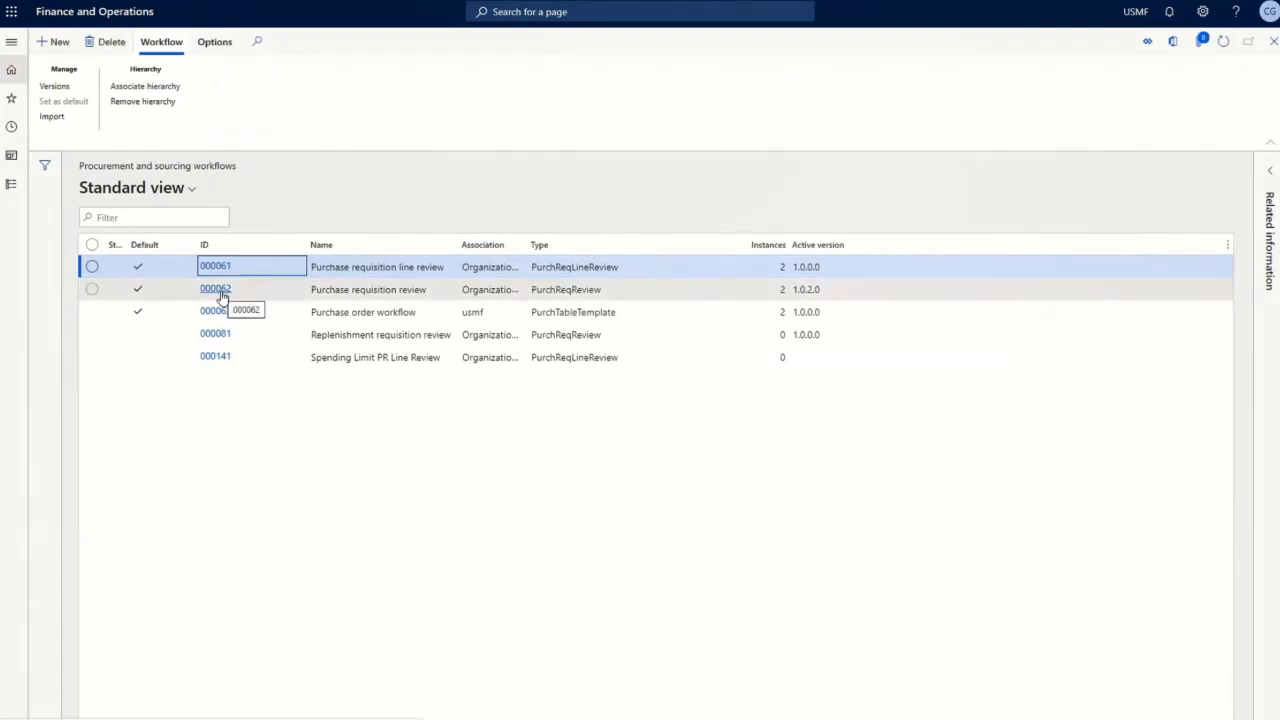
{"action": "key", "text": "alt+Tab"}
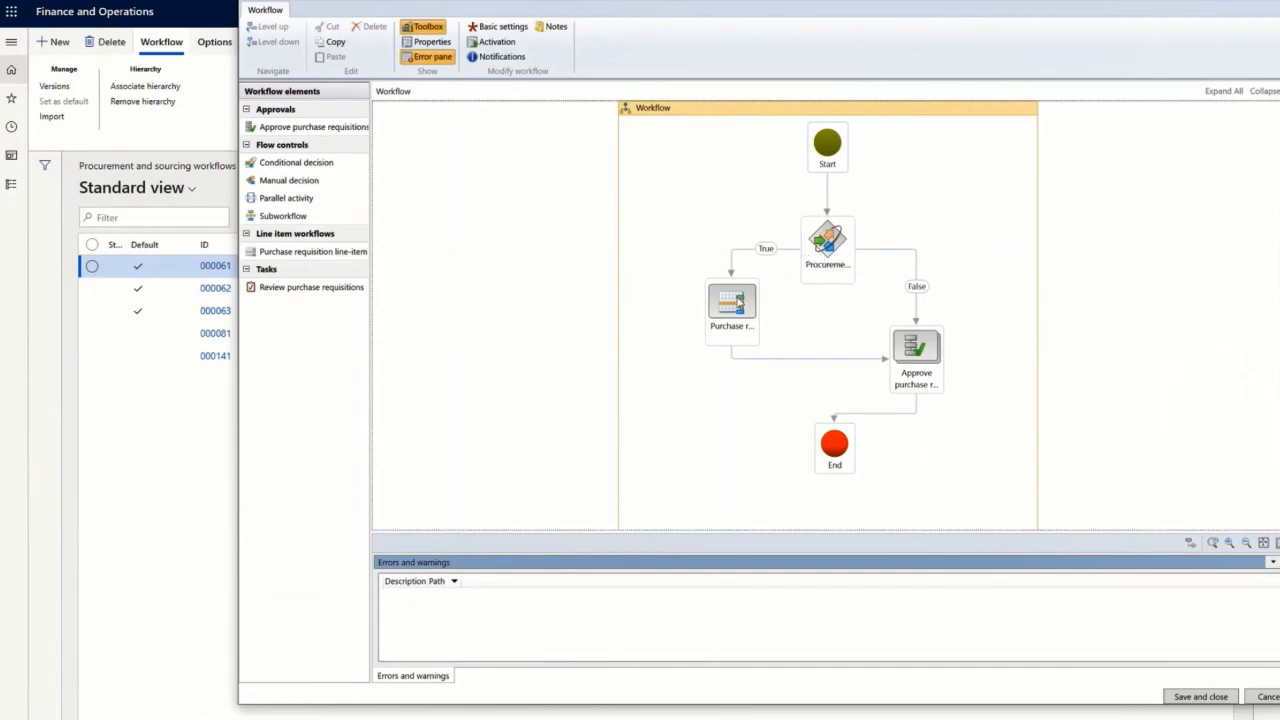
{"action": "double_click", "coordinate": [925, 352]}
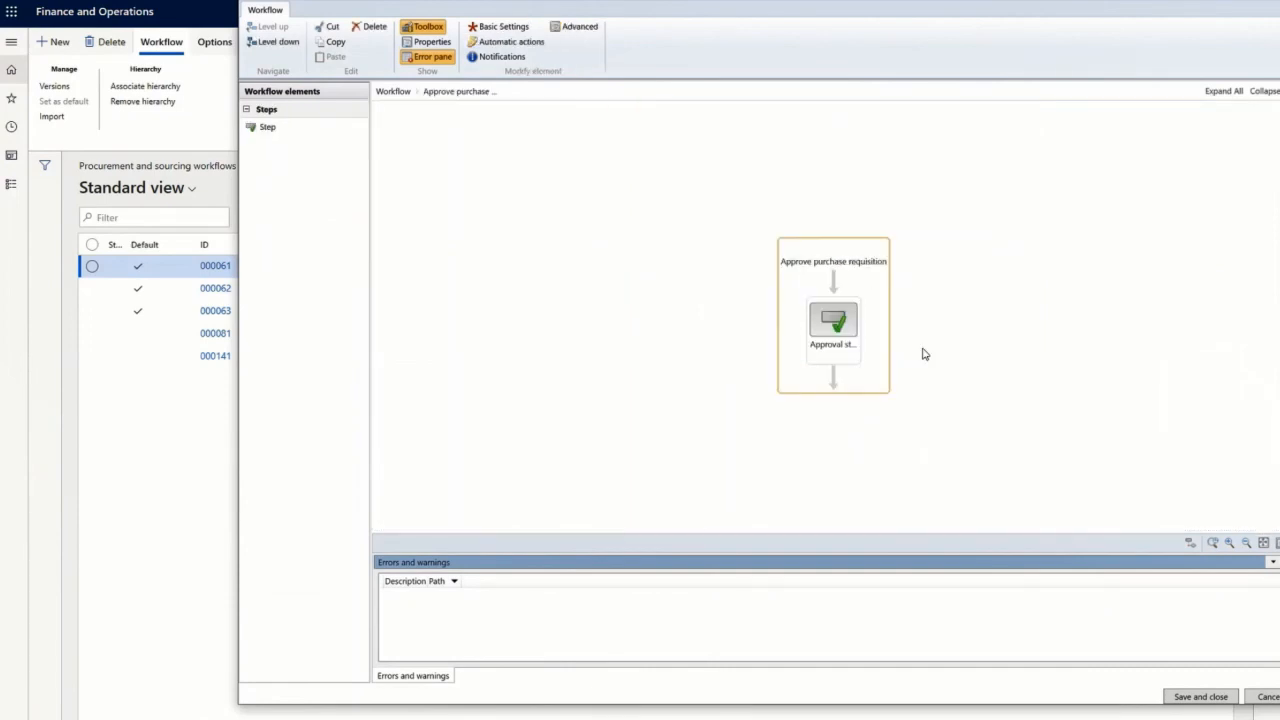
{"action": "left_click", "coordinate": [836, 328]}
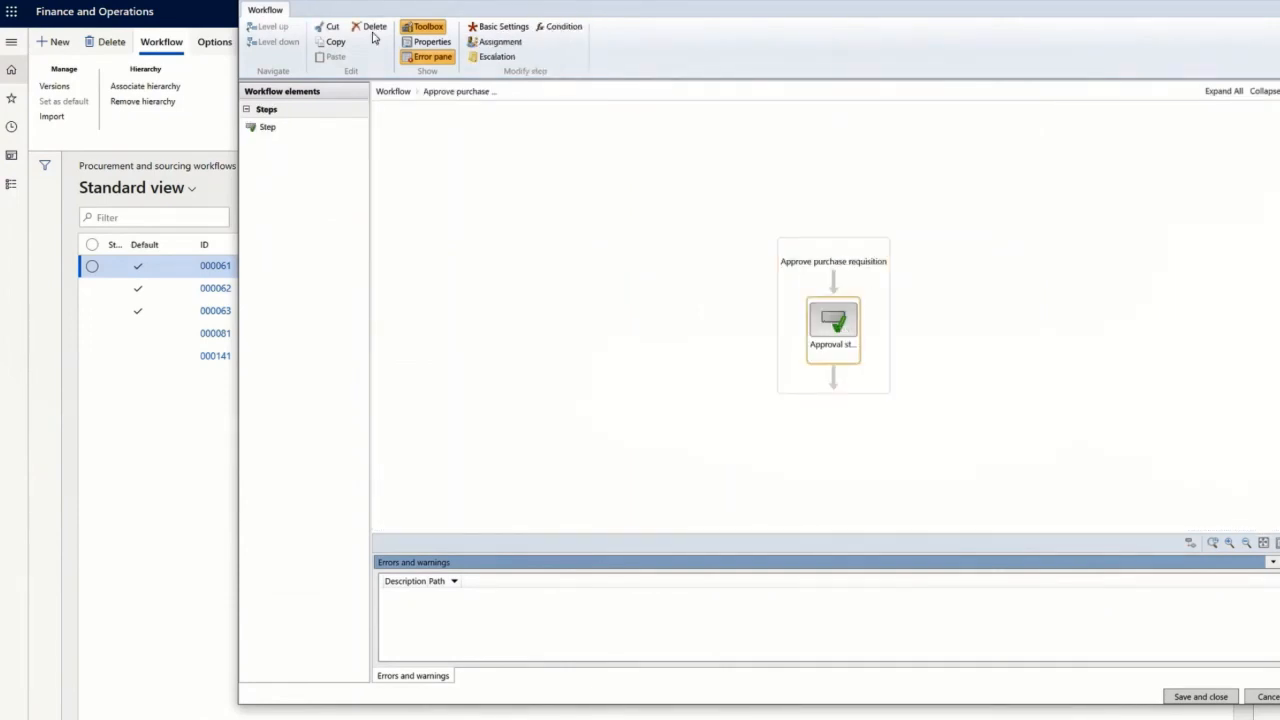
{"action": "left_click", "coordinate": [430, 41]}
{"action": "left_click", "coordinate": [140, 159]}
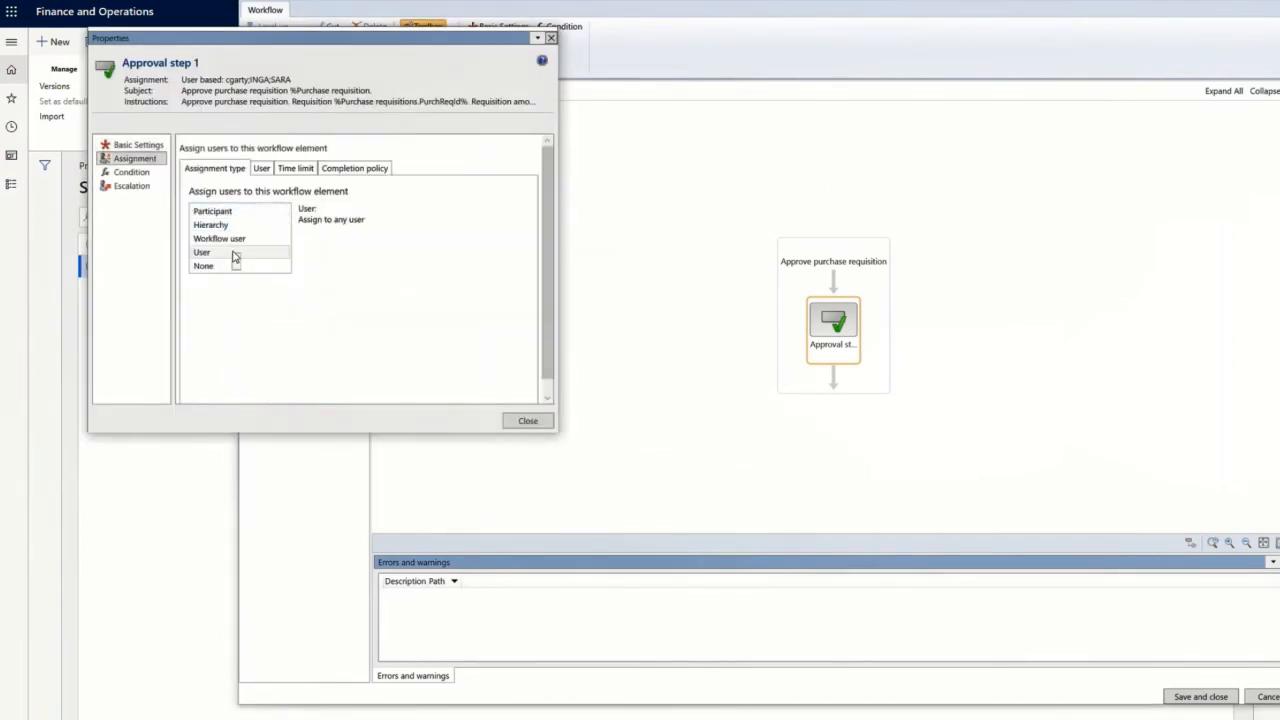
{"action": "left_click", "coordinate": [263, 170]}
{"action": "left_click", "coordinate": [440, 238]}
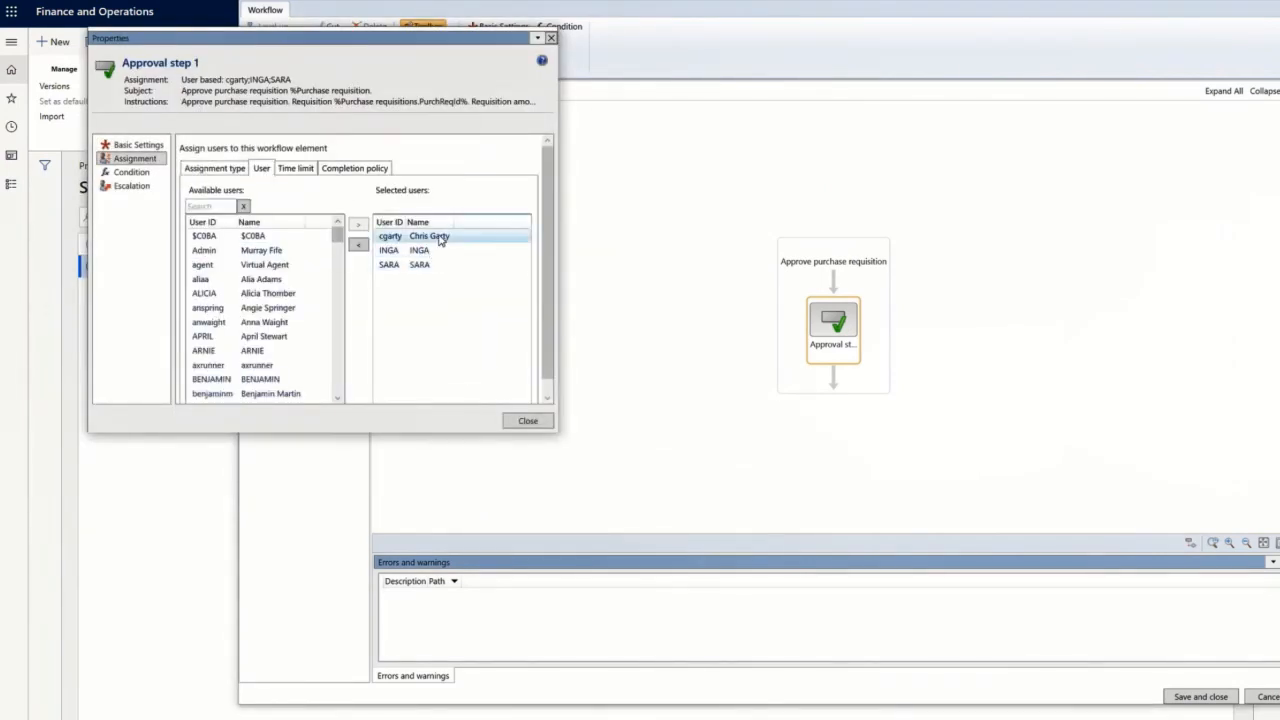
{"action": "left_click", "coordinate": [365, 169]}
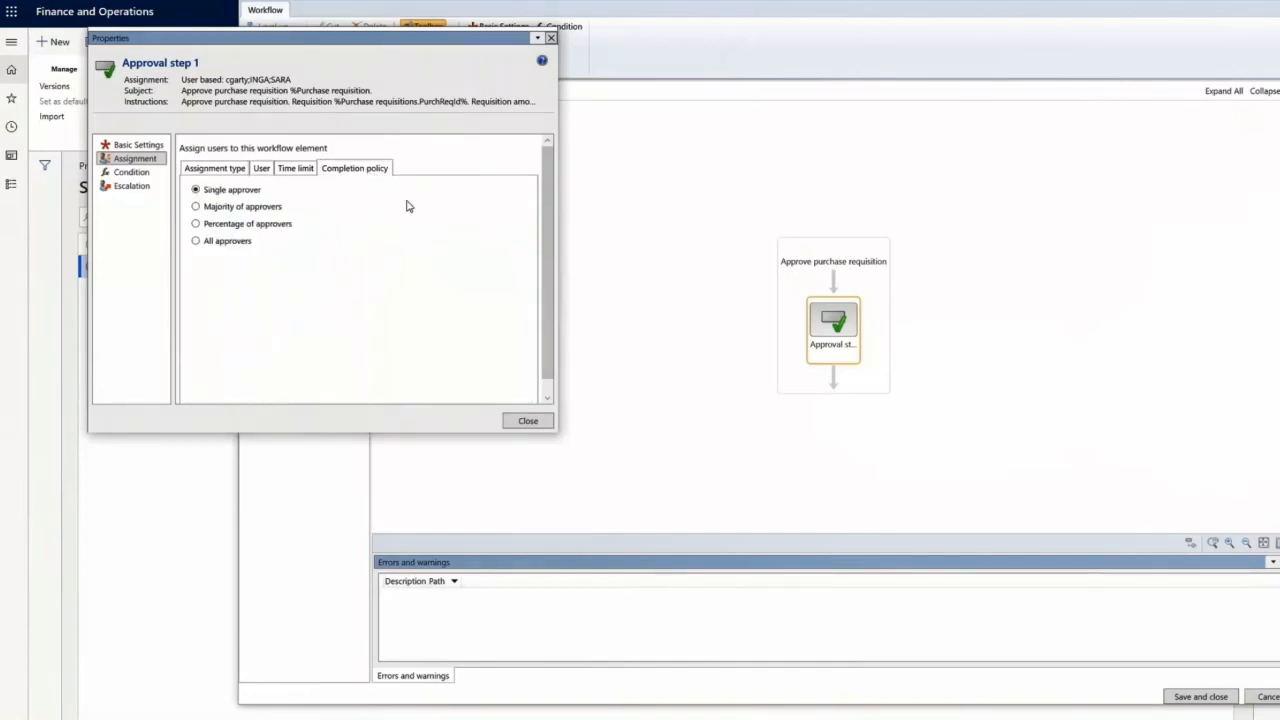
{"action": "left_click", "coordinate": [528, 420]}
{"action": "left_click", "coordinate": [392, 92]}
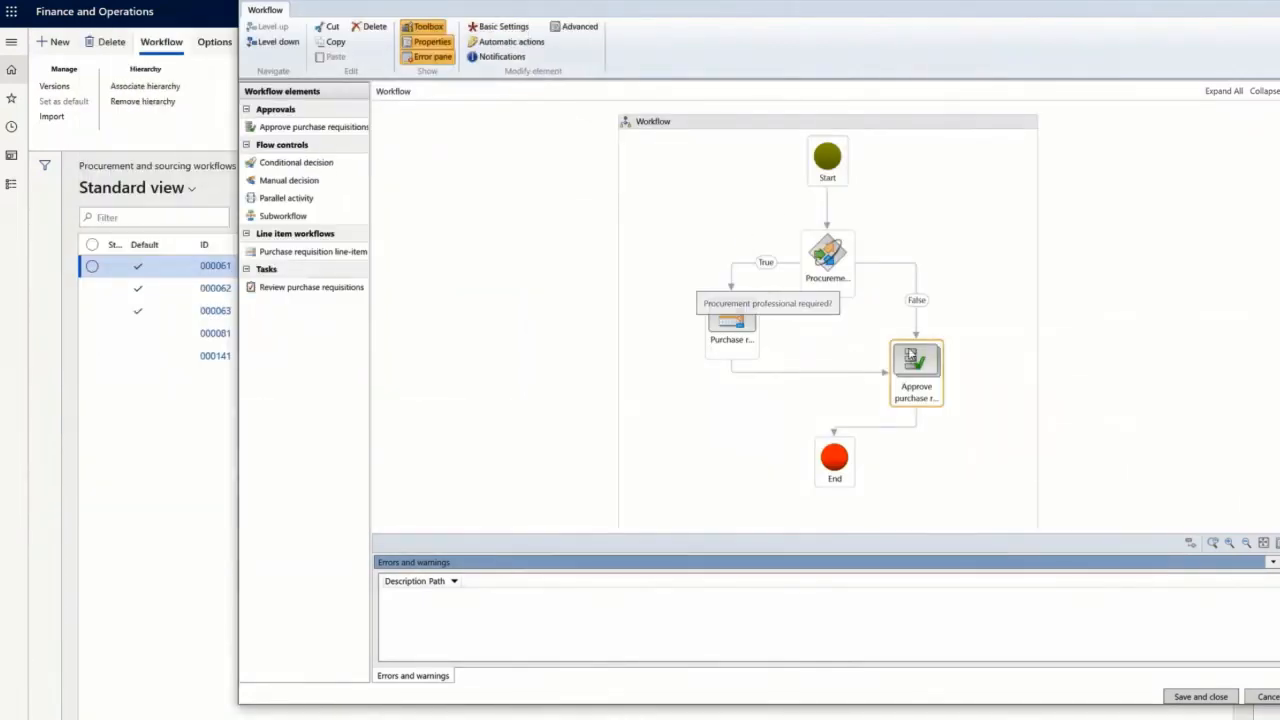
{"action": "left_click", "coordinate": [517, 46]}
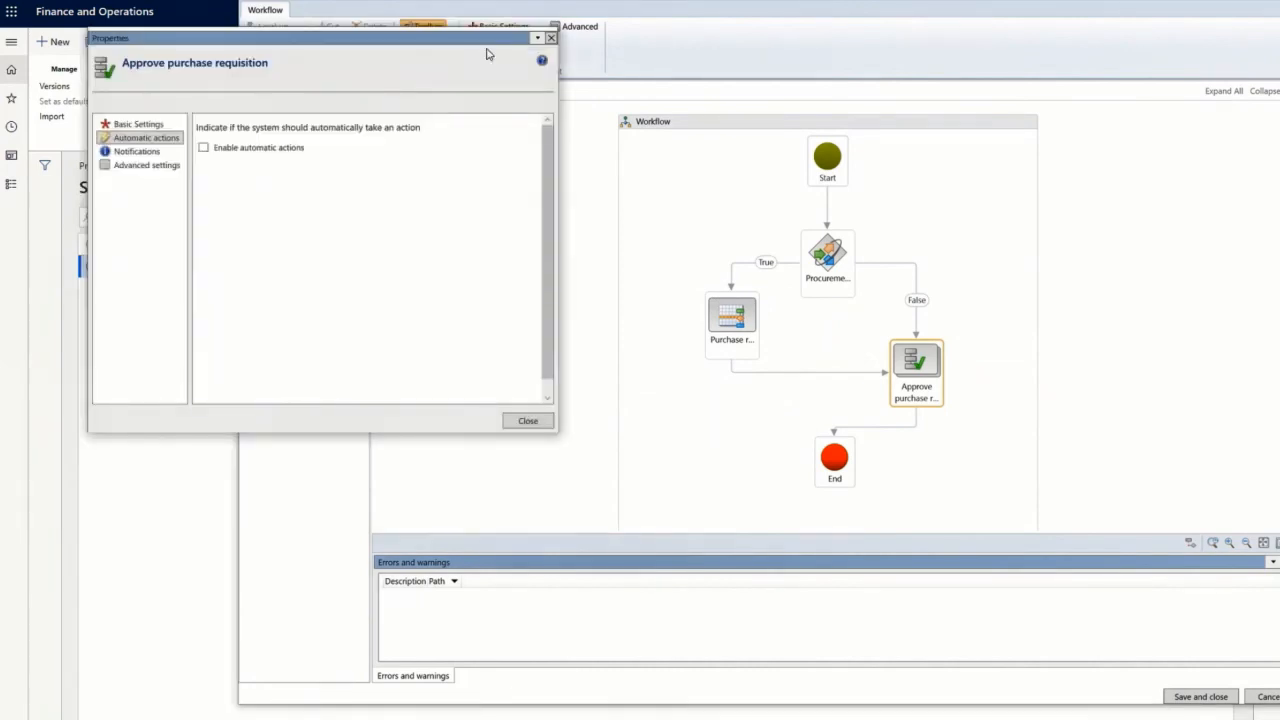
{"action": "left_click", "coordinate": [528, 420]}
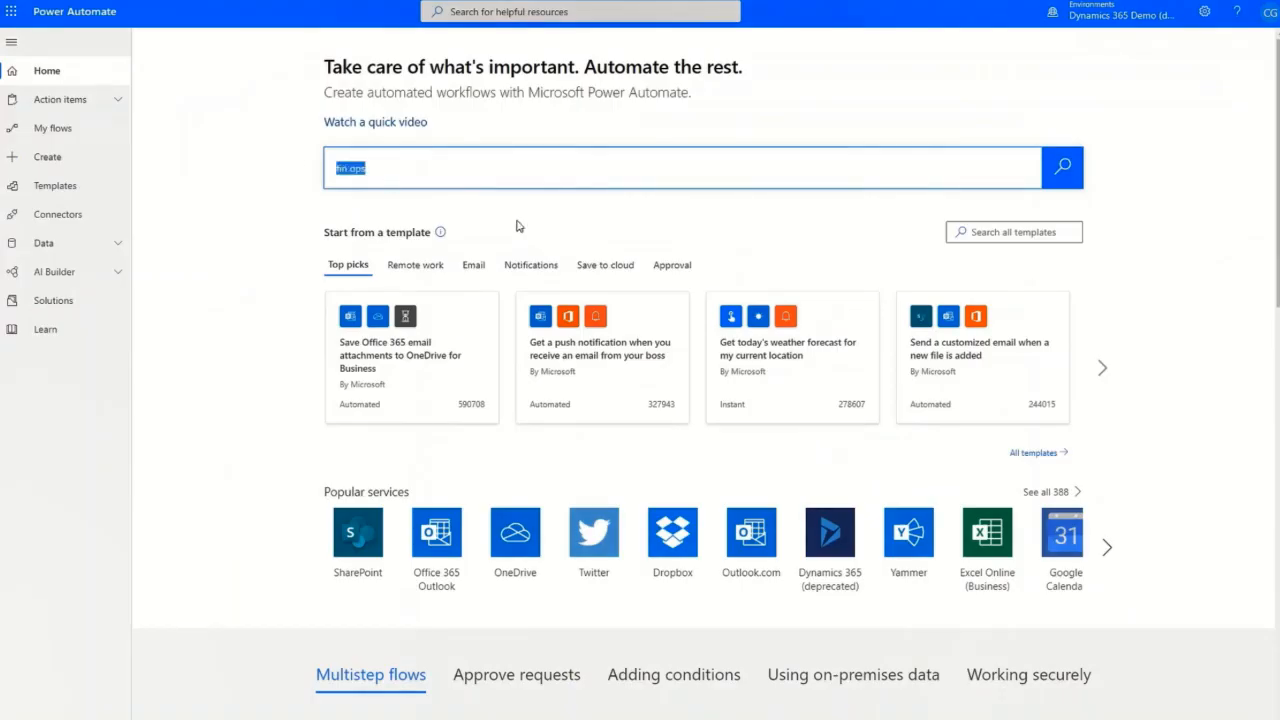
Search templates for 'fin ops' and create a flow from the PU29 workflow work items template.
{"action": "type", "text": "fin ops"}
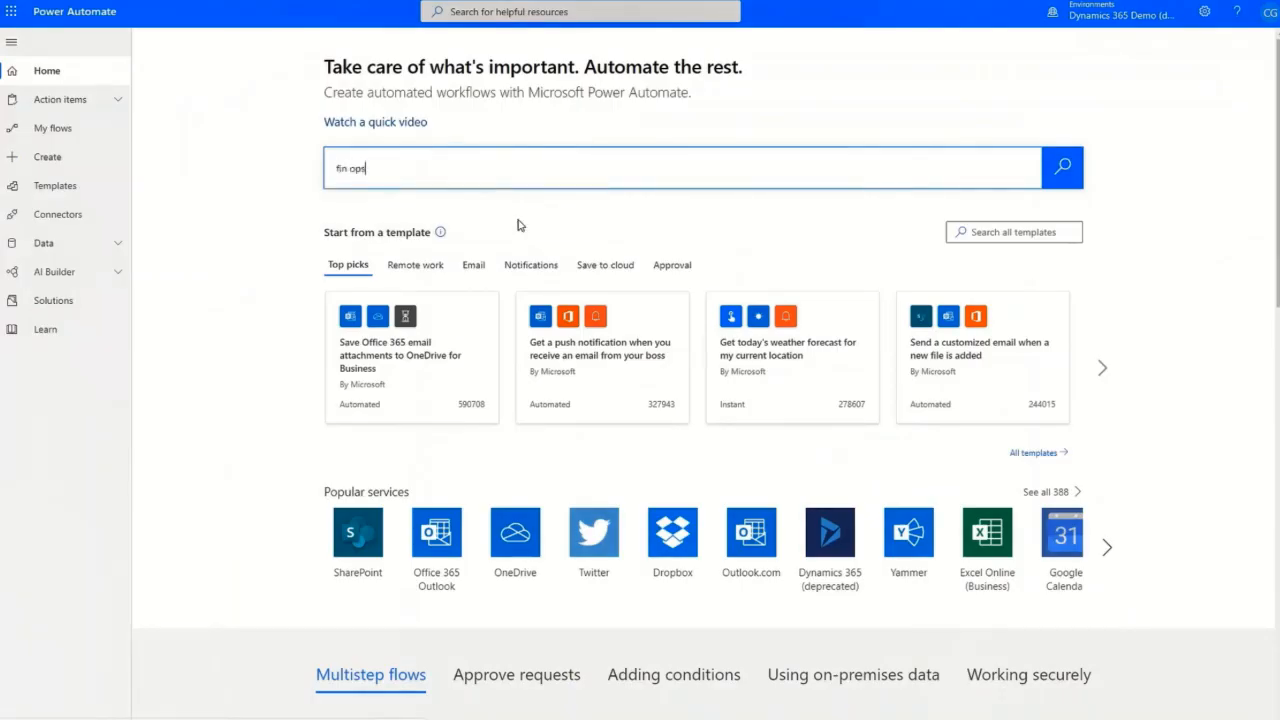
{"action": "key", "text": "Return"}
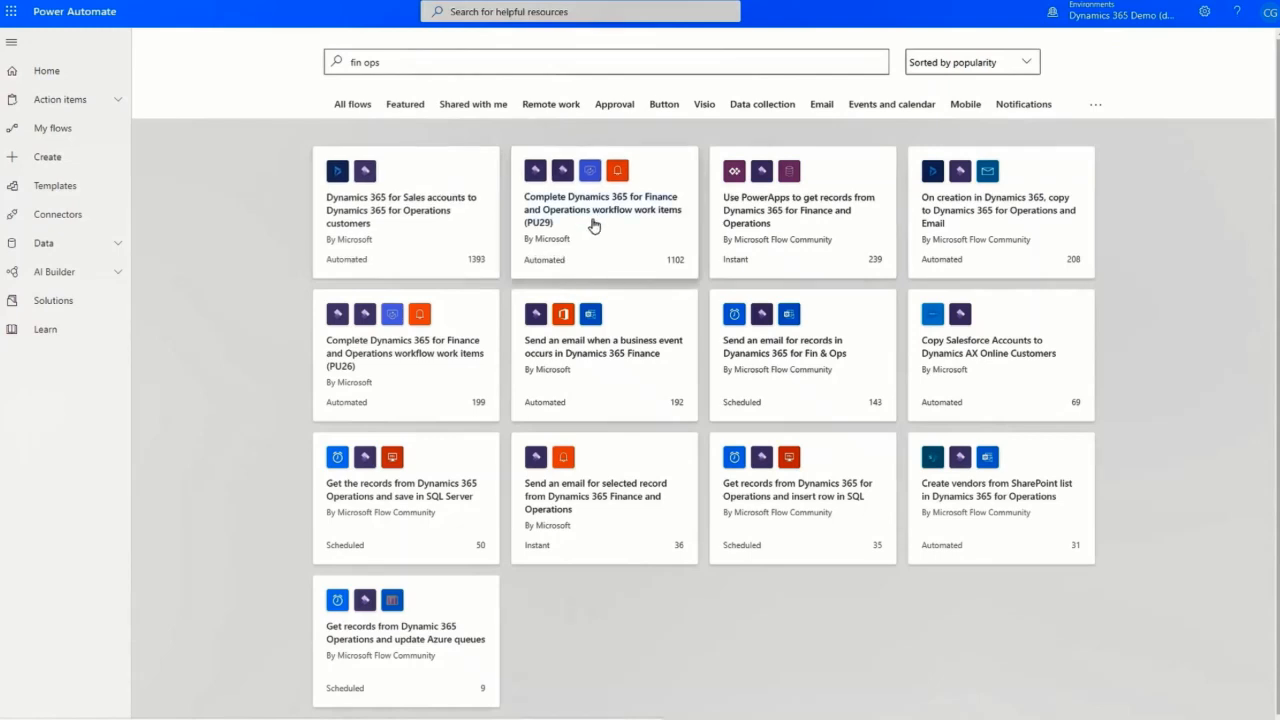
{"action": "left_click", "coordinate": [596, 219]}
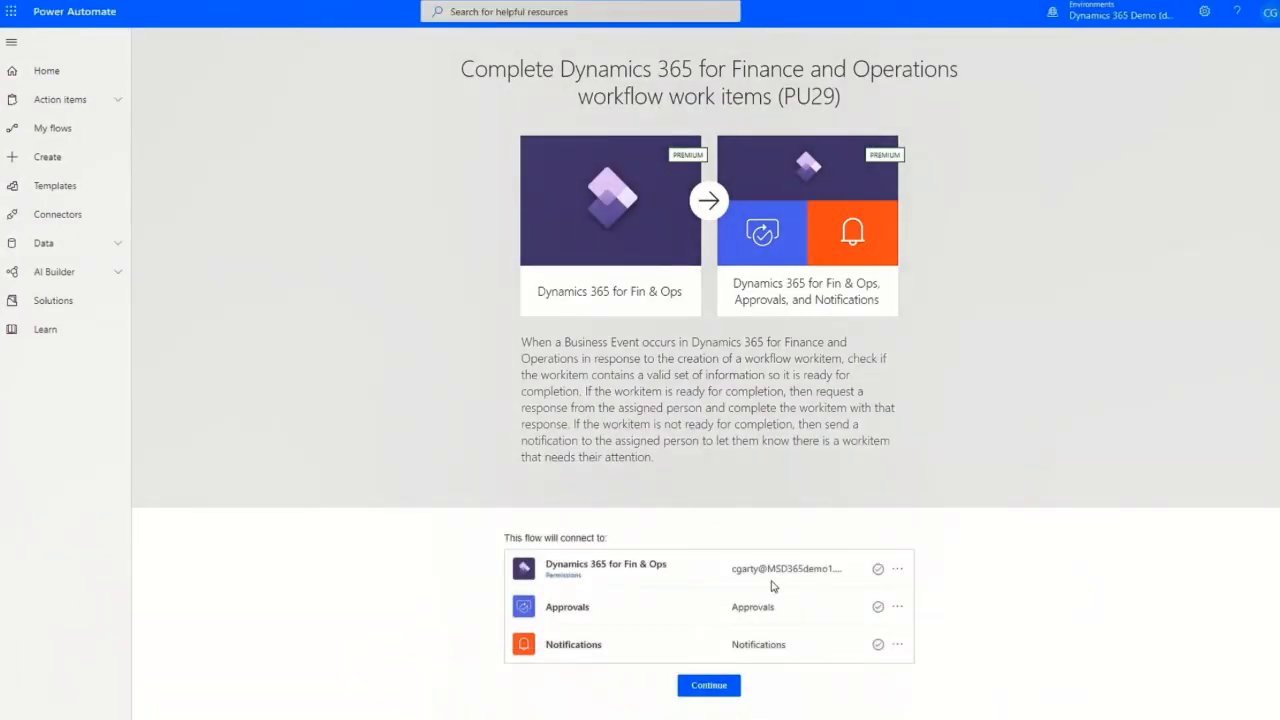
{"action": "left_click", "coordinate": [706, 689]}
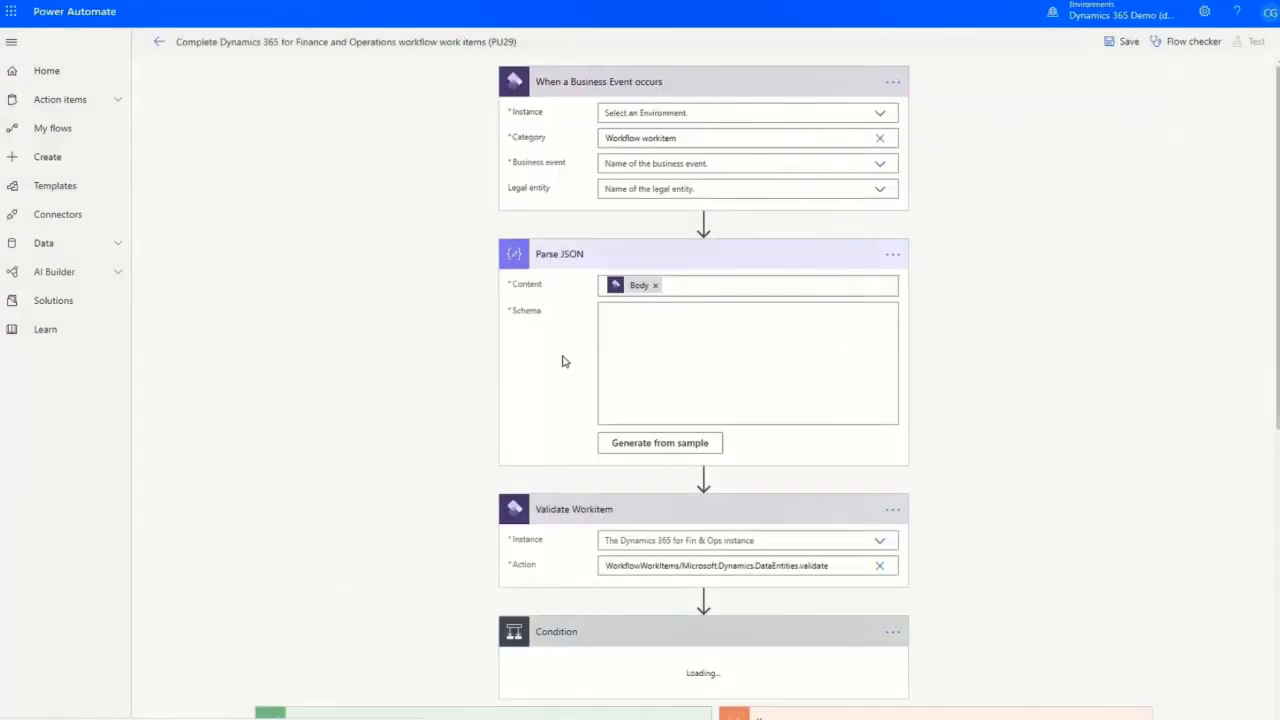
Set the trigger to the 1470 environment, Purchase requisition review (000062) event, and legal entity USMF.
{"action": "left_click", "coordinate": [731, 114]}
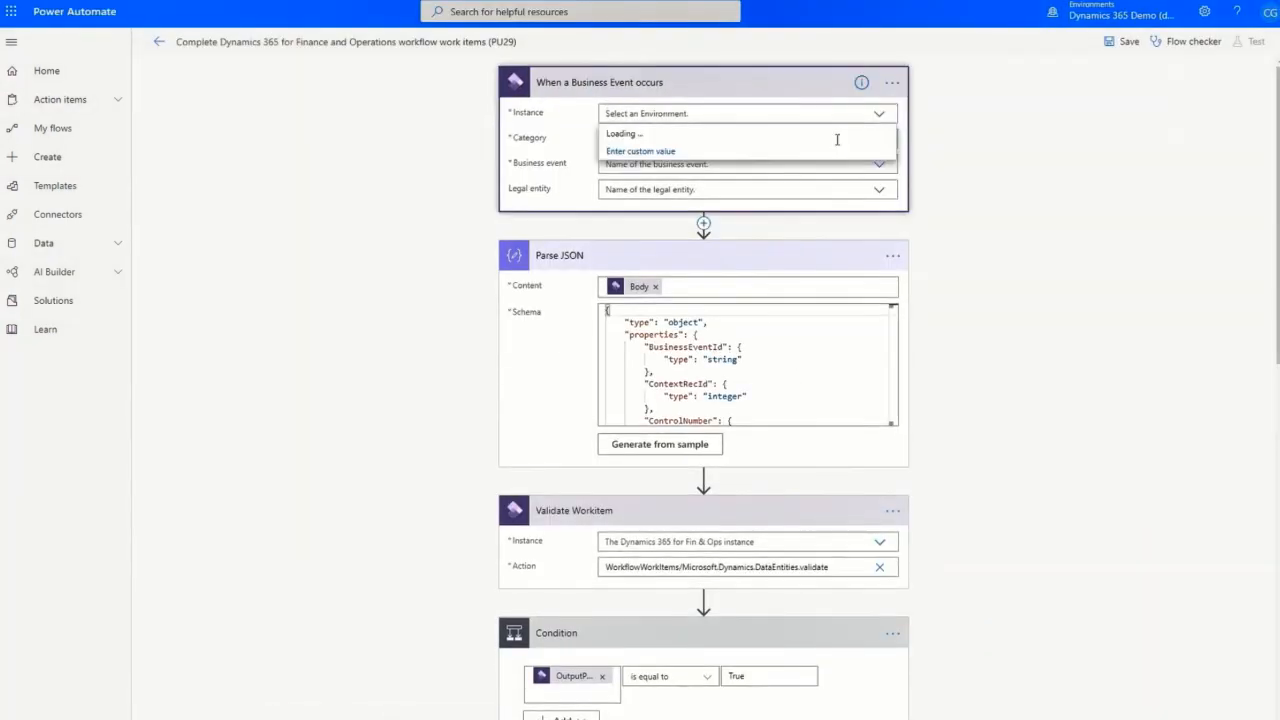
{"action": "type", "text": "1470"}
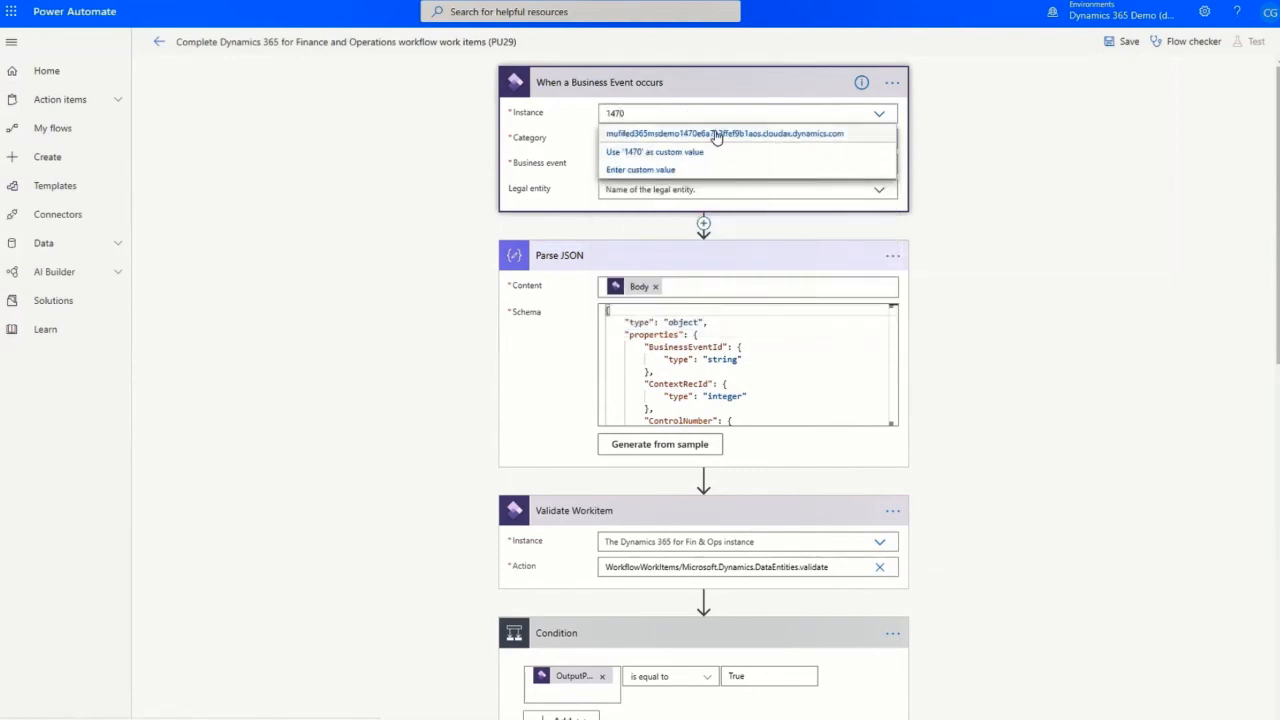
{"action": "left_click", "coordinate": [716, 136]}
{"action": "left_click", "coordinate": [777, 165]}
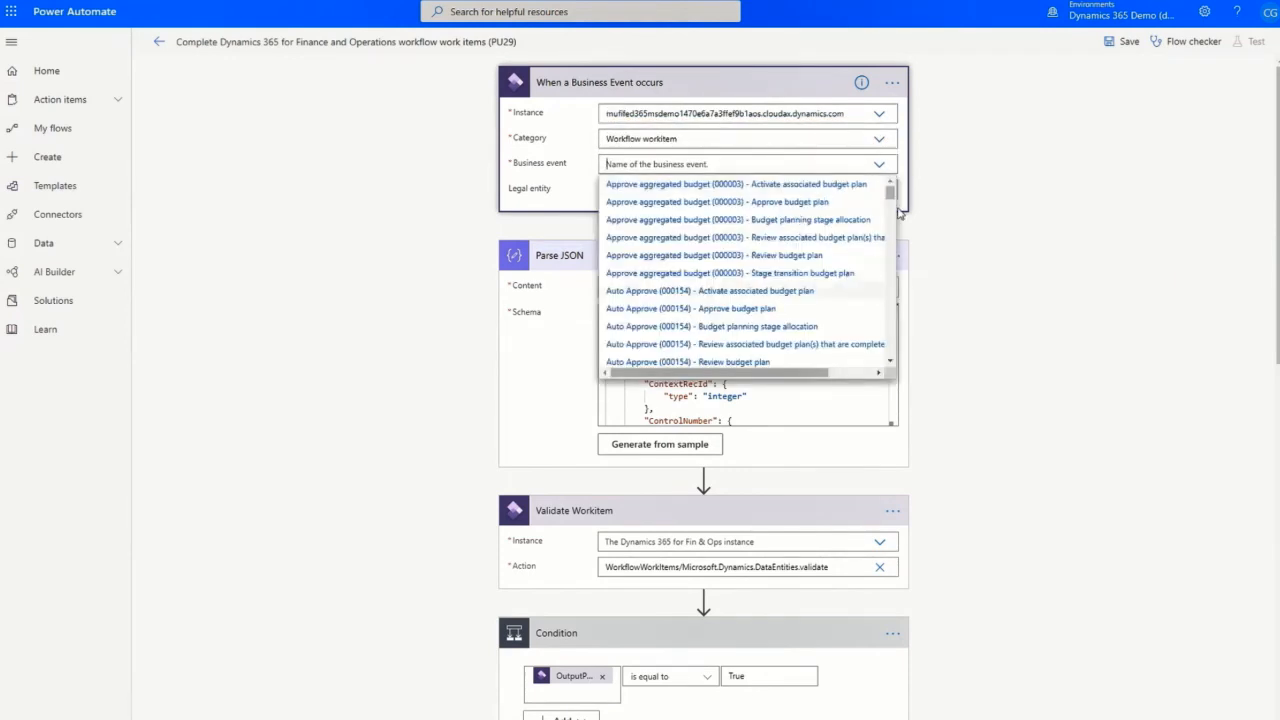
{"action": "type", "text": "requis"}
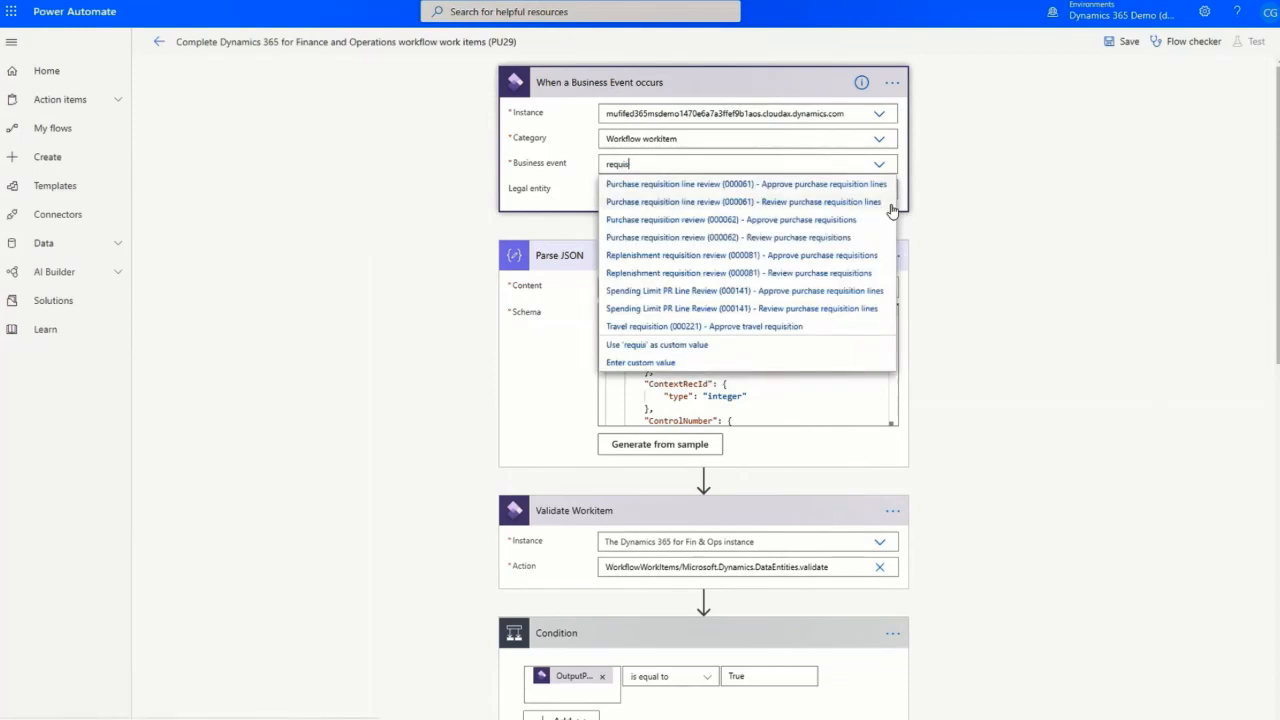
{"action": "left_click", "coordinate": [673, 222]}
{"action": "left_click", "coordinate": [800, 190]}
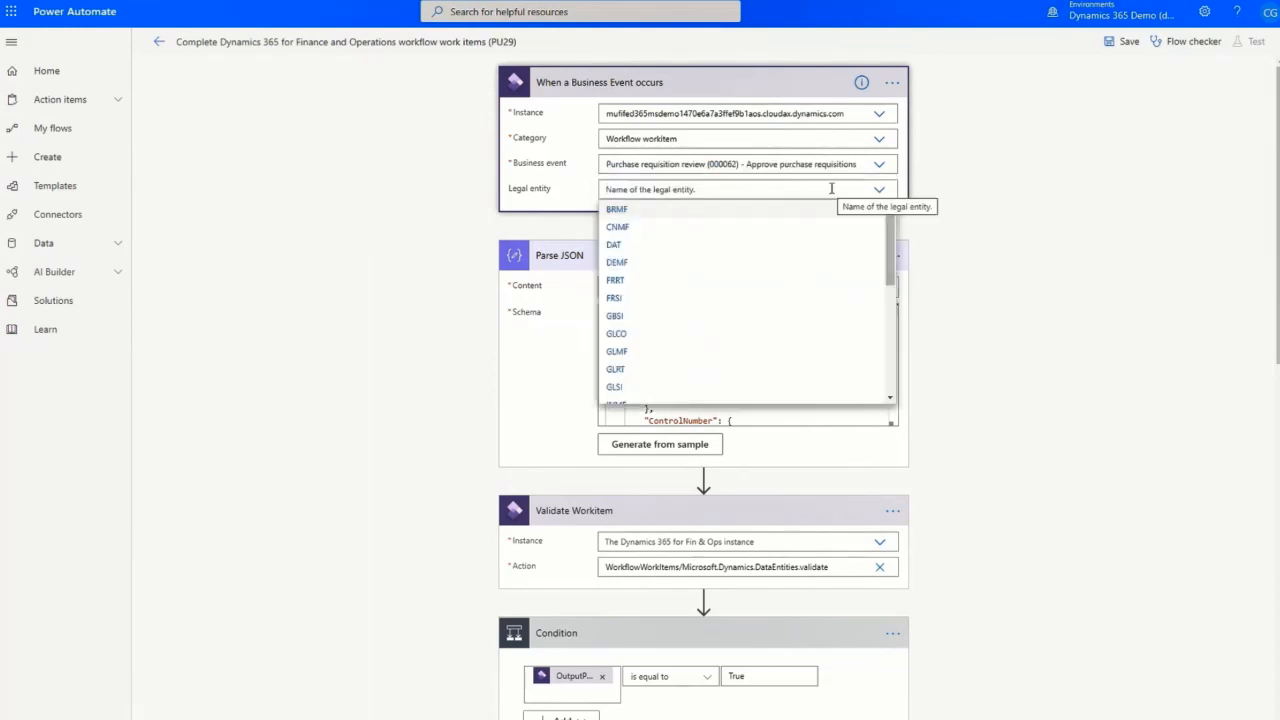
{"action": "scroll", "coordinate": [774, 323], "scroll_direction": "down", "scroll_amount": 5}
{"action": "left_click", "coordinate": [690, 310]}
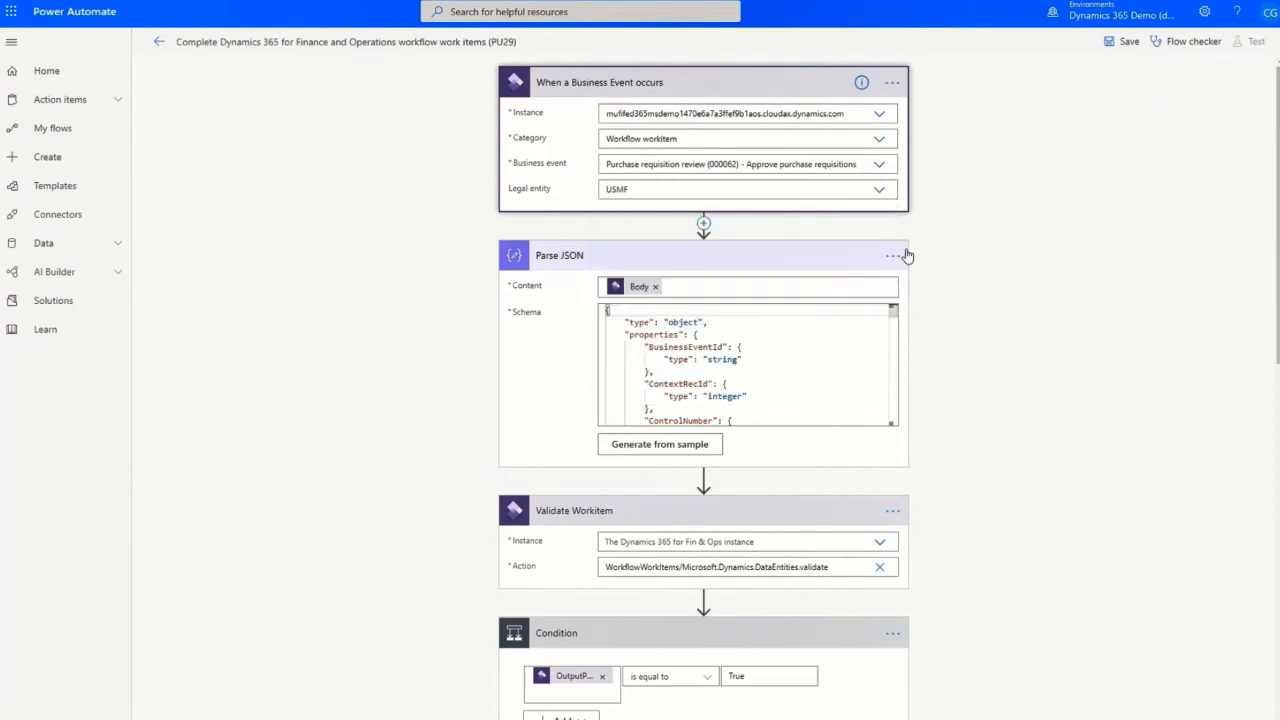
Point the Validate Workitem and Execute action steps at the 1470 environment.
{"action": "scroll", "coordinate": [945, 448], "scroll_direction": "down", "scroll_amount": 1}
{"action": "scroll", "coordinate": [945, 448], "scroll_direction": "down", "scroll_amount": 2}
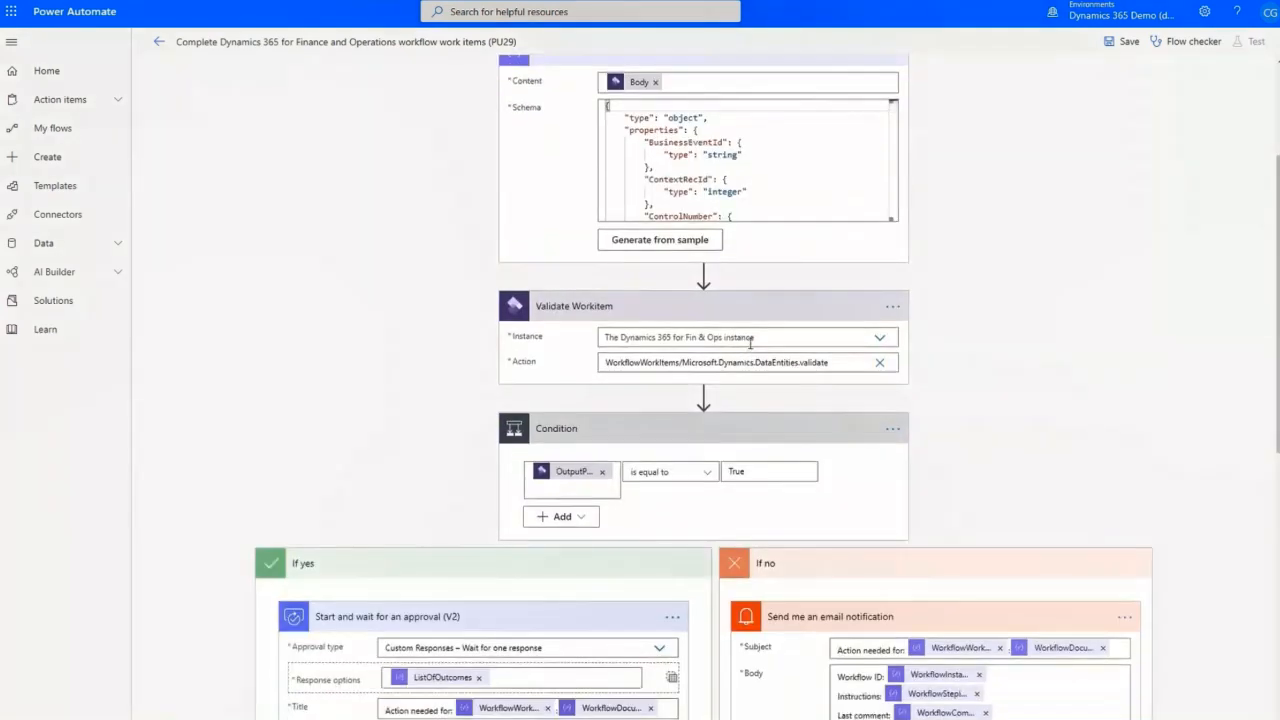
{"action": "left_click", "coordinate": [718, 336]}
{"action": "type", "text": "1470"}
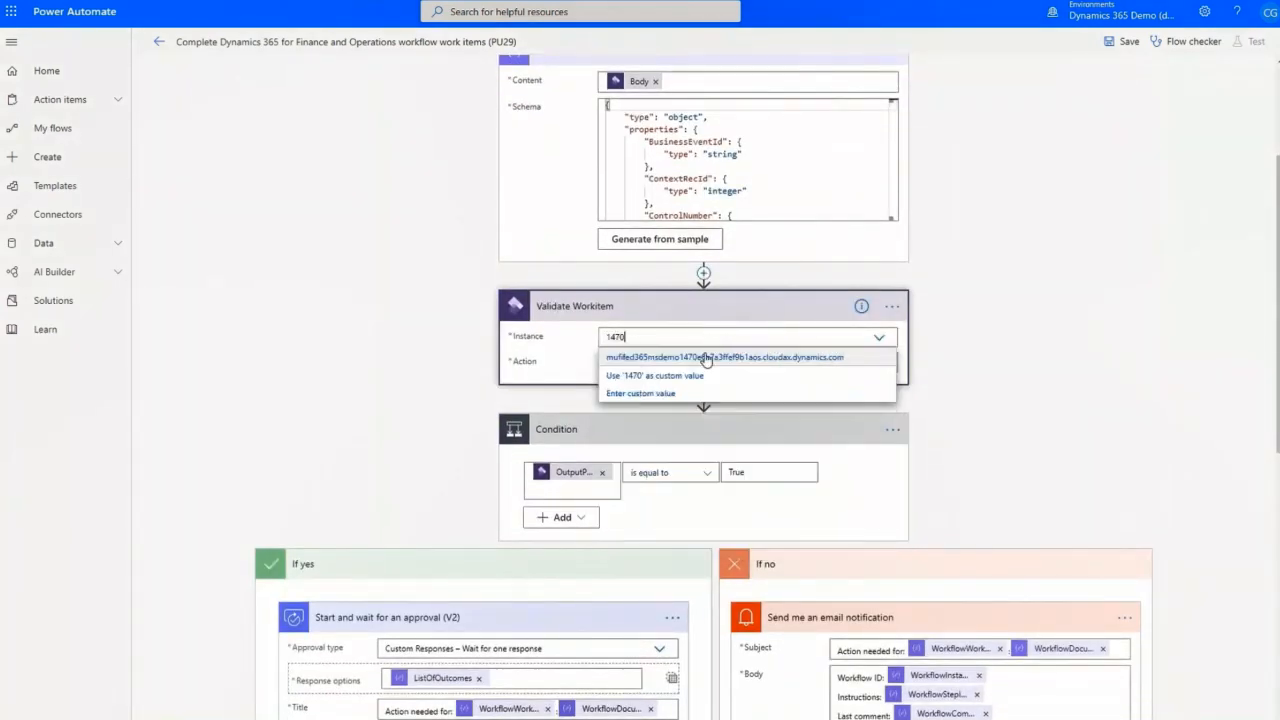
{"action": "left_click", "coordinate": [707, 358]}
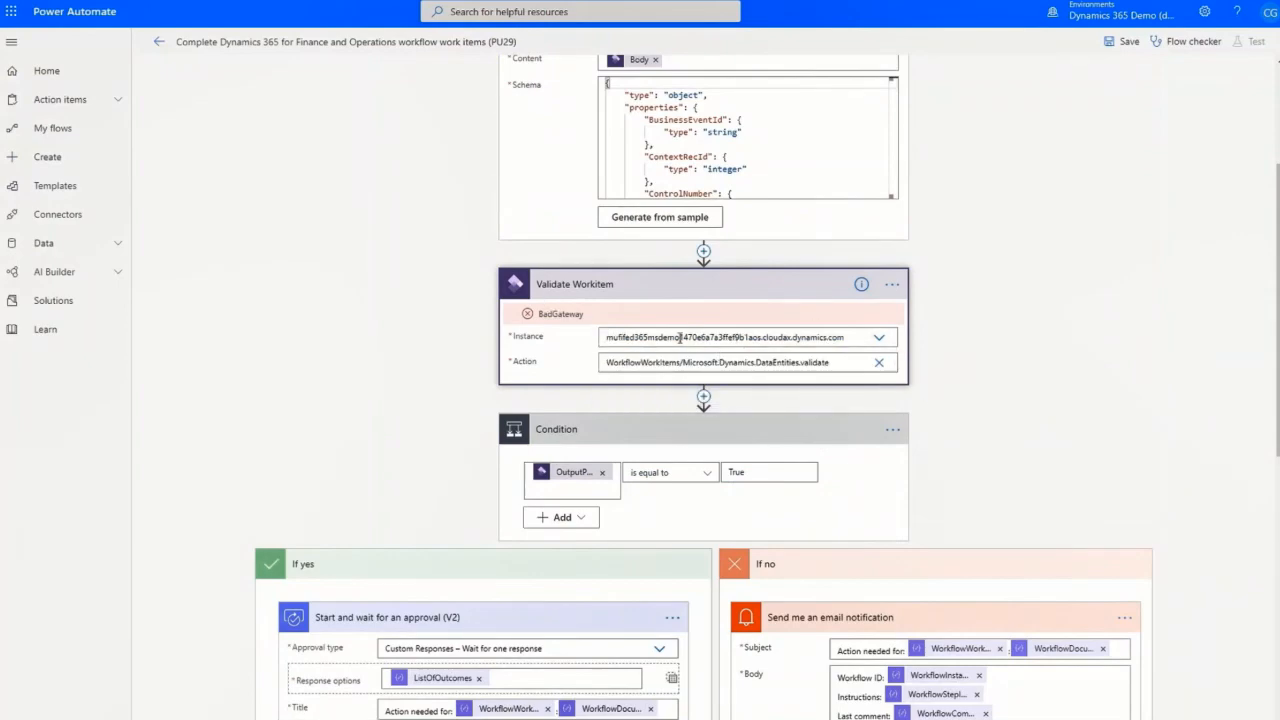
{"action": "scroll", "coordinate": [945, 382], "scroll_direction": "down", "scroll_amount": 5}
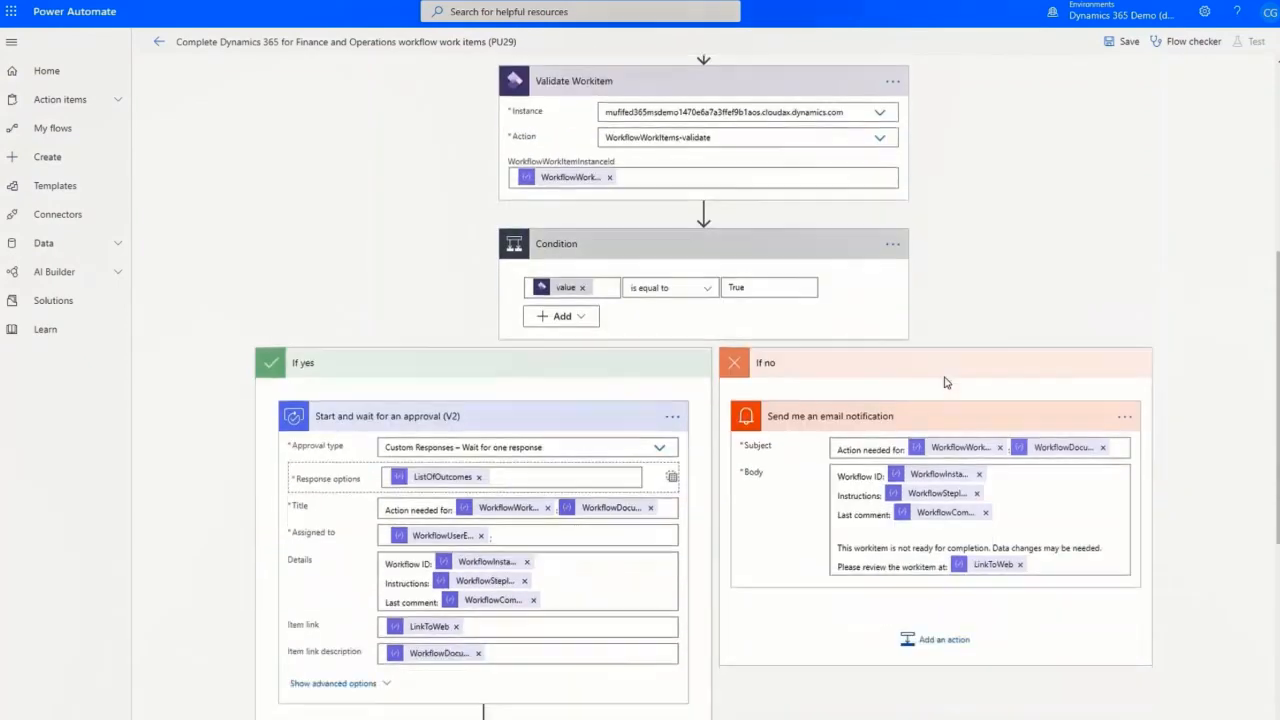
{"action": "scroll", "coordinate": [945, 382], "scroll_direction": "down", "scroll_amount": 3}
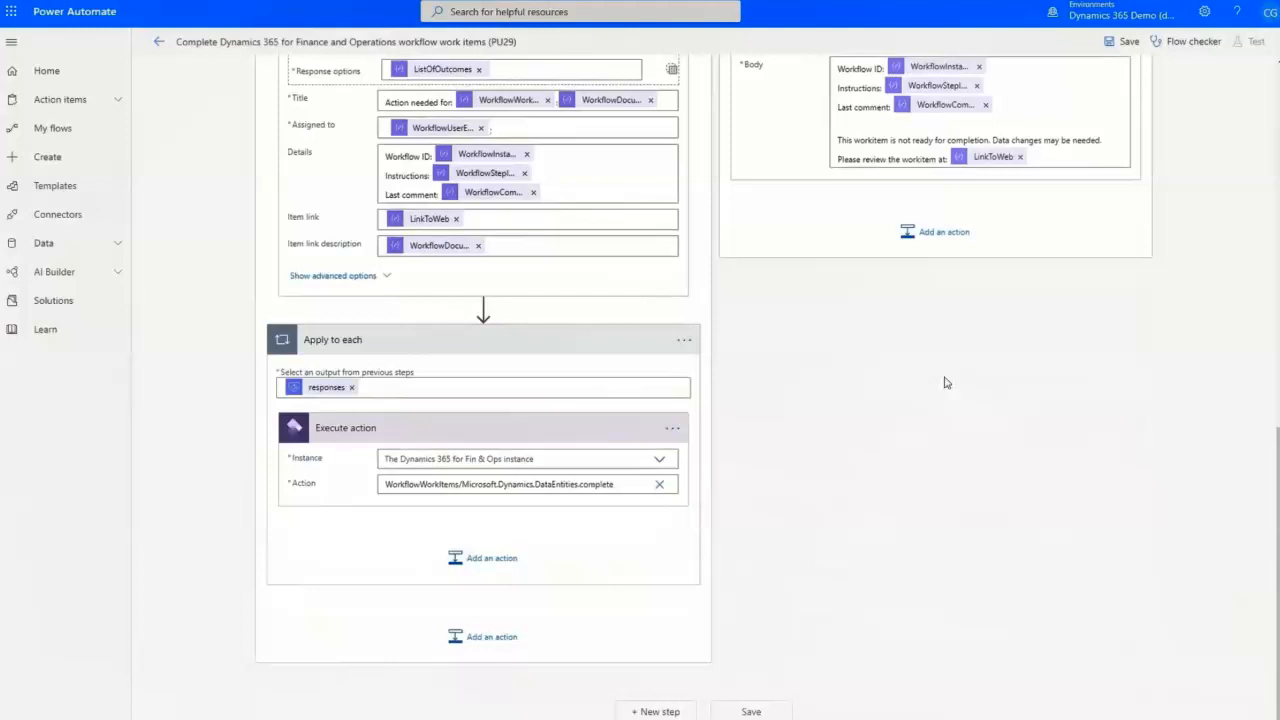
{"action": "left_click", "coordinate": [531, 460]}
{"action": "type", "text": "1470"}
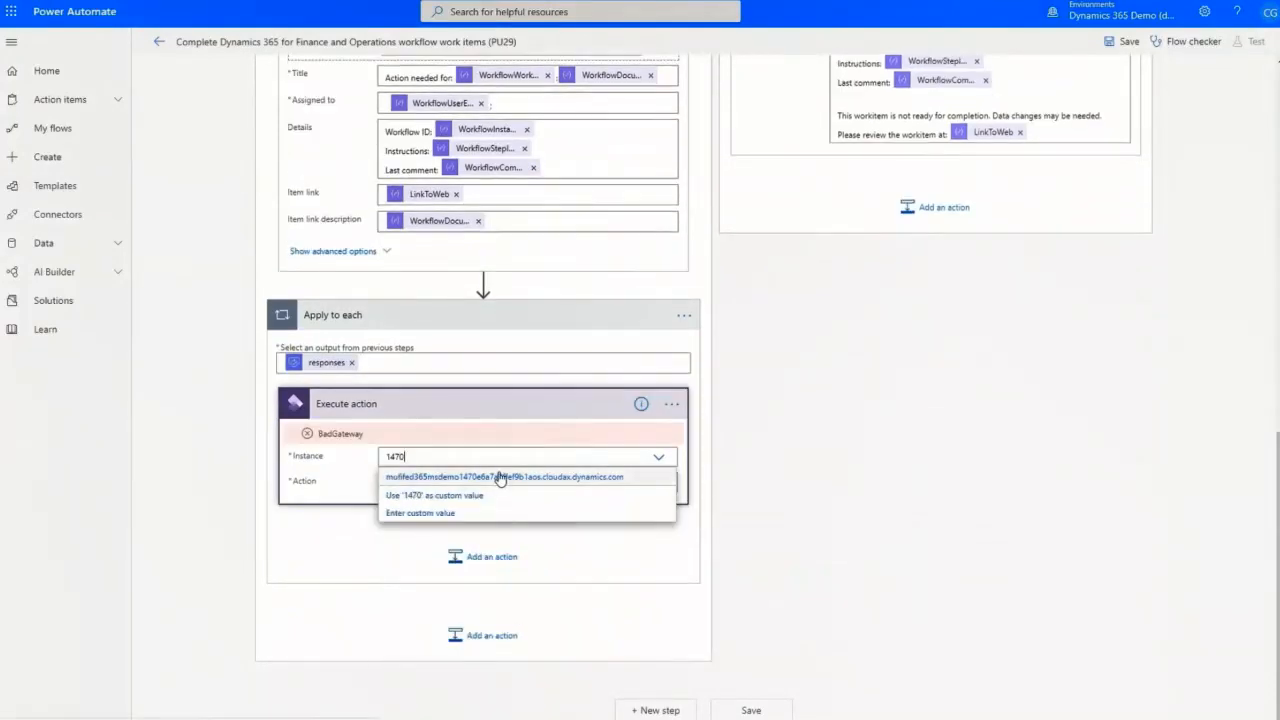
{"action": "left_click", "coordinate": [497, 477]}
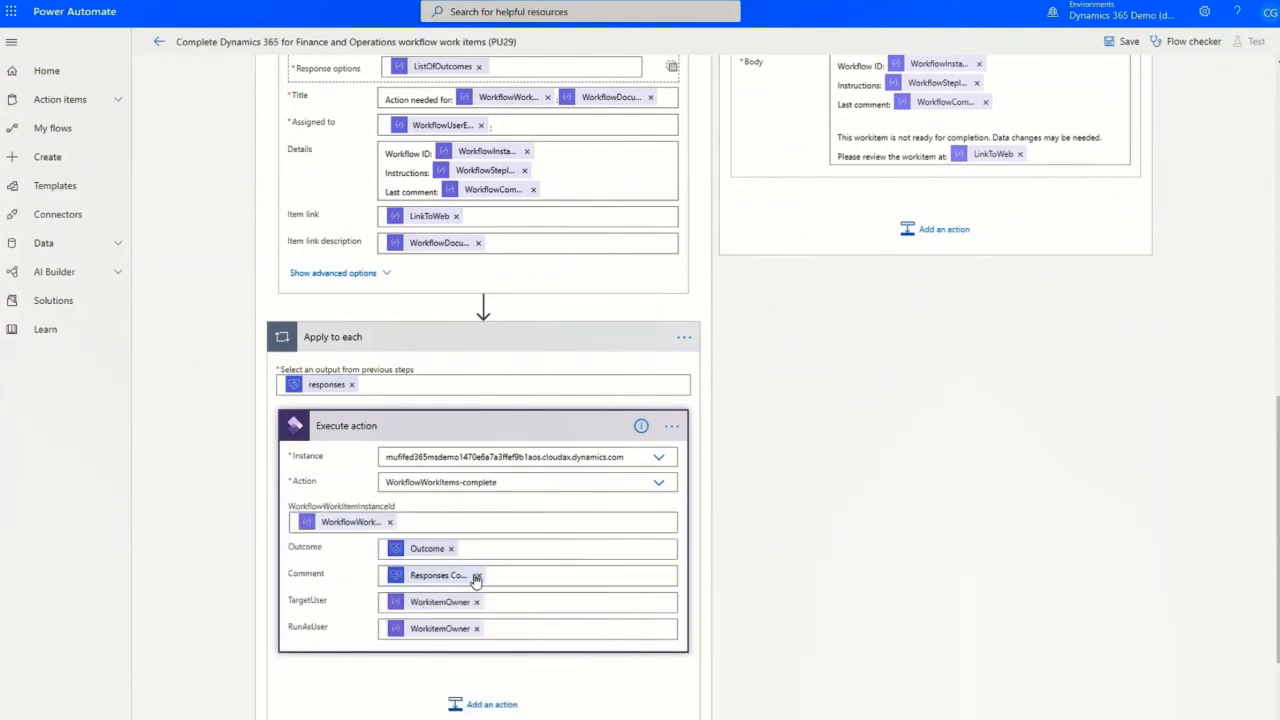
Save the flow and leave the flow editor.
{"action": "scroll", "coordinate": [492, 211], "scroll_direction": "up", "scroll_amount": 2}
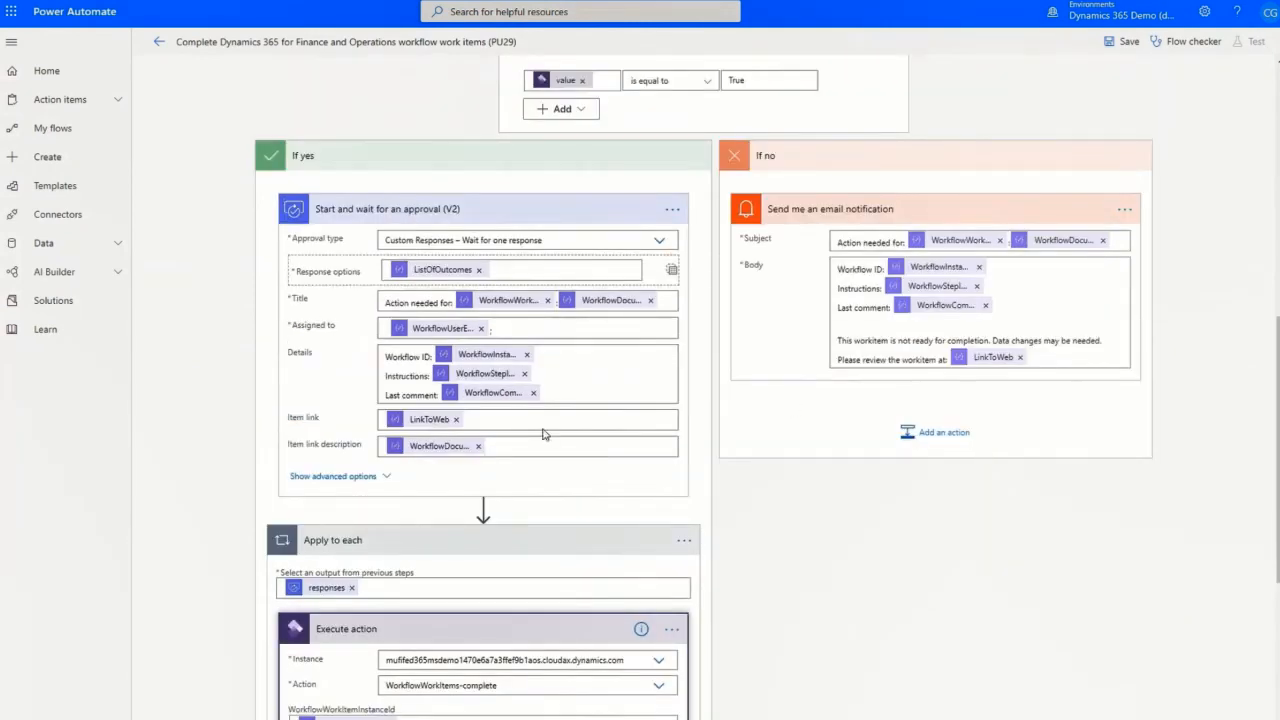
{"action": "scroll", "coordinate": [928, 96], "scroll_direction": "up", "scroll_amount": 6}
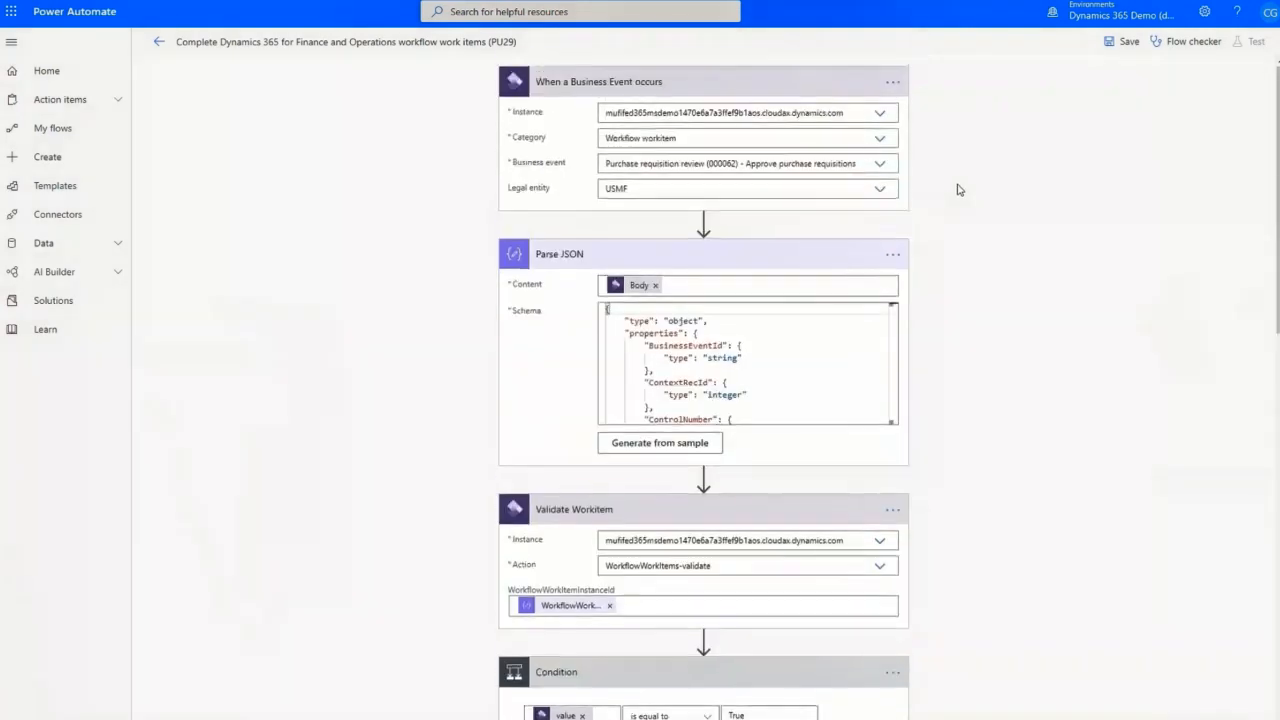
{"action": "left_click", "coordinate": [1120, 42]}
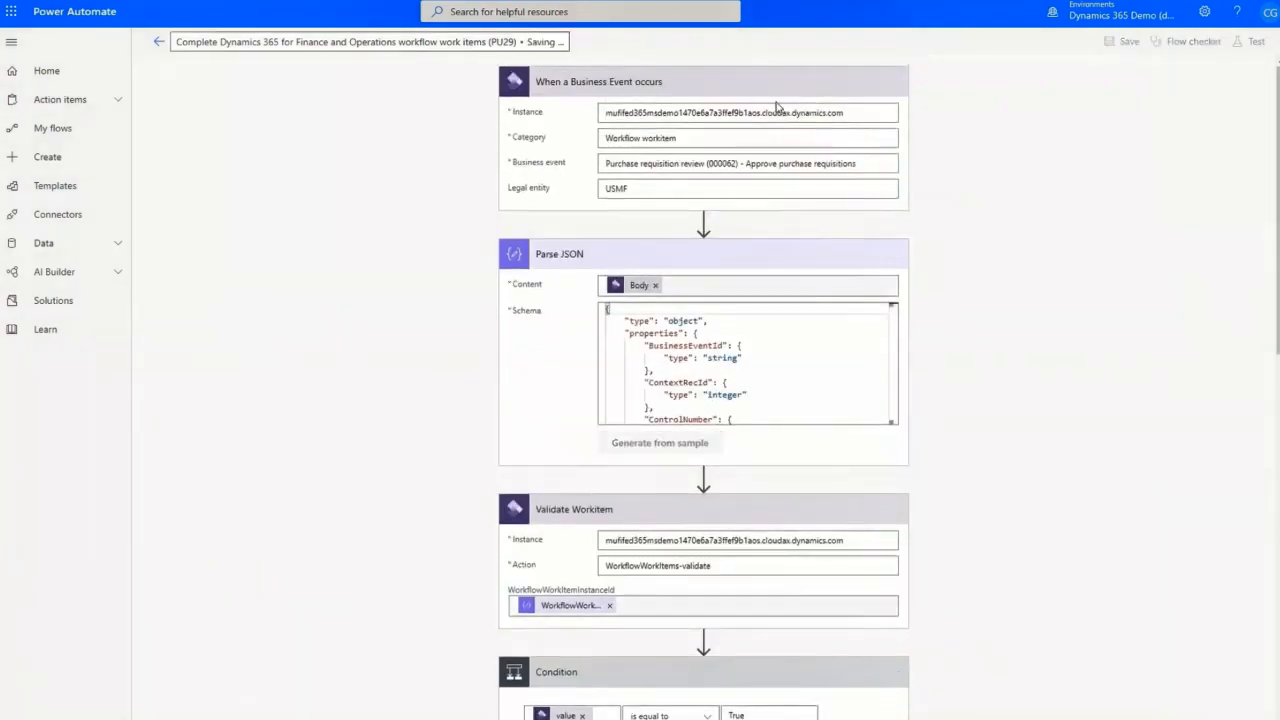
{"action": "left_click", "coordinate": [158, 41]}
Submit purchase requisition 000109 for review with the comment 'Please'.
{"action": "left_click", "coordinate": [706, 89]}
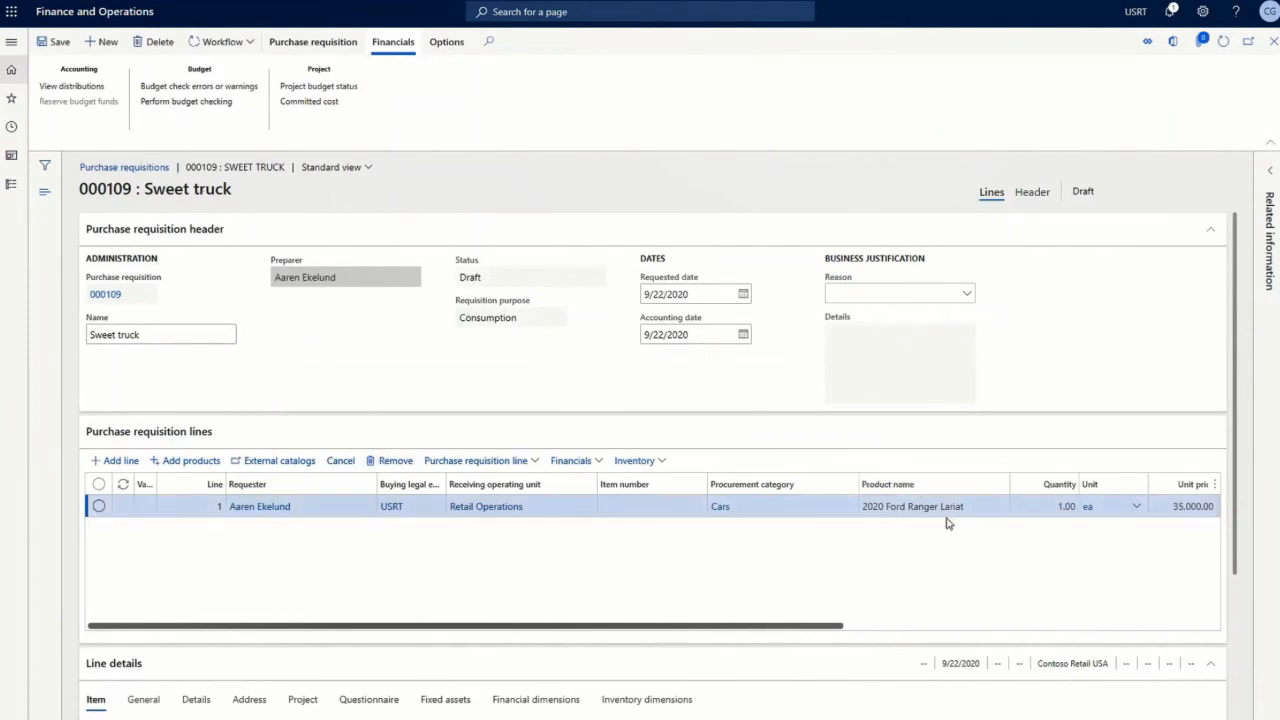
{"action": "left_click", "coordinate": [236, 44]}
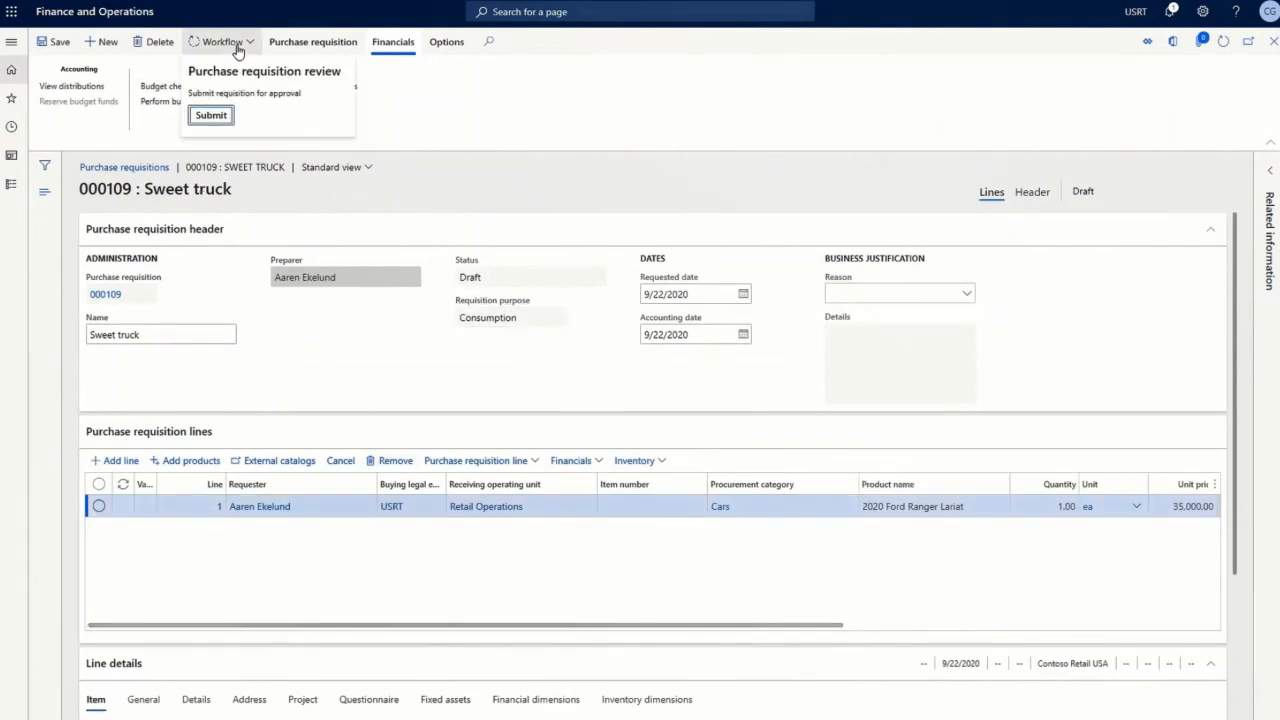
{"action": "left_click", "coordinate": [213, 117]}
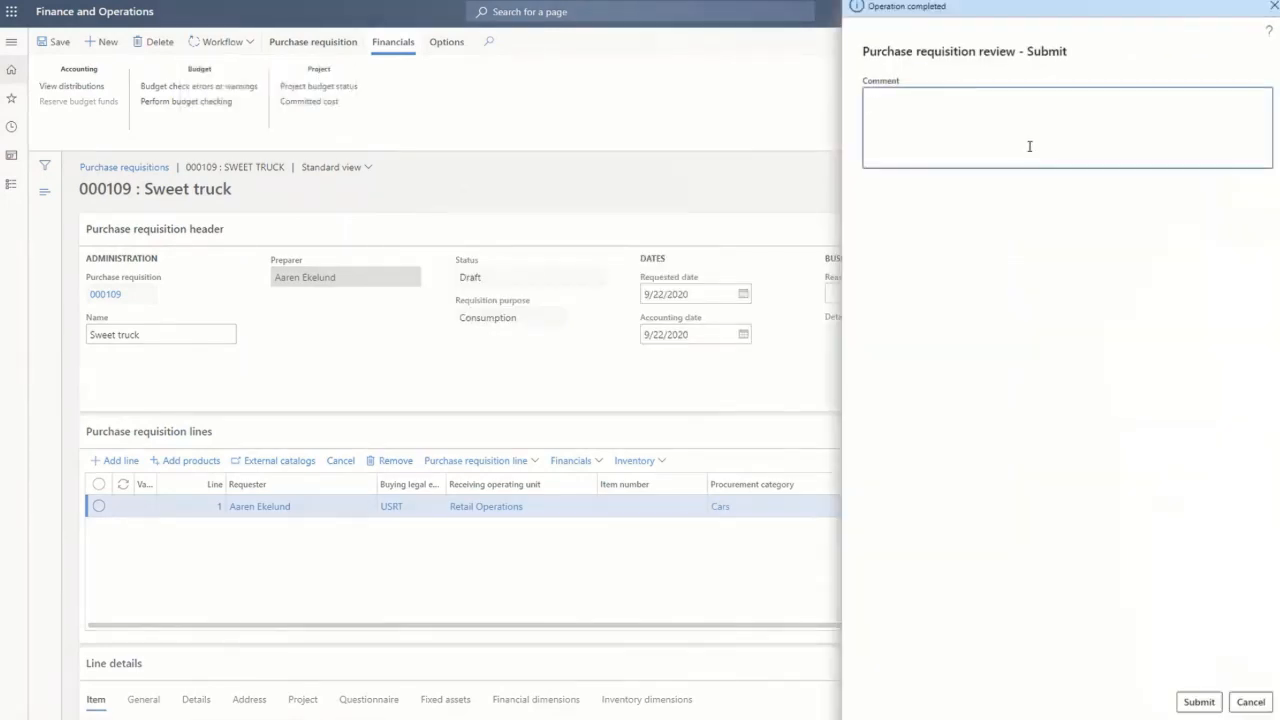
{"action": "left_click", "coordinate": [1199, 702]}
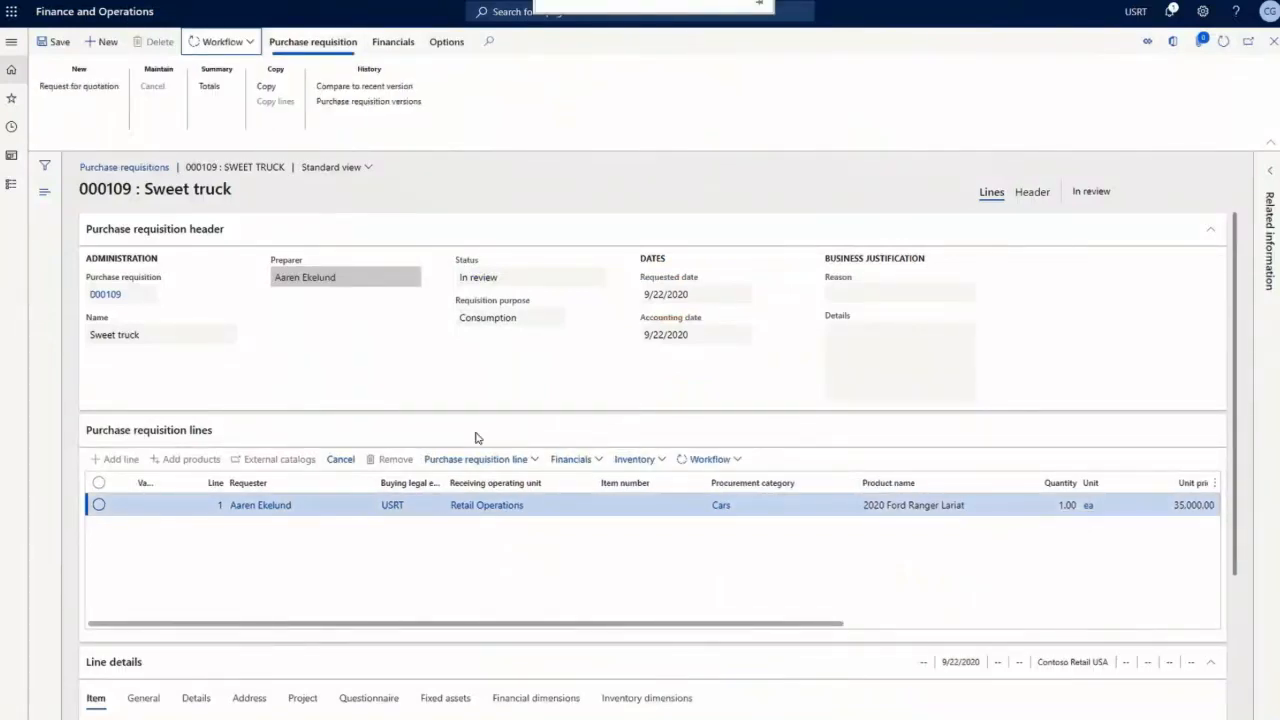
View the requisition's workflow history to confirm the pending review.
{"action": "left_click", "coordinate": [225, 42]}
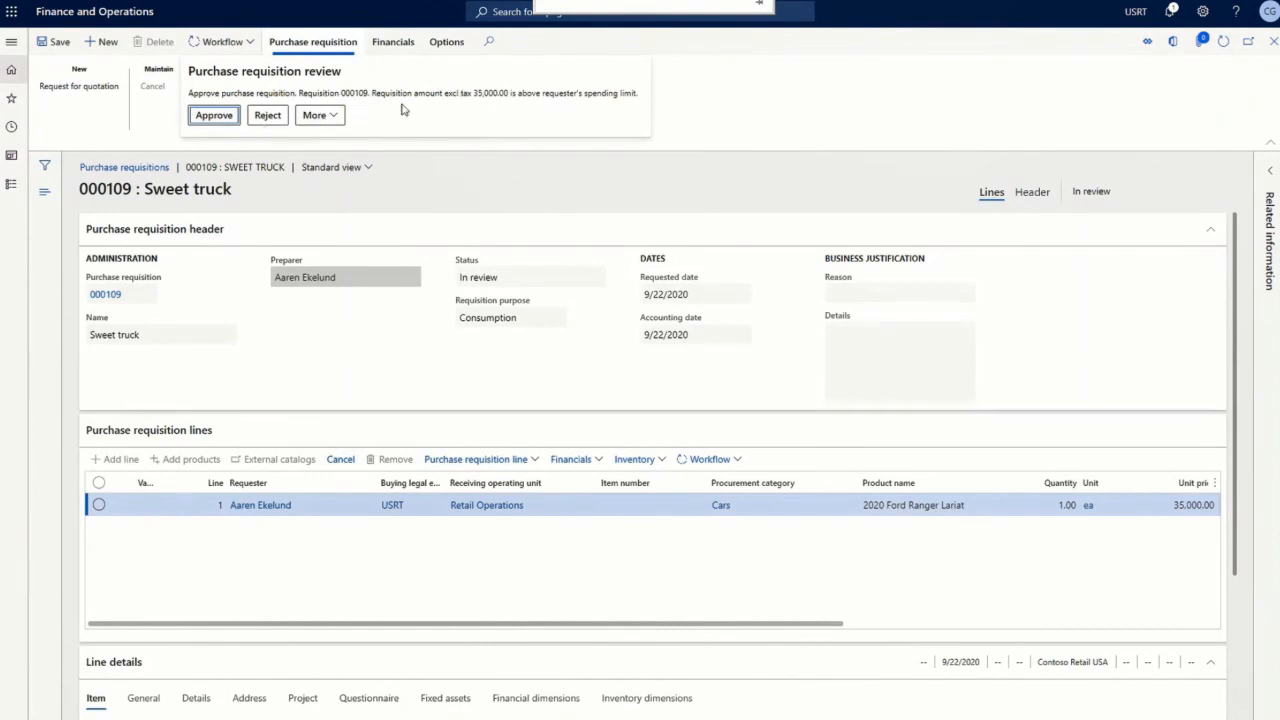
{"action": "left_click", "coordinate": [329, 115]}
{"action": "left_click", "coordinate": [365, 198]}
{"action": "scroll", "coordinate": [706, 560], "scroll_direction": "down", "scroll_amount": 2}
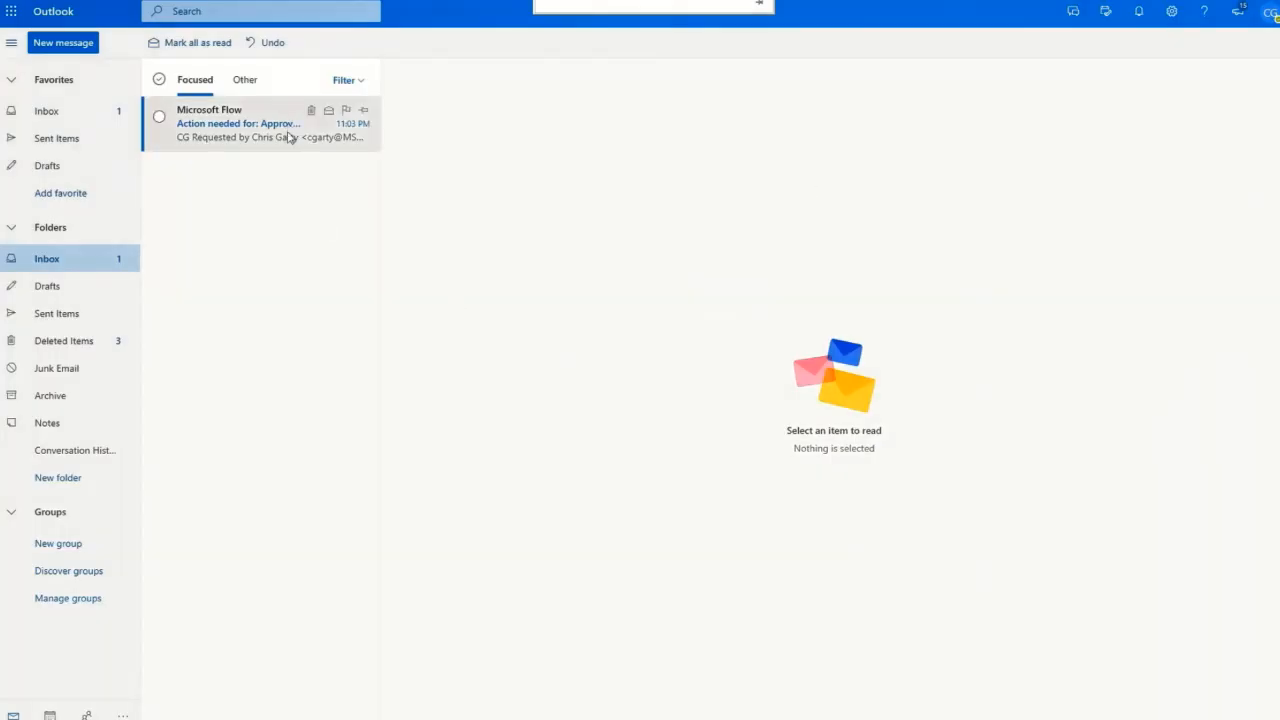
Open the pending approval request for requisition 000109 and choose Approve.
{"action": "left_click", "coordinate": [289, 137]}
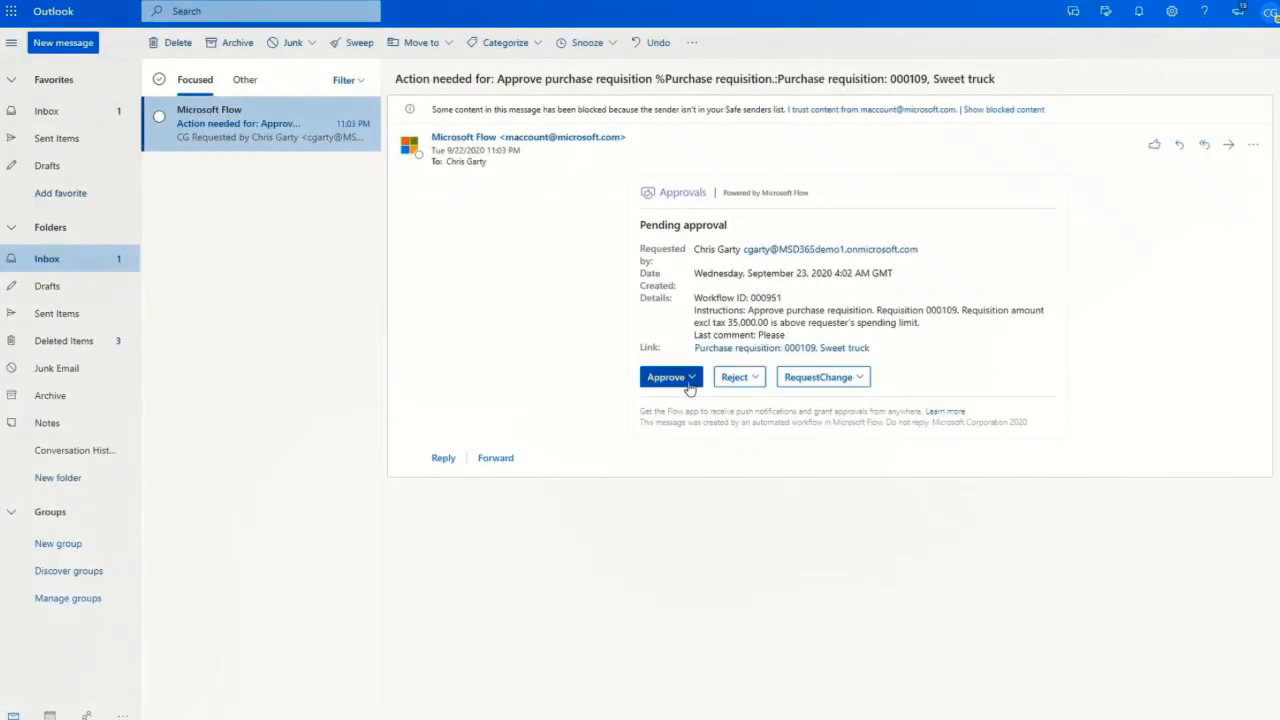
{"action": "left_click", "coordinate": [668, 377]}
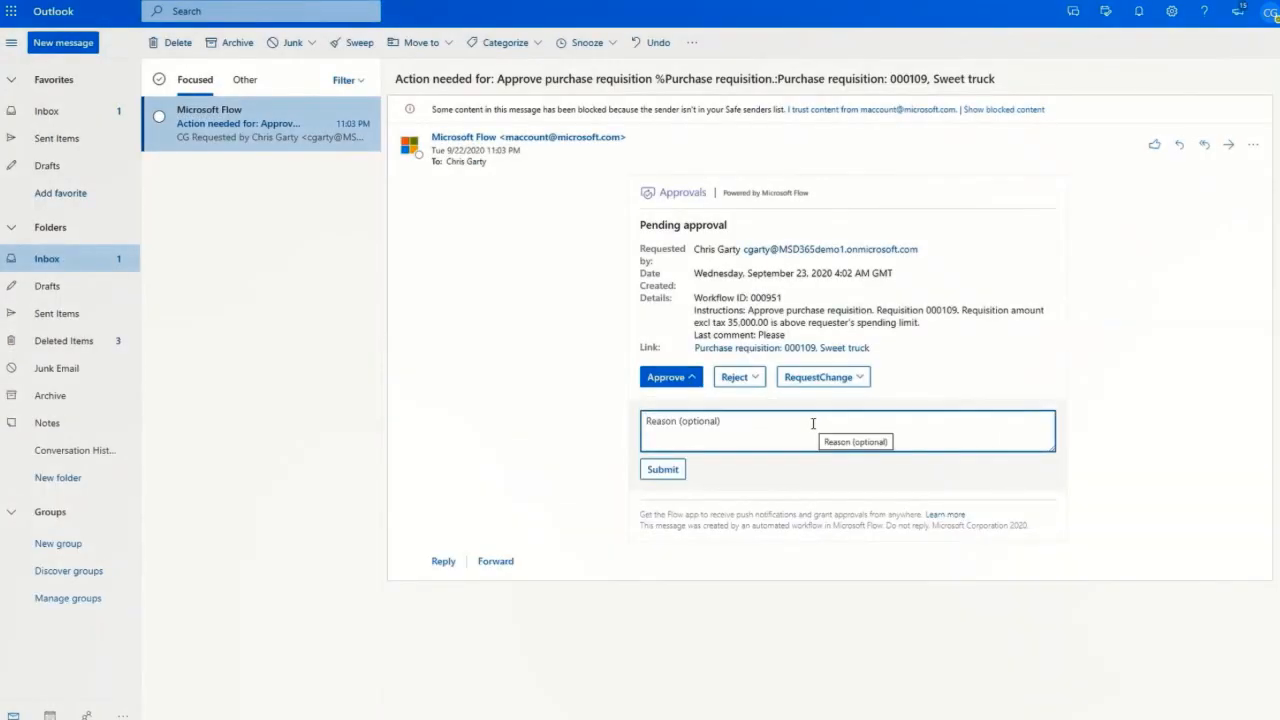
Submit the approval with the reason 'Sure'.
{"action": "type", "text": "Sure"}
{"action": "left_click", "coordinate": [660, 470]}
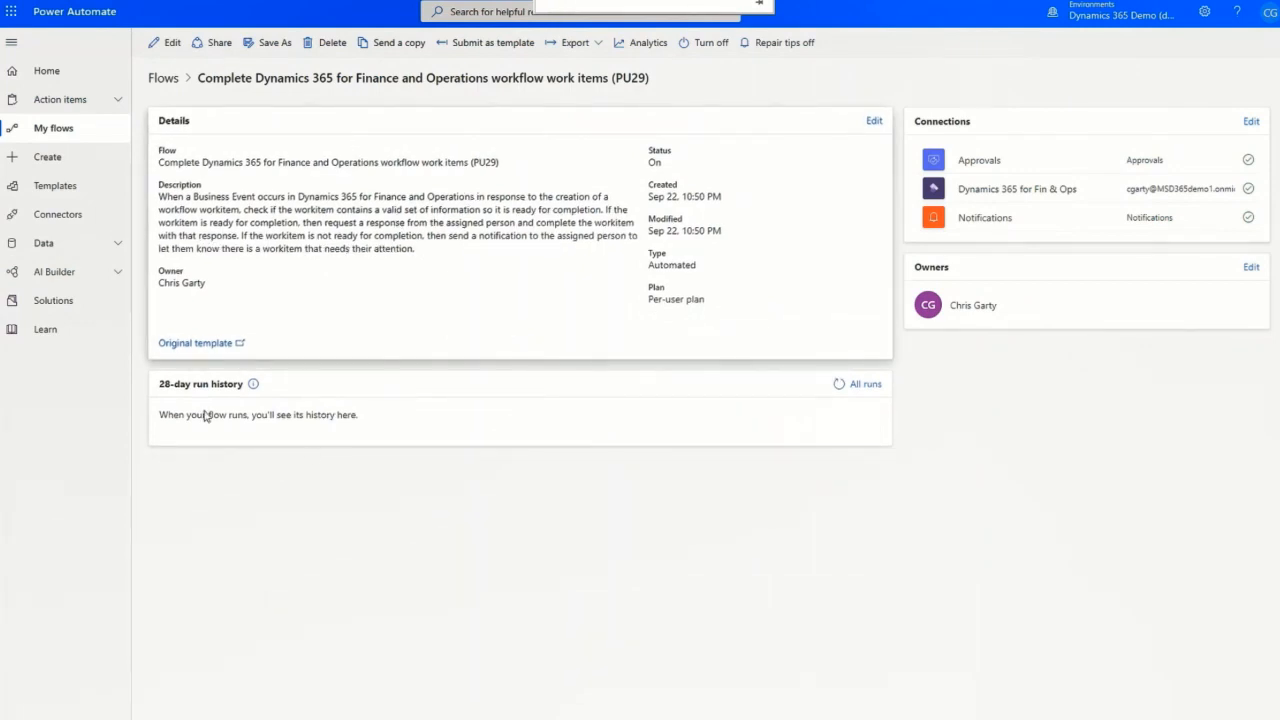
Open the succeeded run and inspect the business event trigger's JSON body.
{"action": "key", "text": "F5"}
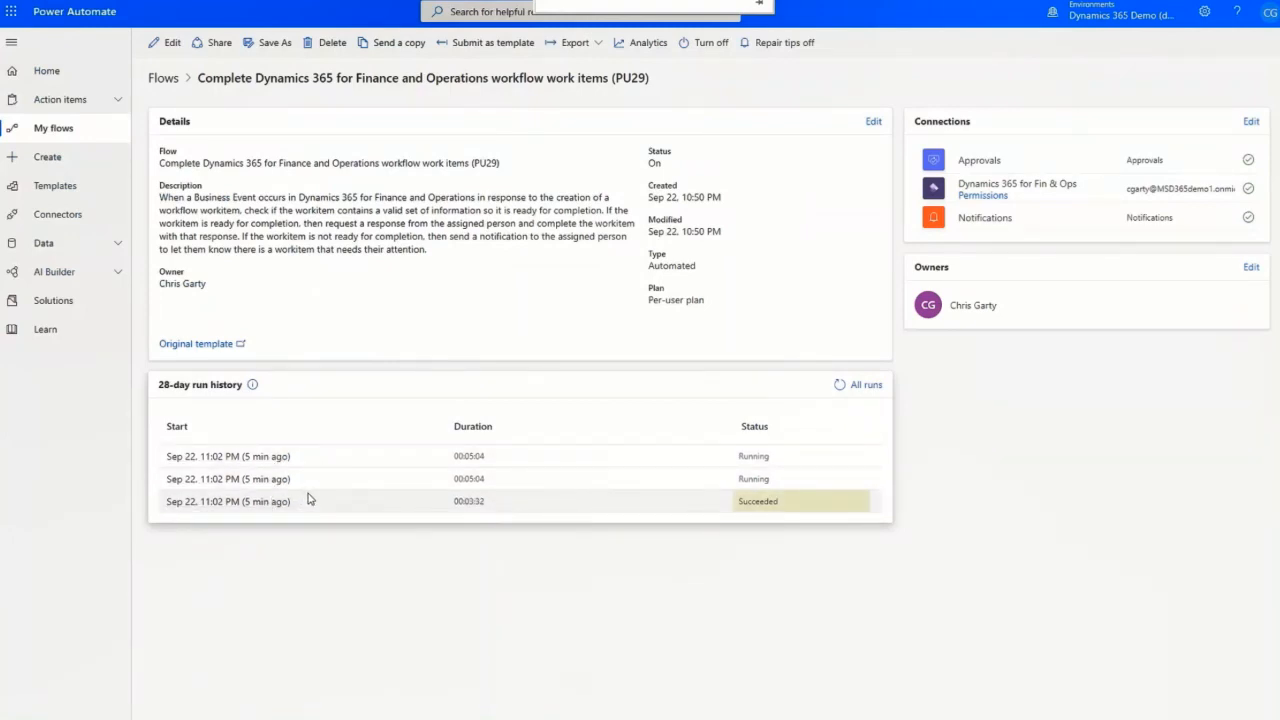
{"action": "left_click", "coordinate": [262, 501]}
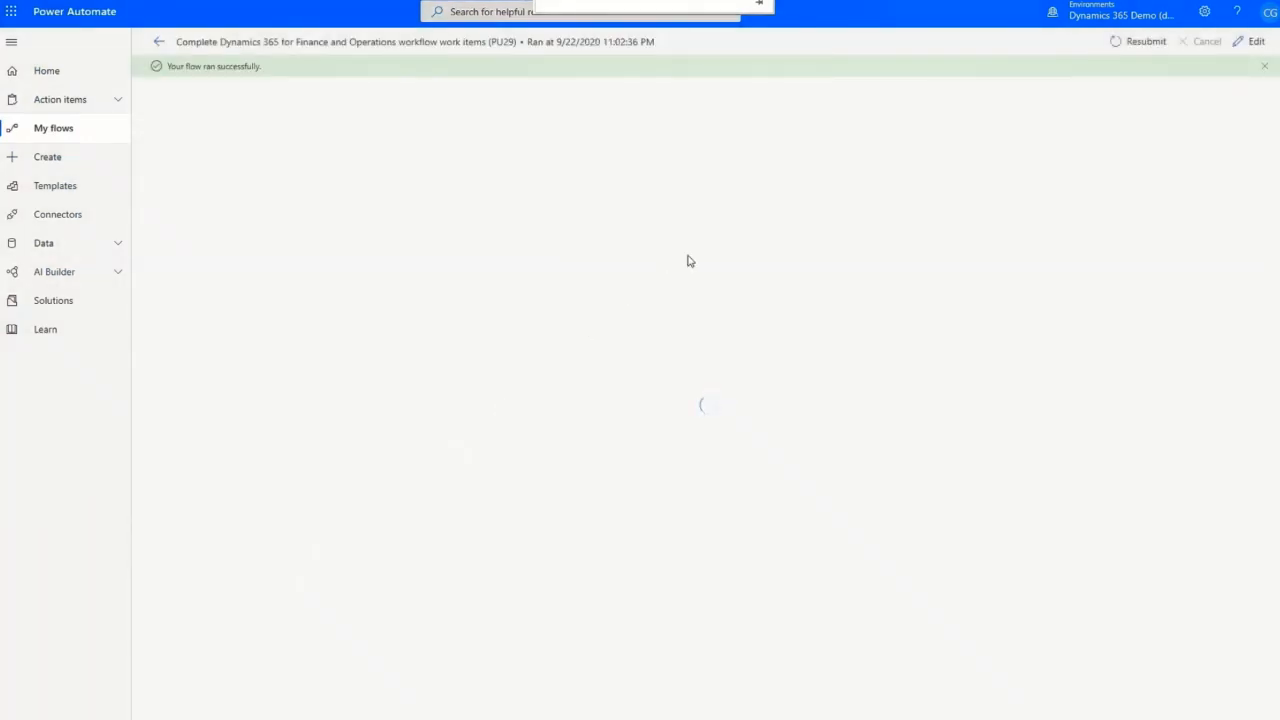
{"action": "left_click", "coordinate": [800, 120]}
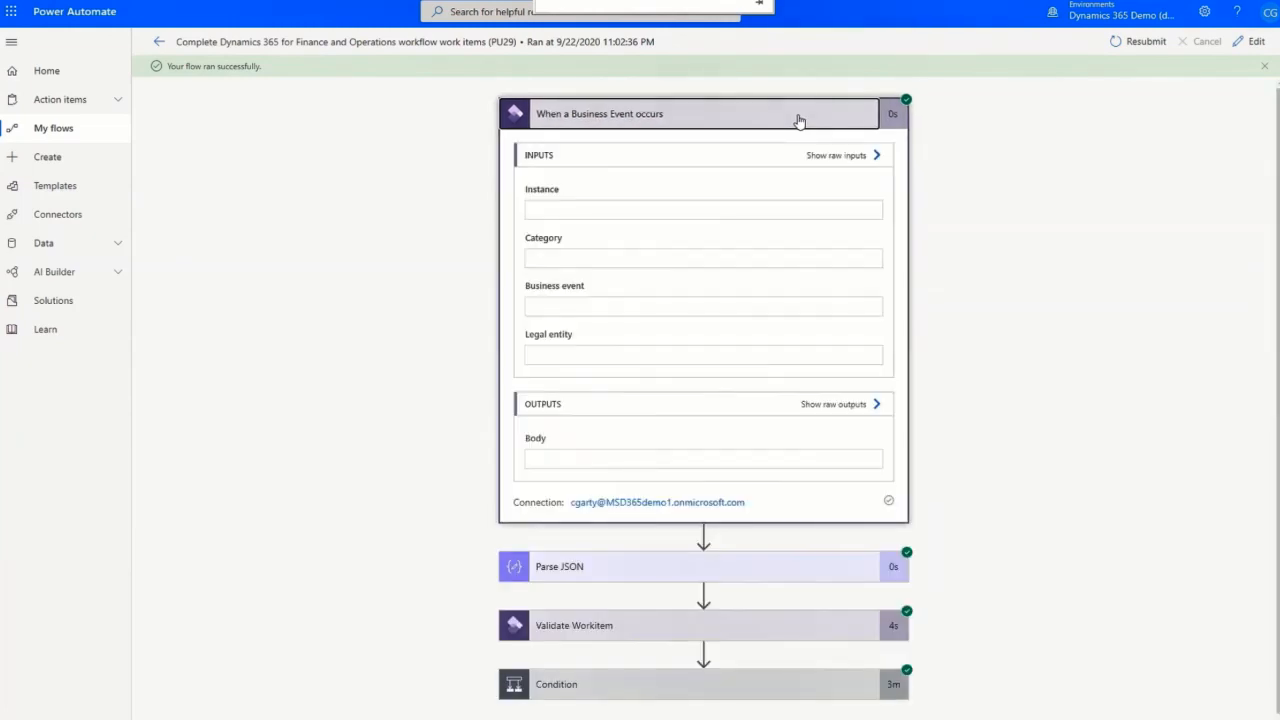
{"action": "left_click", "coordinate": [828, 506]}
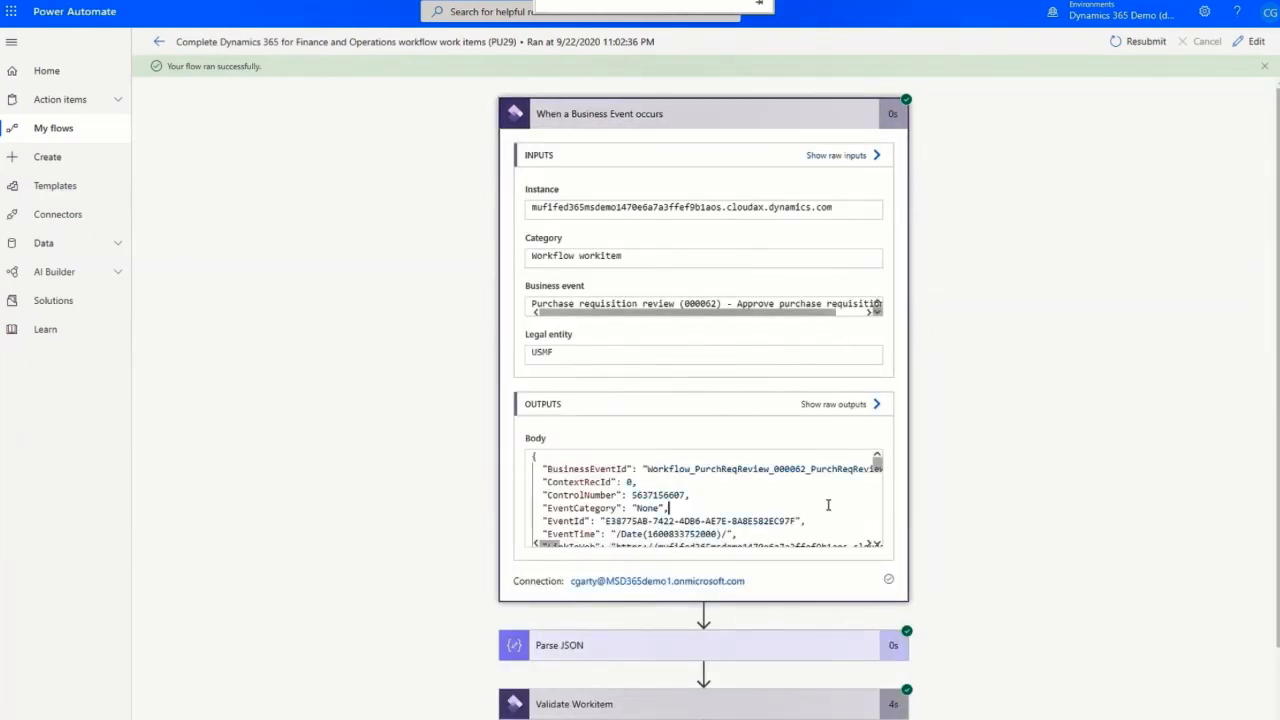
{"action": "scroll", "coordinate": [828, 506], "scroll_direction": "down", "scroll_amount": 5}
{"action": "left_click_drag", "start_coordinate": [676, 434], "coordinate": [535, 434]}
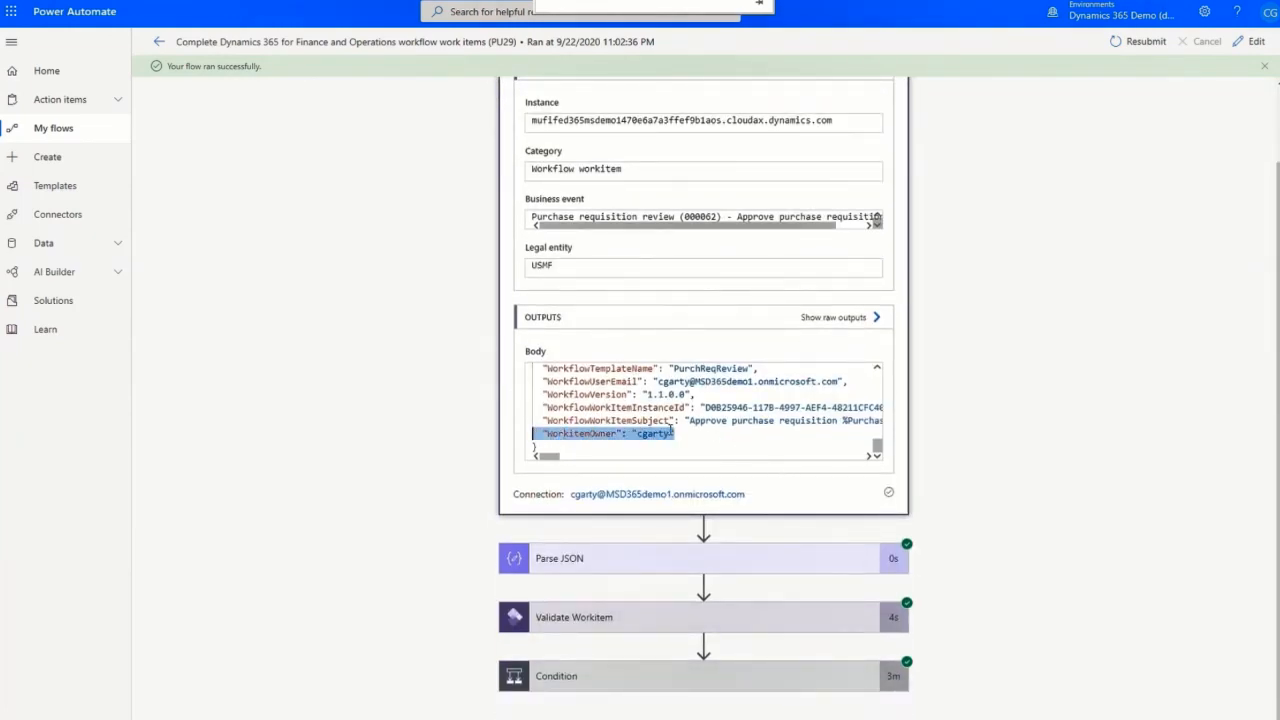
{"action": "scroll", "coordinate": [672, 428], "scroll_direction": "up", "scroll_amount": 3}
{"action": "left_click", "coordinate": [700, 128]}
Review the Validate Workitem, Condition and approval step results.
{"action": "left_click", "coordinate": [809, 243]}
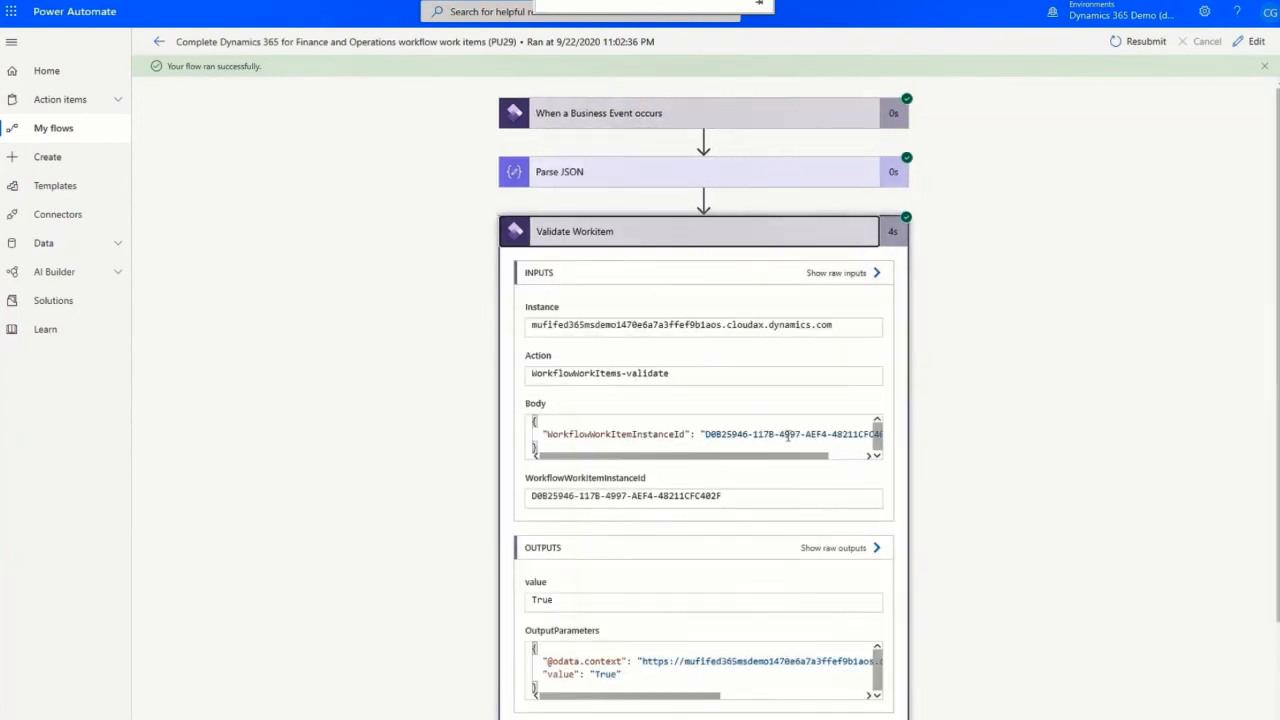
{"action": "left_click", "coordinate": [700, 231]}
{"action": "left_click", "coordinate": [640, 292]}
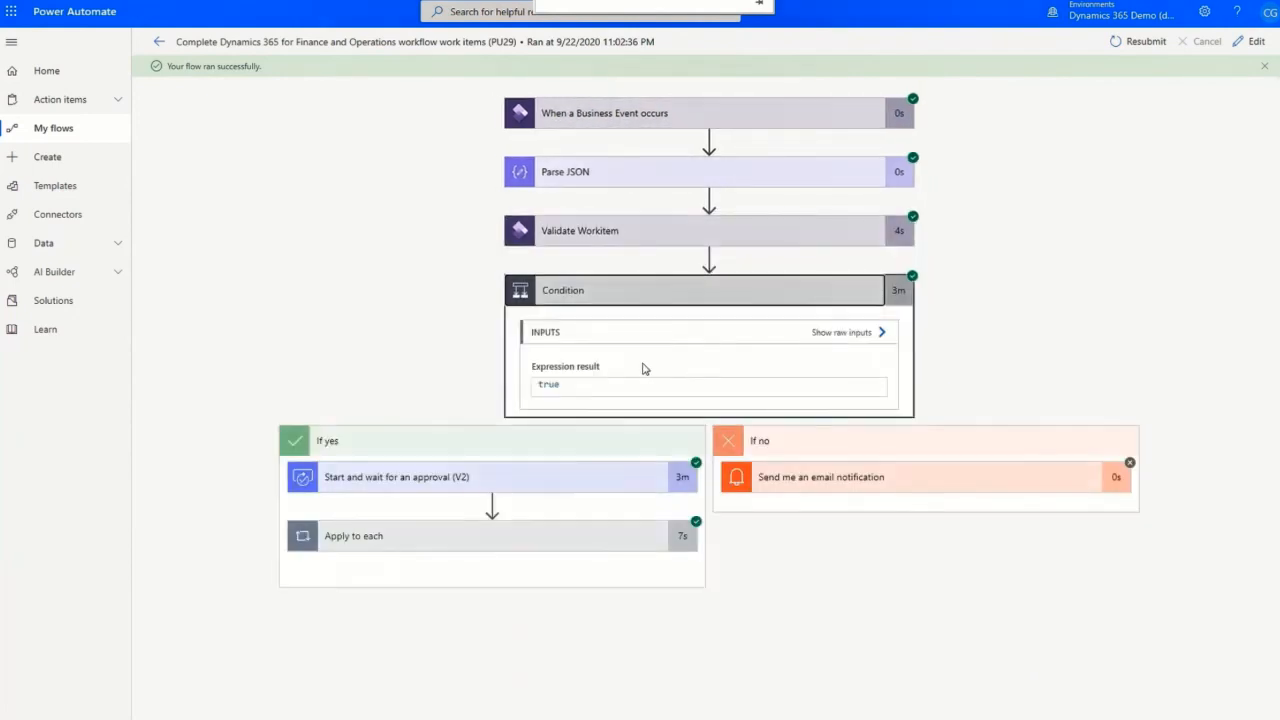
{"action": "left_click", "coordinate": [543, 479]}
{"action": "scroll", "coordinate": [594, 471], "scroll_direction": "down", "scroll_amount": 4}
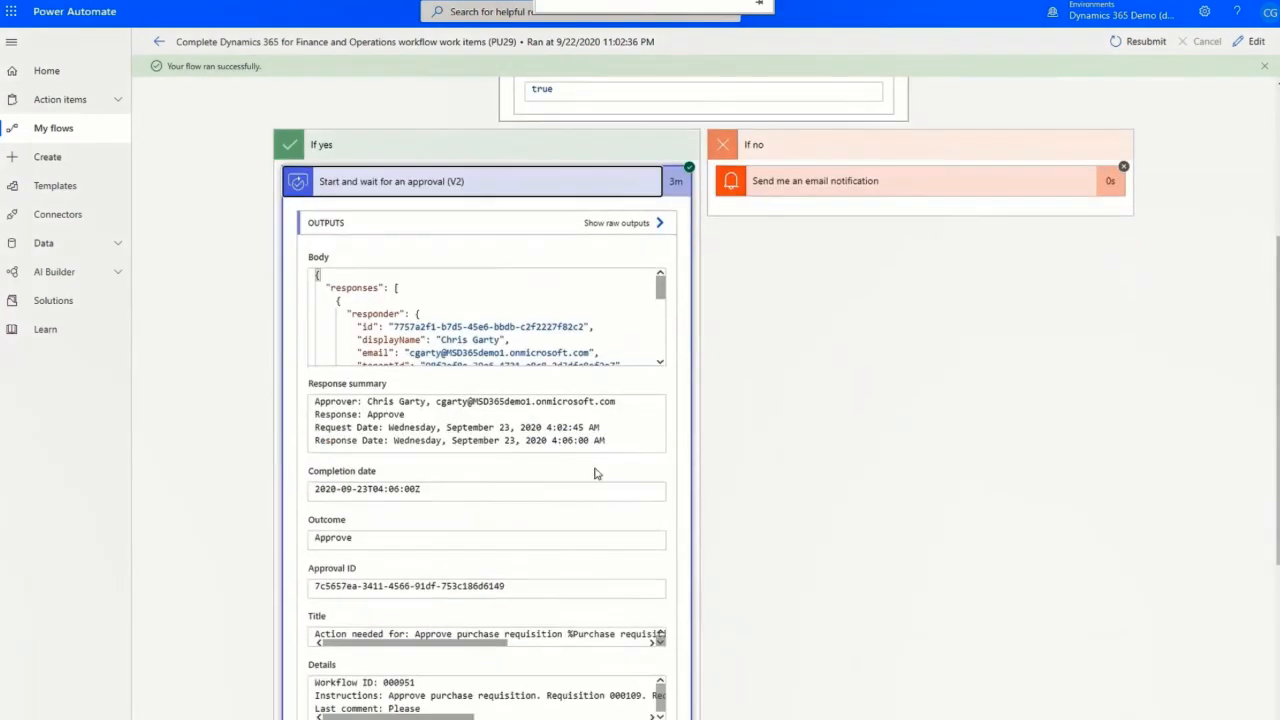
{"action": "scroll", "coordinate": [560, 320], "scroll_direction": "down", "scroll_amount": 1}
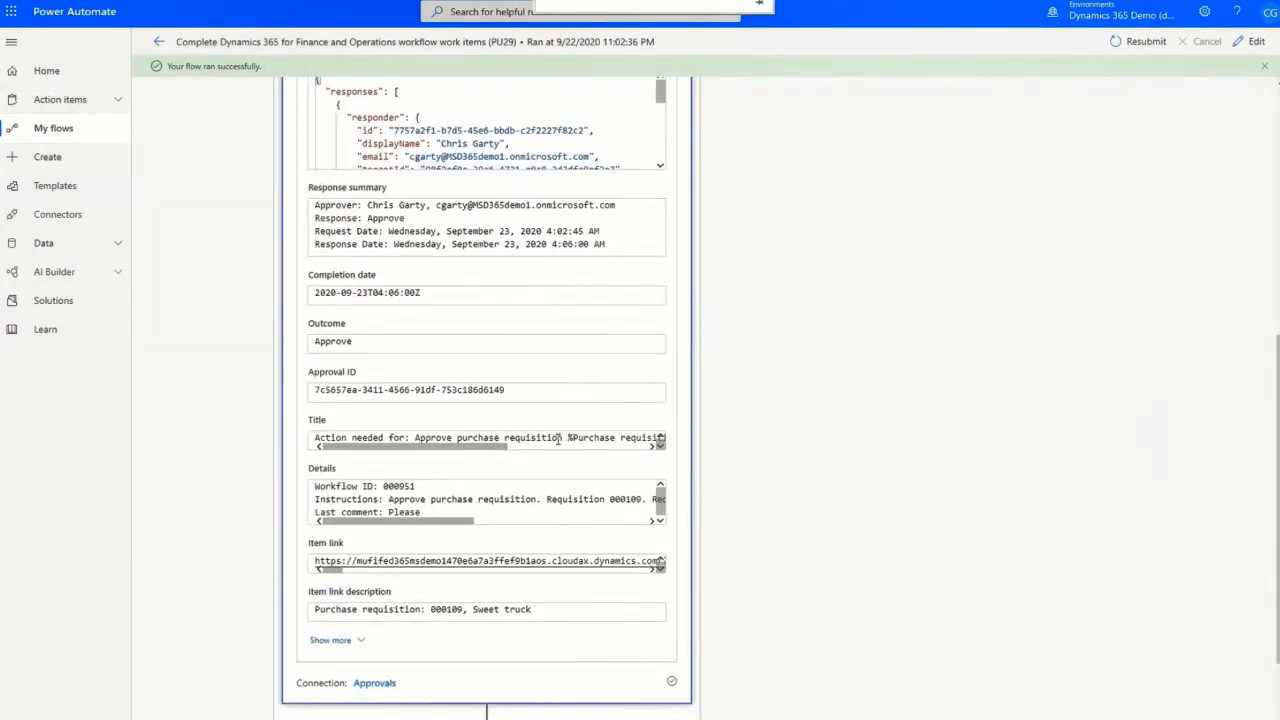
{"action": "scroll", "coordinate": [563, 432], "scroll_direction": "up", "scroll_amount": 2}
{"action": "left_click", "coordinate": [580, 190]}
Inspect the Execute action inputs, including the work item complete action and the comment 'Sure'.
{"action": "left_click", "coordinate": [536, 545]}
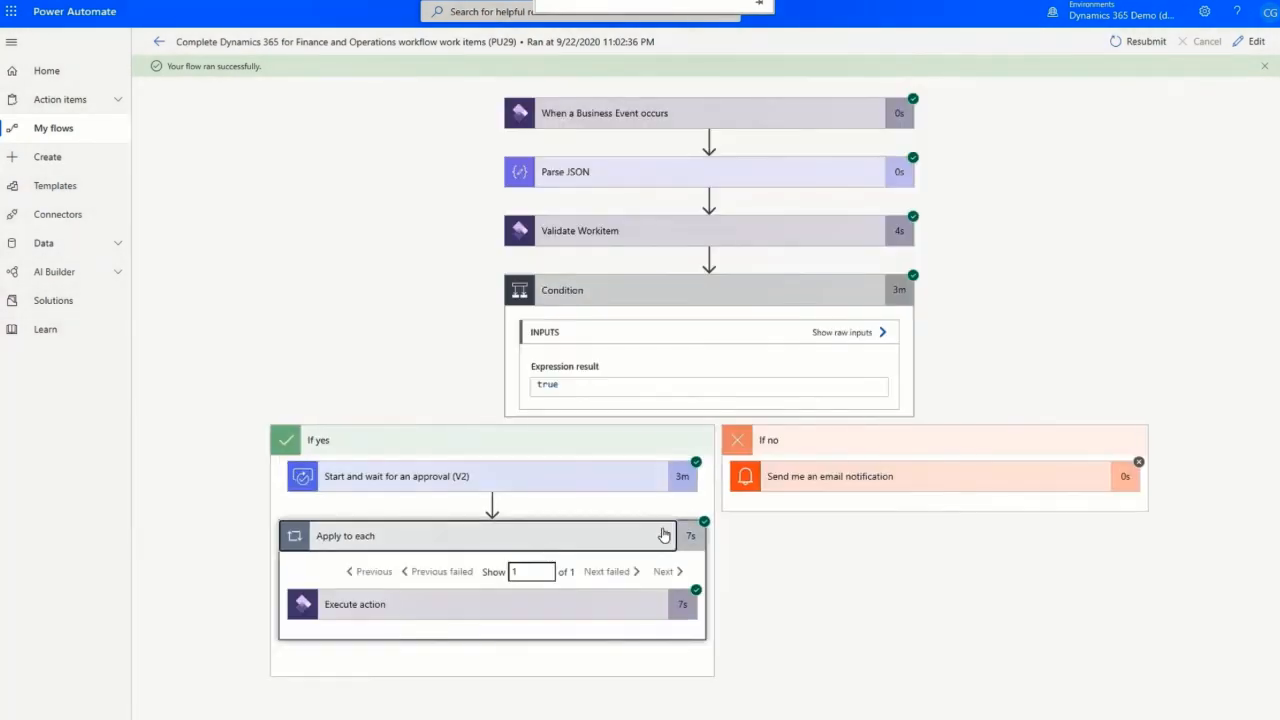
{"action": "left_click", "coordinate": [631, 605]}
{"action": "scroll", "coordinate": [766, 560], "scroll_direction": "down", "scroll_amount": 3}
{"action": "left_click_drag", "start_coordinate": [437, 566], "coordinate": [547, 488]}
{"action": "left_click_drag", "start_coordinate": [622, 450], "coordinate": [311, 450]}
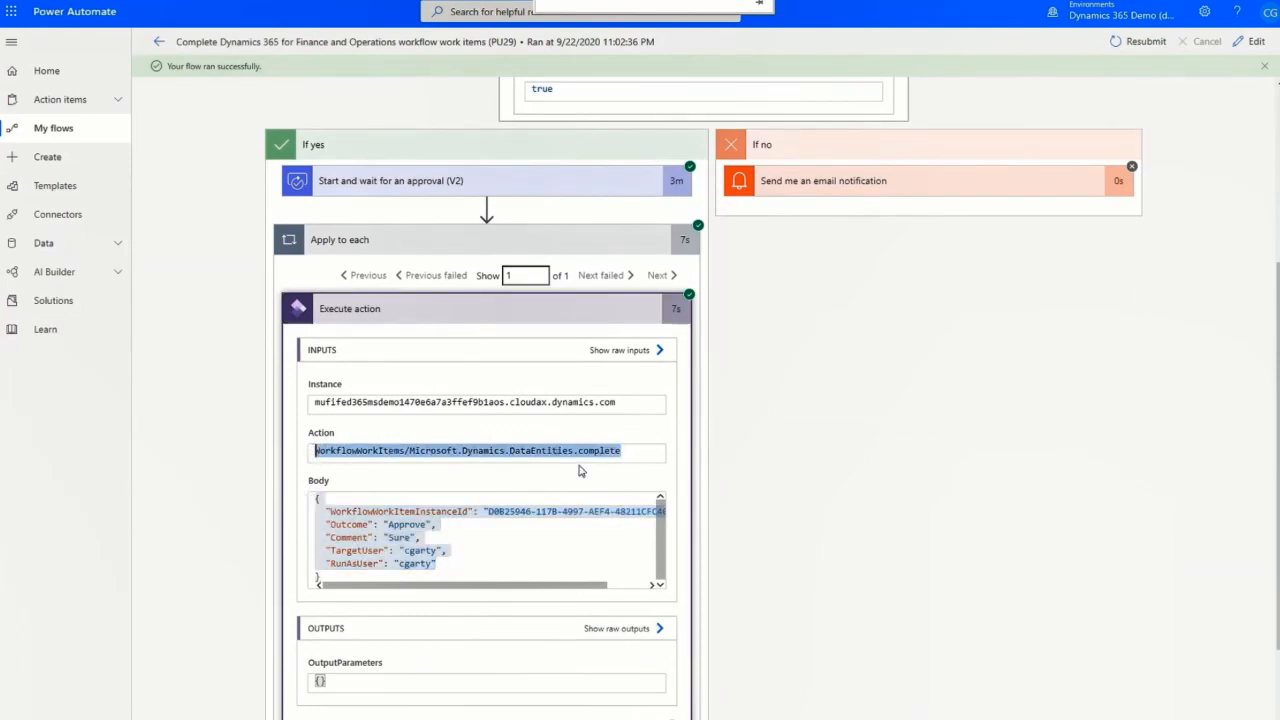
{"action": "left_click", "coordinate": [471, 554]}
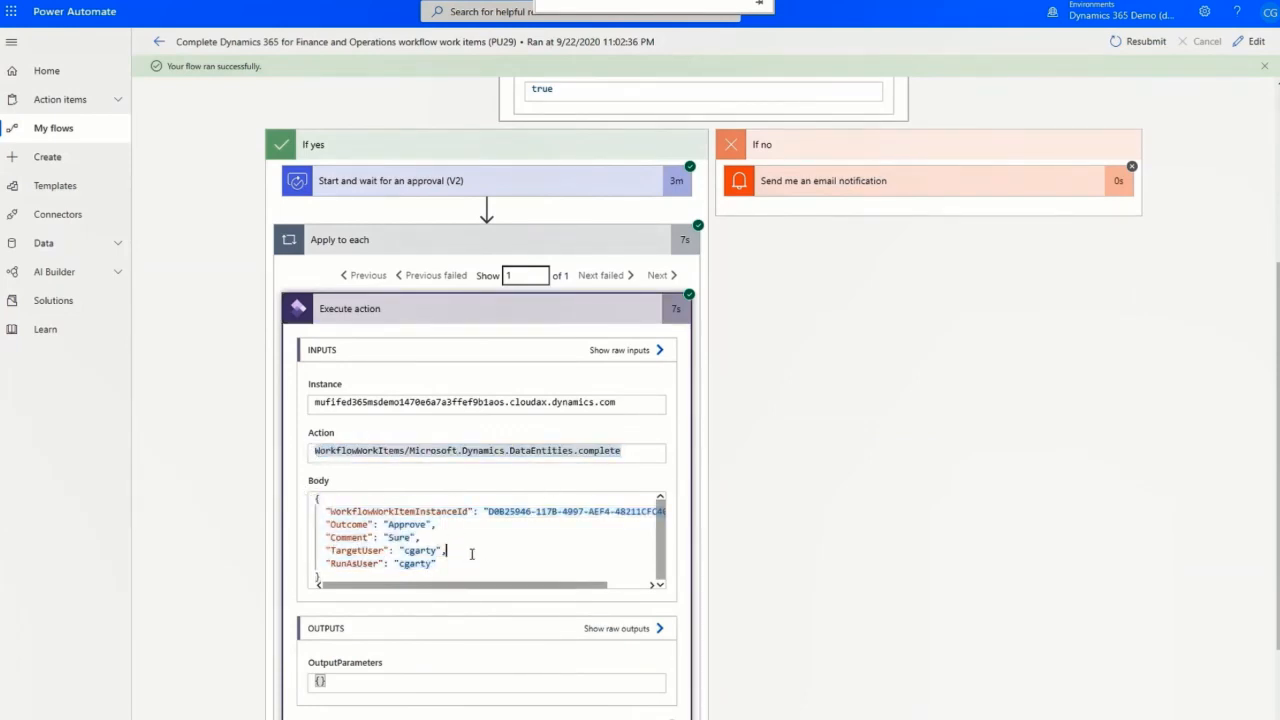
{"action": "double_click", "coordinate": [407, 539]}
{"action": "key", "text": "ctrl+a"}
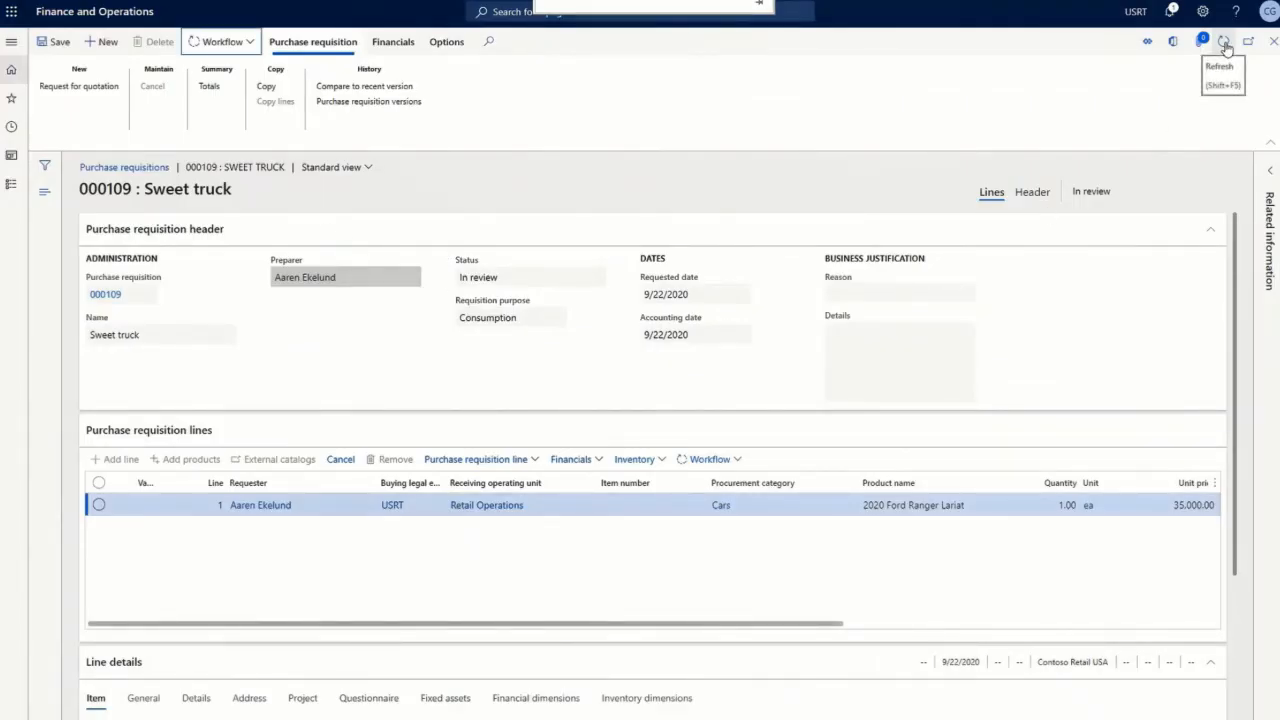
Refresh requisition 000109 to show Approved, review its workflow history, then close it.
{"action": "left_click", "coordinate": [1224, 43]}
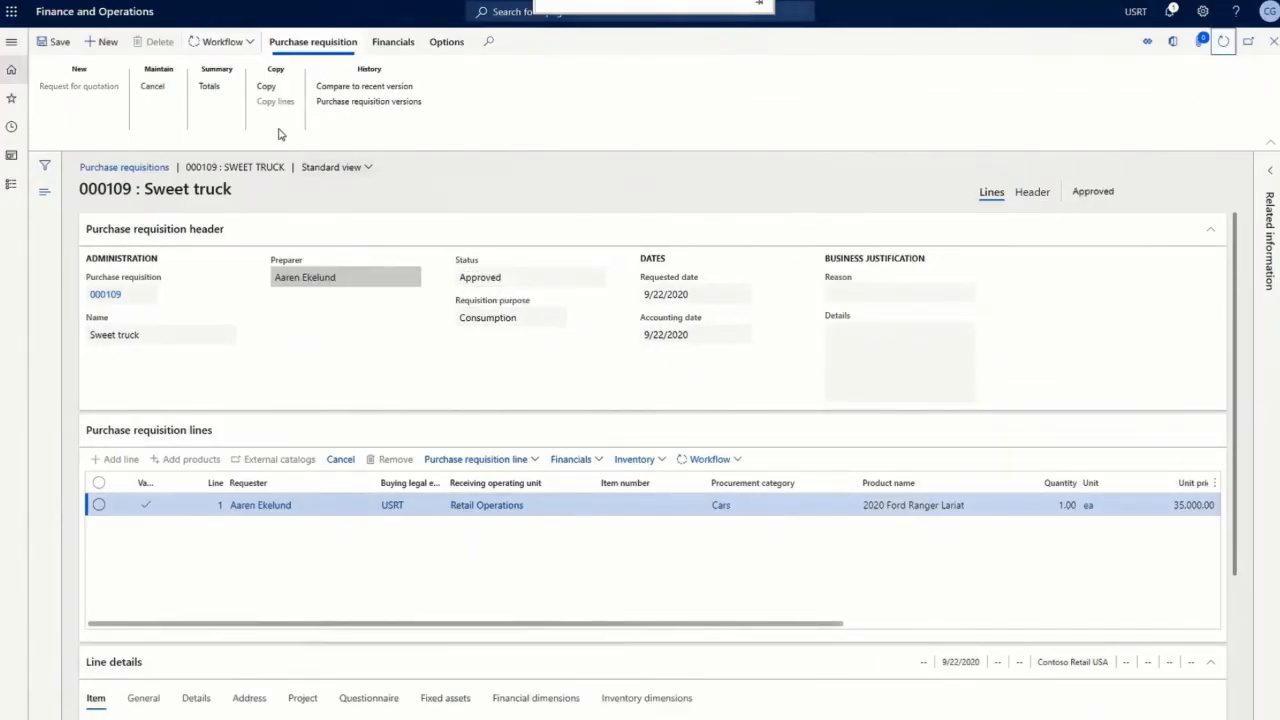
{"action": "left_click", "coordinate": [222, 42]}
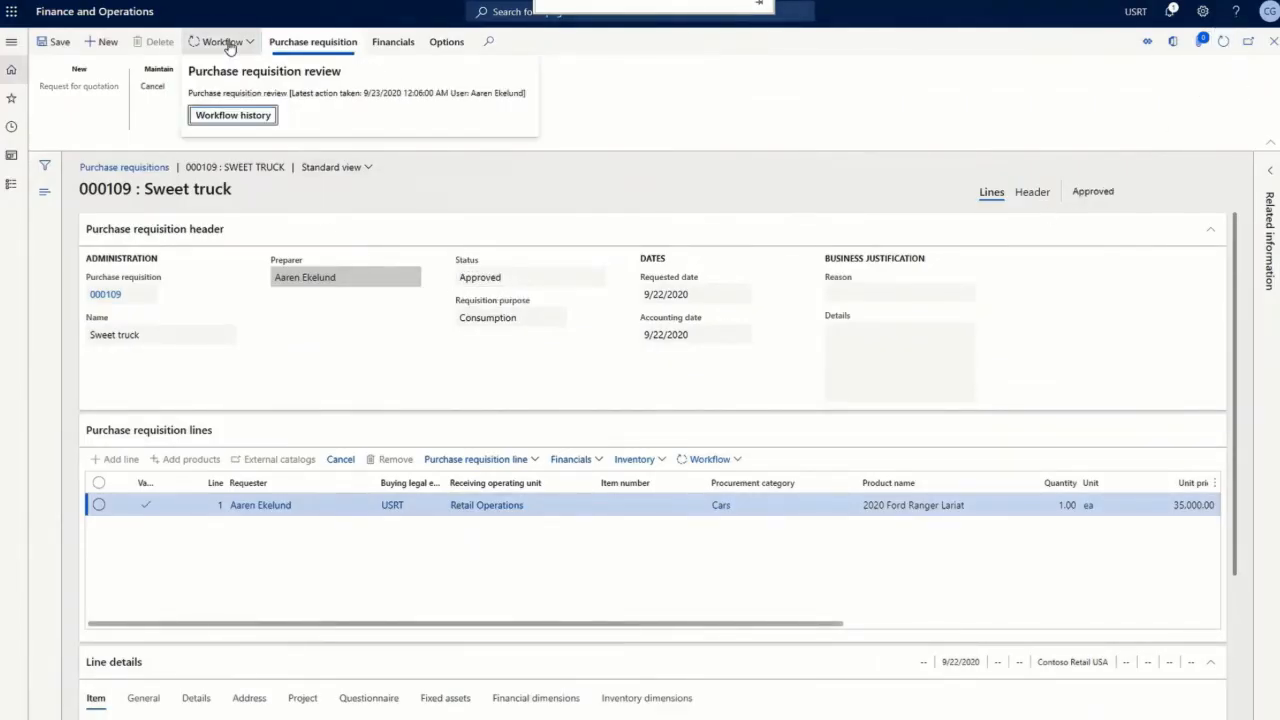
{"action": "left_click", "coordinate": [249, 127]}
{"action": "scroll", "coordinate": [709, 523], "scroll_direction": "down", "scroll_amount": 3}
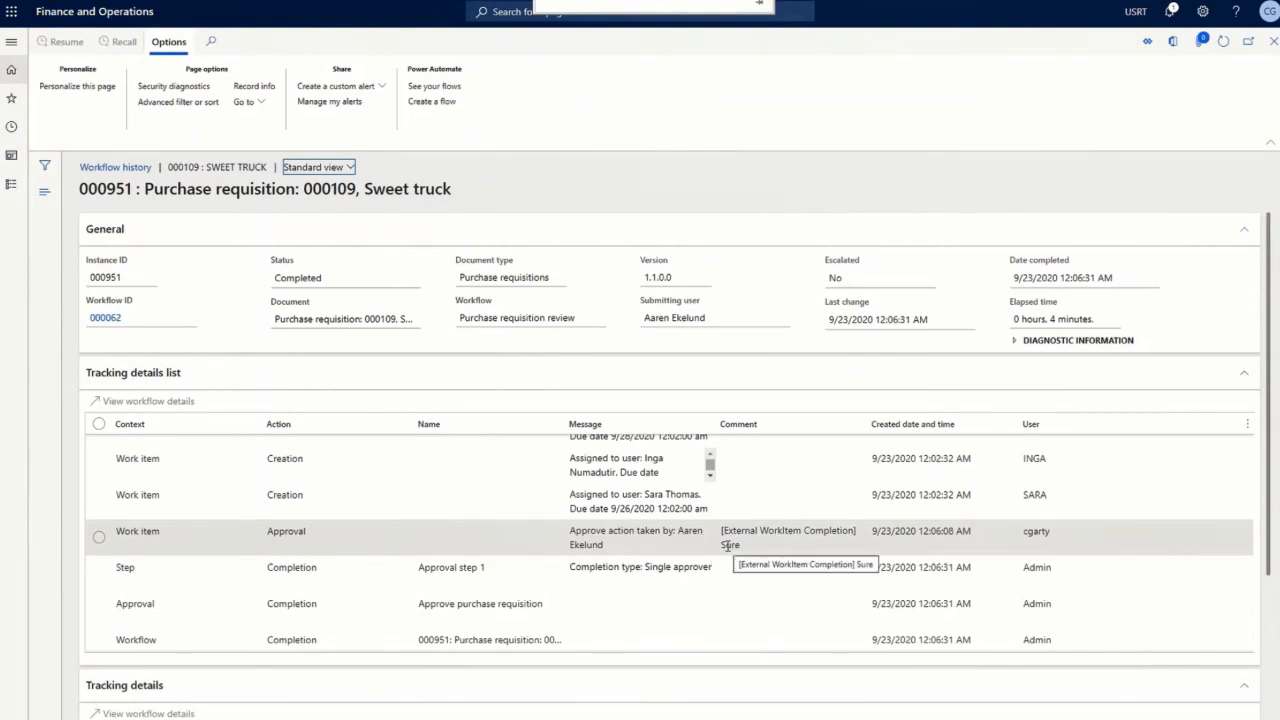
{"action": "left_click", "coordinate": [1274, 41]}
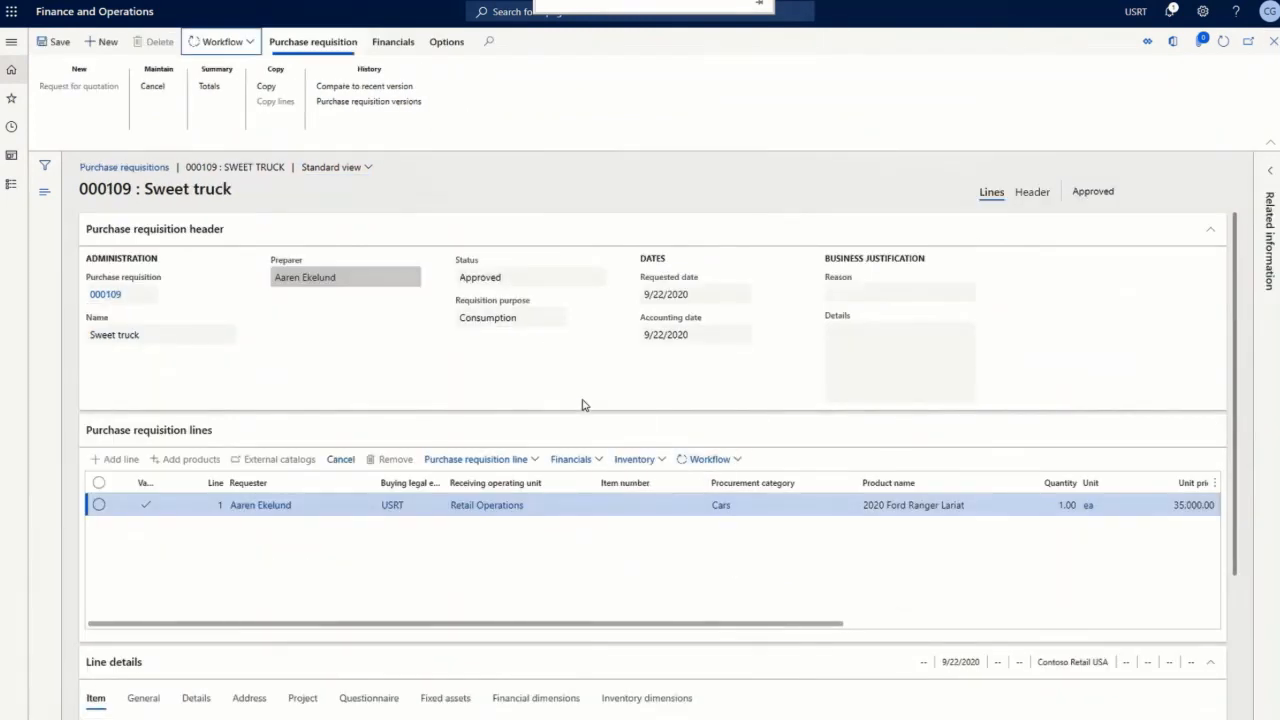
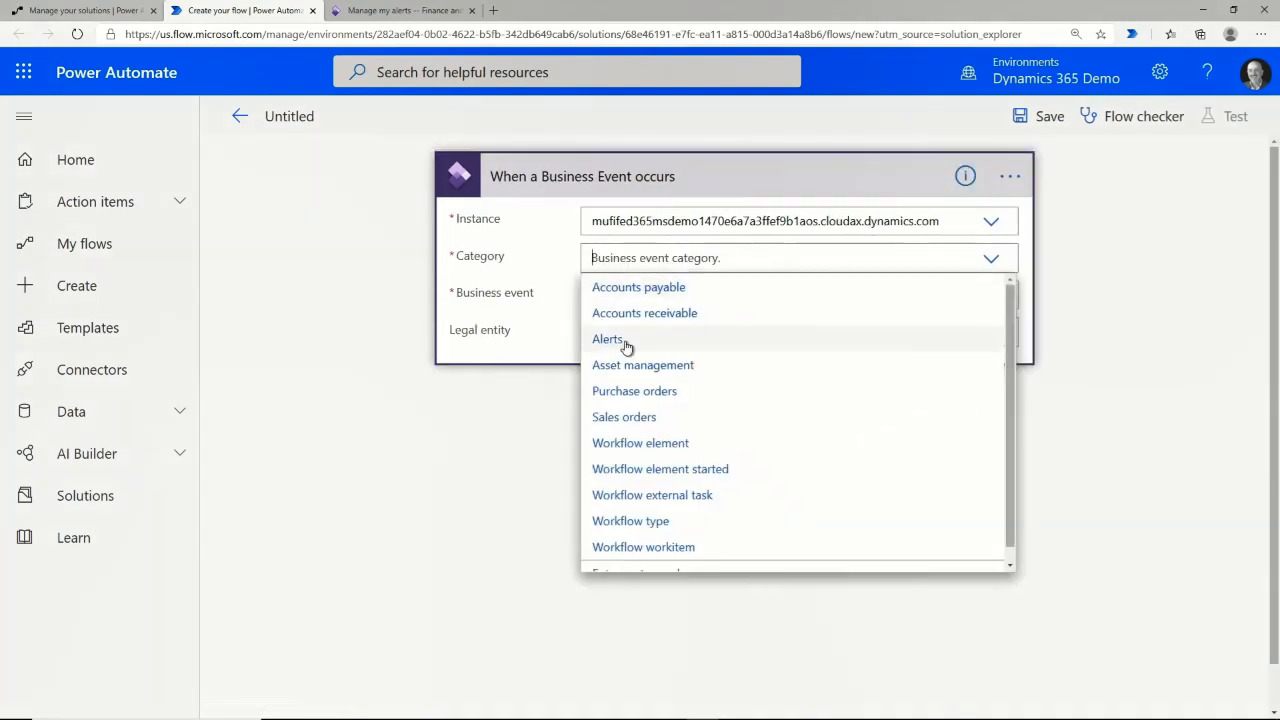
Set the trigger to Alerts 'When an alert rule is triggered' for USMF and name the flow 'New Vendor Alert Business Event'.
{"action": "left_click", "coordinate": [626, 343]}
{"action": "left_click", "coordinate": [660, 294]}
{"action": "left_click", "coordinate": [643, 351]}
{"action": "left_click", "coordinate": [641, 333]}
{"action": "type", "text": "USMF"}
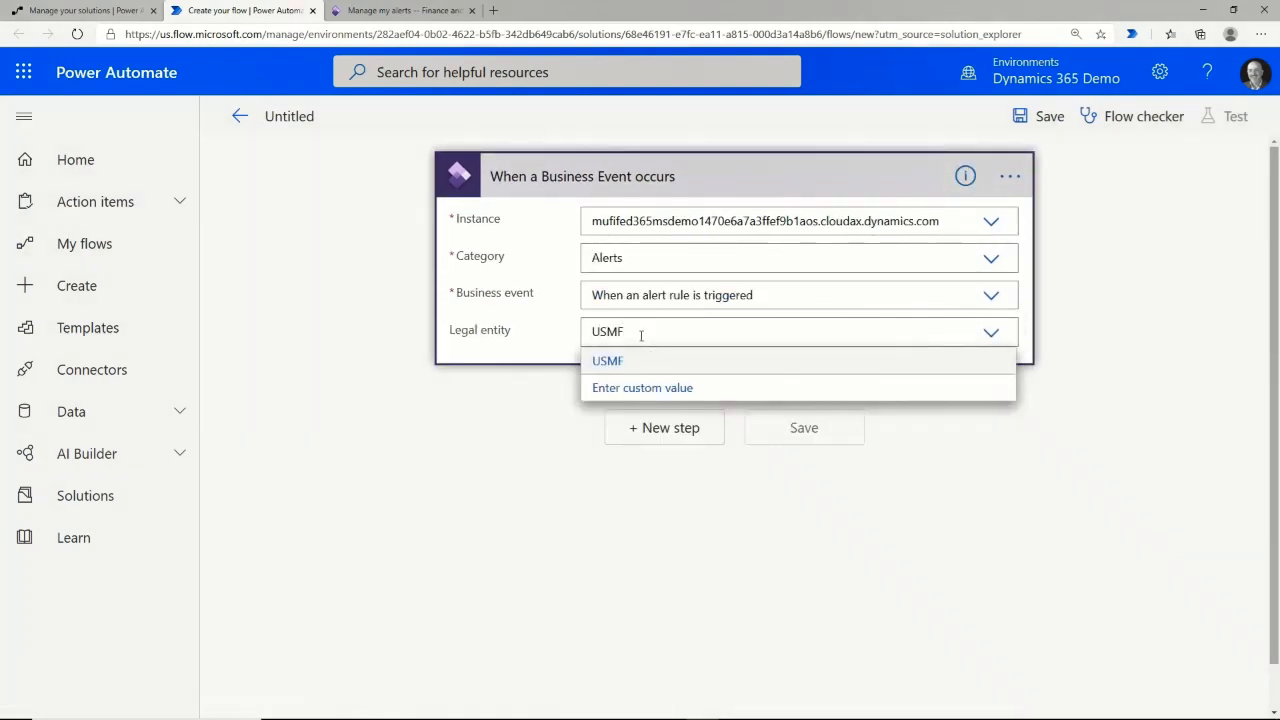
{"action": "left_click", "coordinate": [618, 361]}
{"action": "type", "text": "N"}
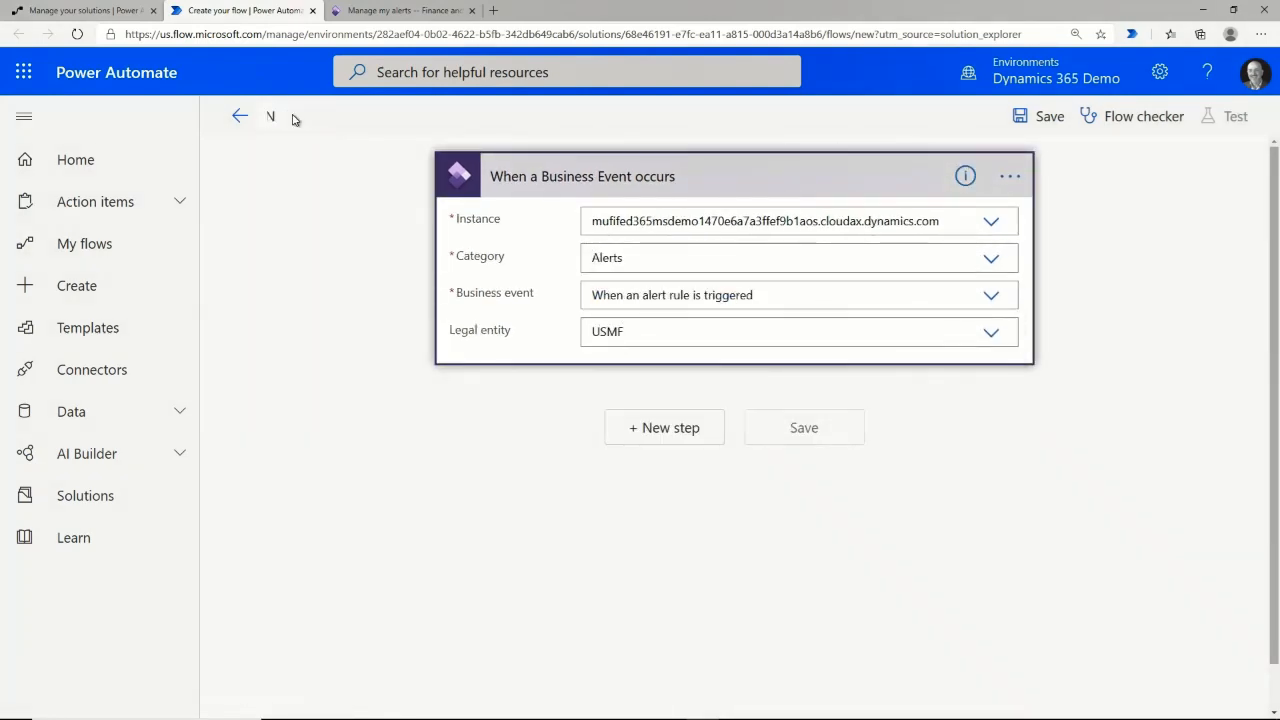
{"action": "type", "text": "ew Vendor Alert Business Event"}
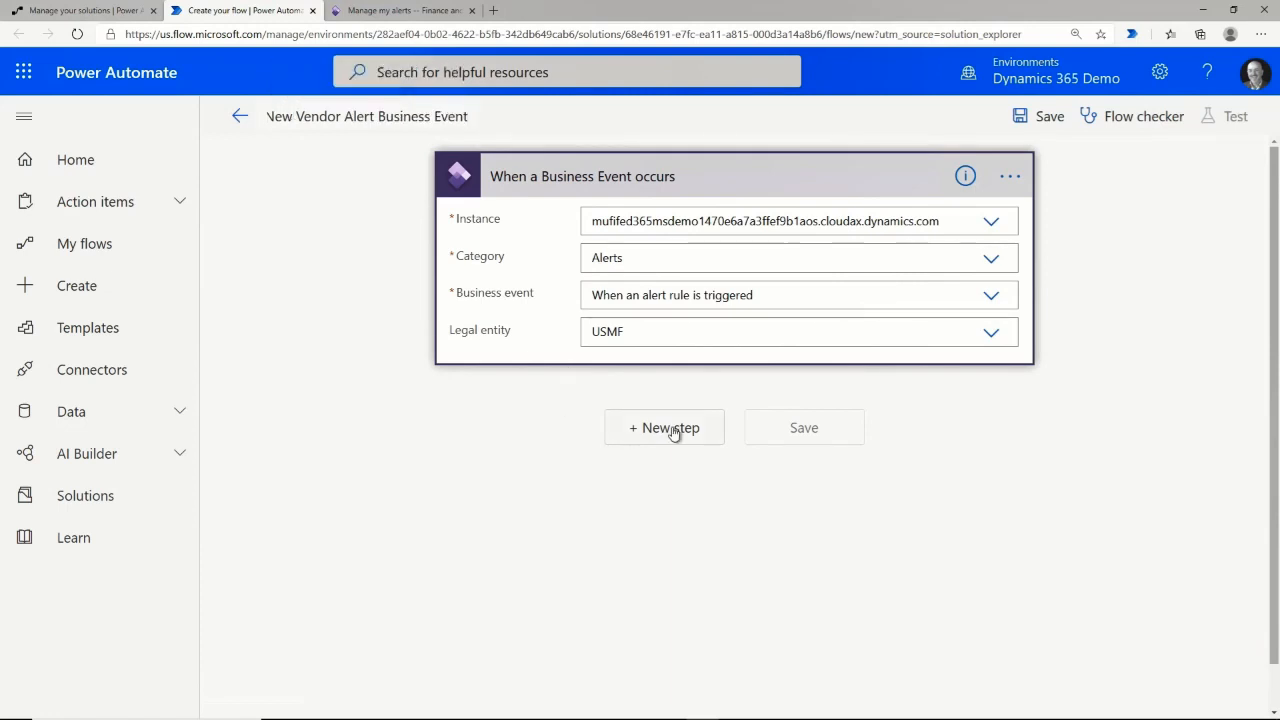
Add an Outlook Send an email (V2) step to the recipient, subject 'A New Vendor Has Been Created', and save.
{"action": "left_click", "coordinate": [672, 429]}
{"action": "type", "text": "out"}
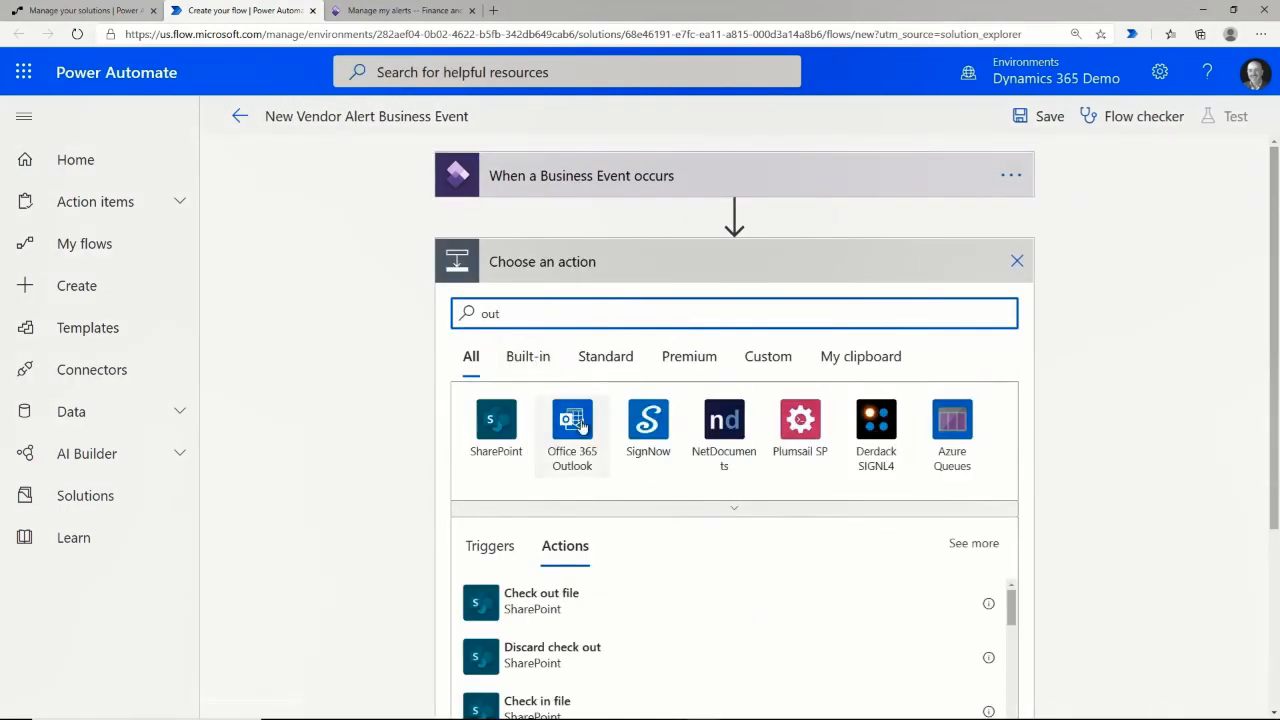
{"action": "left_click", "coordinate": [574, 420]}
{"action": "left_click", "coordinate": [549, 524]}
{"action": "left_click", "coordinate": [664, 312]}
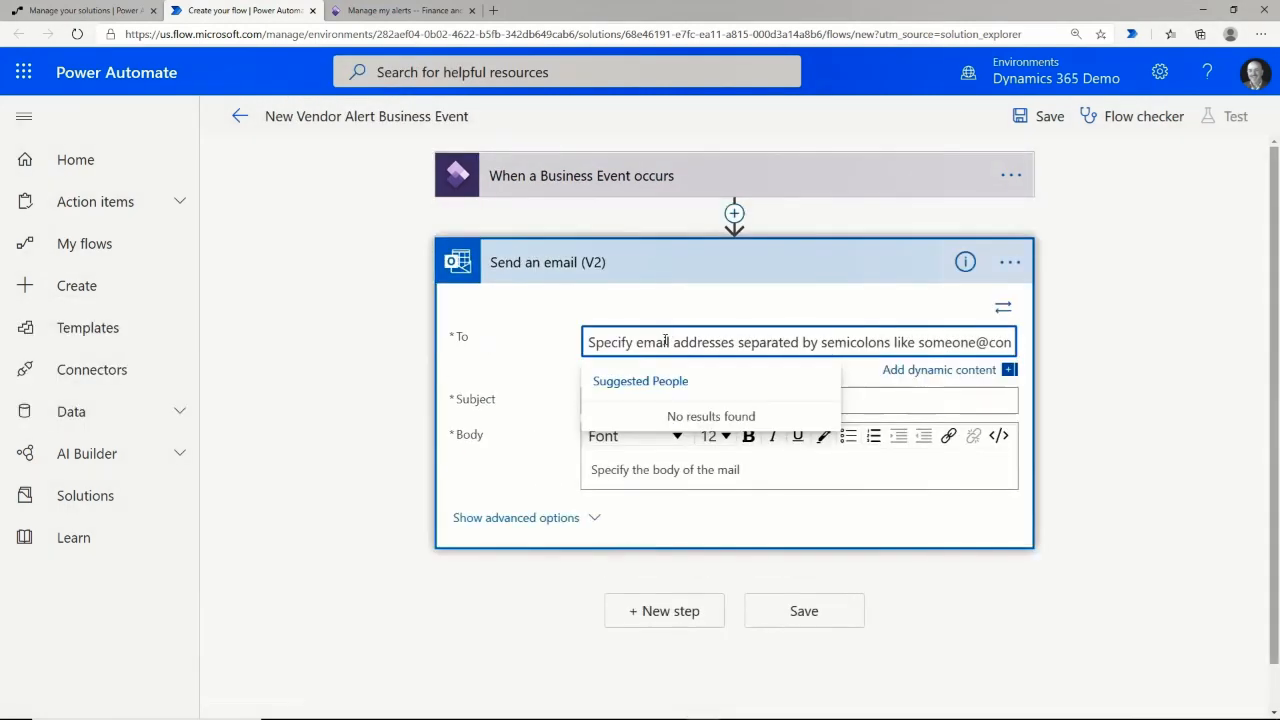
{"action": "left_click", "coordinate": [705, 422]}
{"action": "key", "text": "Tab"}
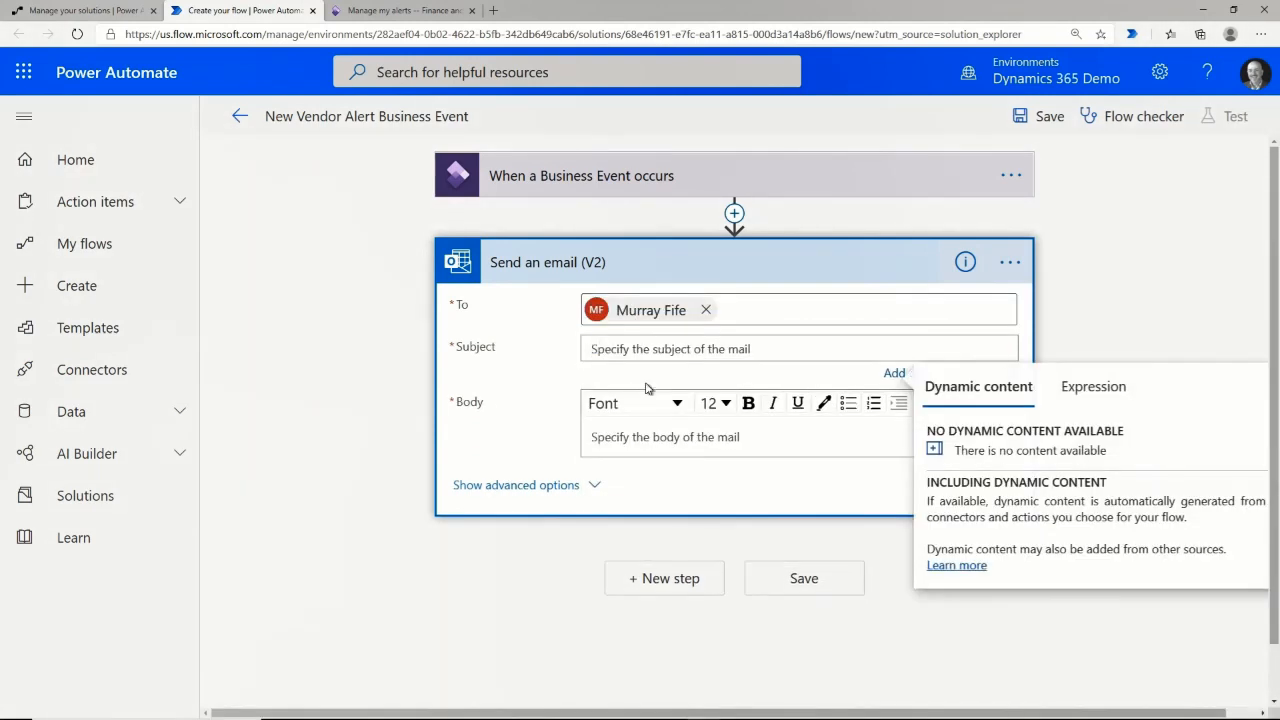
{"action": "type", "text": "A New Vendor Has Been Created"}
{"action": "left_click", "coordinate": [690, 434]}
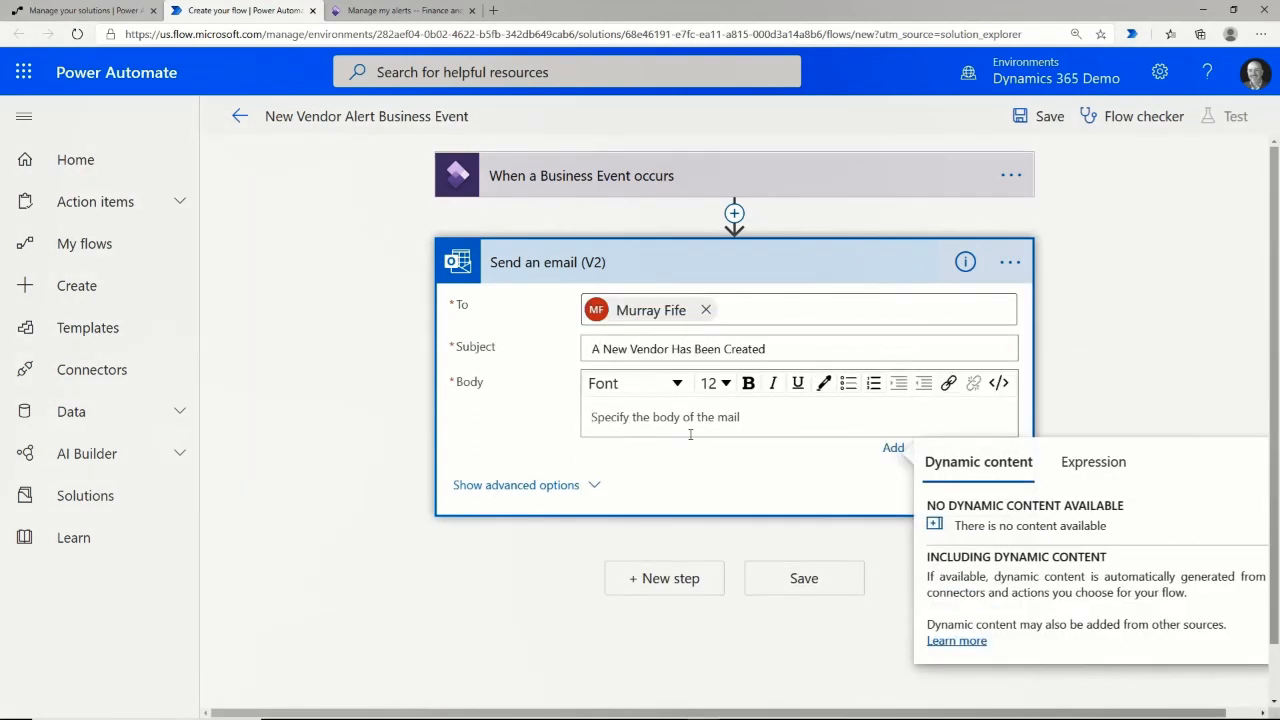
{"action": "type", "text": "A new vendor has been created"}
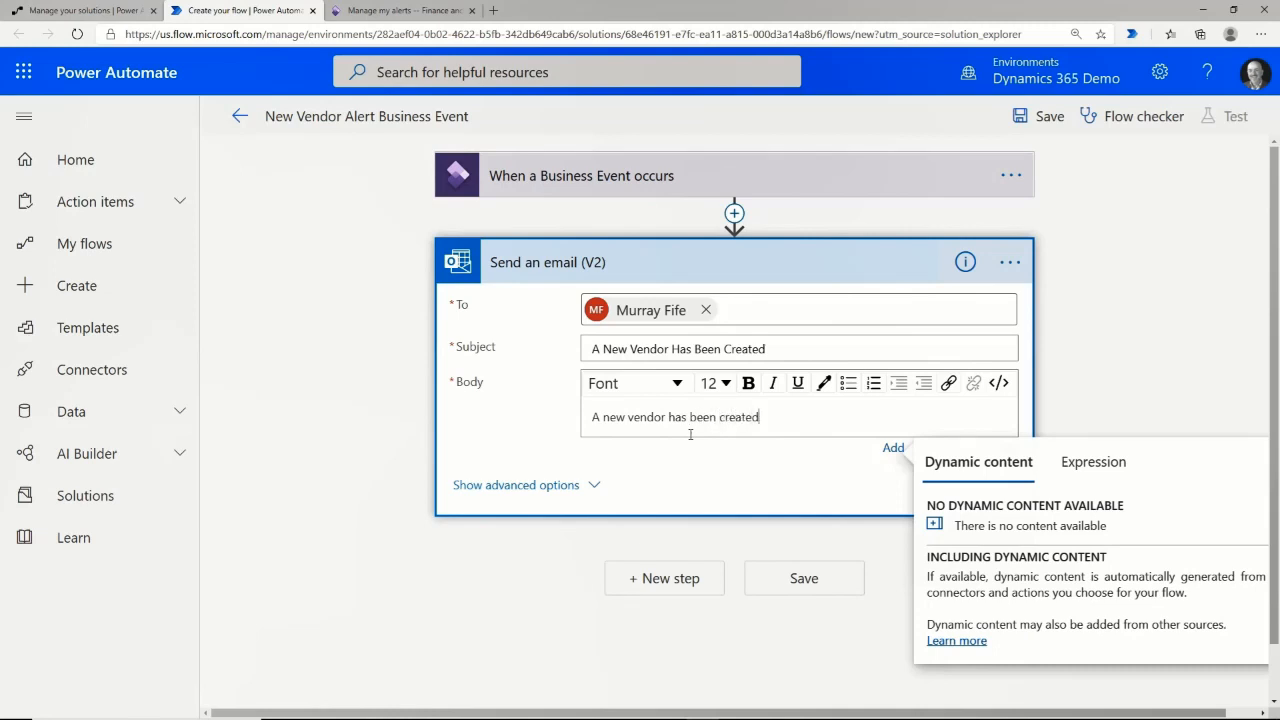
{"action": "left_click", "coordinate": [806, 578]}
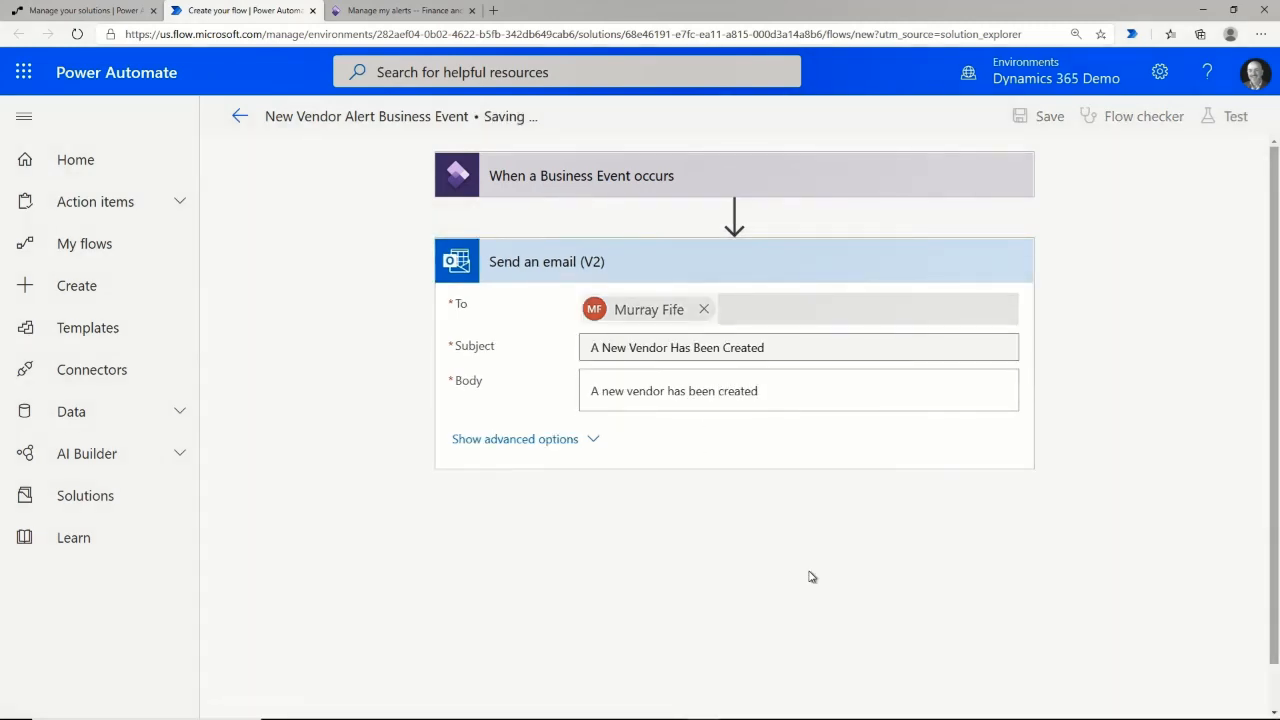
Open the Business events page and review the active alert events and their endpoints.
{"action": "left_click", "coordinate": [372, 14]}
{"action": "left_click", "coordinate": [506, 63]}
{"action": "type", "text": "business events"}
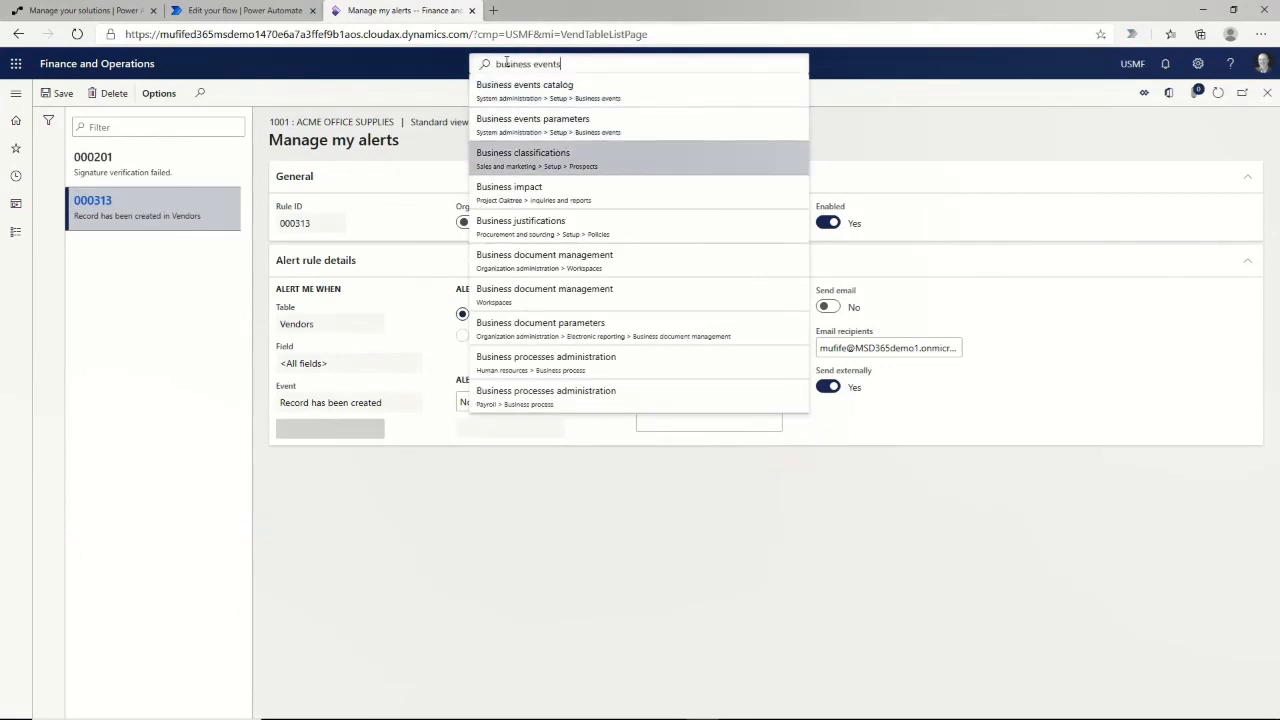
{"action": "key", "text": "Up"}
{"action": "key", "text": "Up"}
{"action": "key", "text": "Return"}
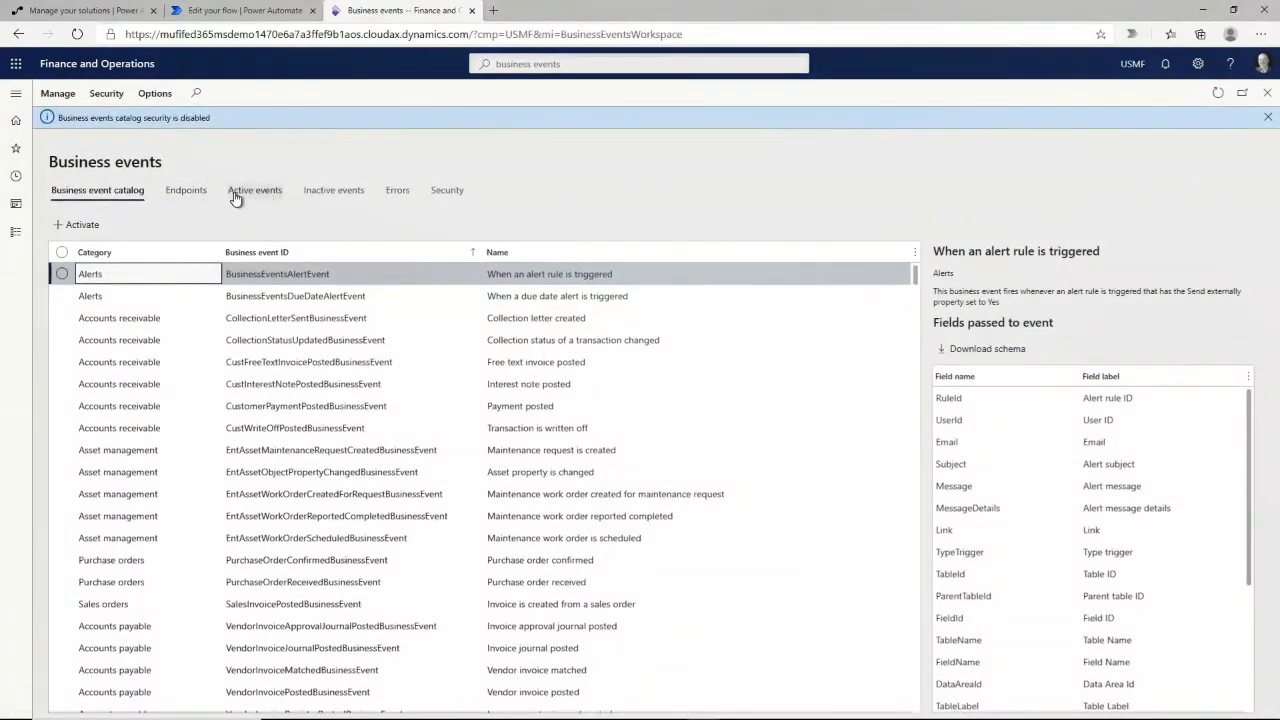
{"action": "left_click", "coordinate": [186, 192]}
{"action": "left_click", "coordinate": [256, 192]}
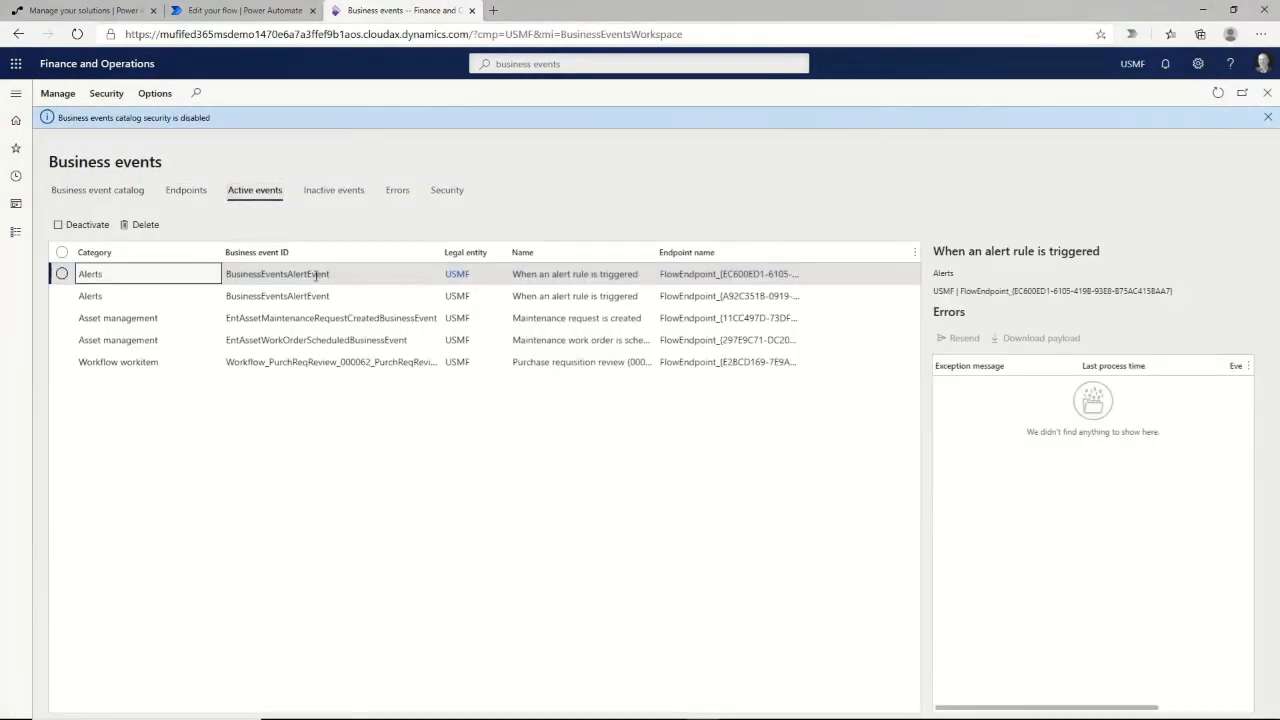
{"action": "left_click", "coordinate": [1218, 93]}
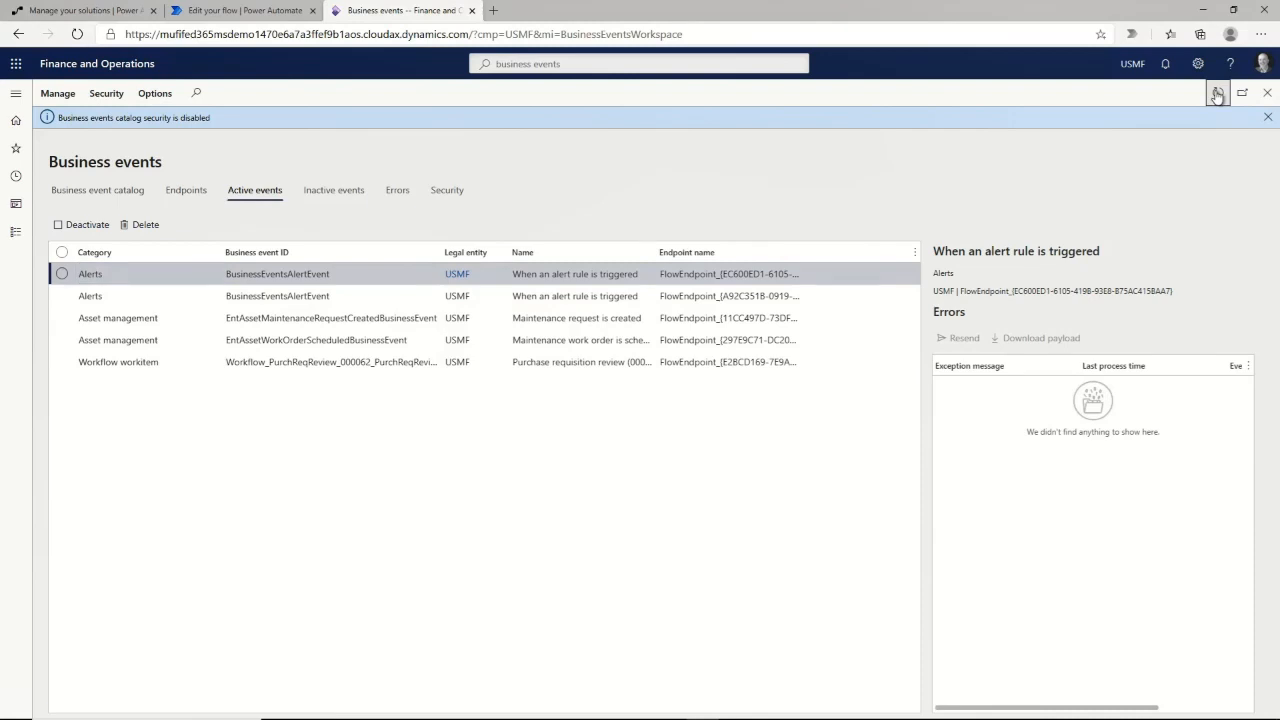
{"action": "left_click", "coordinate": [684, 295]}
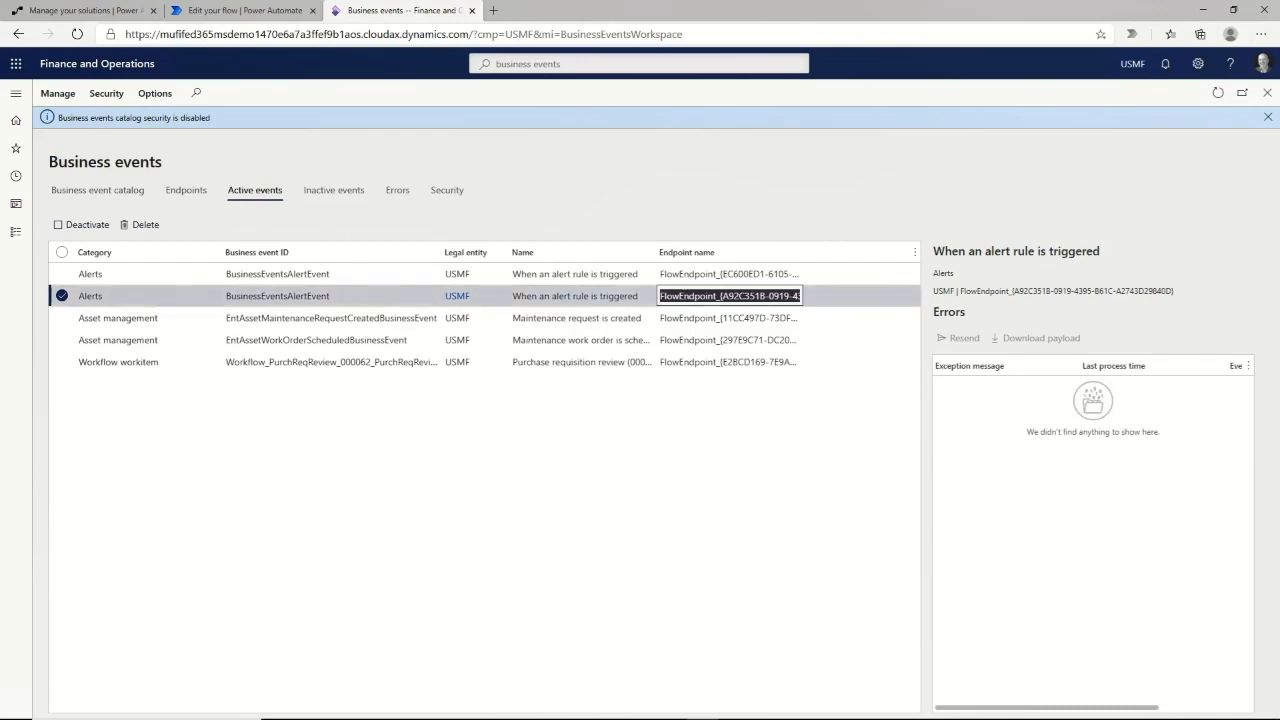
{"action": "left_click", "coordinate": [263, 491]}
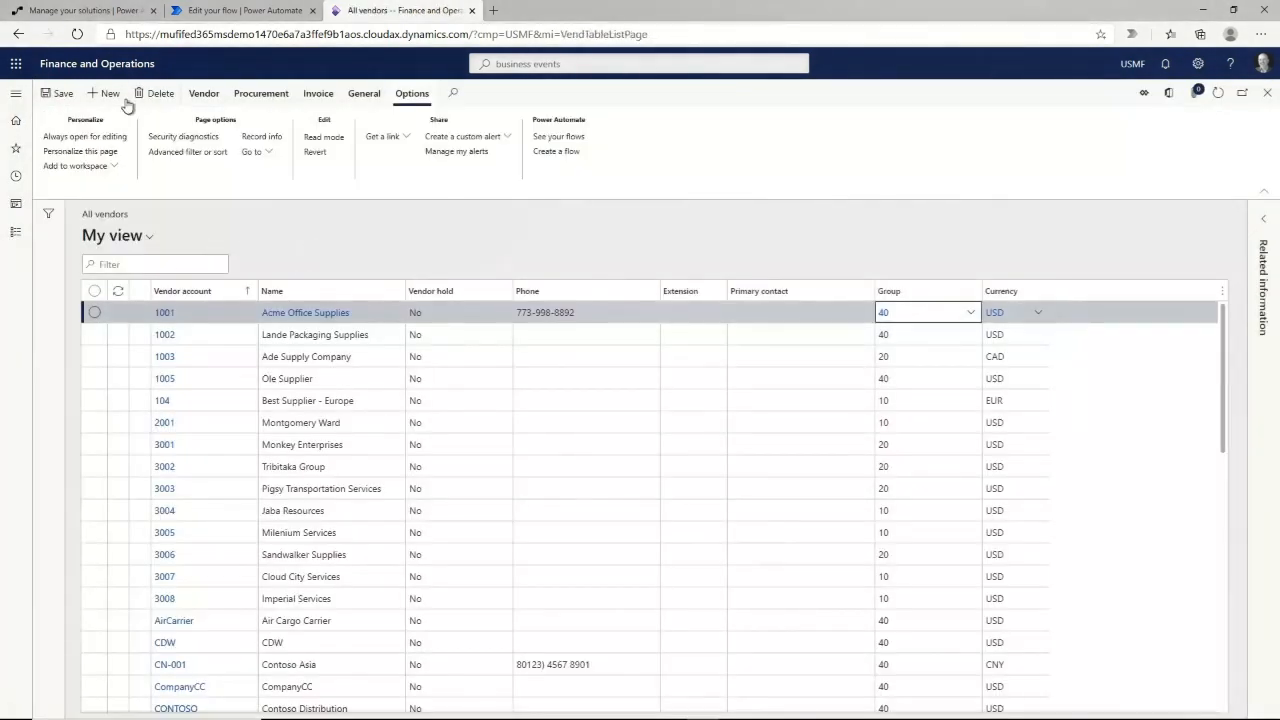
Create vendor US-501 'Waterdeep Services' and return to the Power Automate flow overview.
{"action": "type", "text": "501"}
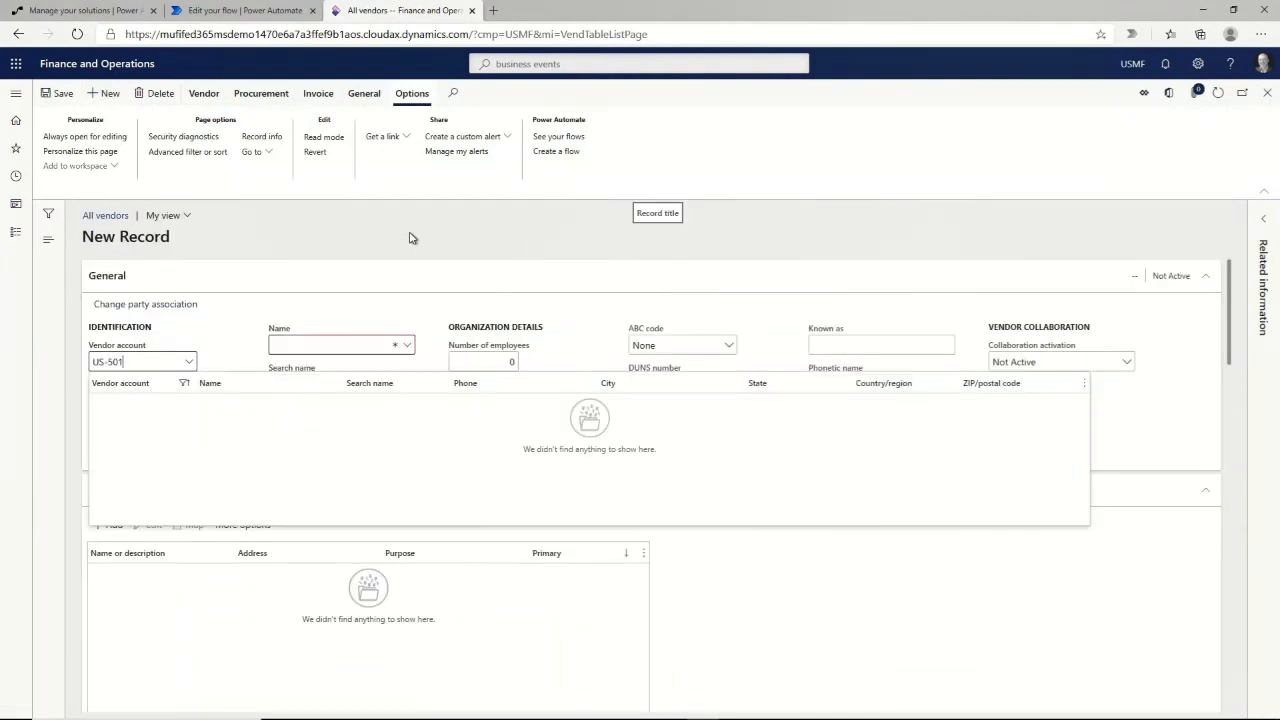
{"action": "key", "text": "Tab"}
{"action": "type", "text": "Waterdeep Serv"}
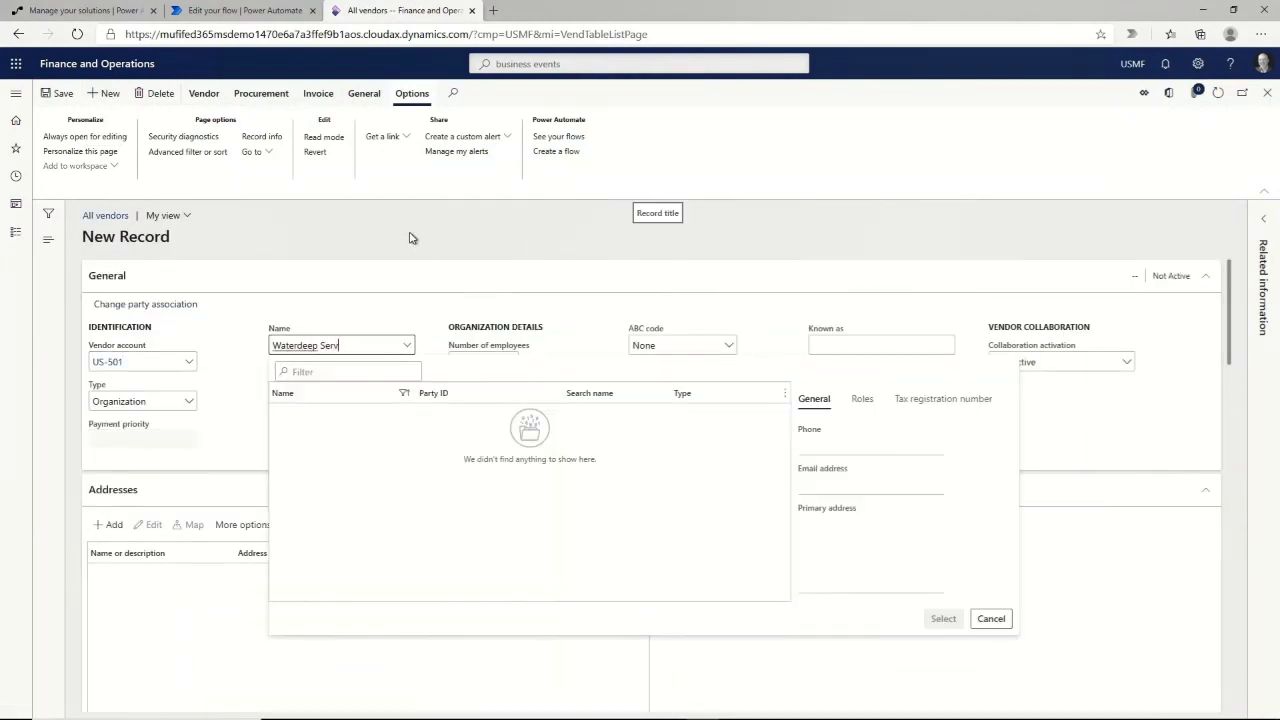
{"action": "type", "text": "ices"}
{"action": "key", "text": "Tab"}
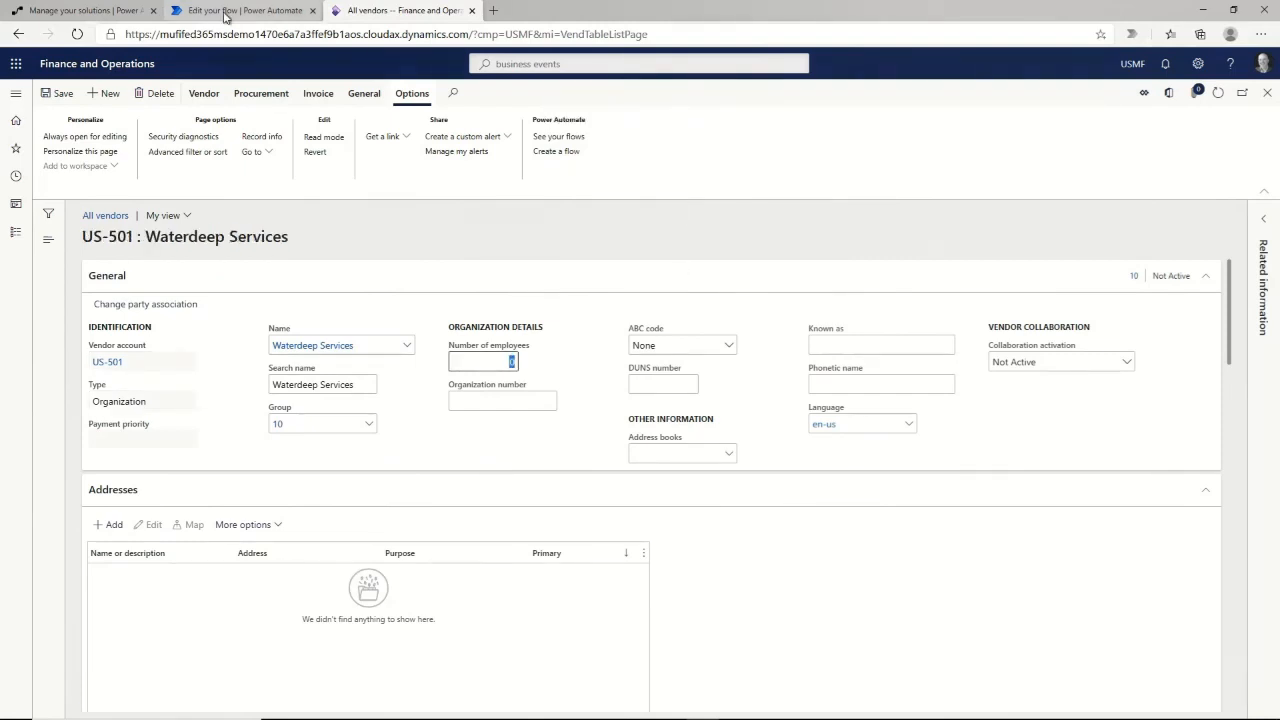
{"action": "left_click", "coordinate": [232, 12]}
{"action": "left_click", "coordinate": [238, 117]}
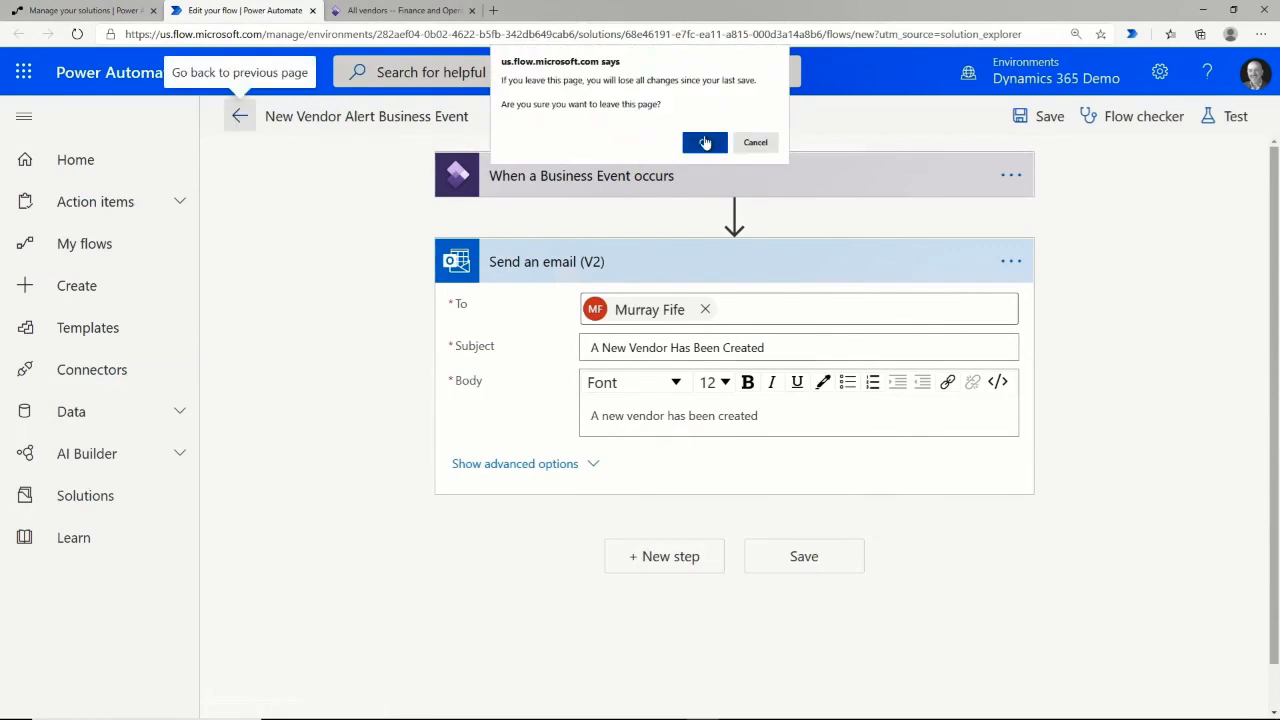
Refresh the run history and open the successful run's Send an email details.
{"action": "left_click", "coordinate": [705, 143]}
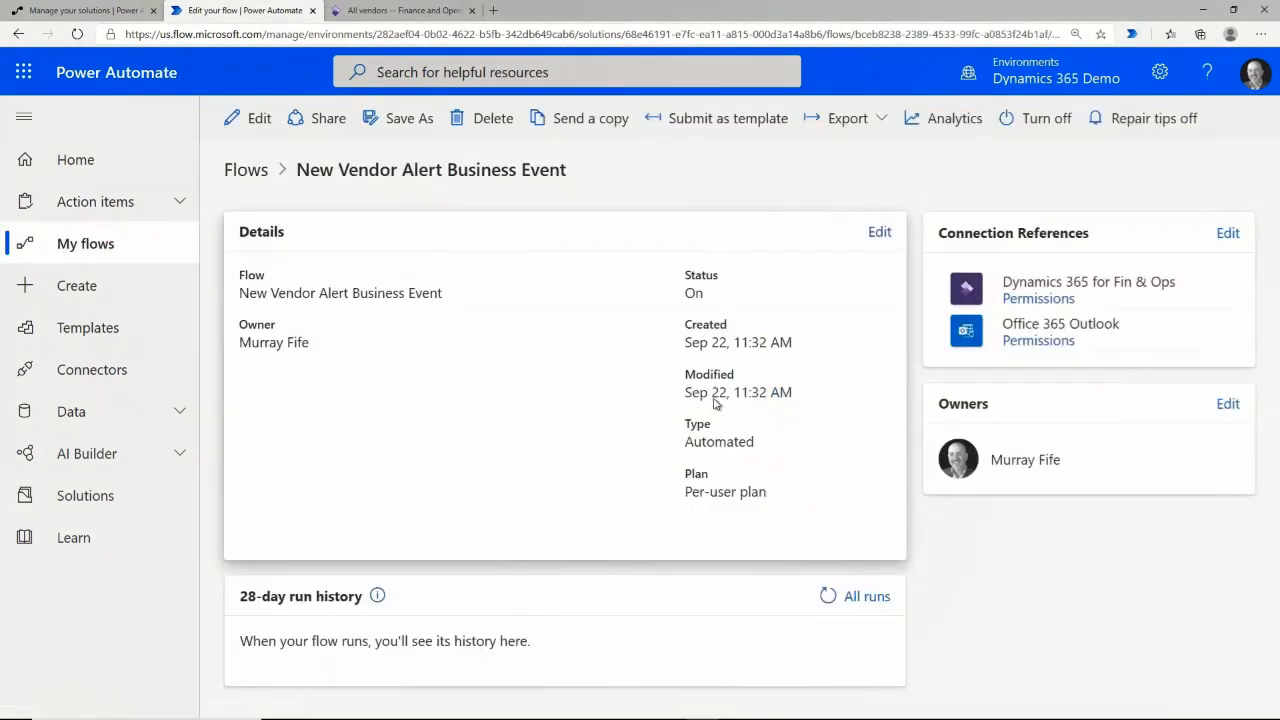
{"action": "left_click", "coordinate": [826, 600]}
{"action": "scroll", "coordinate": [820, 603], "scroll_direction": "down", "scroll_amount": 1}
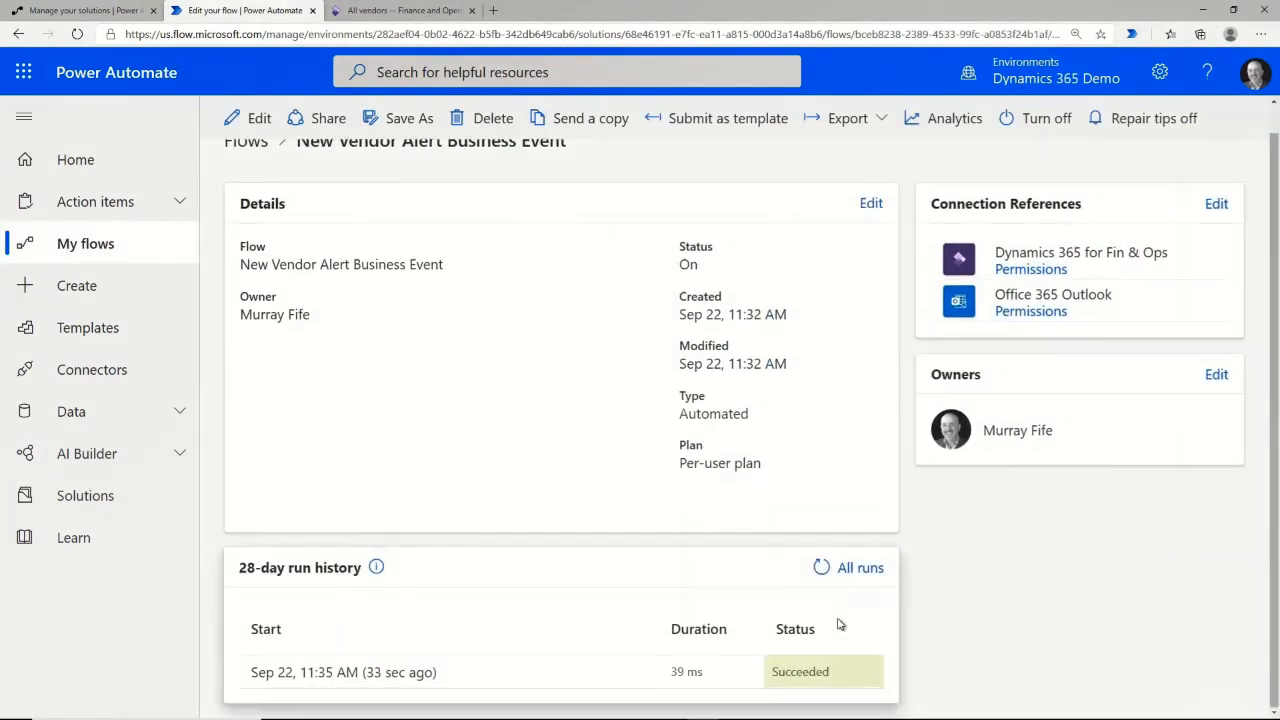
{"action": "left_click", "coordinate": [389, 680]}
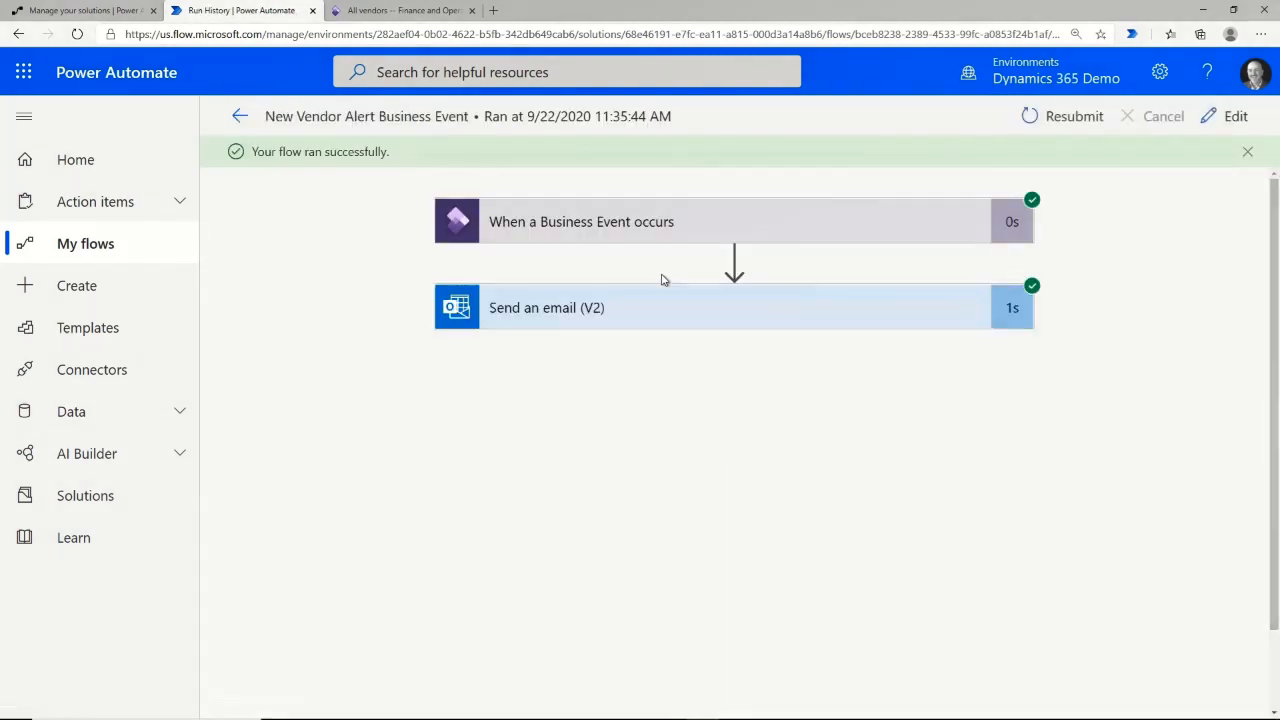
{"action": "left_click", "coordinate": [585, 307]}
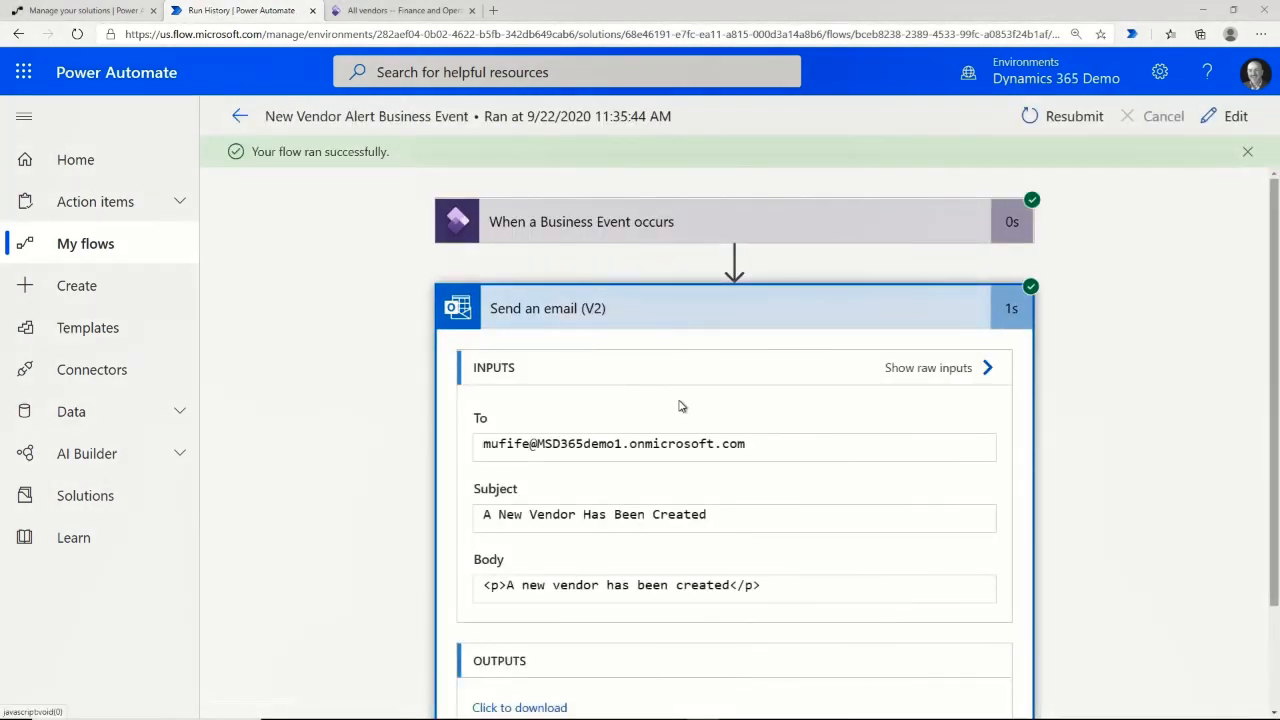
Confirm the 'A New Vendor Has Been Created' email arrived in Outlook, then reopen the flow for editing.
{"action": "key", "text": "alt+Tab"}
{"action": "left_click", "coordinate": [100, 145]}
{"action": "left_click", "coordinate": [300, 197]}
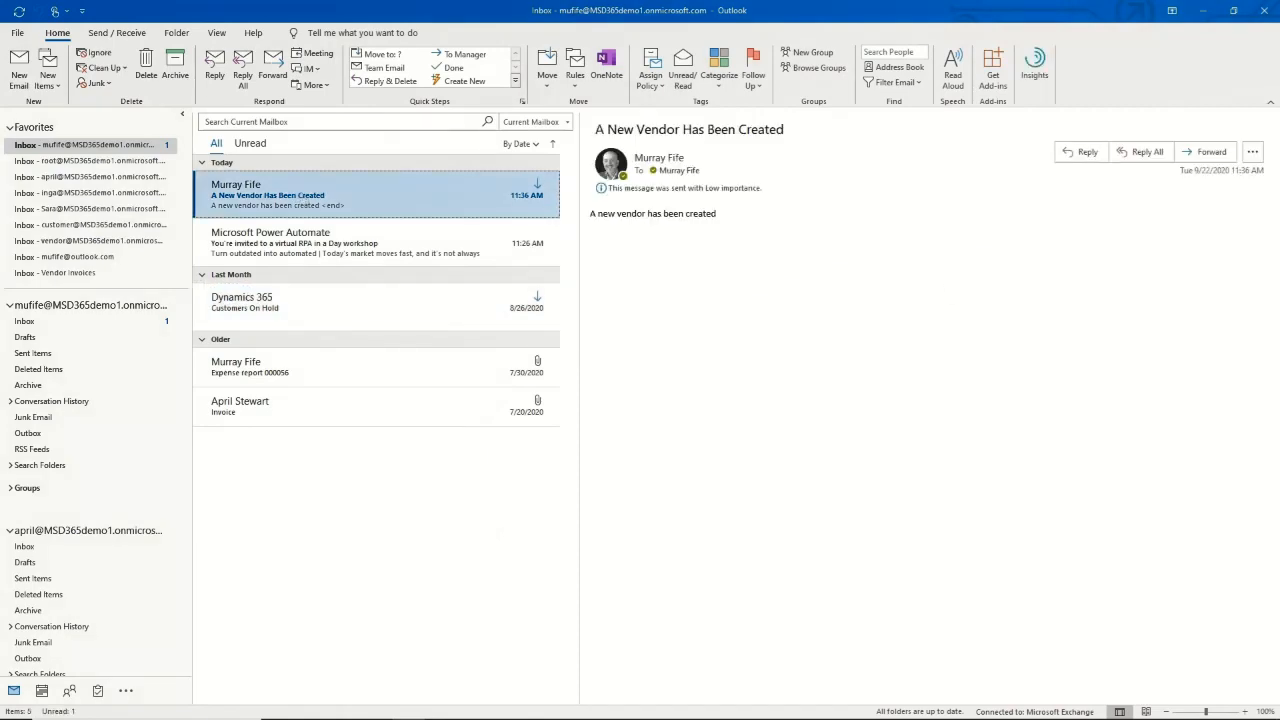
{"action": "key", "text": "alt+Tab"}
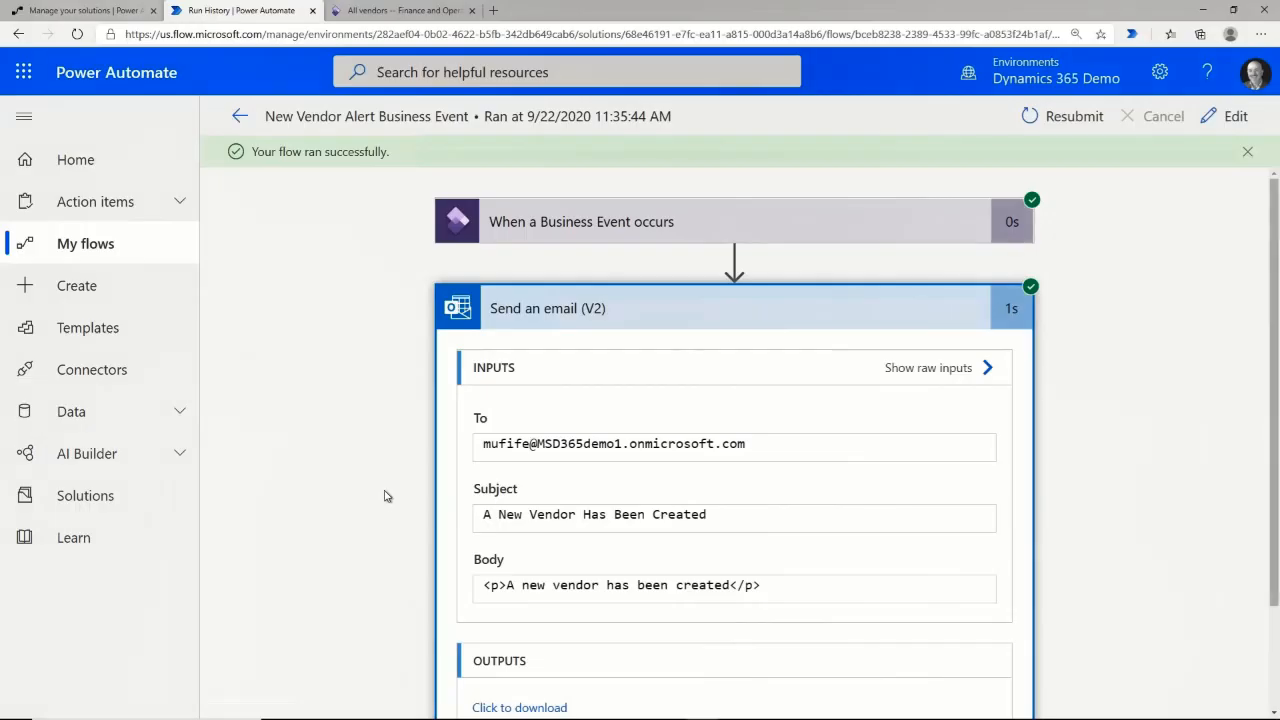
{"action": "left_click", "coordinate": [1226, 117]}
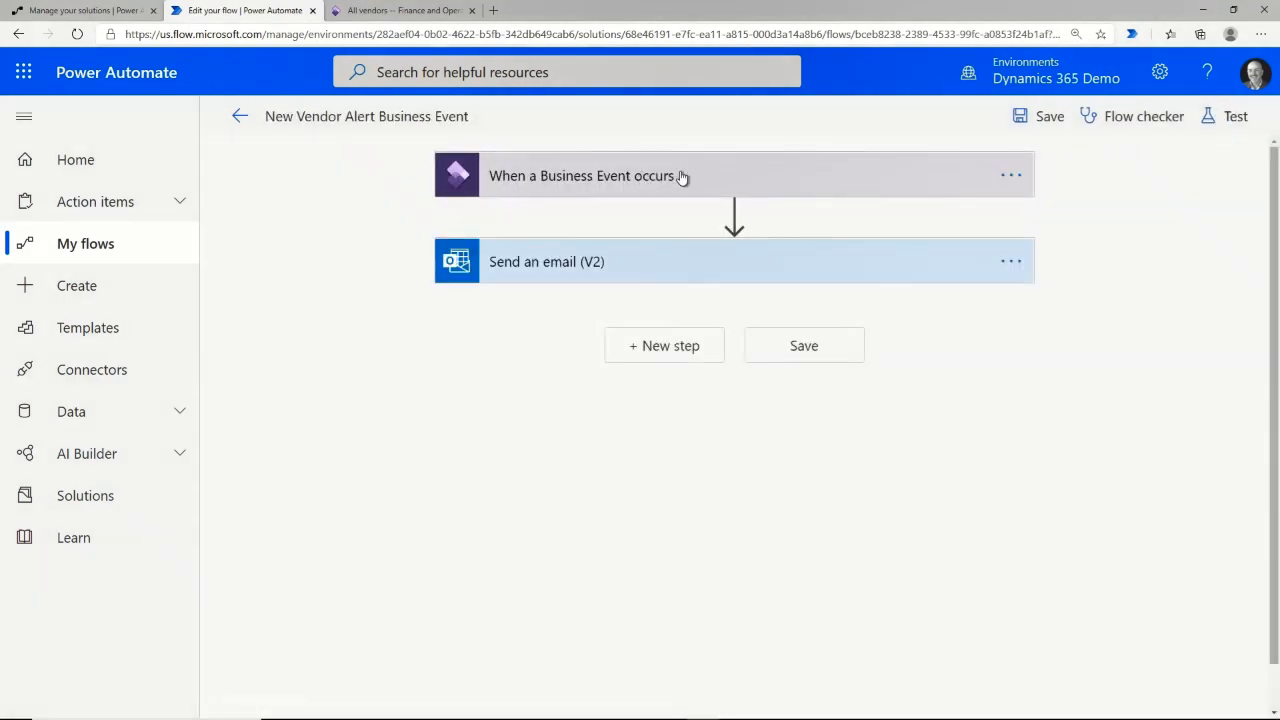
{"action": "left_click", "coordinate": [622, 177]}
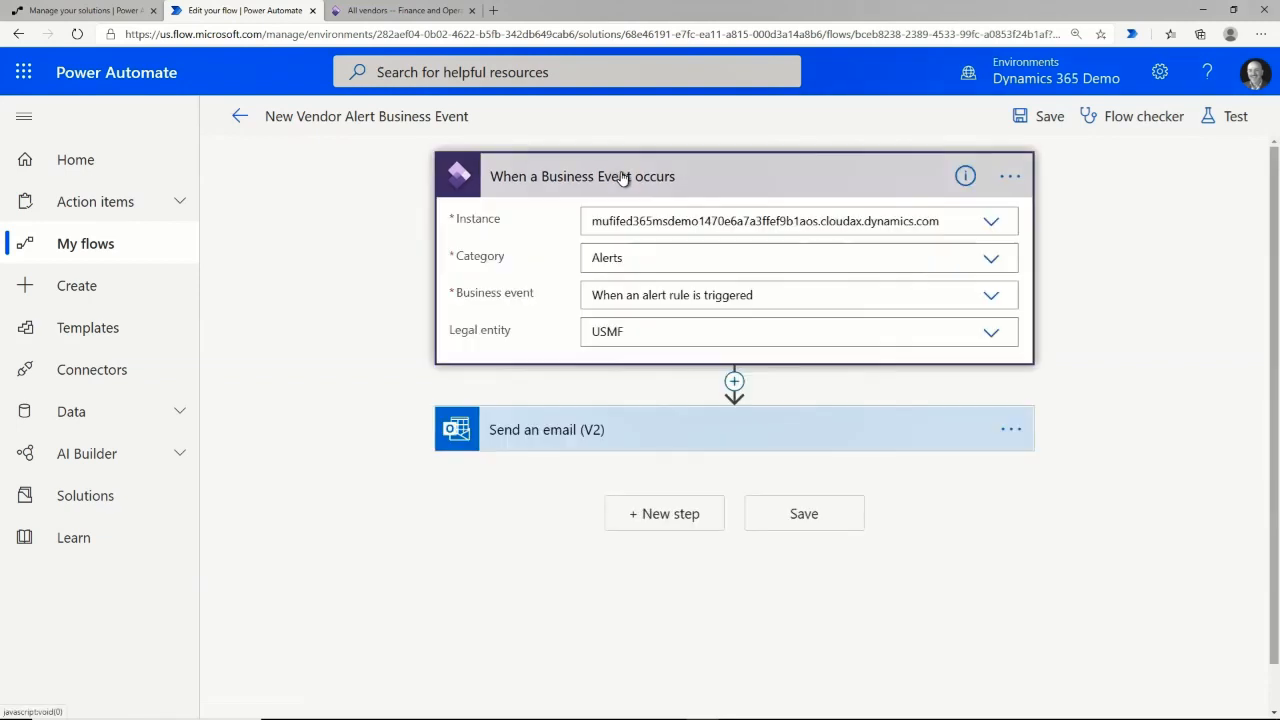
{"action": "left_click", "coordinate": [1009, 178]}
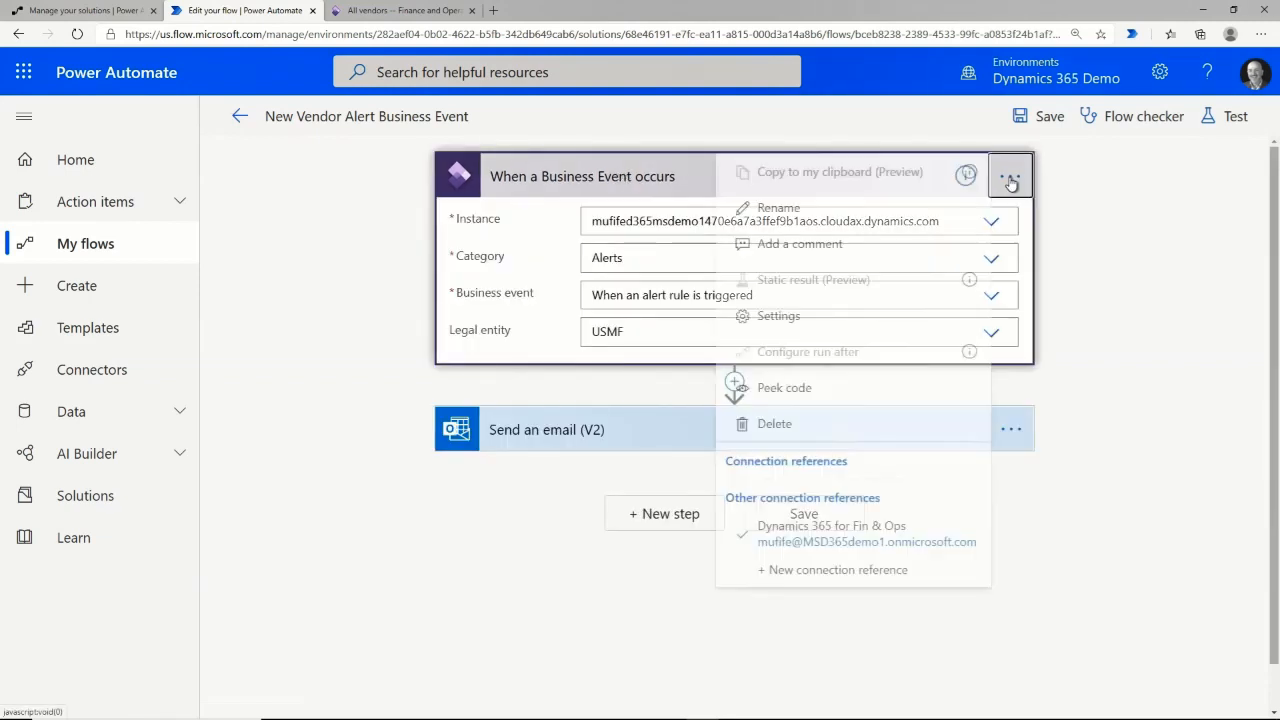
{"action": "left_click", "coordinate": [779, 316]}
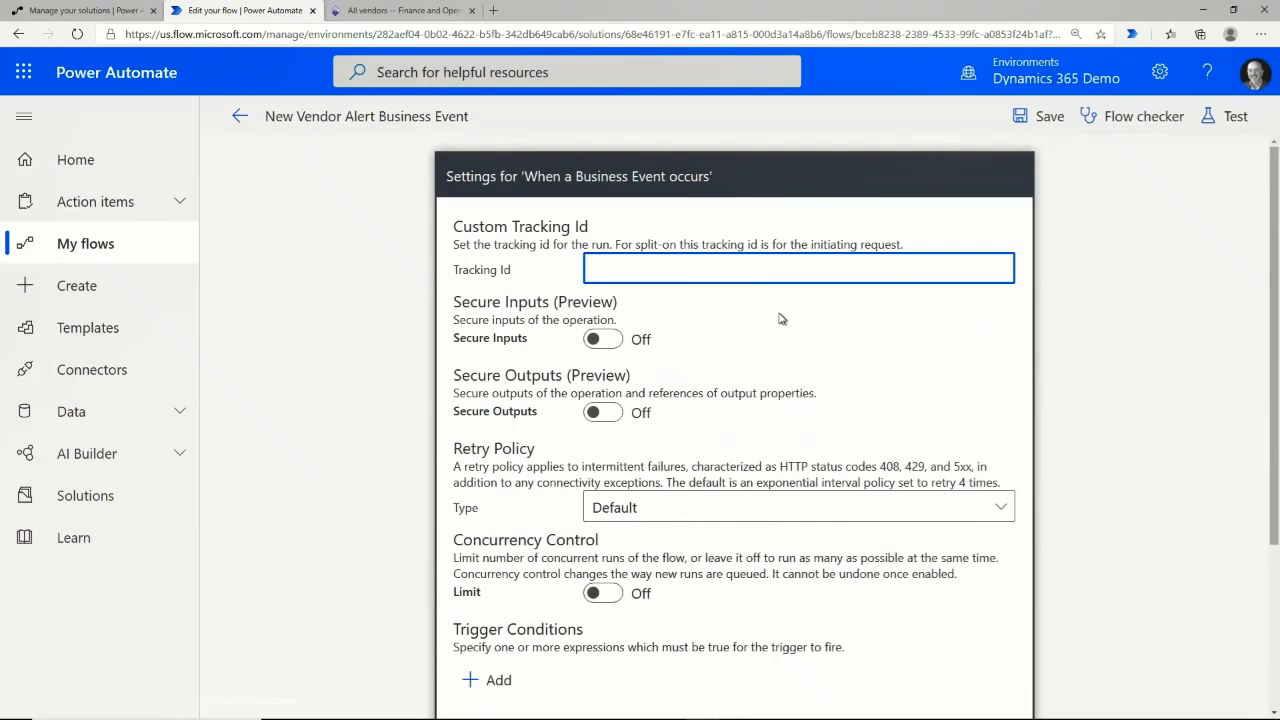
{"action": "scroll", "coordinate": [731, 360], "scroll_direction": "down", "scroll_amount": 2}
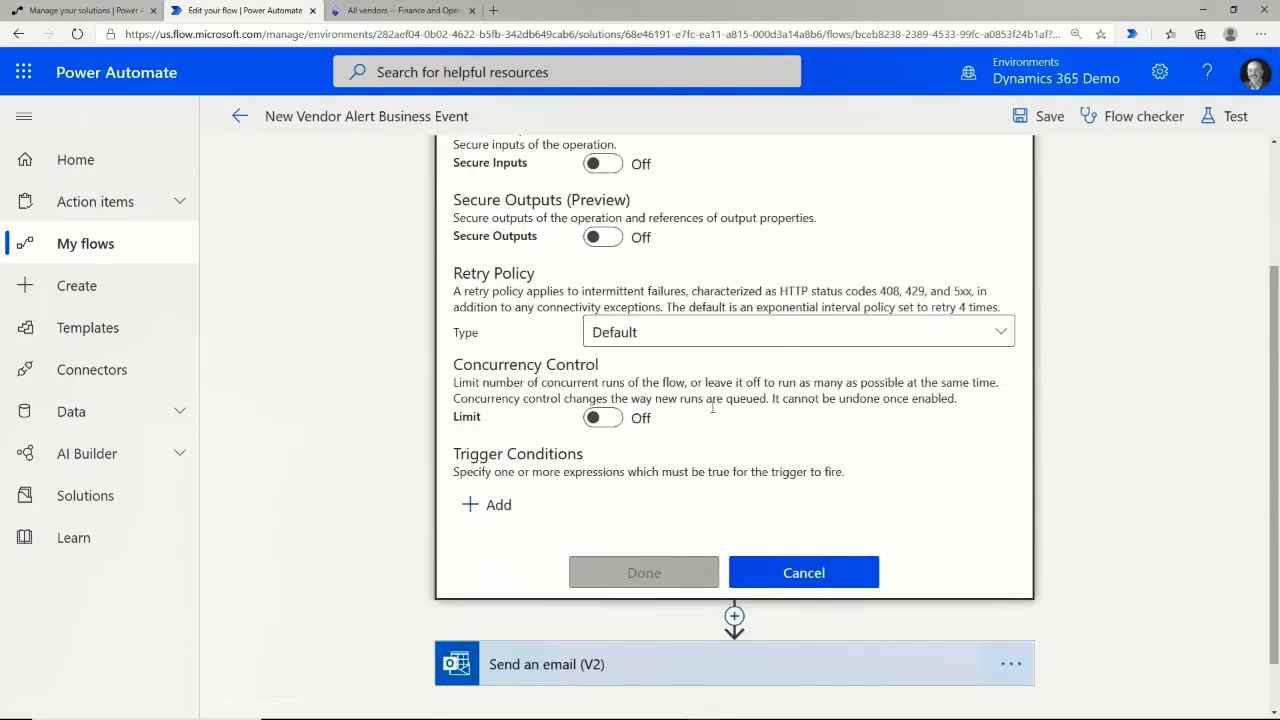
{"action": "left_click", "coordinate": [497, 505]}
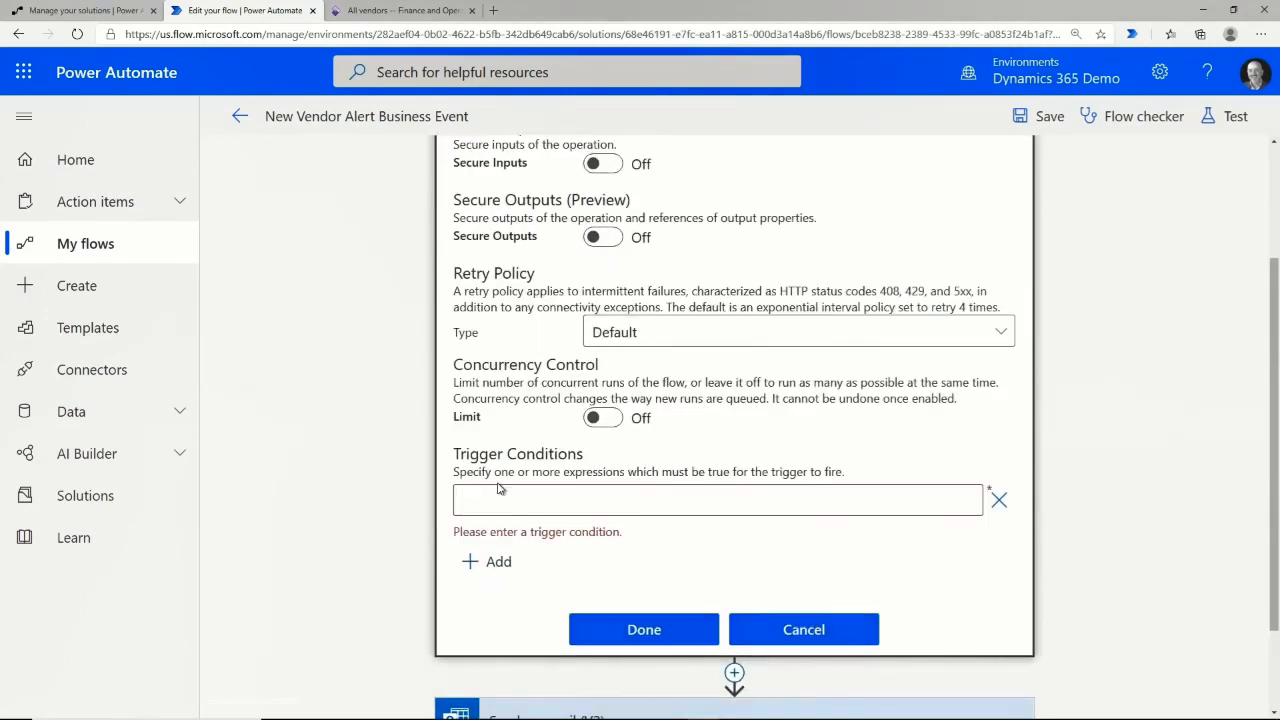
{"action": "type", "text": "@equals(triggerBody()?['TableName'],'VendTable')"}
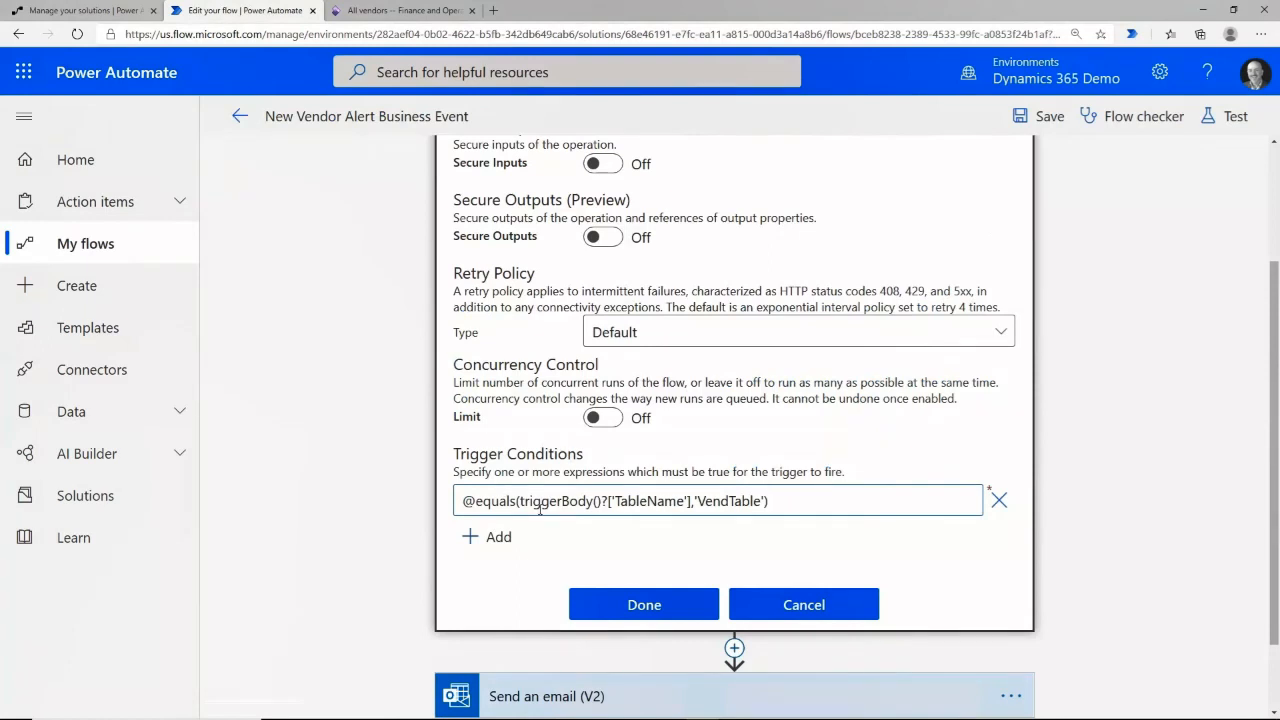
{"action": "left_click", "coordinate": [660, 607]}
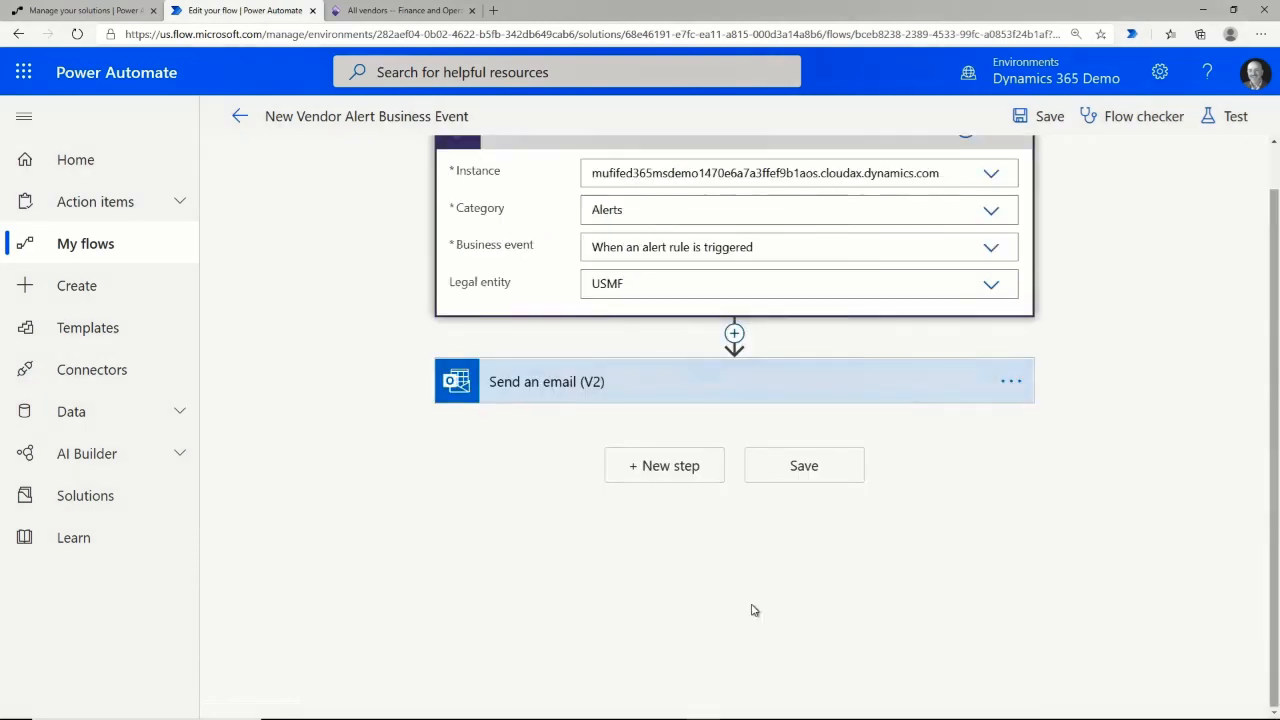
{"action": "scroll", "coordinate": [700, 300], "scroll_direction": "up", "scroll_amount": 1}
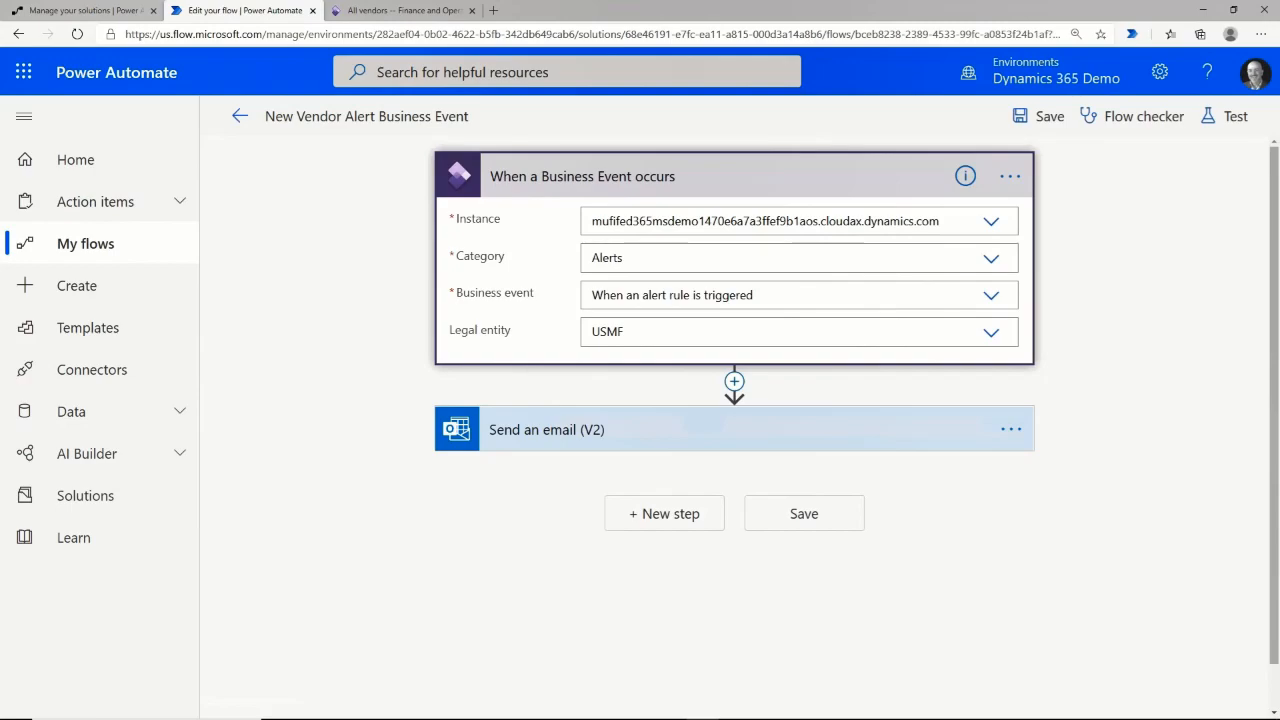
Create a custom Vendors alert for when the 1099 box changes, with Send externally set to Yes.
{"action": "left_click", "coordinate": [400, 10]}
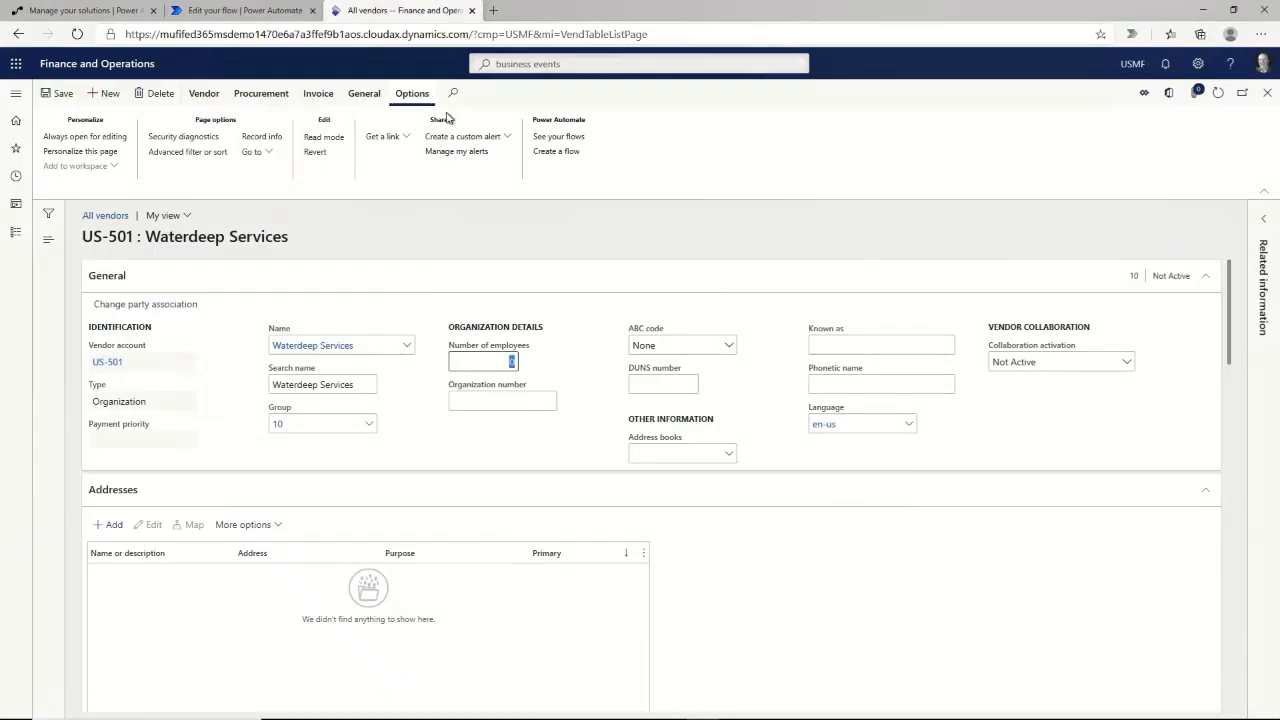
{"action": "left_click", "coordinate": [510, 138]}
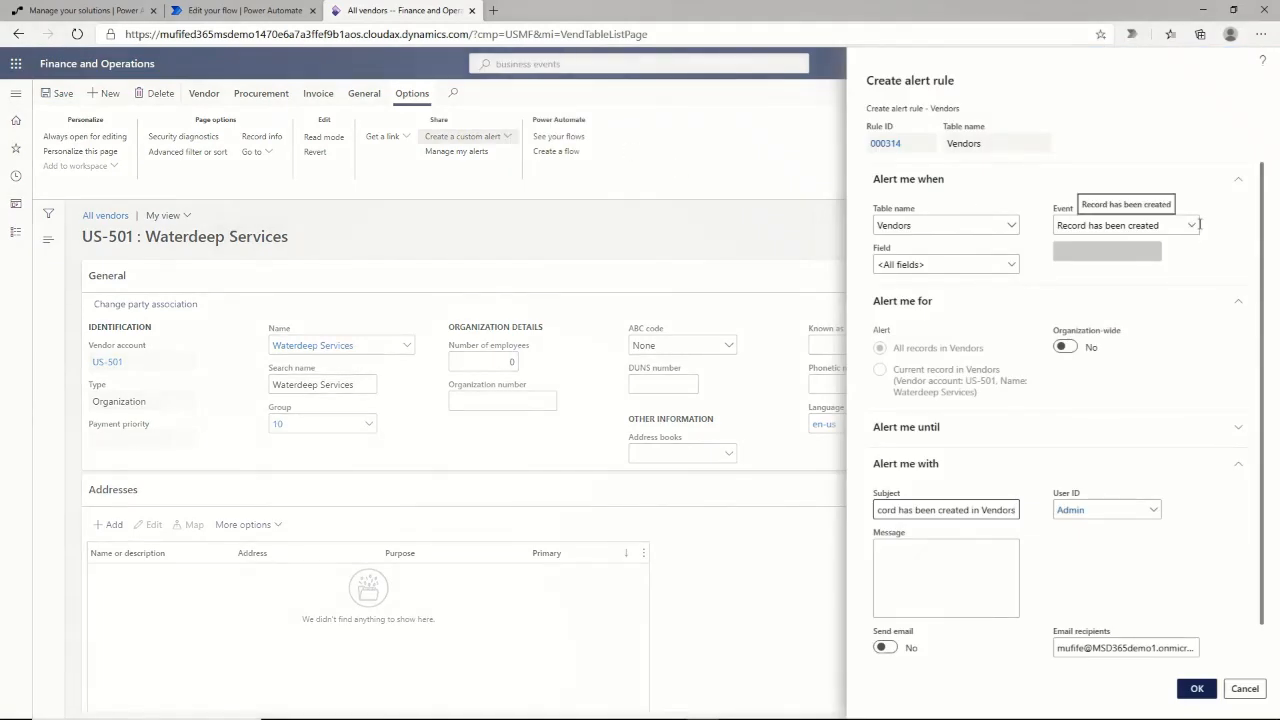
{"action": "left_click", "coordinate": [1192, 226]}
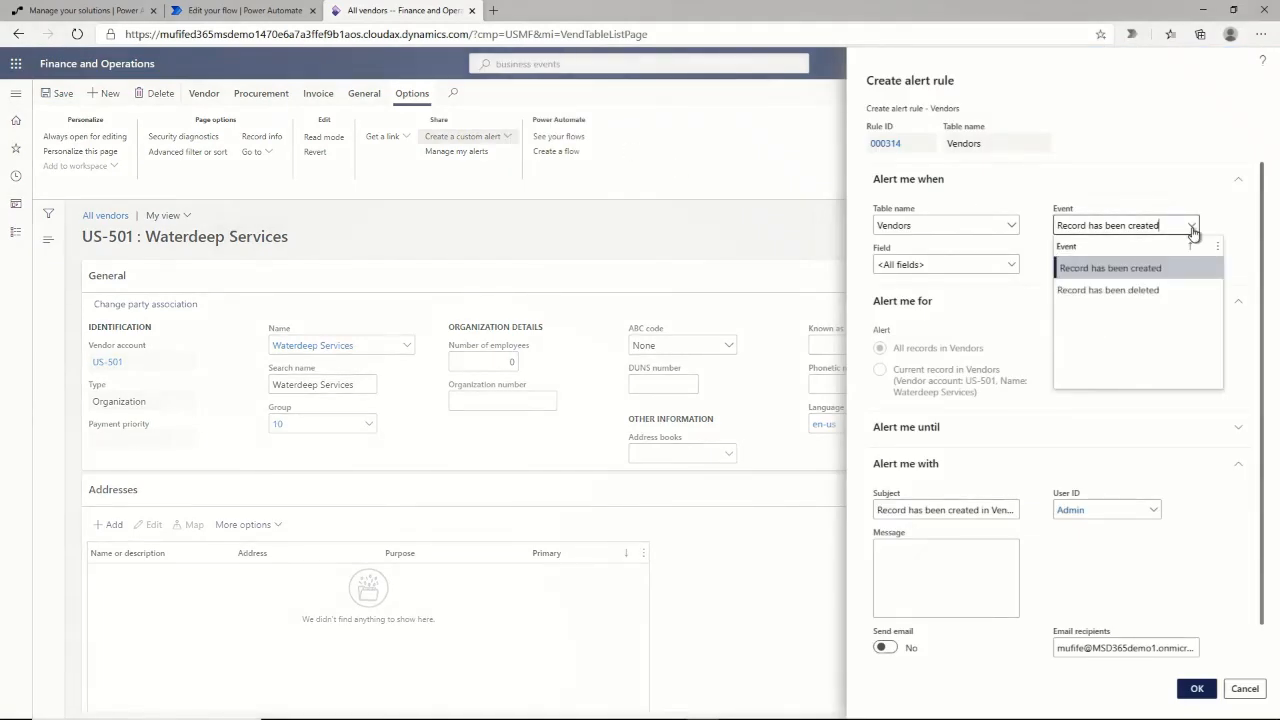
{"action": "left_click", "coordinate": [1012, 265]}
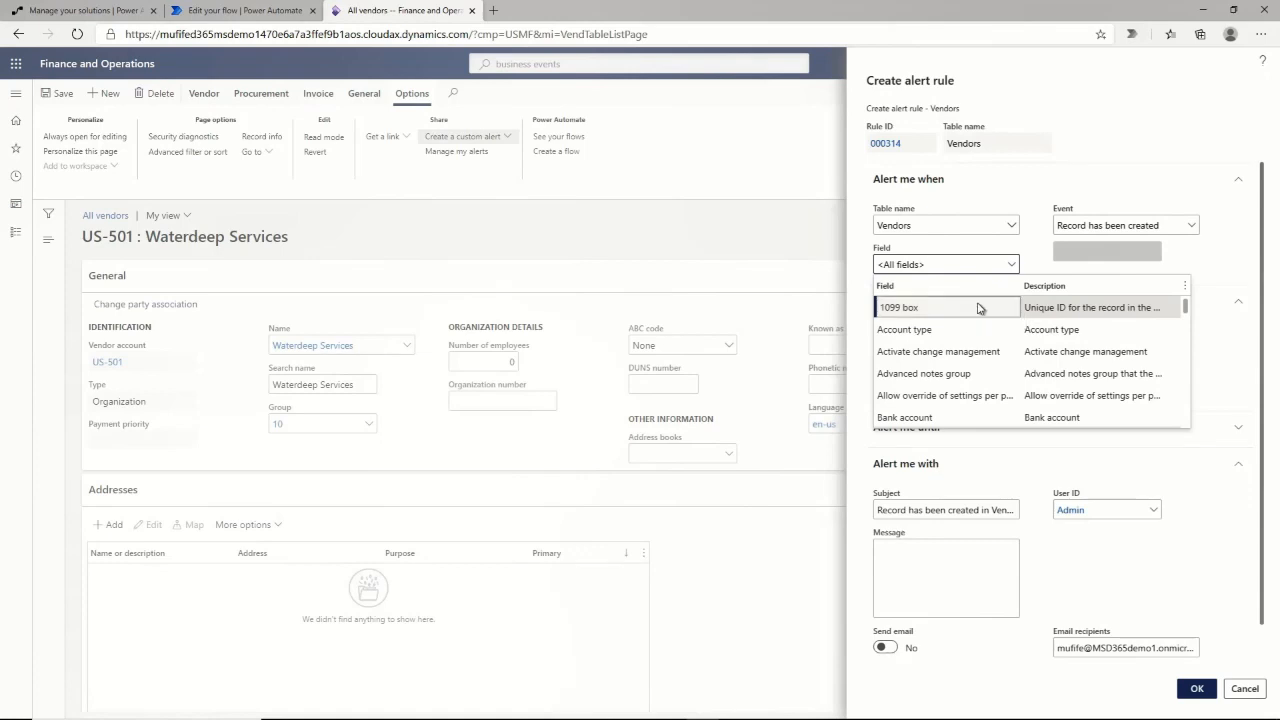
{"action": "left_click", "coordinate": [978, 306]}
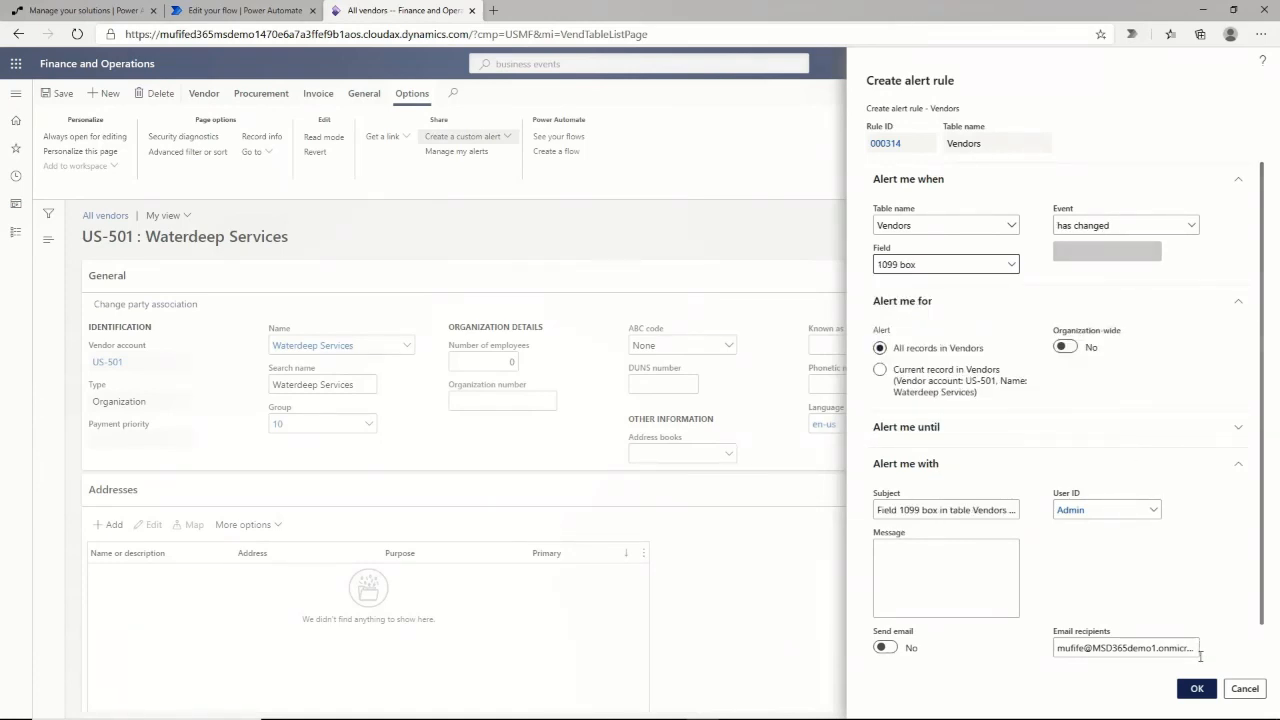
{"action": "scroll", "coordinate": [981, 663], "scroll_direction": "down", "scroll_amount": 1}
{"action": "left_click", "coordinate": [885, 648]}
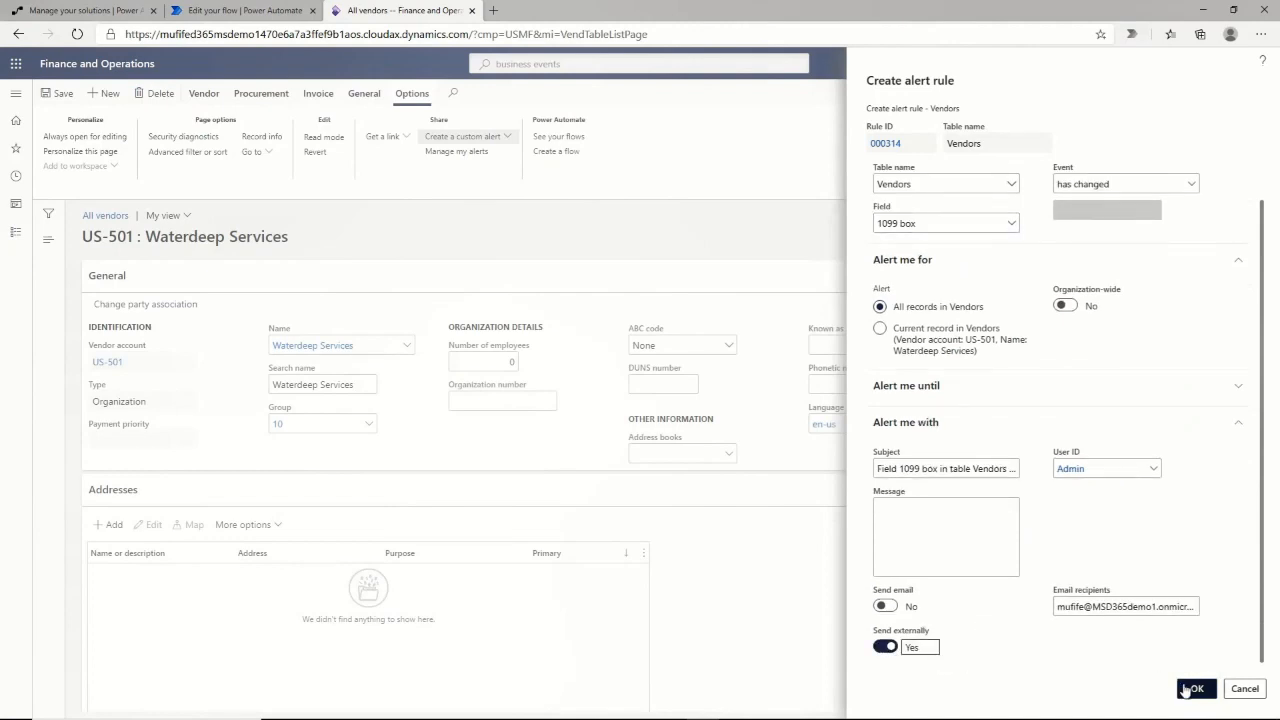
{"action": "left_click", "coordinate": [1195, 689]}
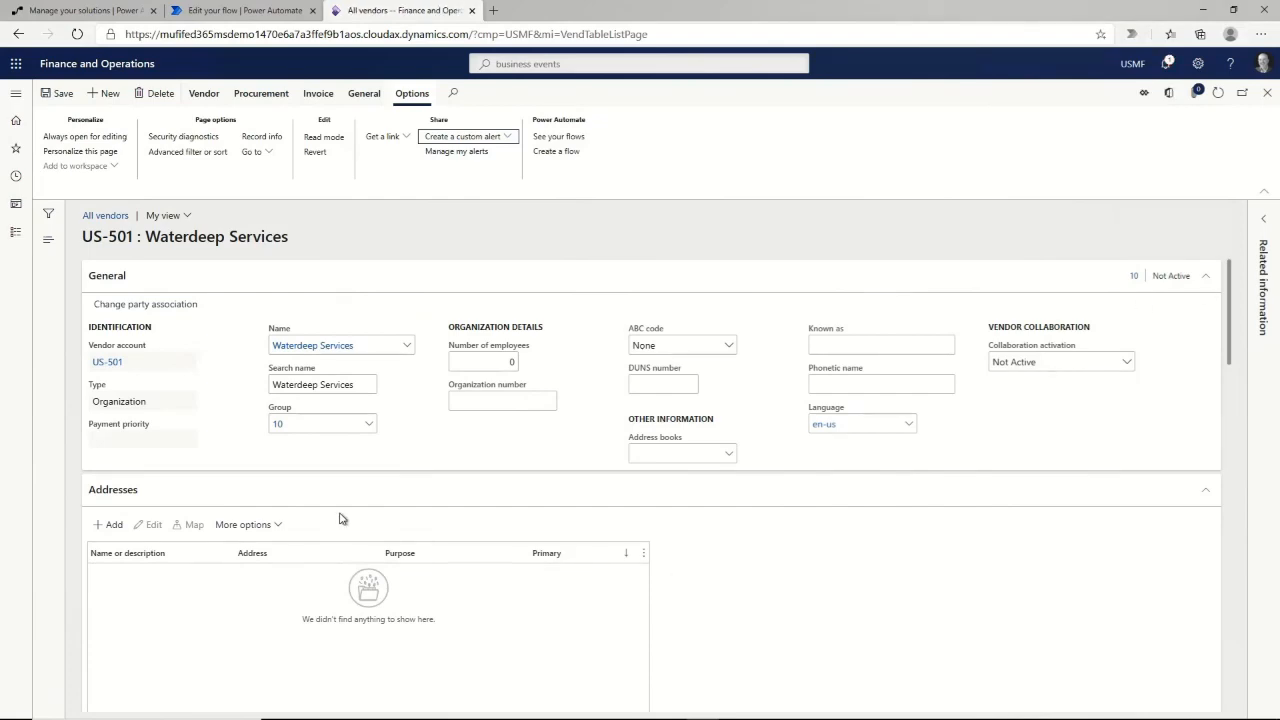
Copy the run's output JSON body and delete the Send an email step from the flow.
{"action": "scroll", "coordinate": [434, 543], "scroll_direction": "down", "scroll_amount": 5}
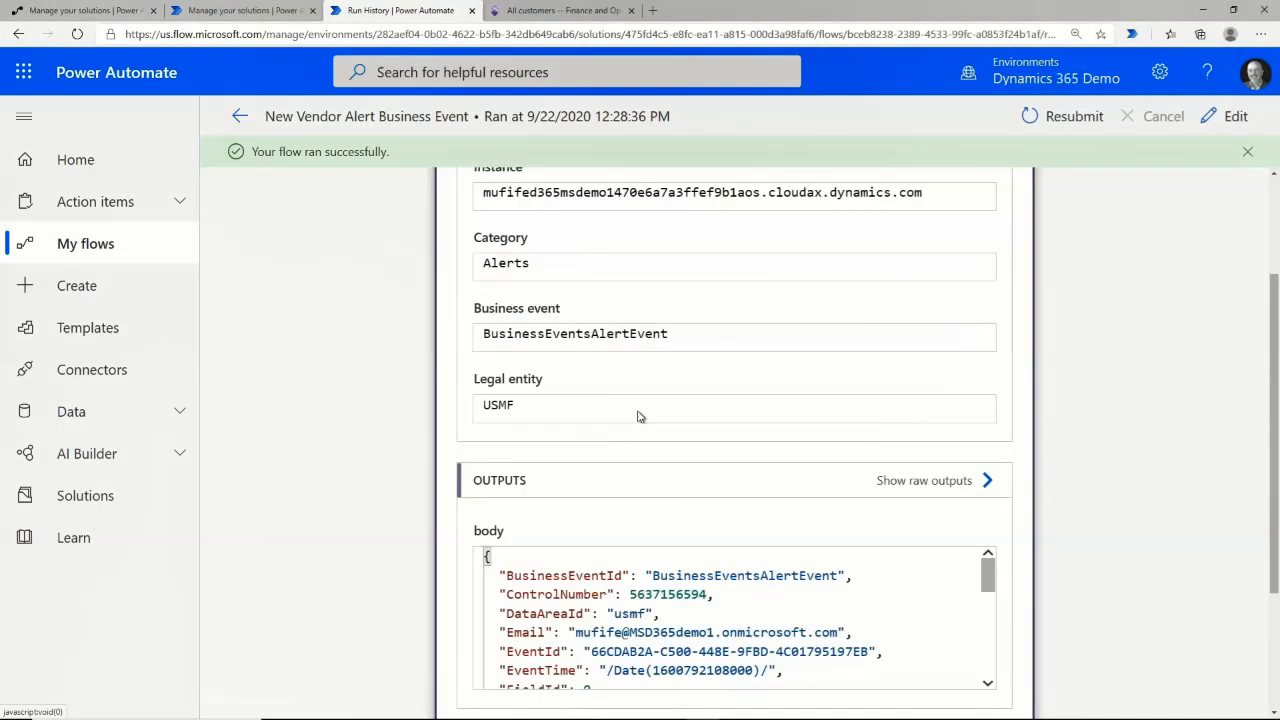
{"action": "scroll", "coordinate": [650, 415], "scroll_direction": "down", "scroll_amount": 2}
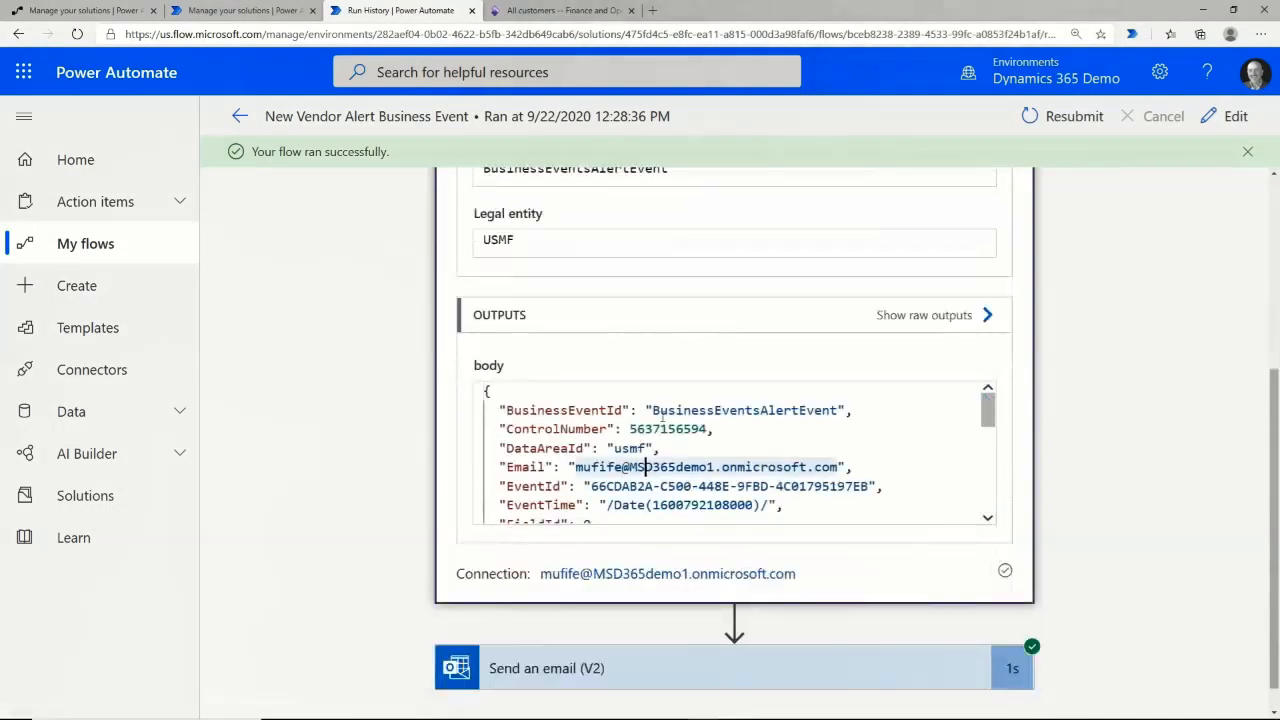
{"action": "key", "text": "ctrl+a"}
{"action": "left_click", "coordinate": [1224, 118]}
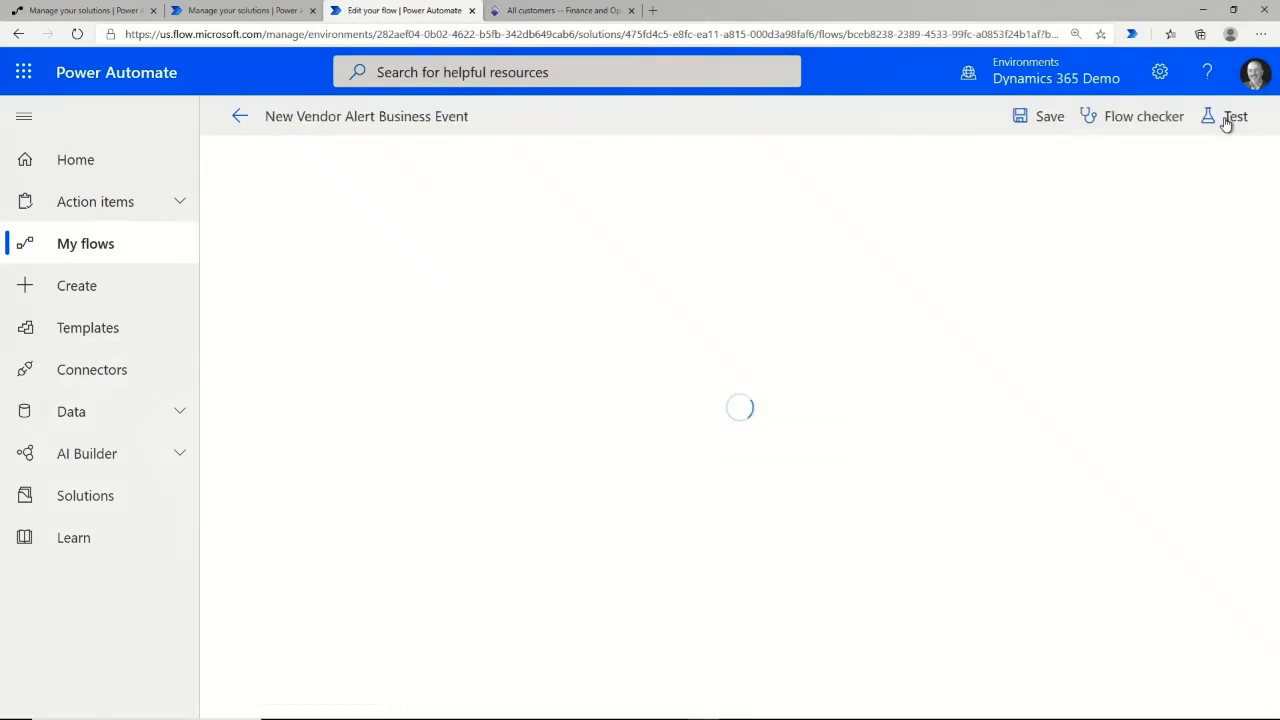
{"action": "left_click", "coordinate": [1010, 260]}
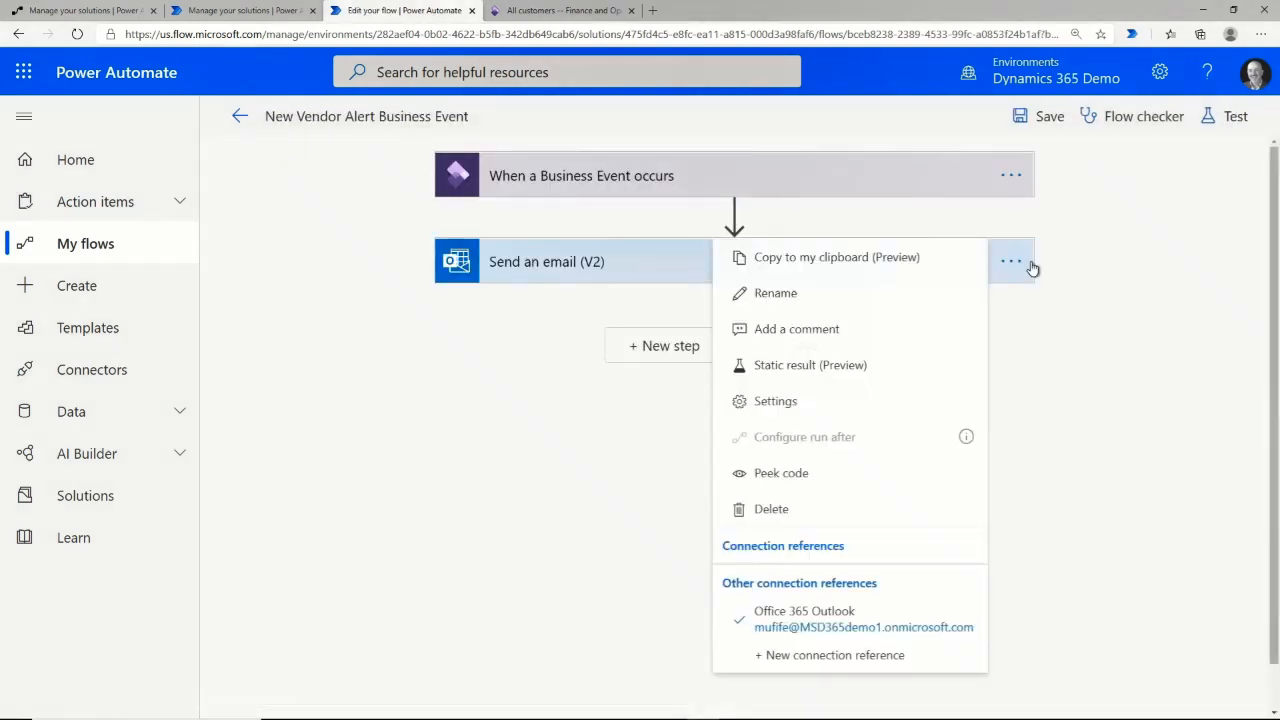
{"action": "left_click", "coordinate": [771, 508]}
{"action": "left_click", "coordinate": [653, 427]}
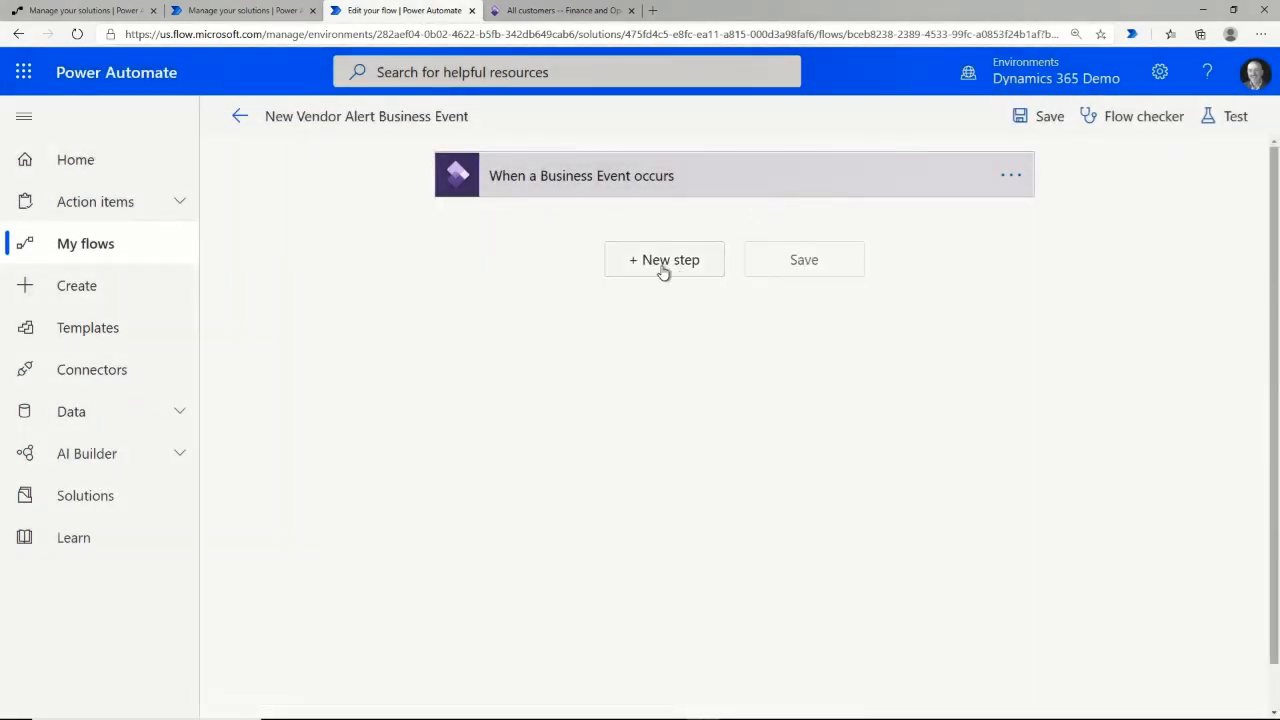
Add a Parse JSON step on the trigger body with a schema generated from the pasted sample.
{"action": "left_click", "coordinate": [663, 262]}
{"action": "type", "text": "parse"}
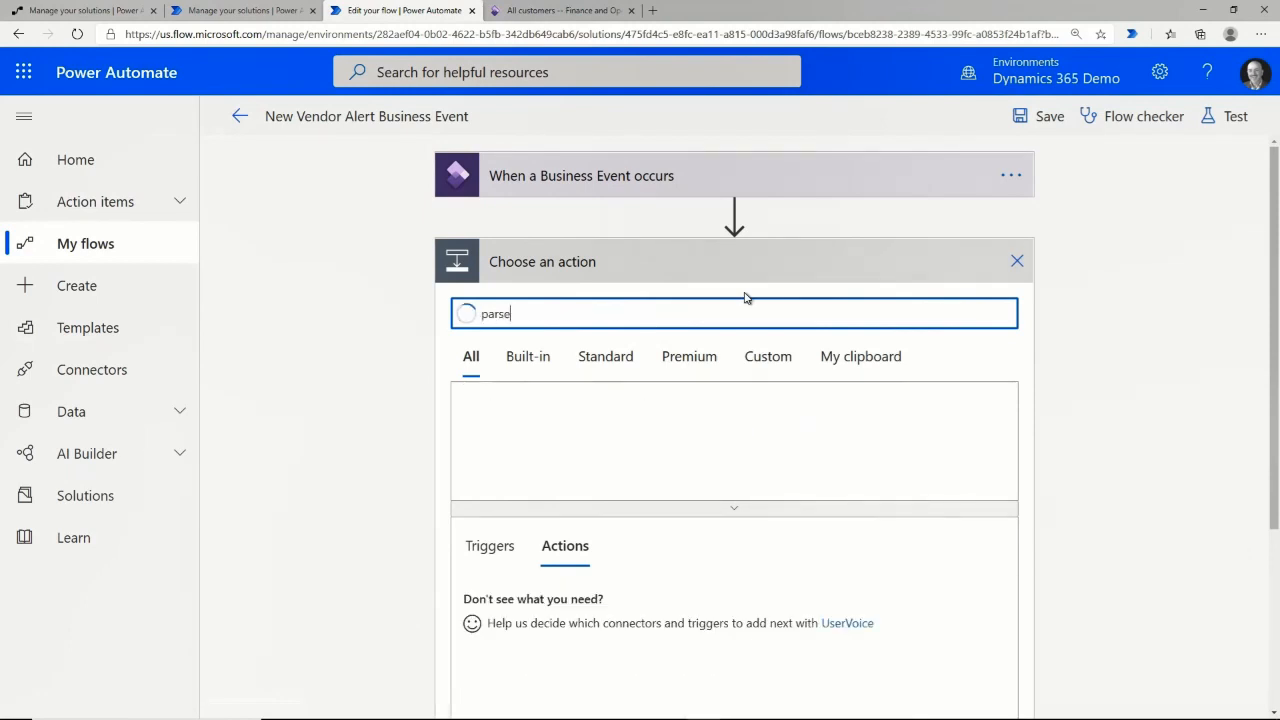
{"action": "left_click", "coordinate": [560, 703]}
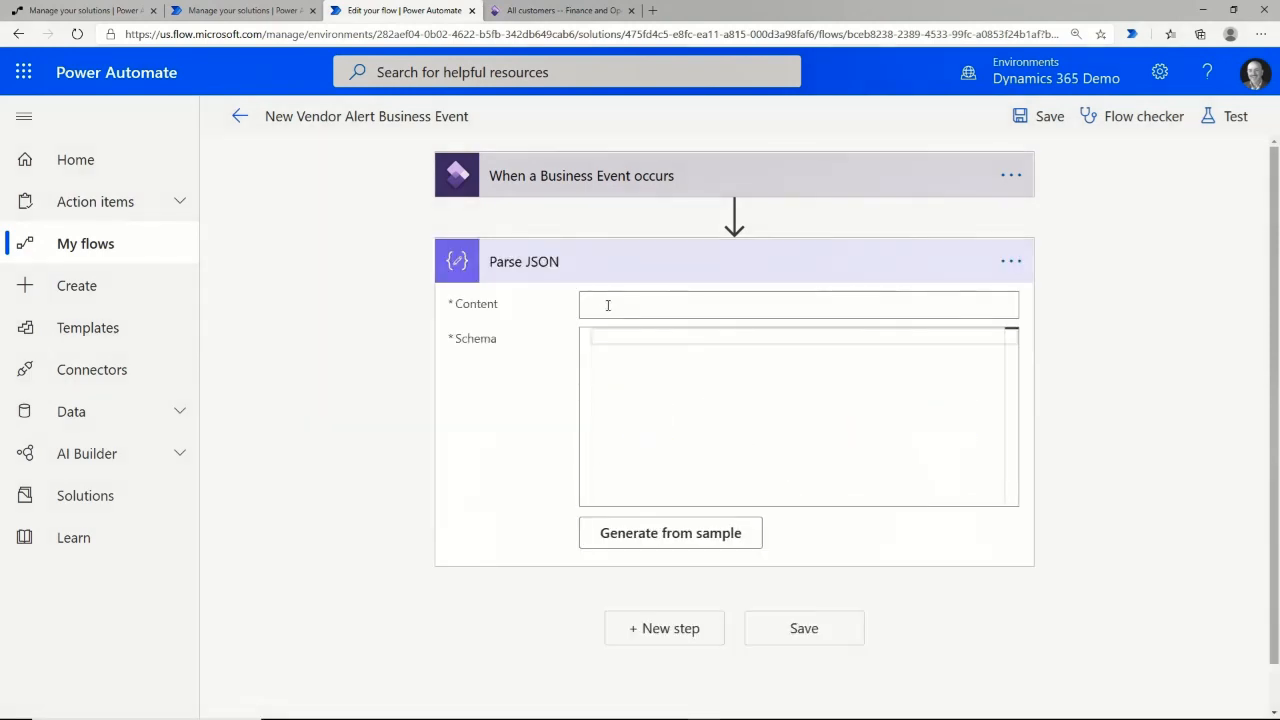
{"action": "left_click", "coordinate": [608, 306]}
{"action": "left_click", "coordinate": [958, 490]}
{"action": "left_click", "coordinate": [688, 537]}
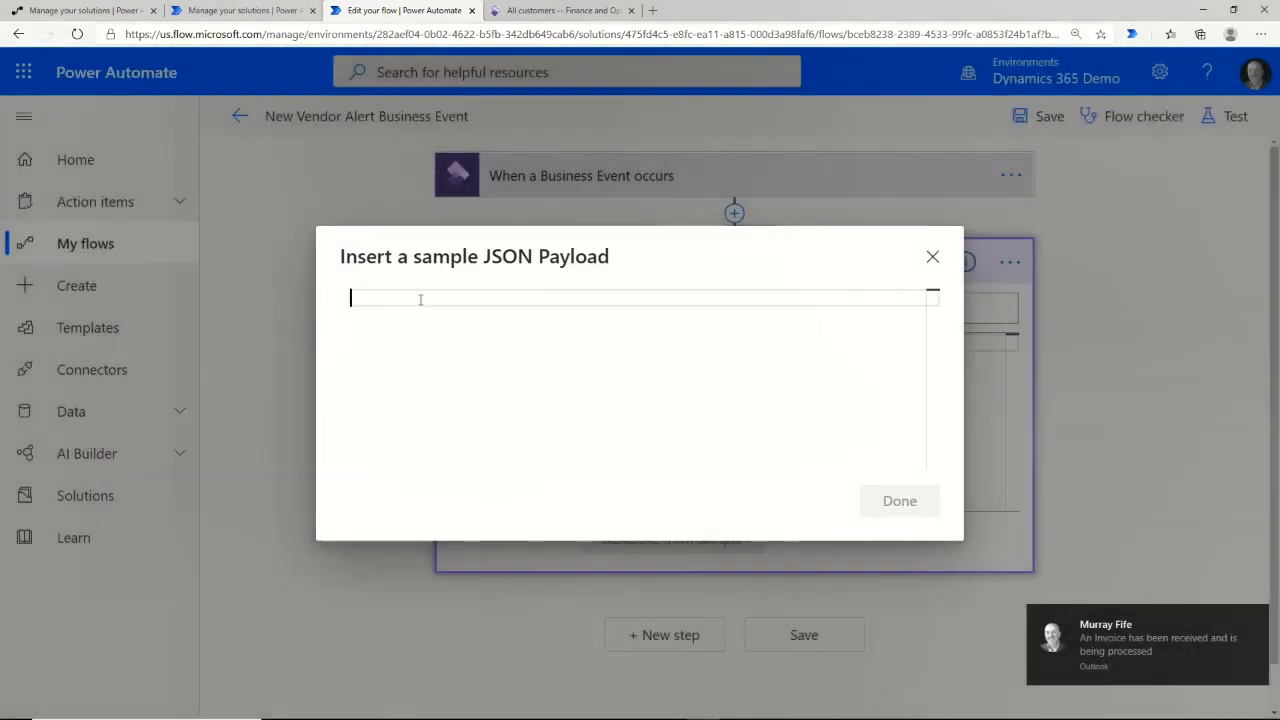
{"action": "key", "text": "ctrl+v"}
{"action": "left_click", "coordinate": [899, 521]}
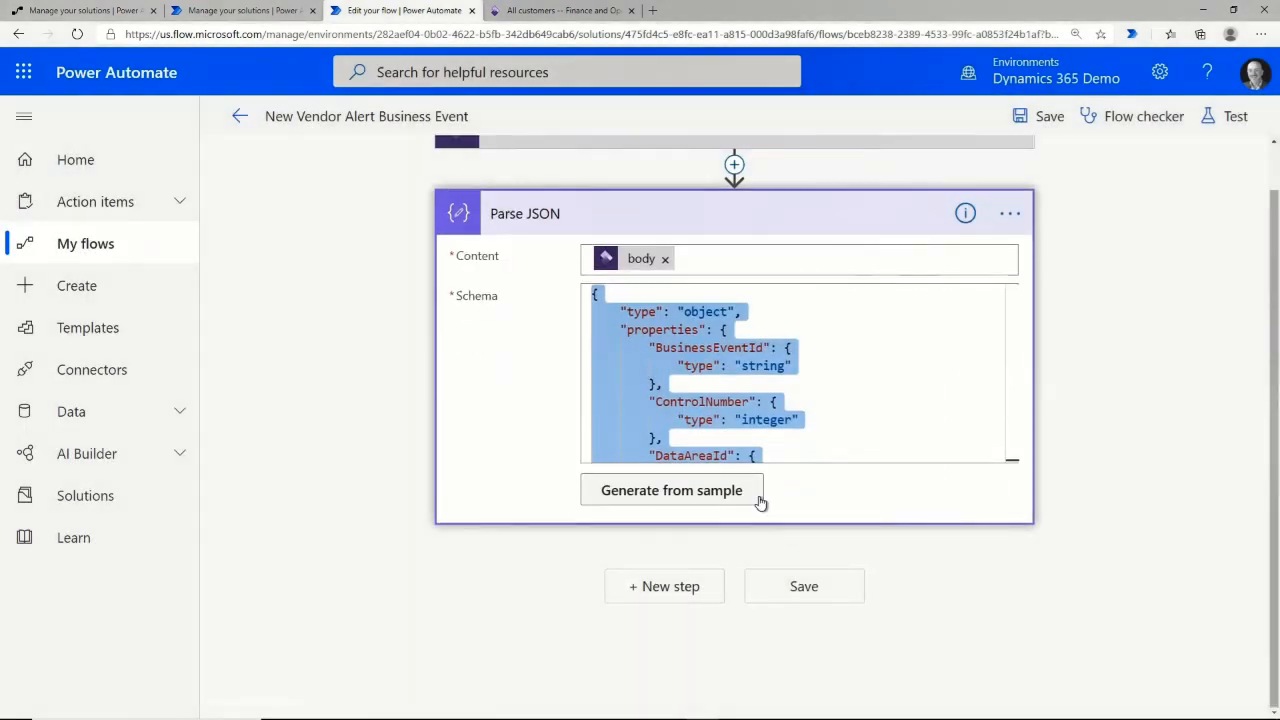
Add a Dynamics 365 for Fin & Ops Get a record step on the demo F&O instance.
{"action": "left_click", "coordinate": [663, 590]}
{"action": "type", "text": "dynami"}
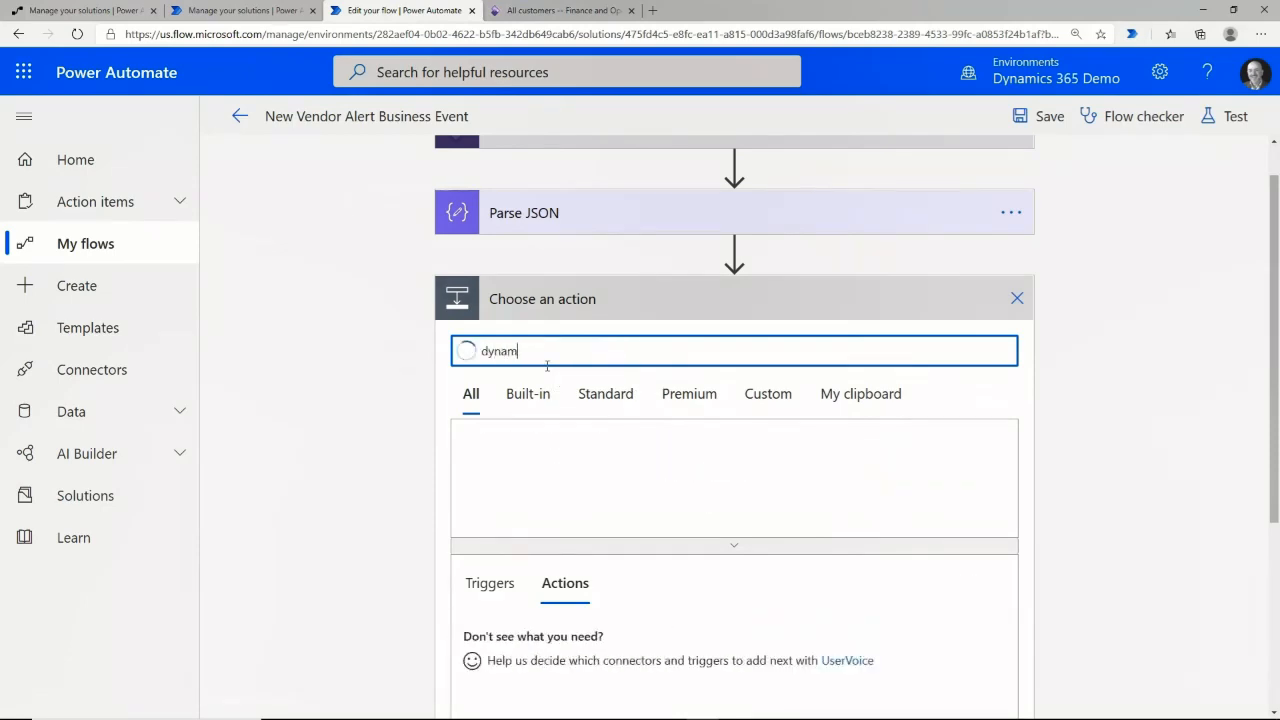
{"action": "left_click", "coordinate": [722, 457]}
{"action": "scroll", "coordinate": [715, 450], "scroll_direction": "down", "scroll_amount": 2}
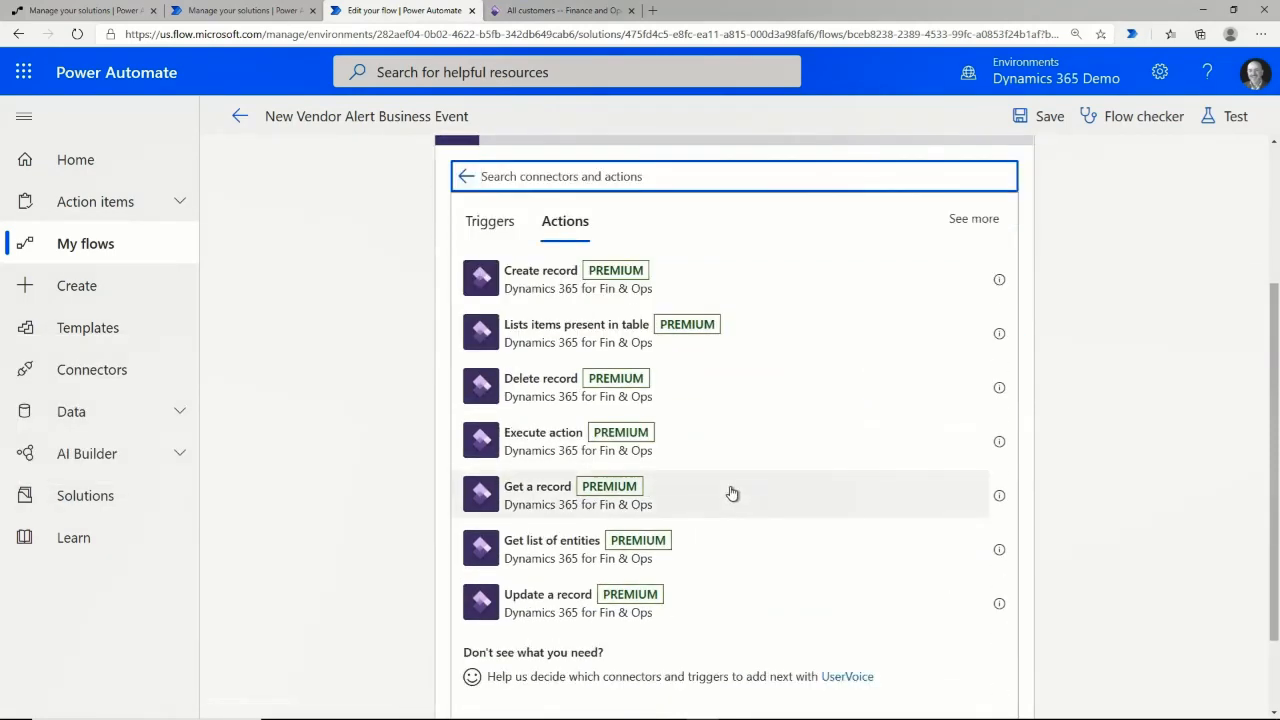
{"action": "left_click", "coordinate": [731, 491]}
{"action": "left_click", "coordinate": [663, 336]}
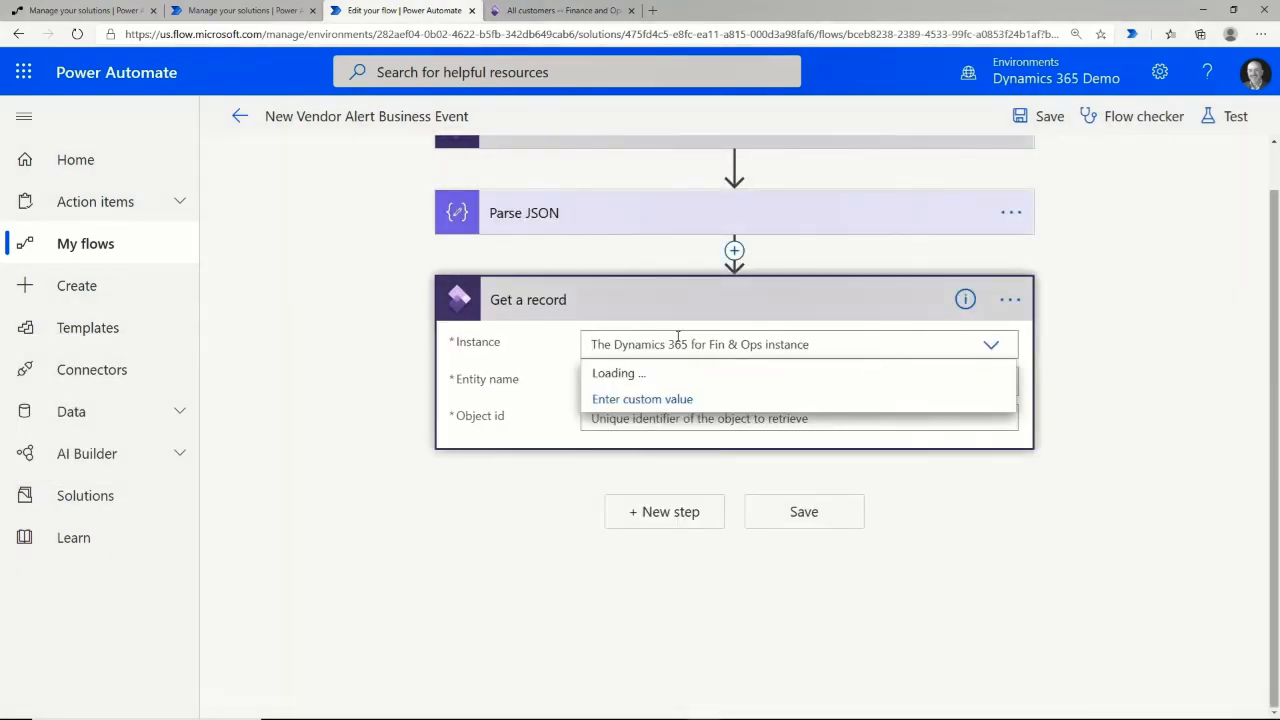
{"action": "left_click", "coordinate": [727, 612]}
Set entity VendorsV2 with Object id DataAreaId and KeyValue1, then save the flow.
{"action": "left_click", "coordinate": [629, 382]}
{"action": "type", "text": "ve"}
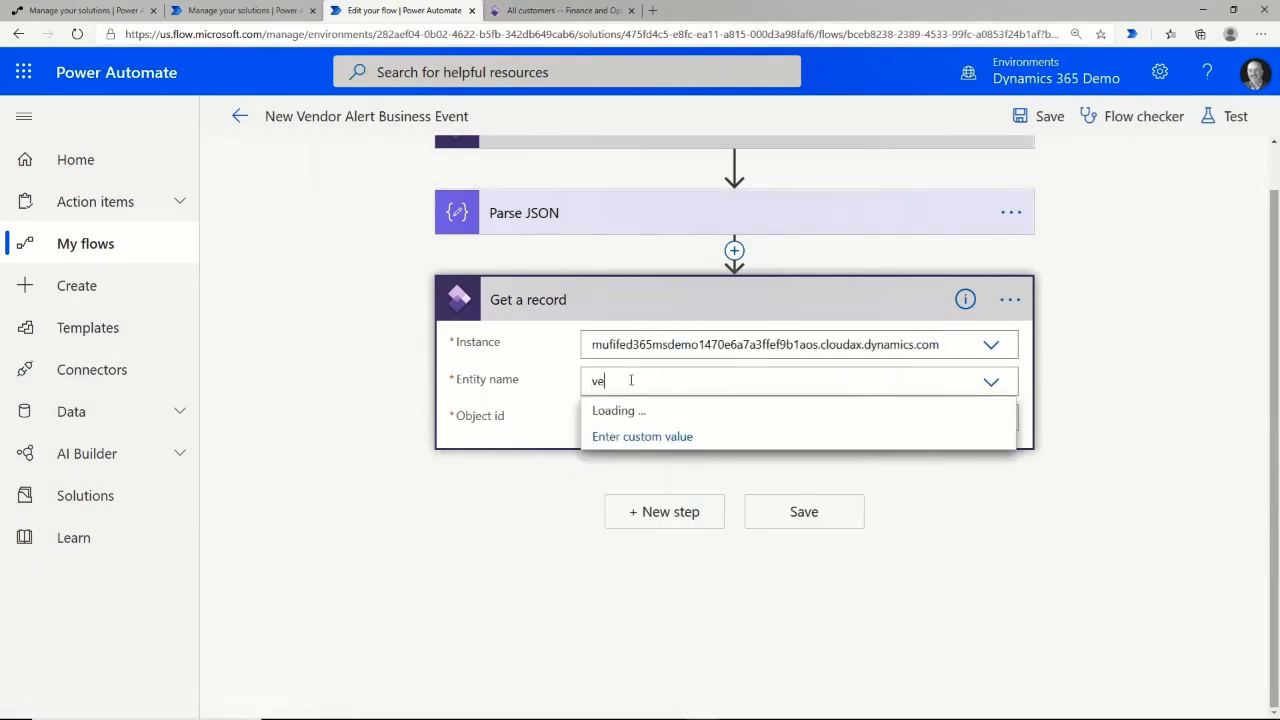
{"action": "type", "text": "ndo"}
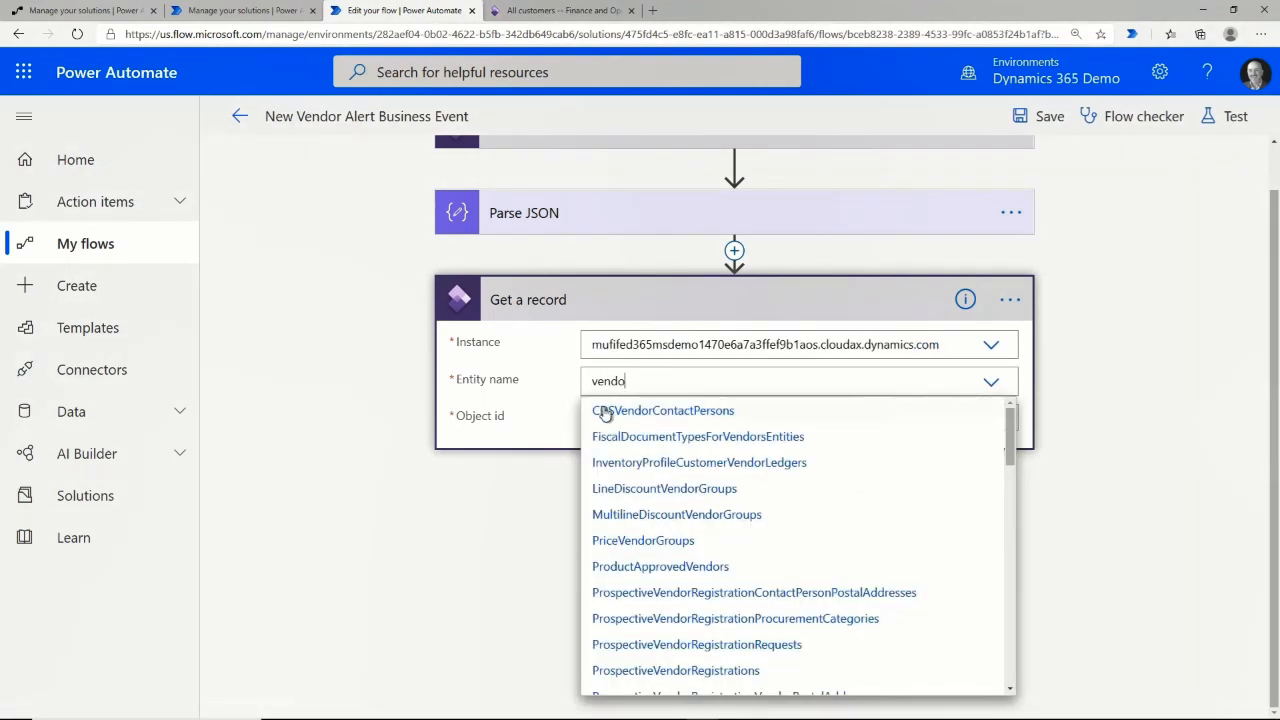
{"action": "type", "text": "rs"}
{"action": "left_click", "coordinate": [620, 567]}
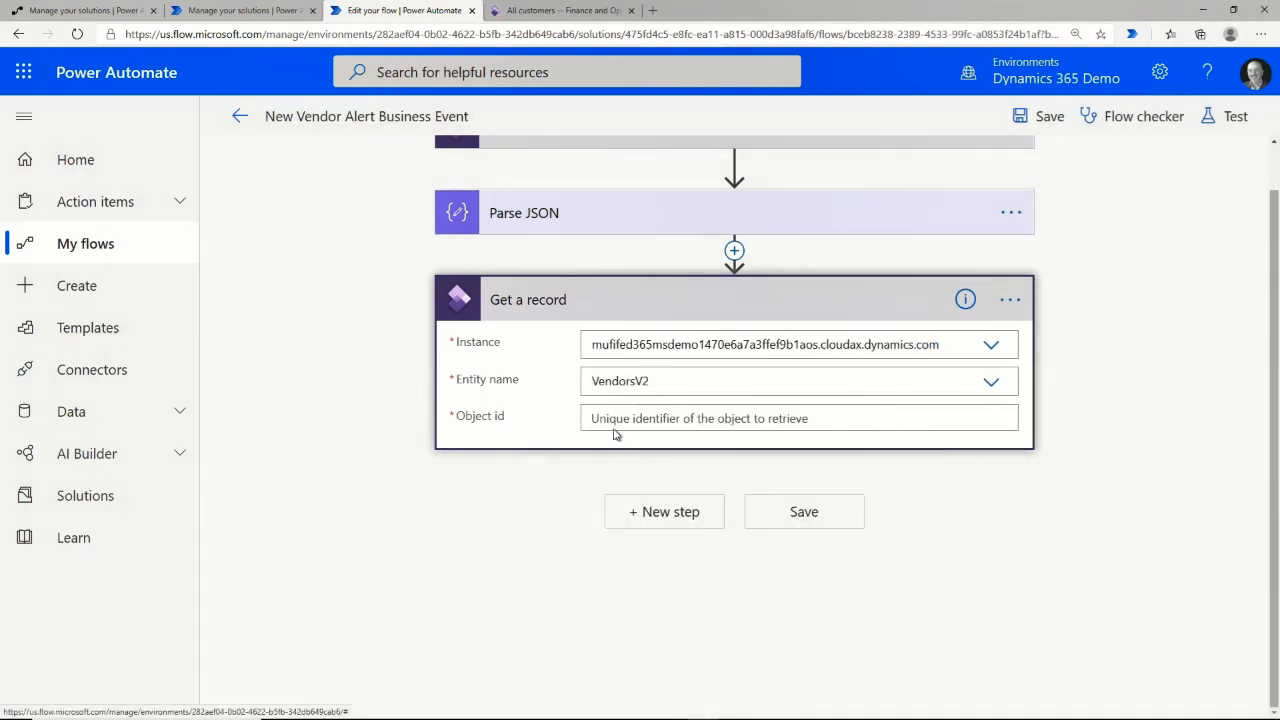
{"action": "left_click", "coordinate": [614, 432]}
{"action": "left_click", "coordinate": [985, 645]}
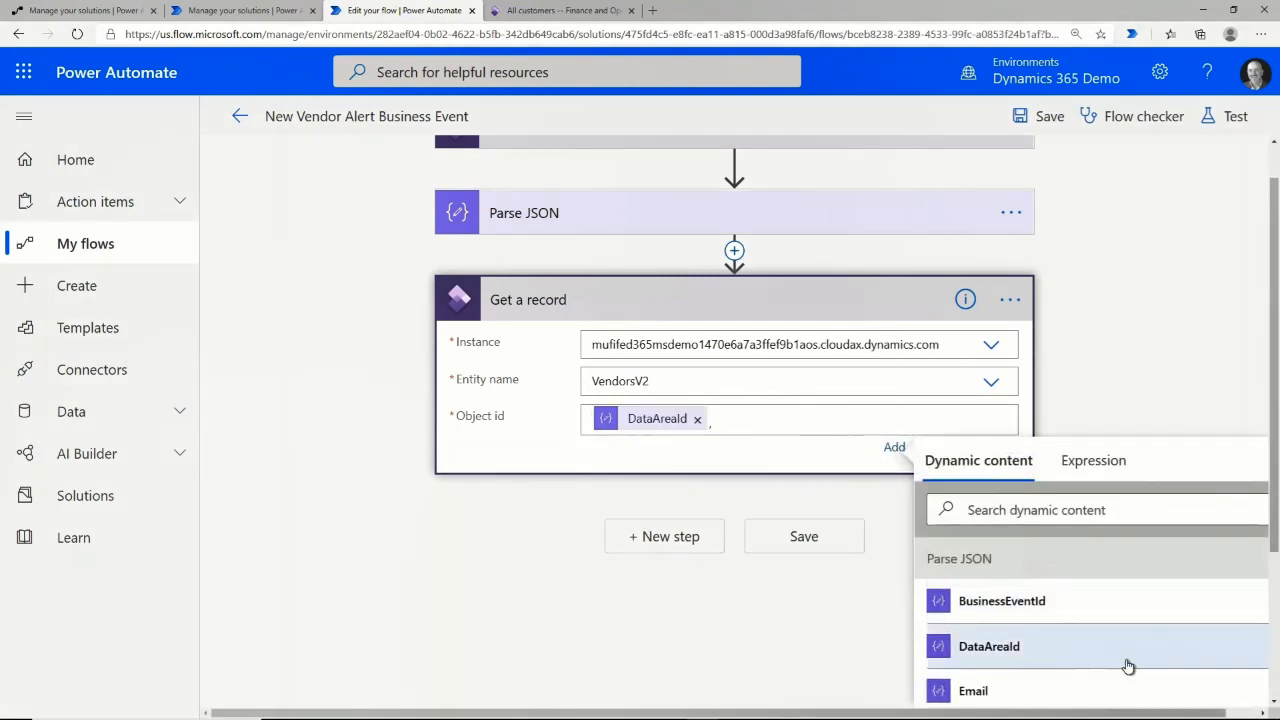
{"action": "scroll", "coordinate": [1000, 600], "scroll_direction": "down", "scroll_amount": 4}
{"action": "left_click", "coordinate": [987, 630]}
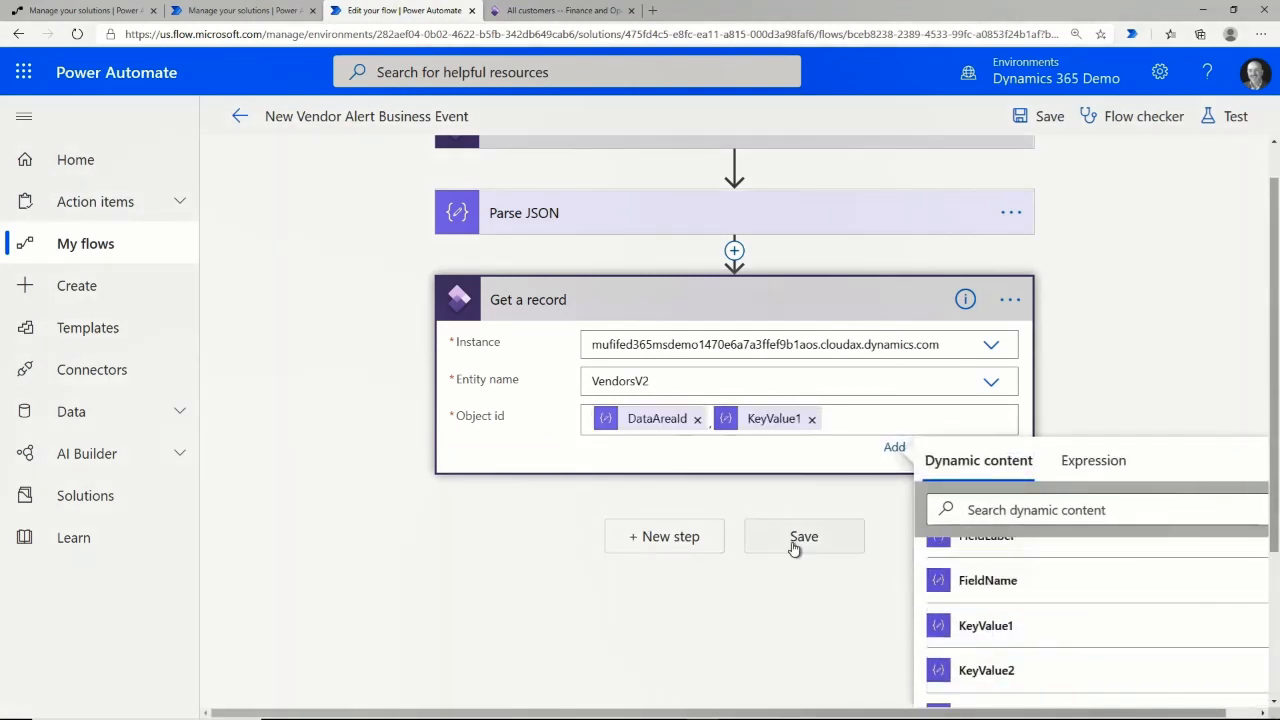
{"action": "left_click", "coordinate": [794, 541]}
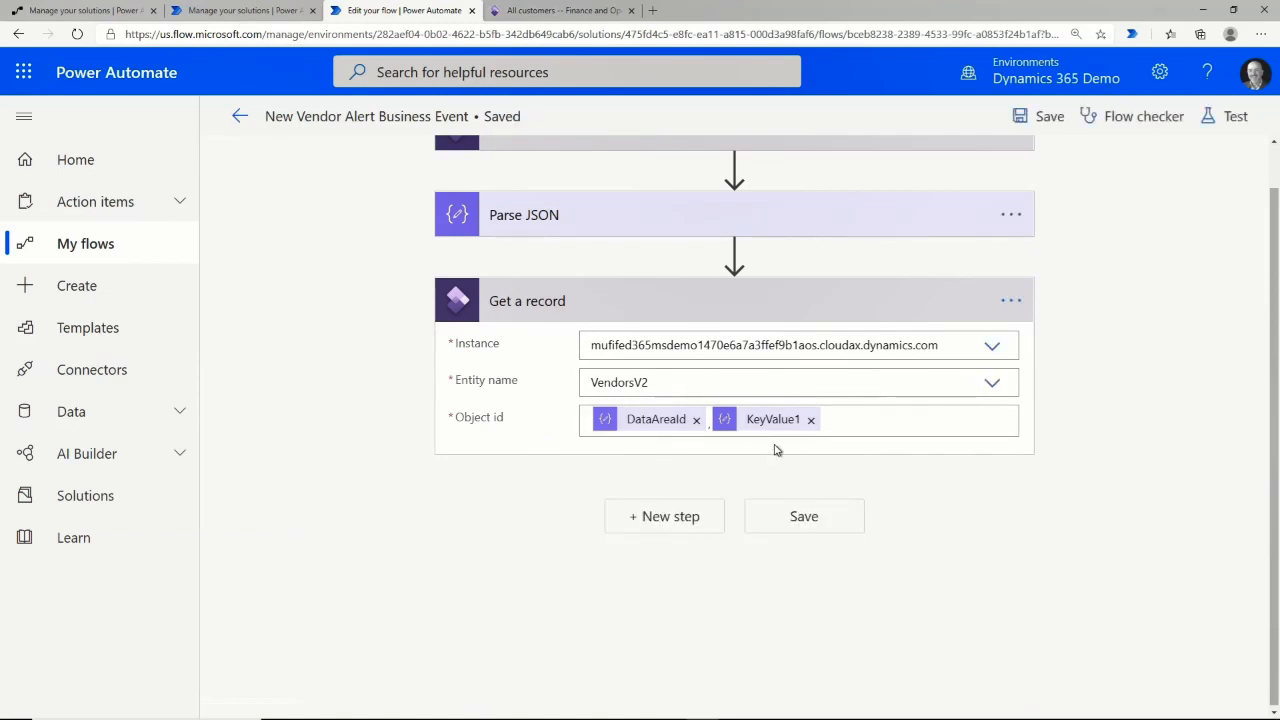
Add an Outlook Send an email (V2) step addressed to the vendor's Primary email.
{"action": "left_click", "coordinate": [686, 522]}
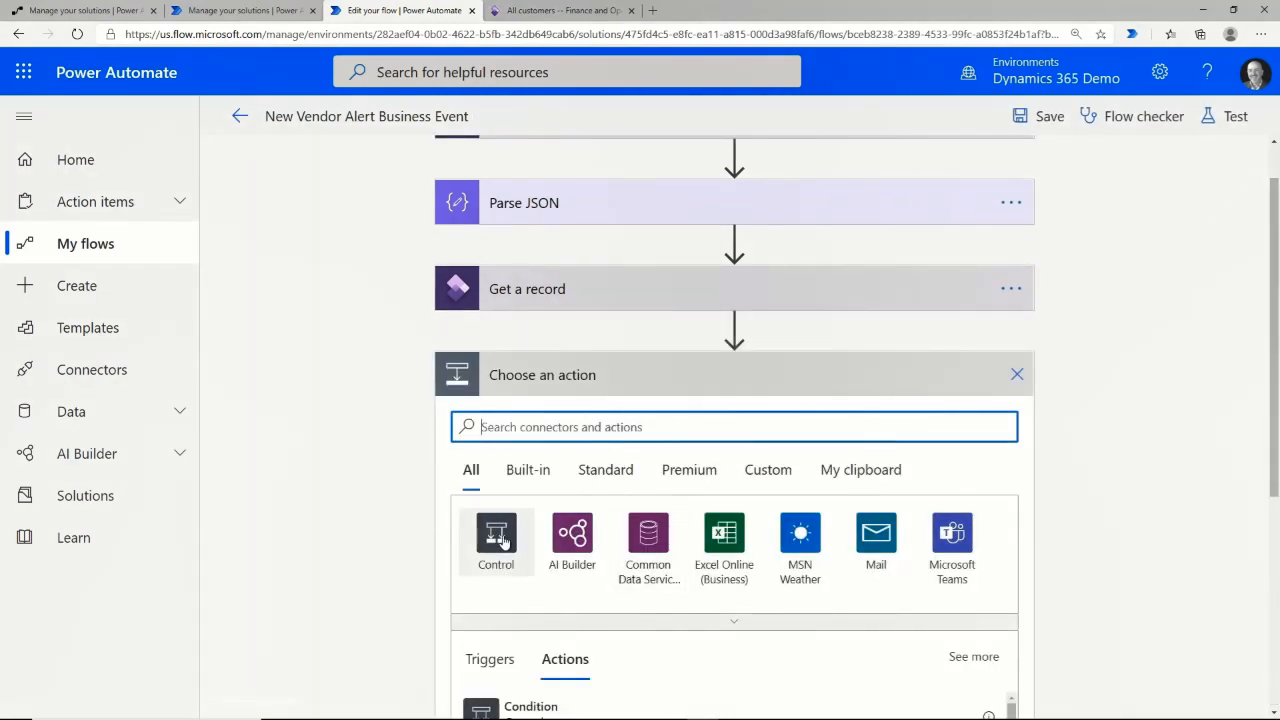
{"action": "scroll", "coordinate": [514, 620], "scroll_direction": "down", "scroll_amount": 3}
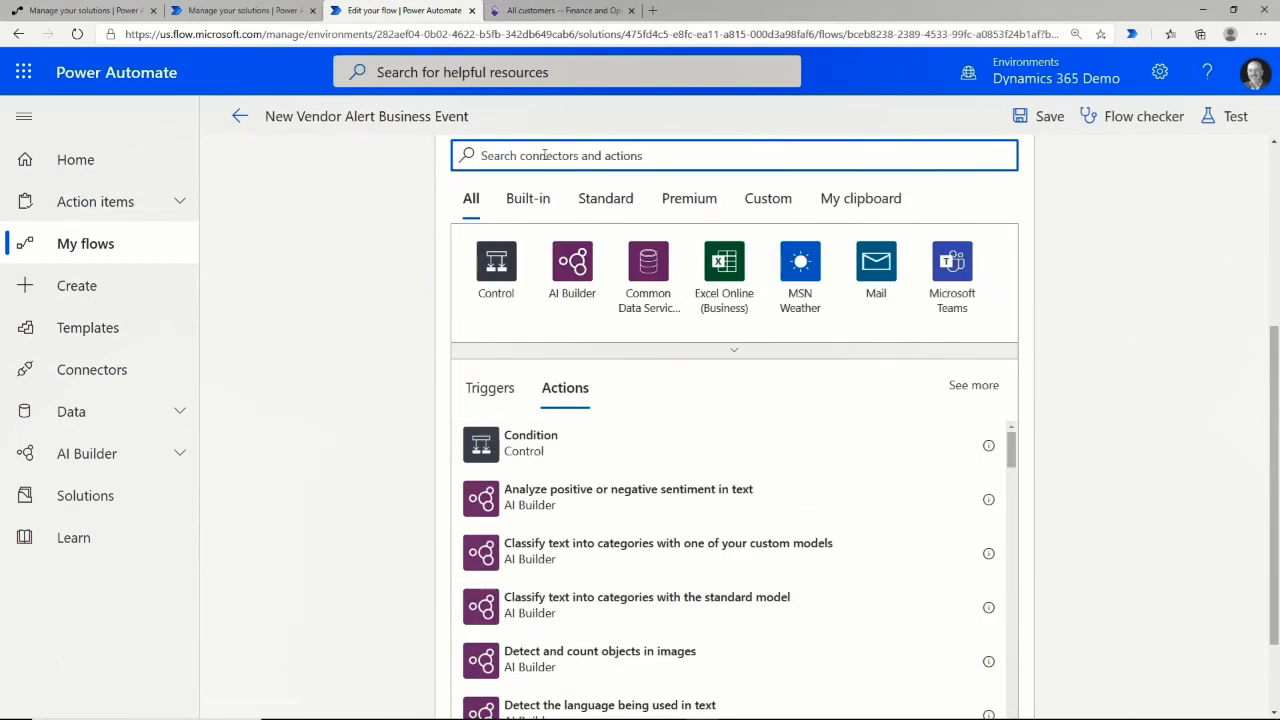
{"action": "type", "text": "email"}
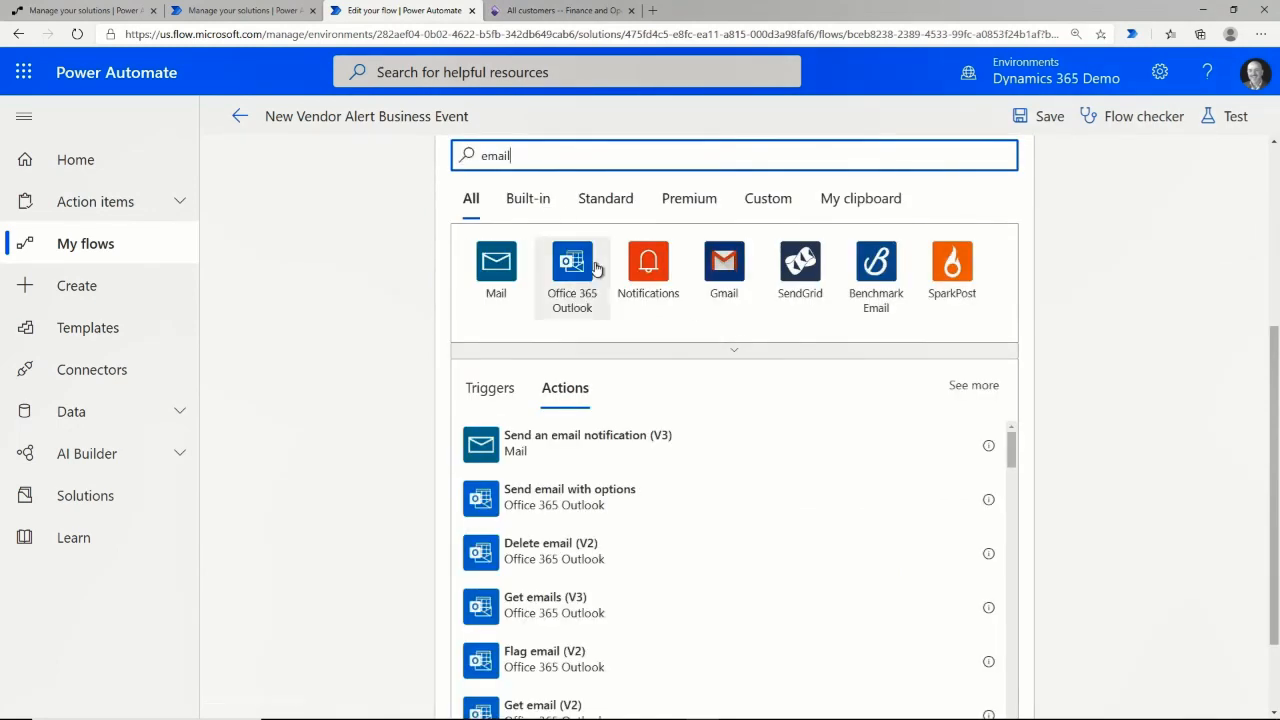
{"action": "scroll", "coordinate": [598, 490], "scroll_direction": "down", "scroll_amount": 2}
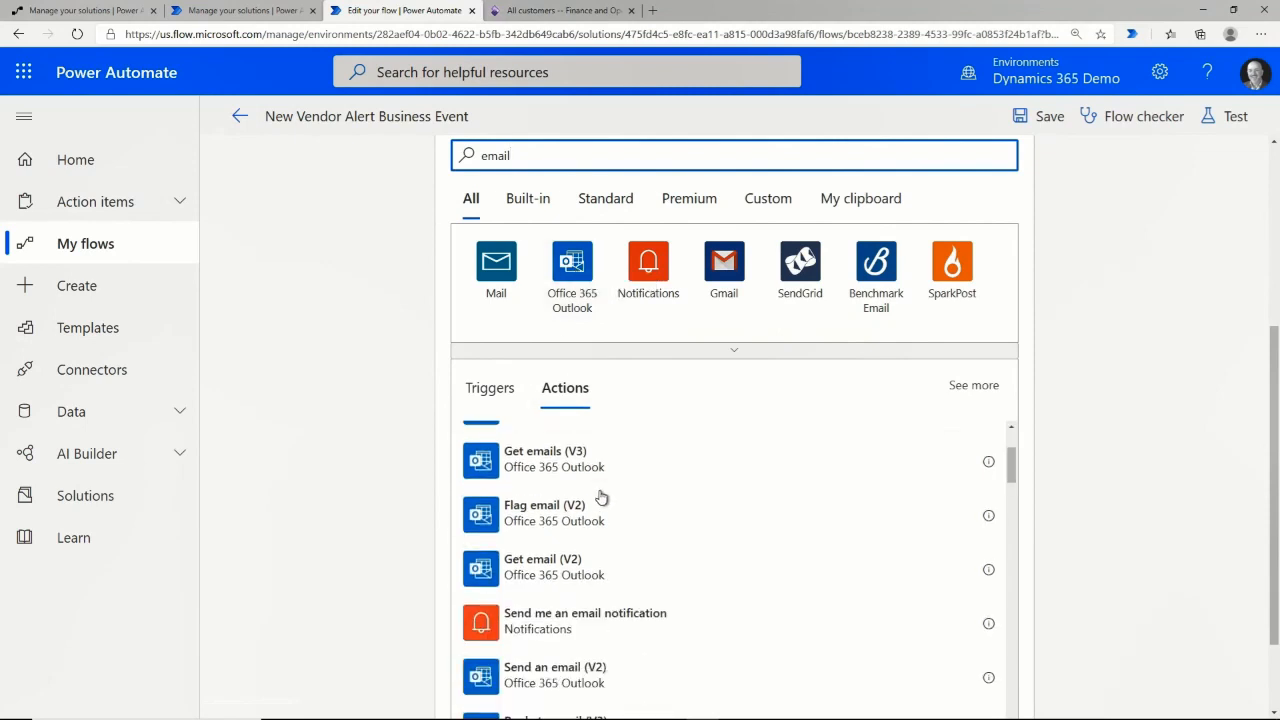
{"action": "left_click", "coordinate": [586, 278]}
{"action": "type", "text": "send em"}
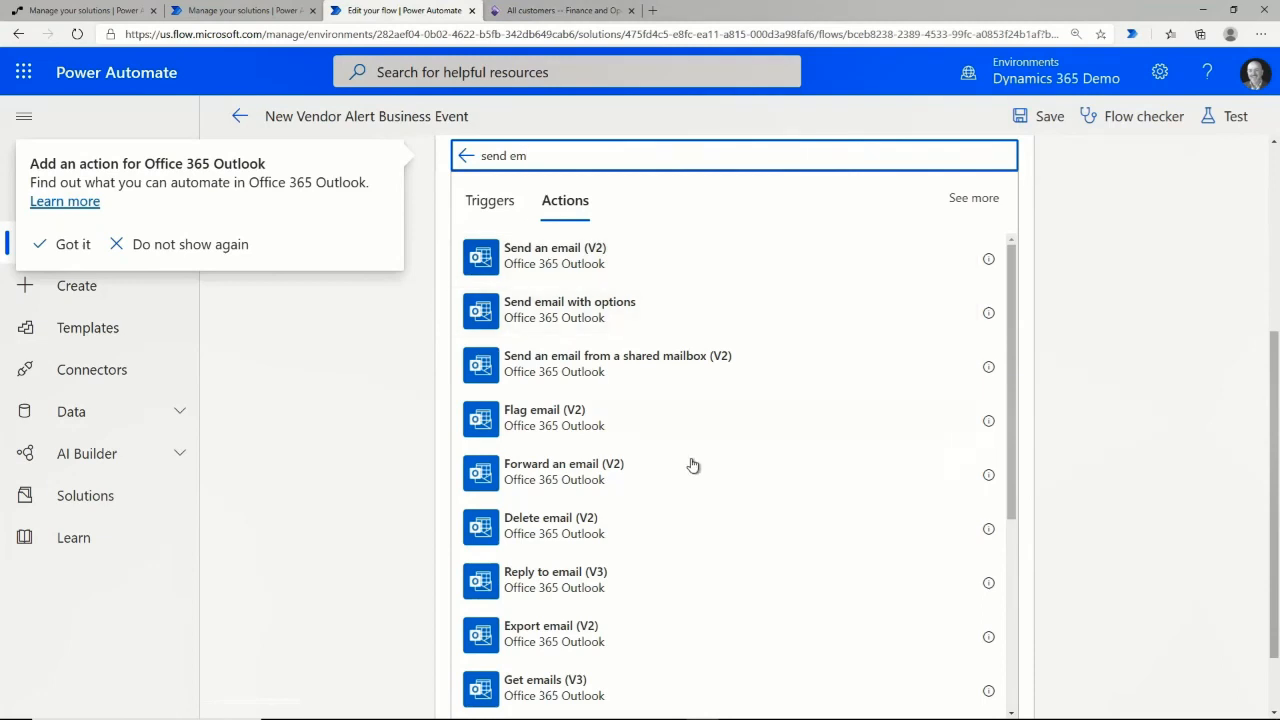
{"action": "scroll", "coordinate": [691, 483], "scroll_direction": "down", "scroll_amount": 3}
{"action": "scroll", "coordinate": [683, 475], "scroll_direction": "up", "scroll_amount": 5}
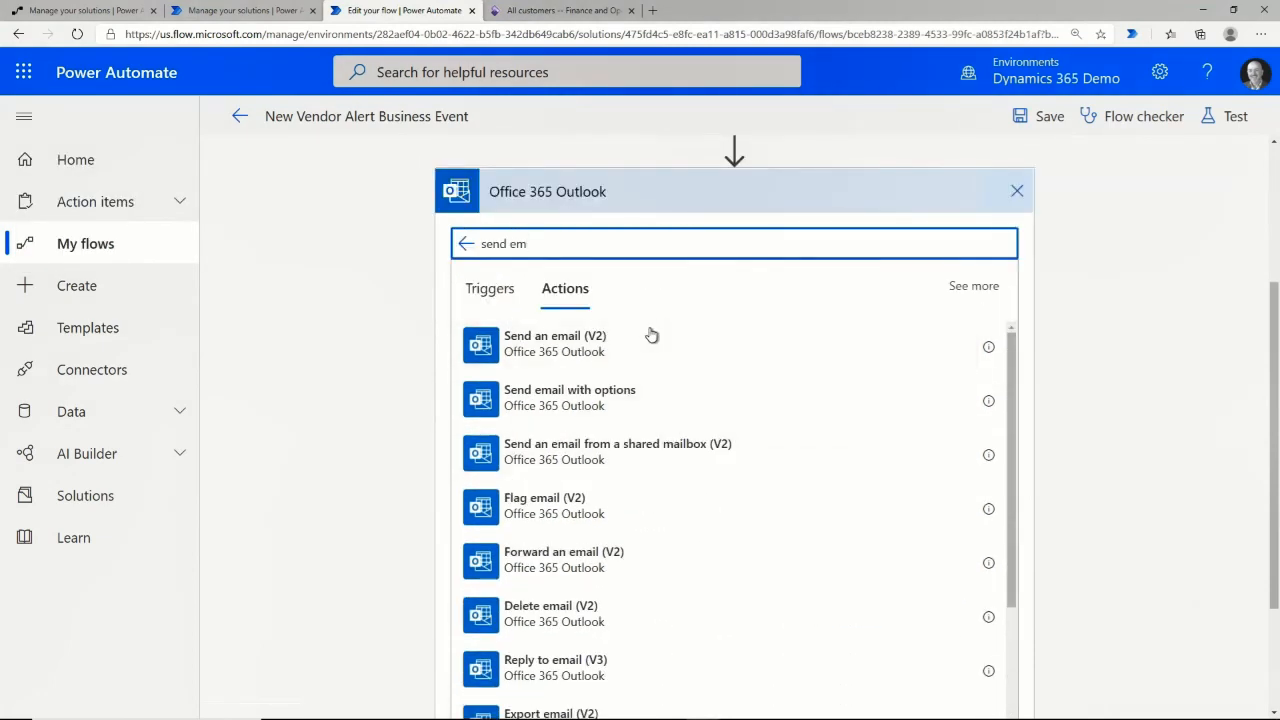
{"action": "left_click", "coordinate": [580, 345]}
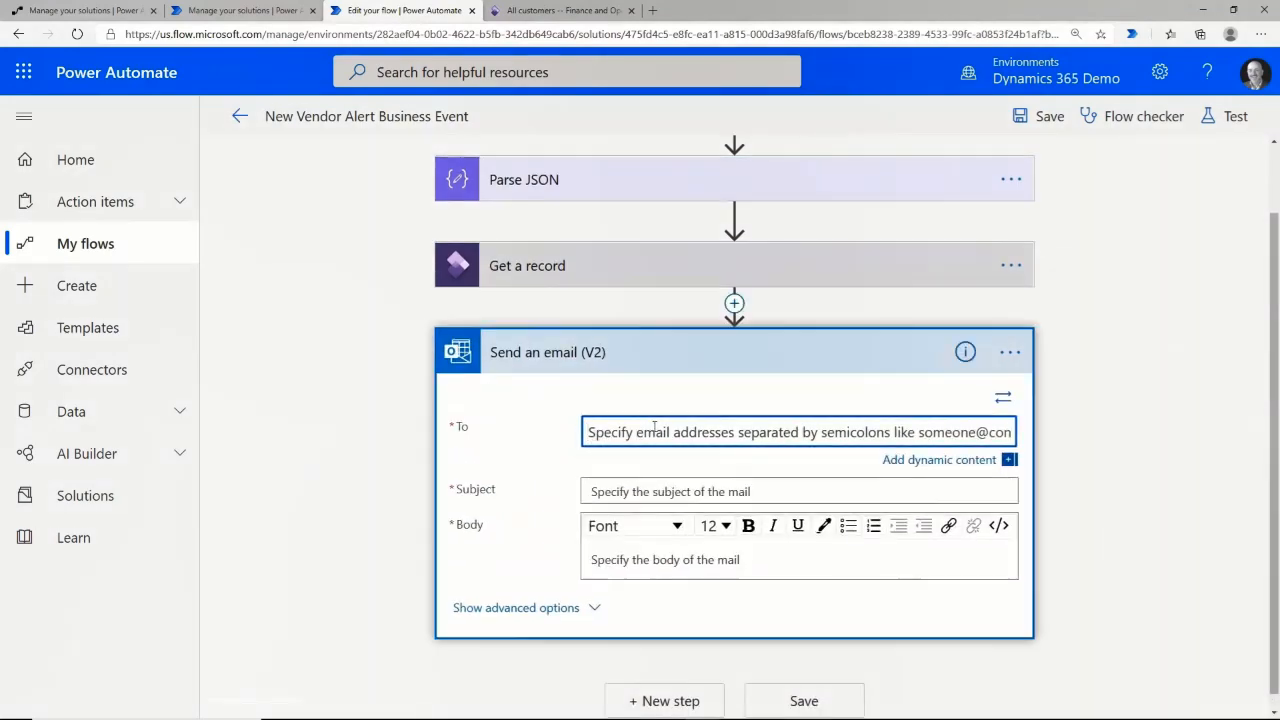
{"action": "left_click", "coordinate": [939, 459]}
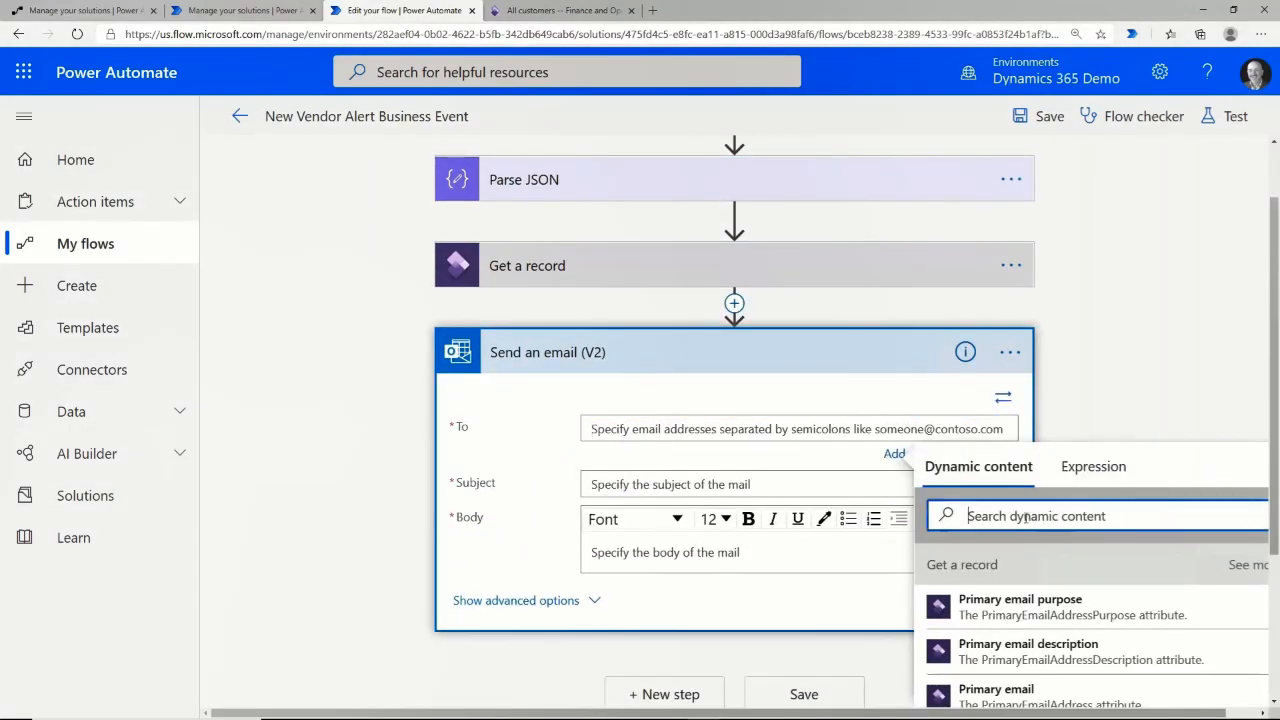
{"action": "left_click", "coordinate": [996, 690]}
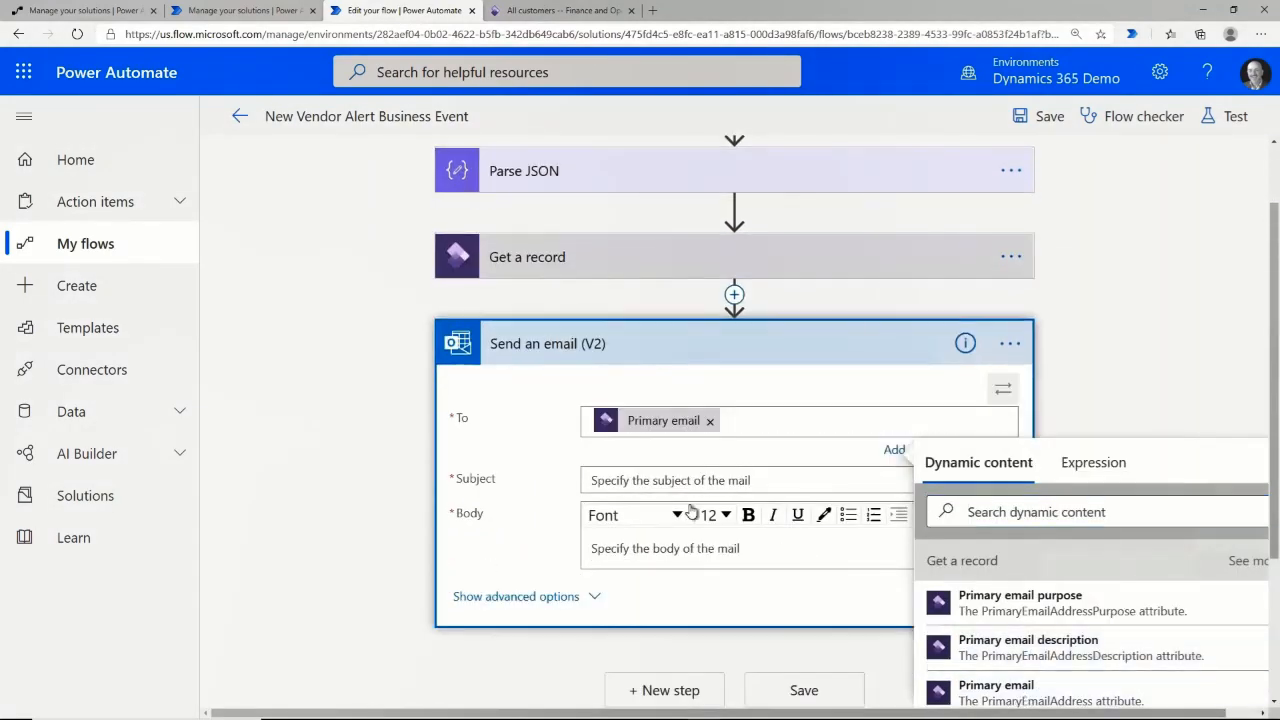
Set the subject to 'Welcome [Name or description] to Contoso Entertainment'.
{"action": "left_click", "coordinate": [712, 480]}
{"action": "type", "text": "W"}
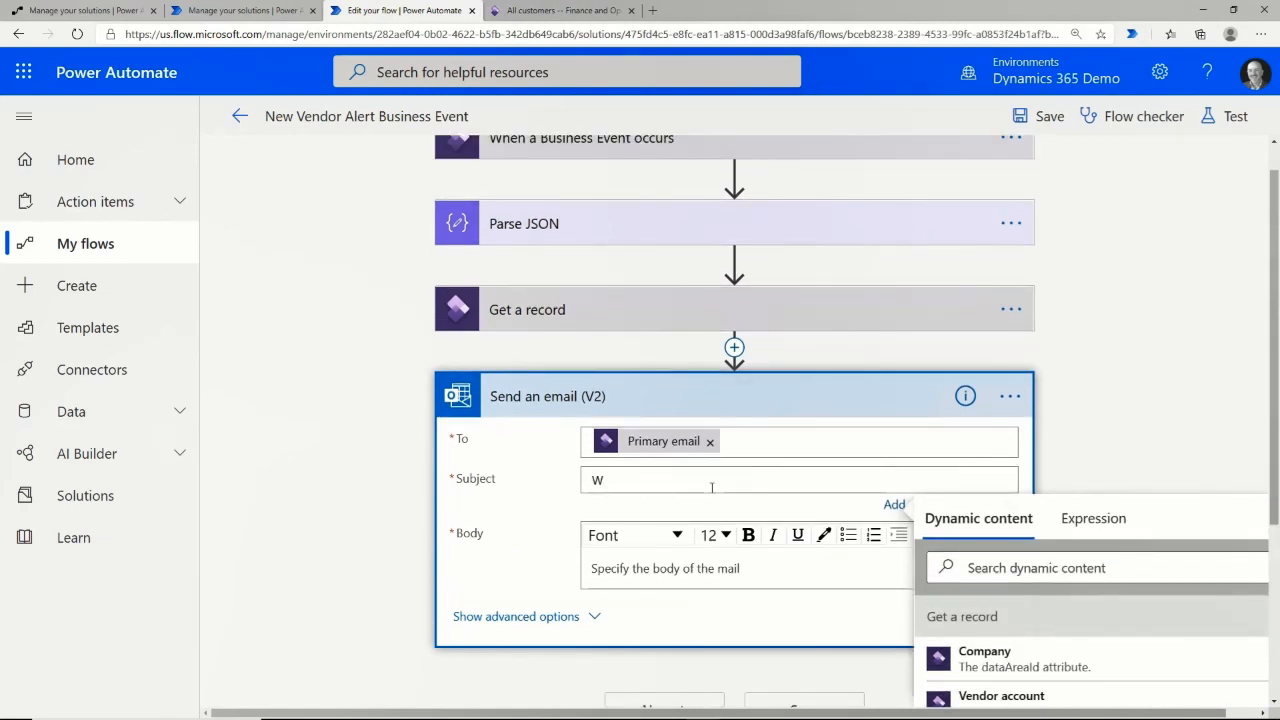
{"action": "type", "text": "elcome"}
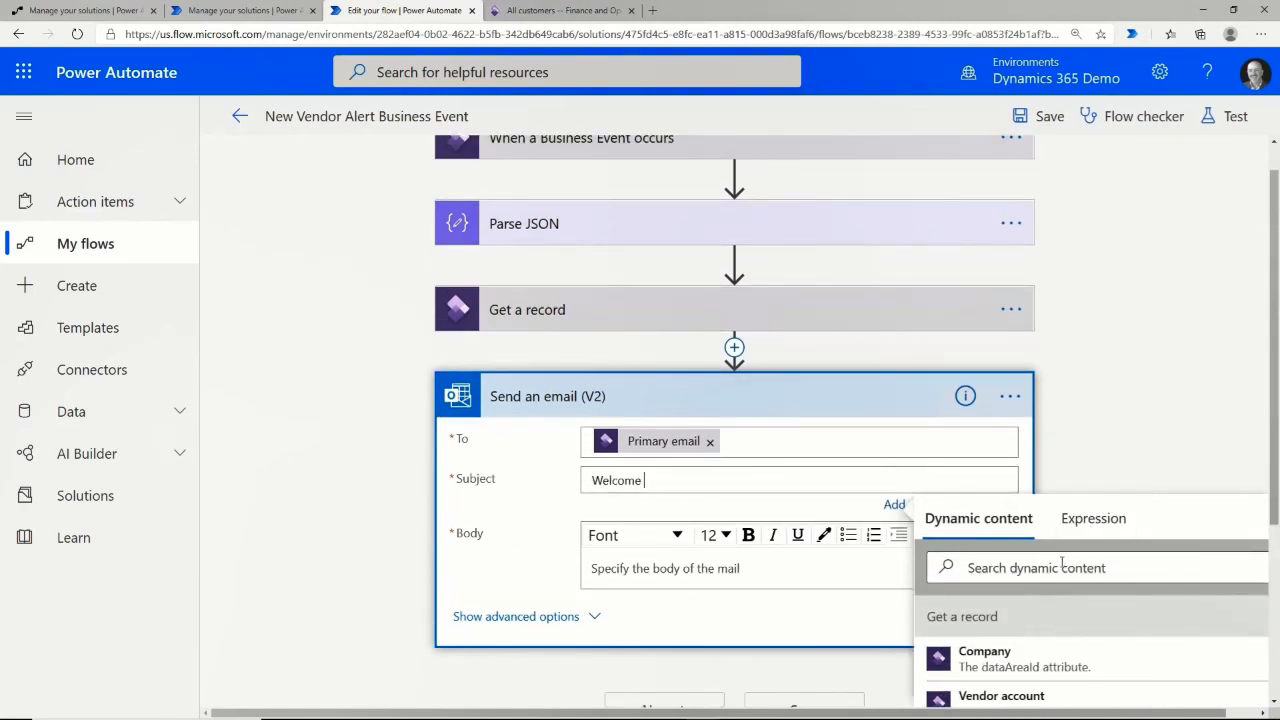
{"action": "left_click", "coordinate": [1058, 566]}
{"action": "scroll", "coordinate": [1057, 556], "scroll_direction": "down", "scroll_amount": 3}
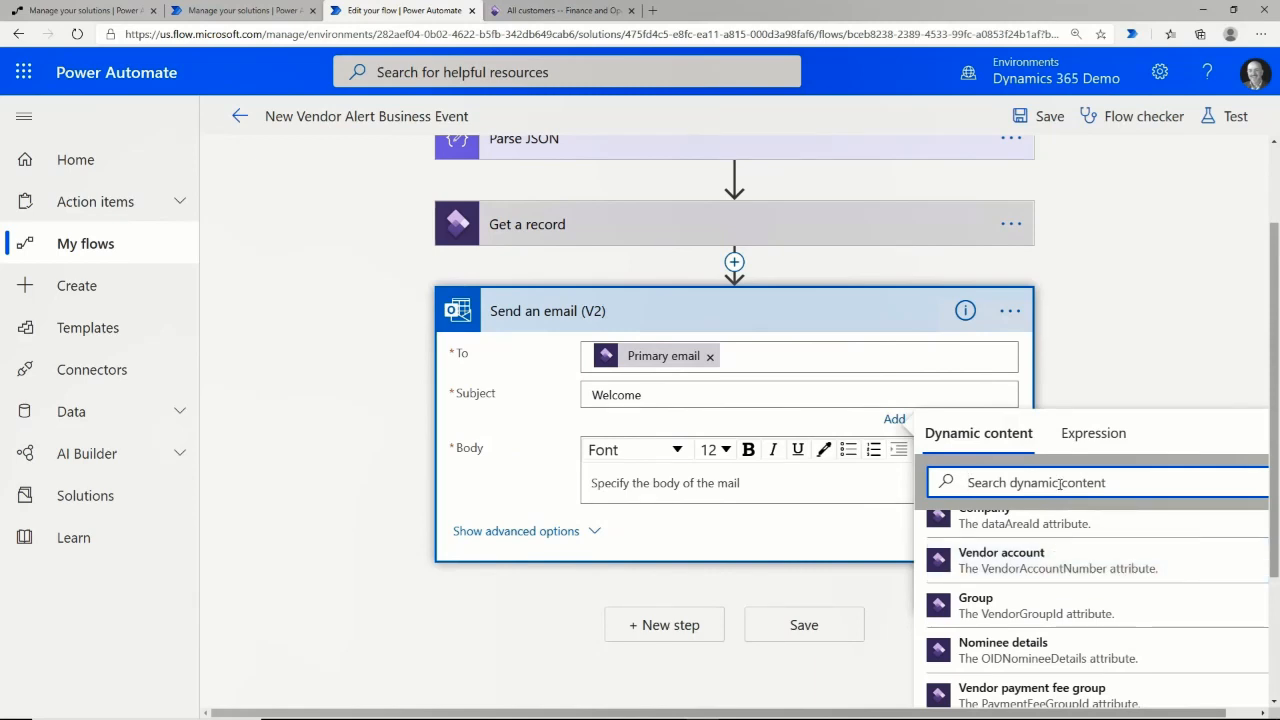
{"action": "type", "text": "des"}
{"action": "left_click", "coordinate": [986, 572]}
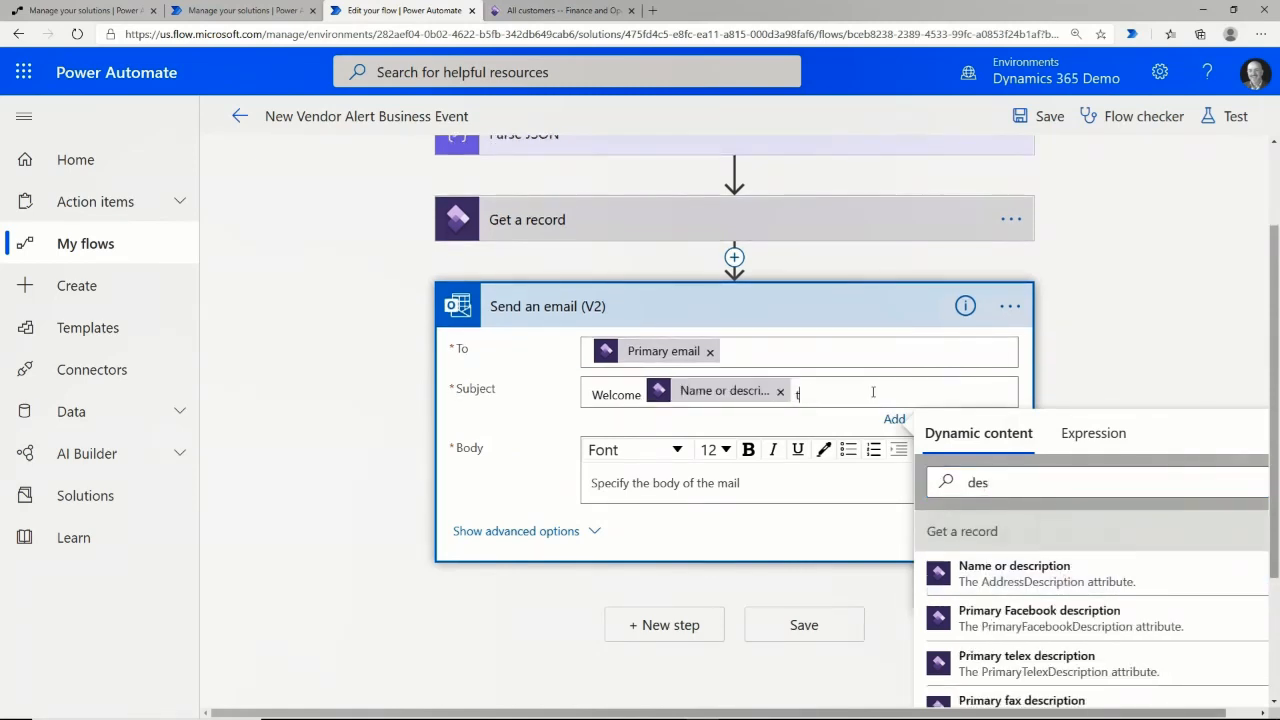
{"action": "type", "text": "to Contoso Re"}
{"action": "type", "text": "ment"}
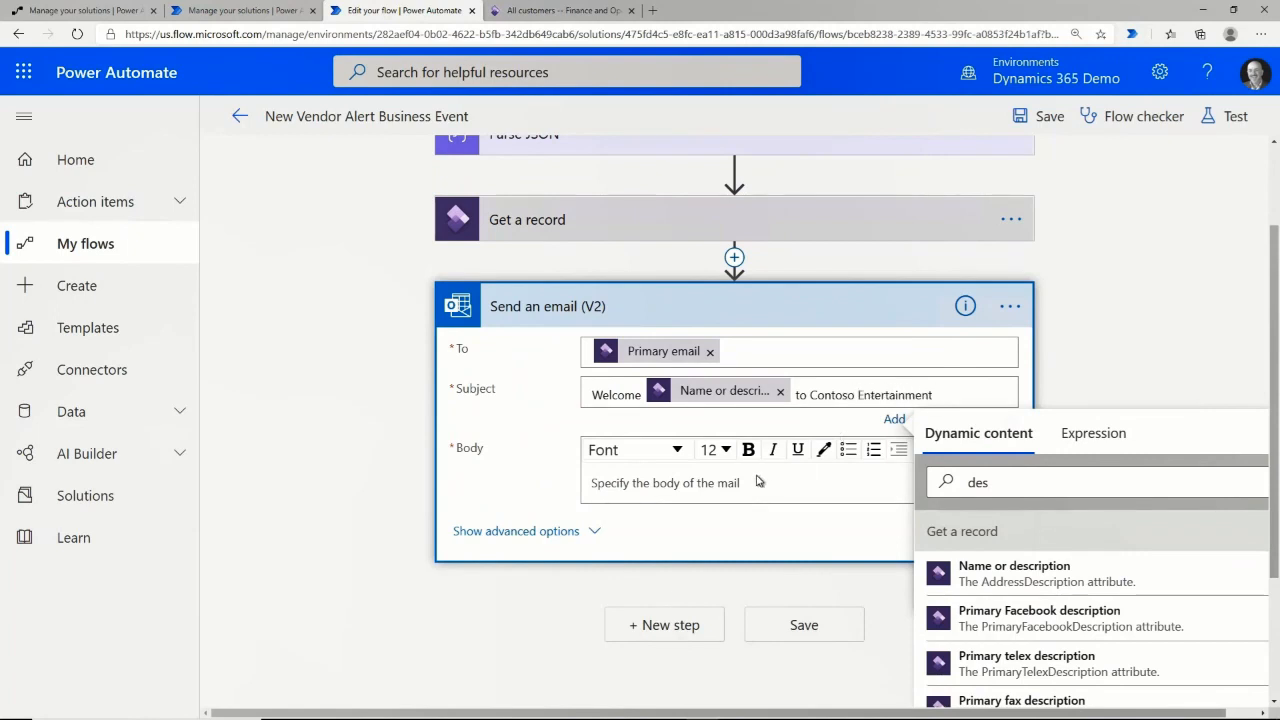
{"action": "left_click", "coordinate": [822, 480]}
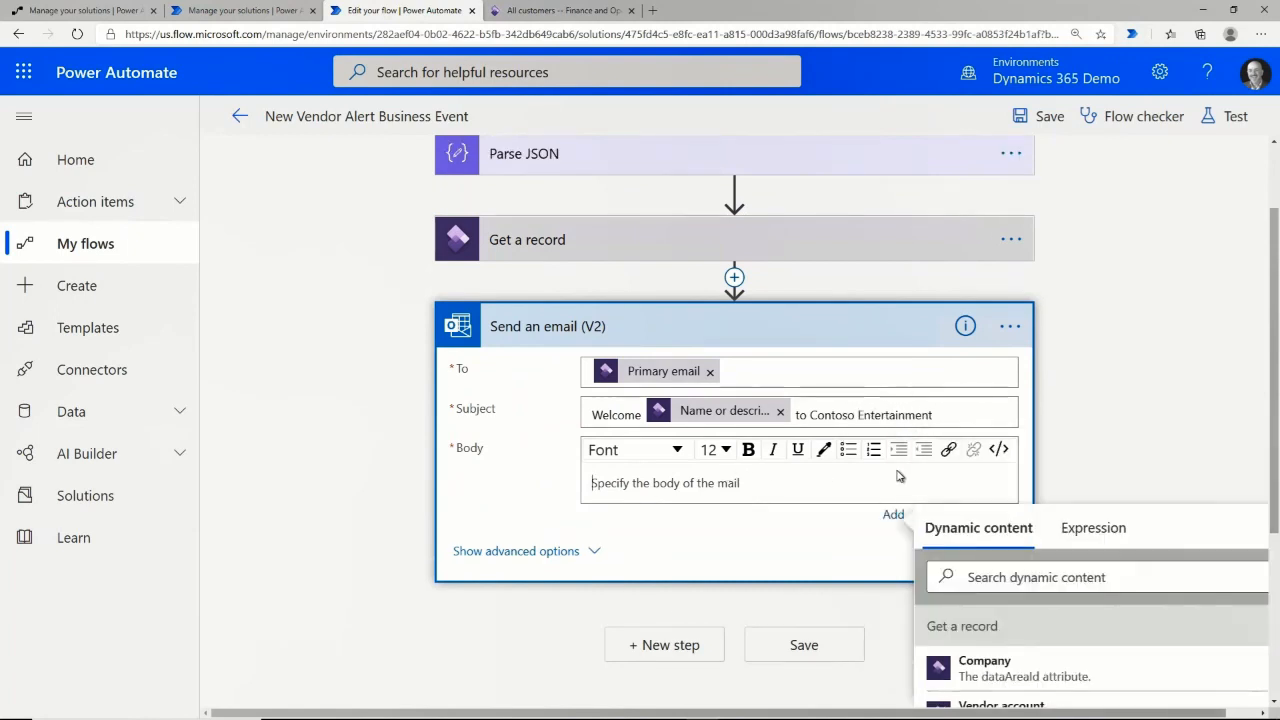
Write the welcome paragraph and the paragraph requesting a W-9 in the email body.
{"action": "type", "text": "Welcome "}
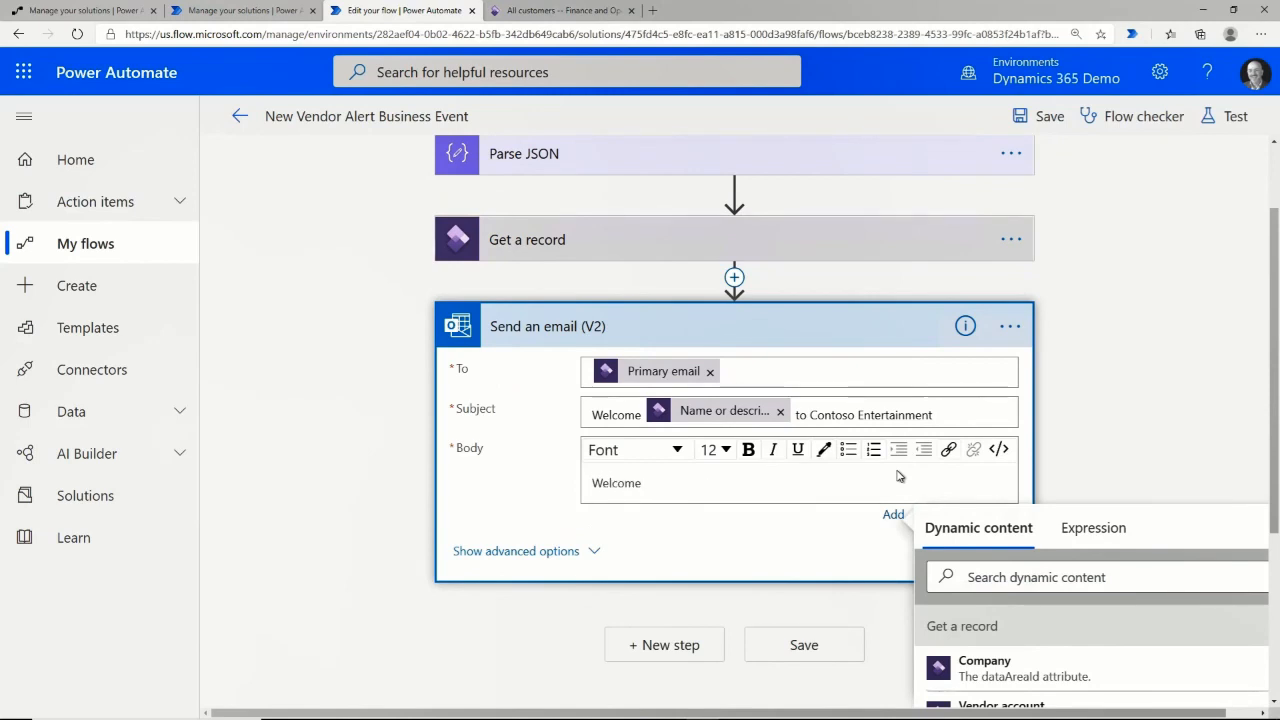
{"action": "type", "text": "to the Contoso Enter"}
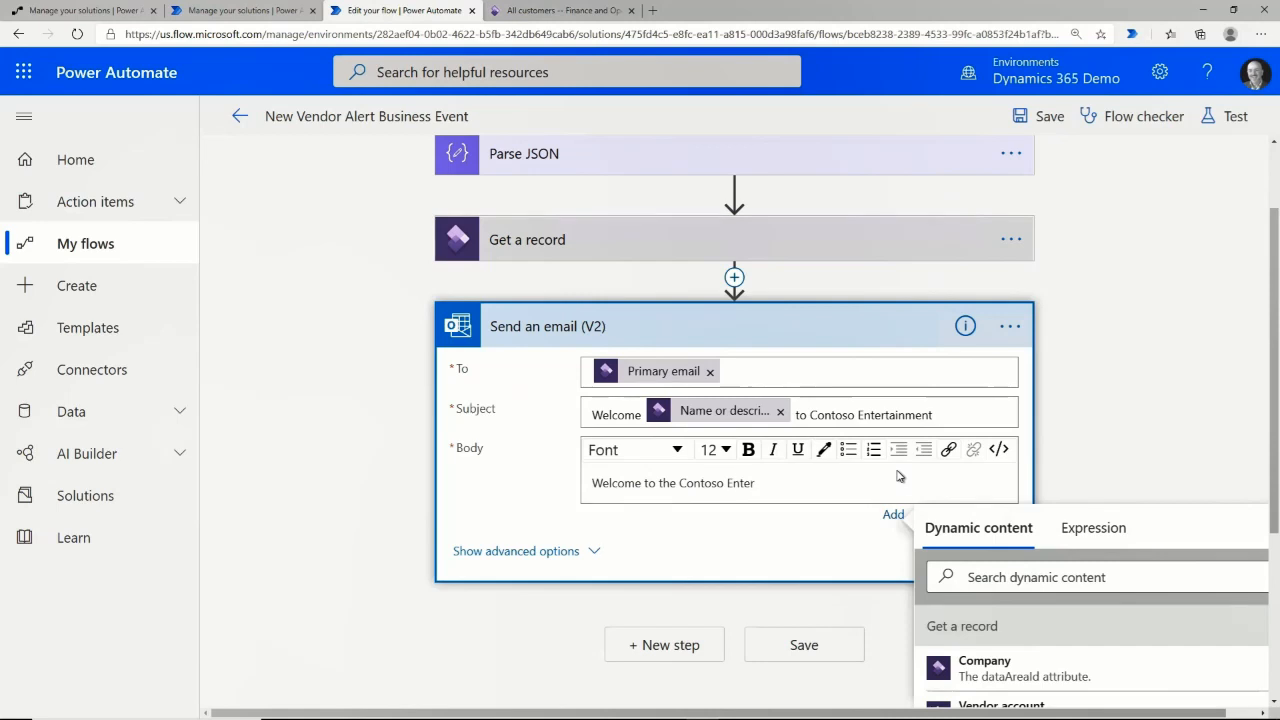
{"action": "type", "text": "tainment Supplier "}
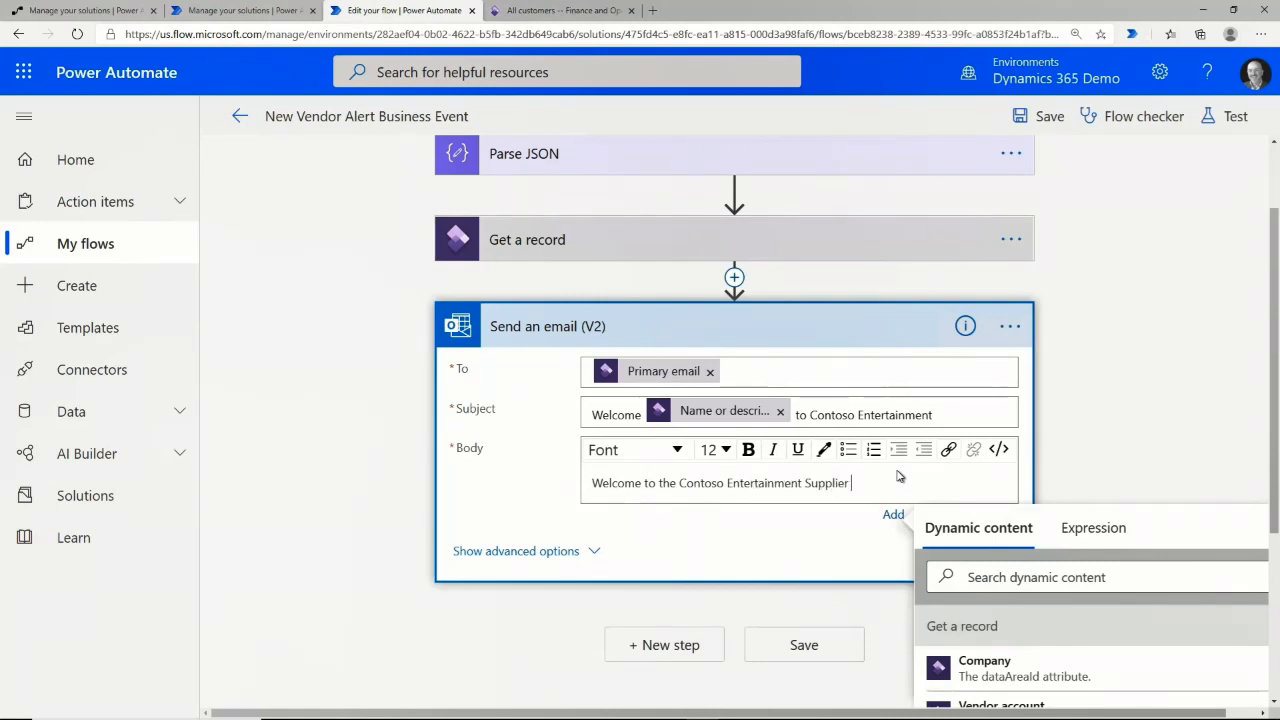
{"action": "type", "text": "Network. We are excited"}
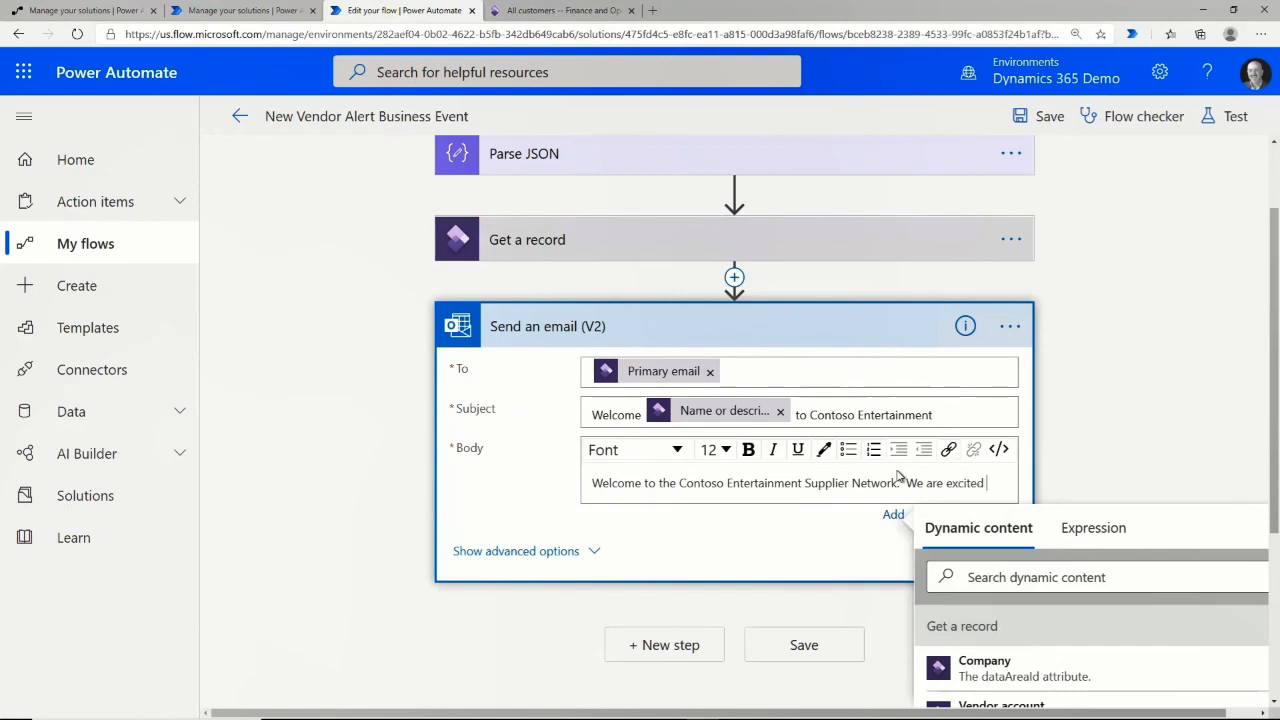
{"action": "type", "text": " to start working wi"}
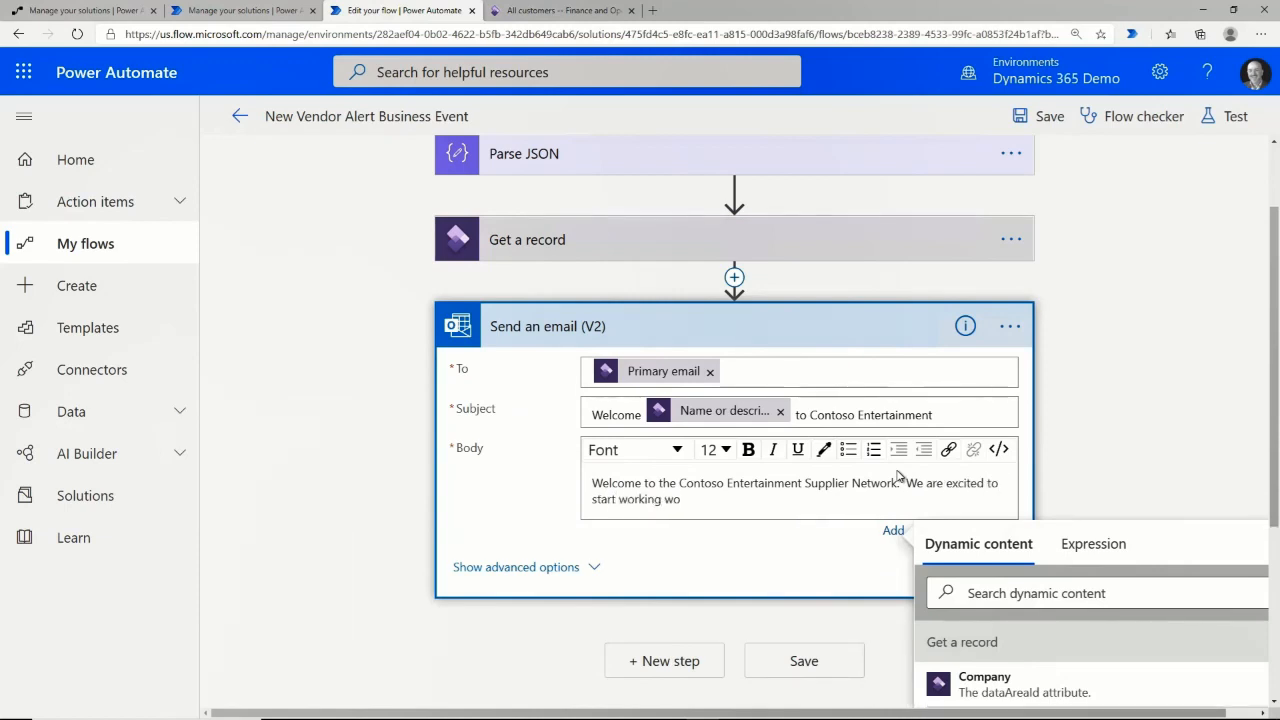
{"action": "type", "text": "th you all."}
{"action": "key", "text": "Return"}
{"action": "key", "text": "Return"}
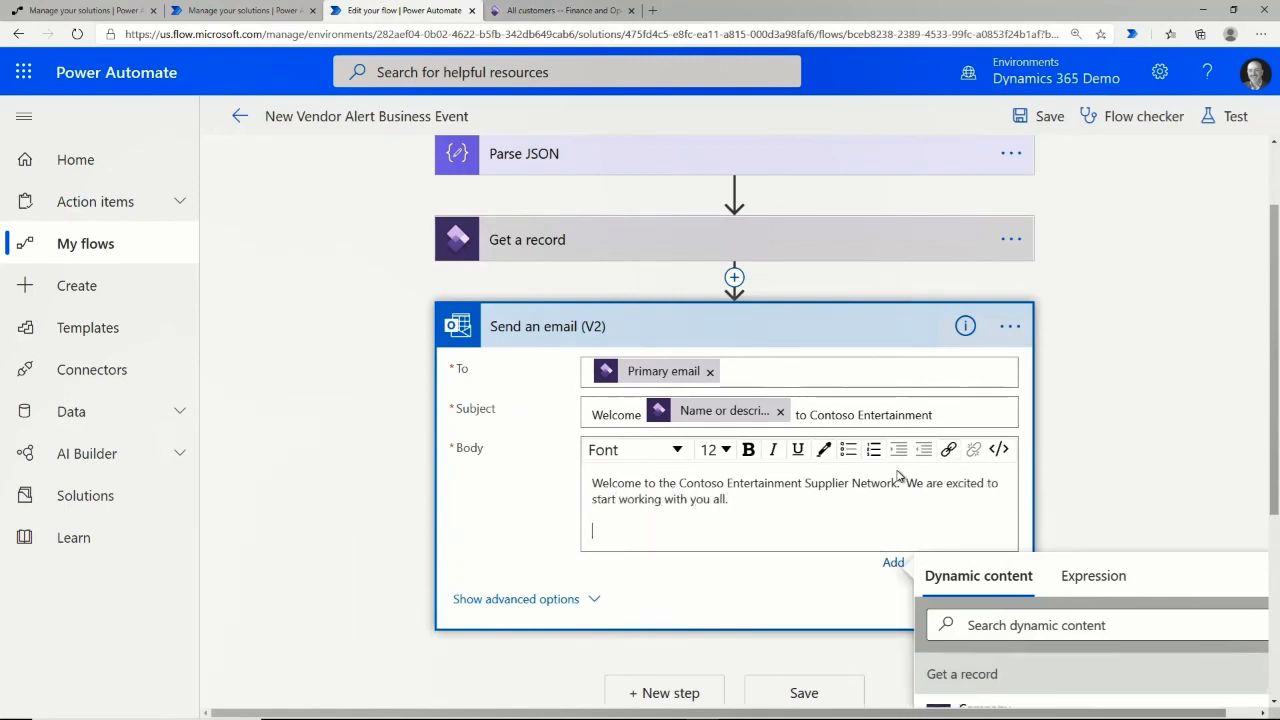
{"action": "type", "text": "If you have not provided it already then ple"}
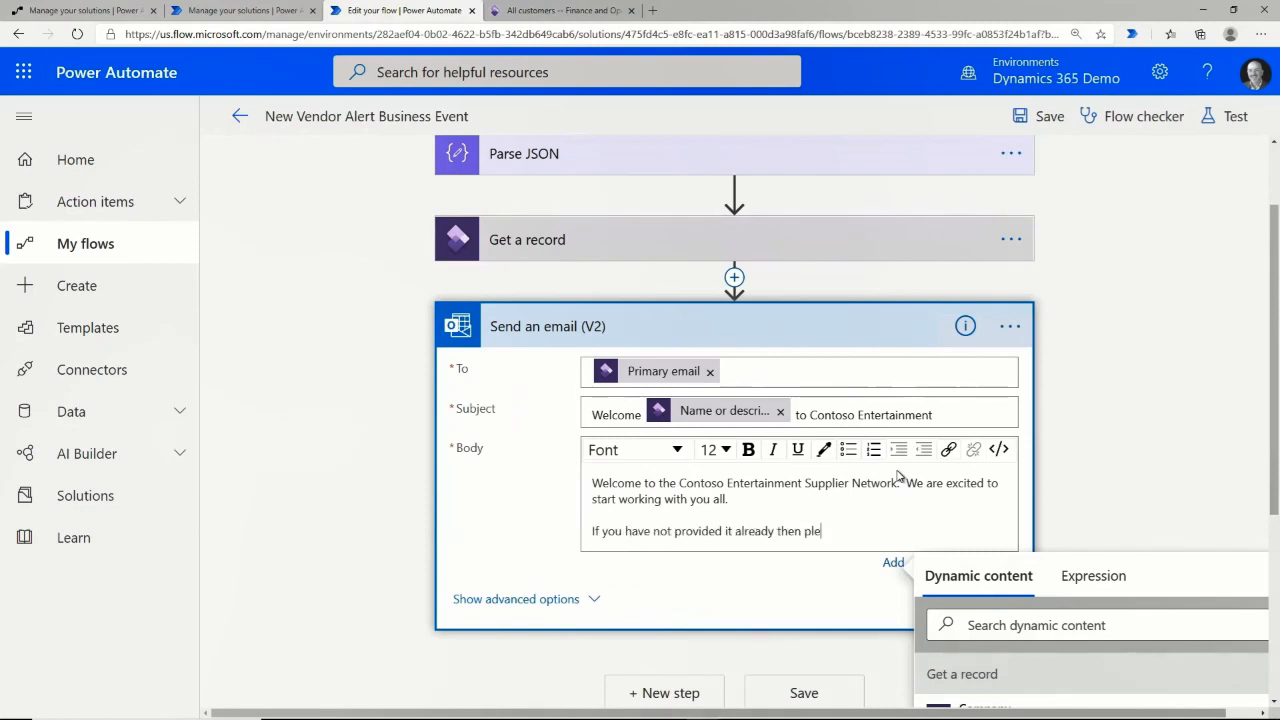
{"action": "type", "text": "ase forward us a W-9 so that we can compl"}
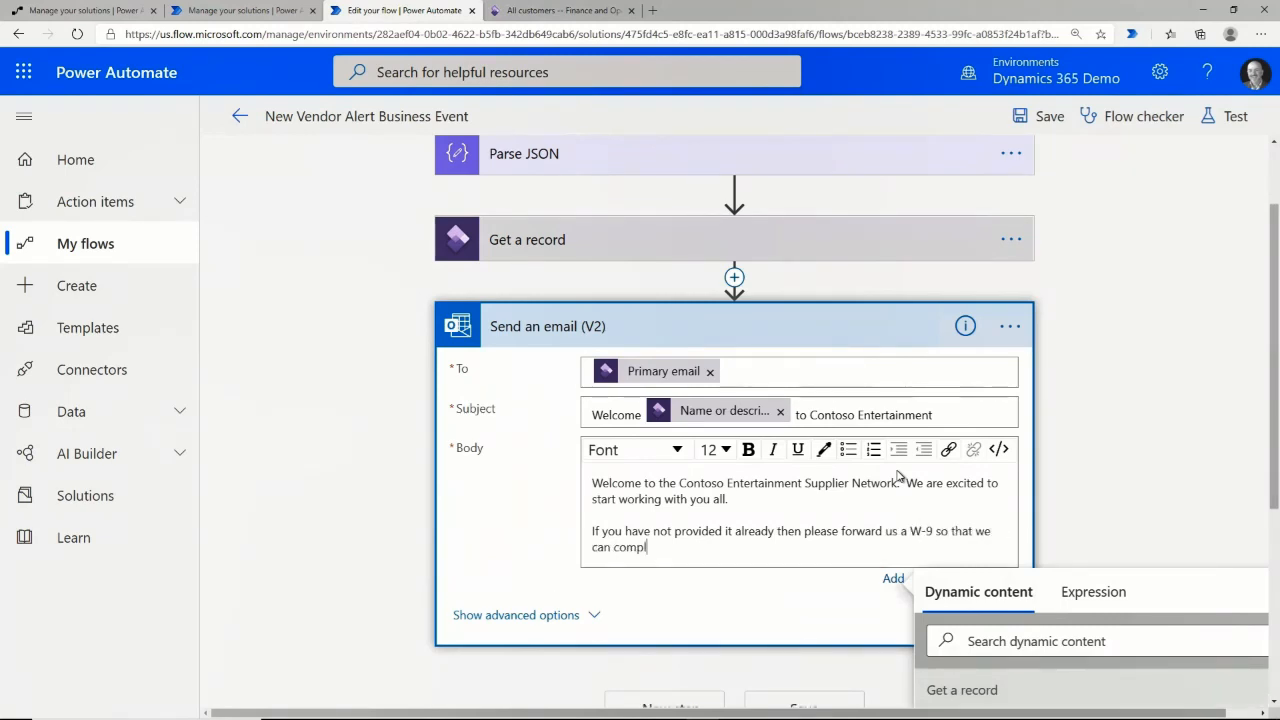
{"action": "type", "text": "ete the onboarding pro"}
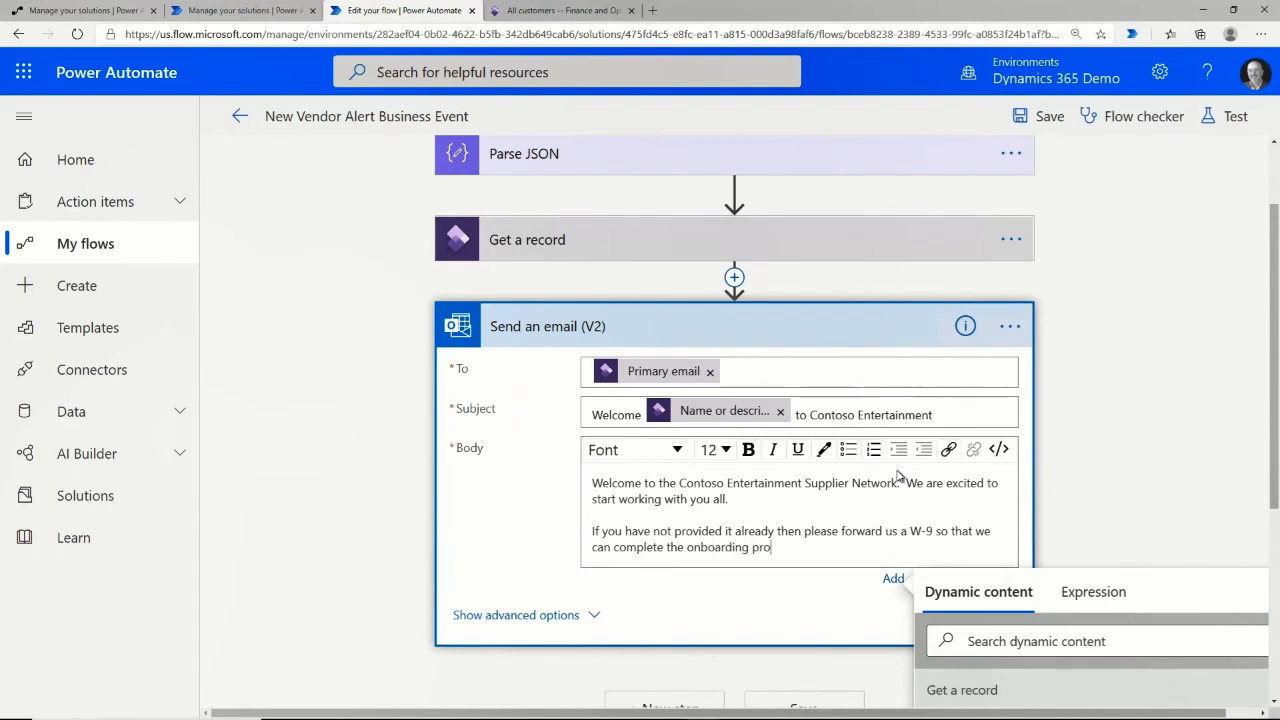
{"action": "type", "text": "cess."}
Add a bold 'Contoso Entertainment Supplier Network.' sign-off line and save the flow.
{"action": "key", "text": "Return"}
{"action": "key", "text": "Return"}
{"action": "type", "text": "Contoso En"}
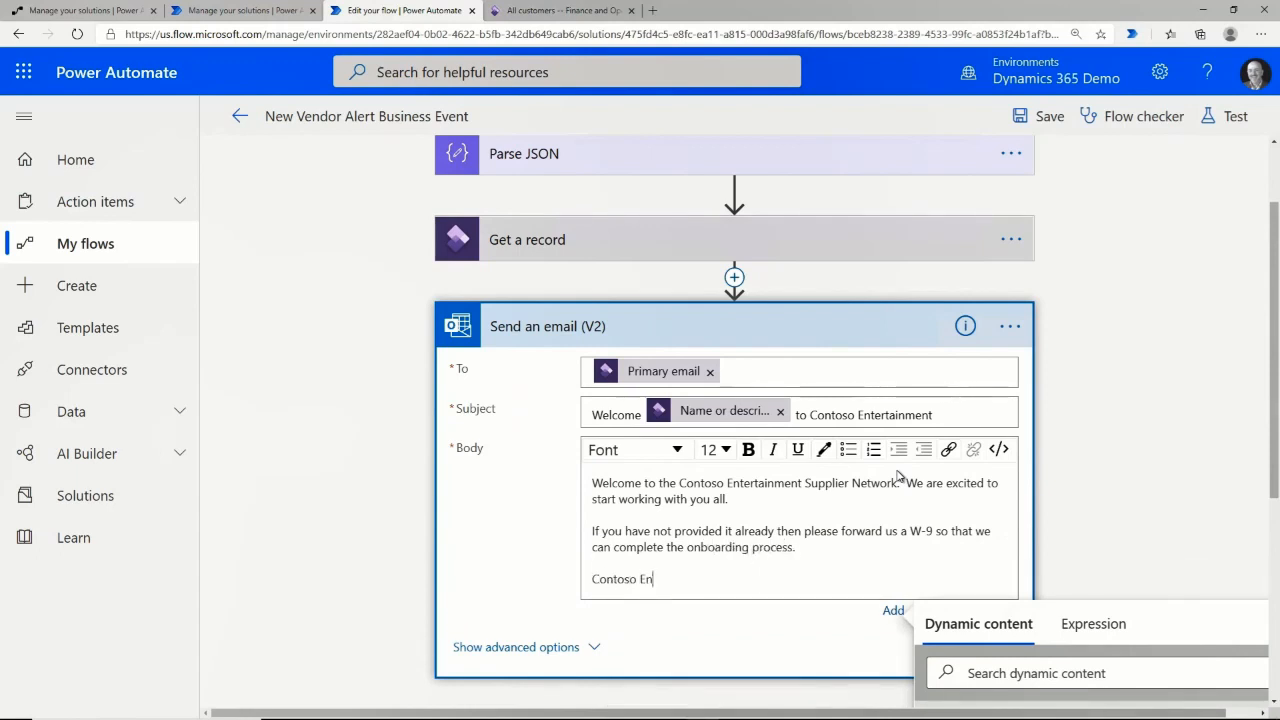
{"action": "type", "text": "tertainment Supplier "}
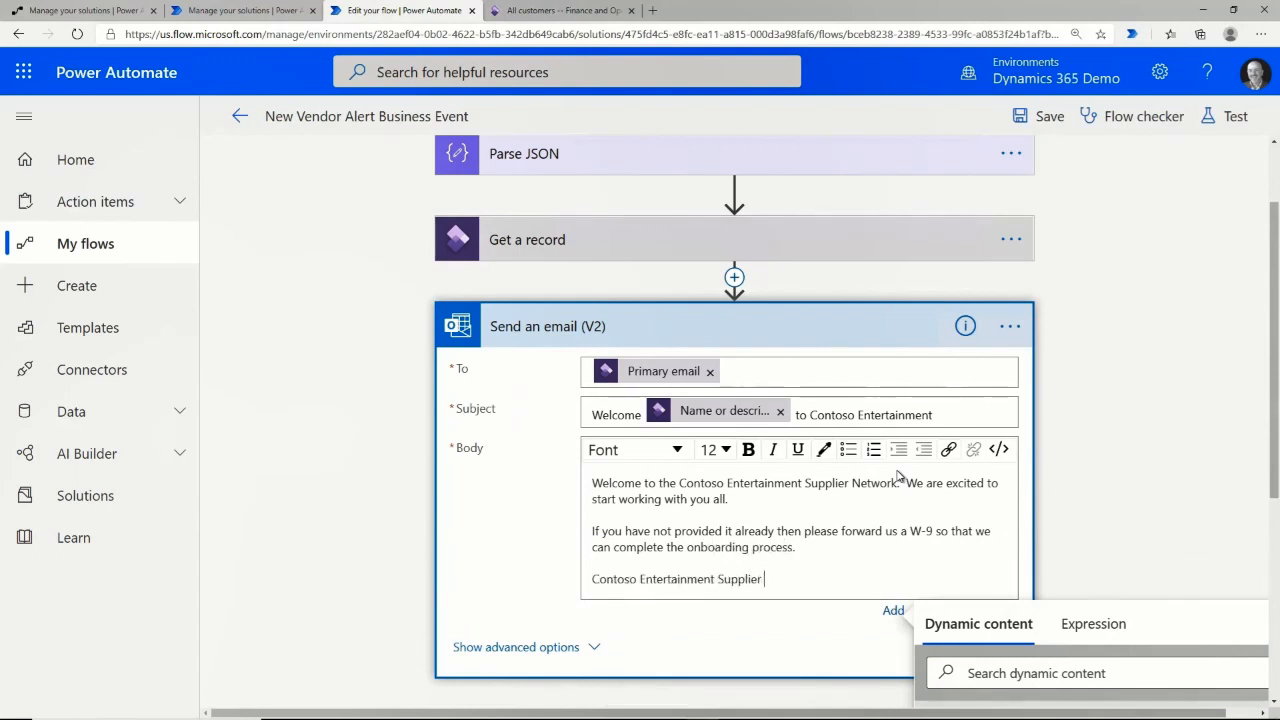
{"action": "type", "text": "Network."}
{"action": "key", "text": "shift+Home"}
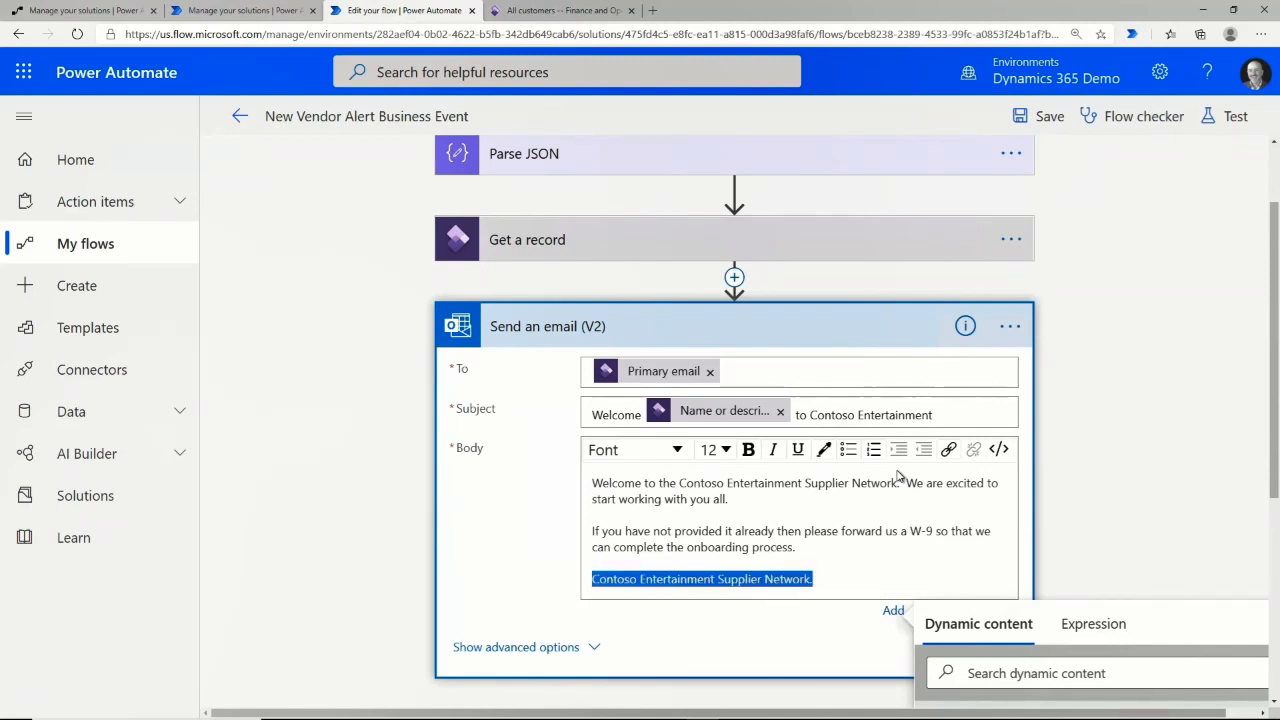
{"action": "left_click", "coordinate": [748, 450]}
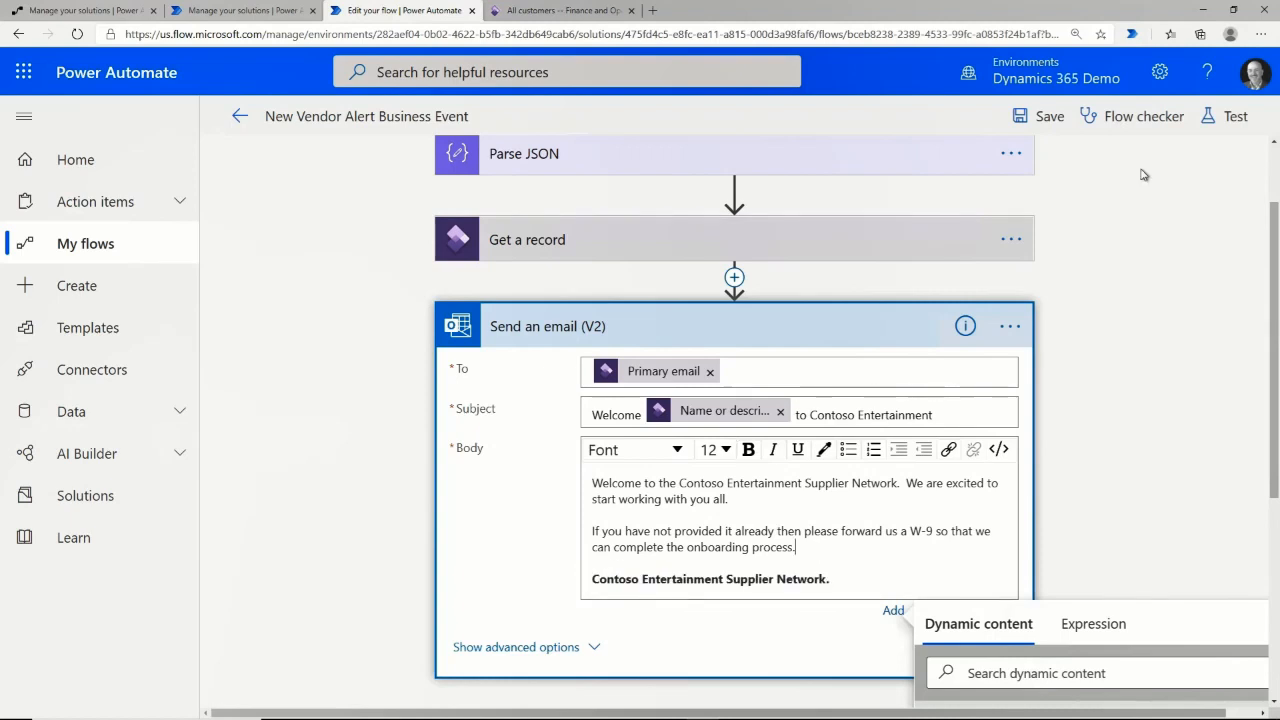
{"action": "left_click", "coordinate": [1057, 117]}
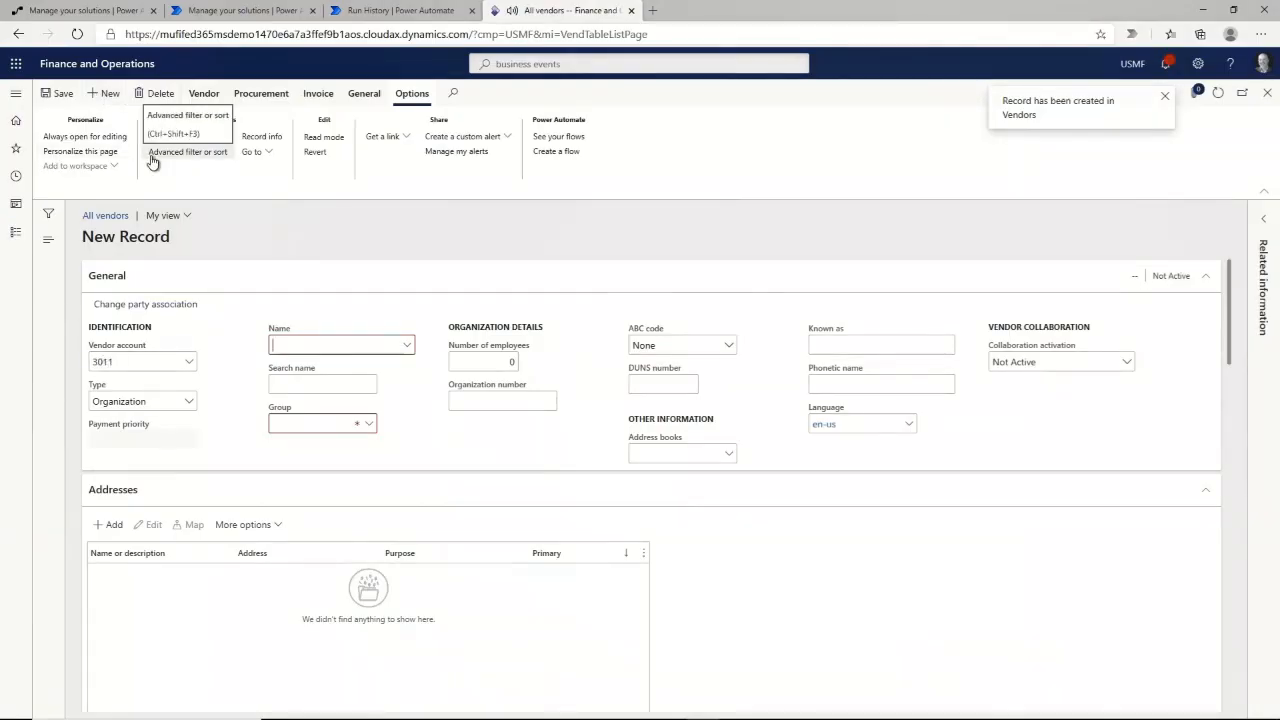
Enter vendor name 'Industrial Piping & Fab' with vendor group 30.
{"action": "type", "text": "Industria"}
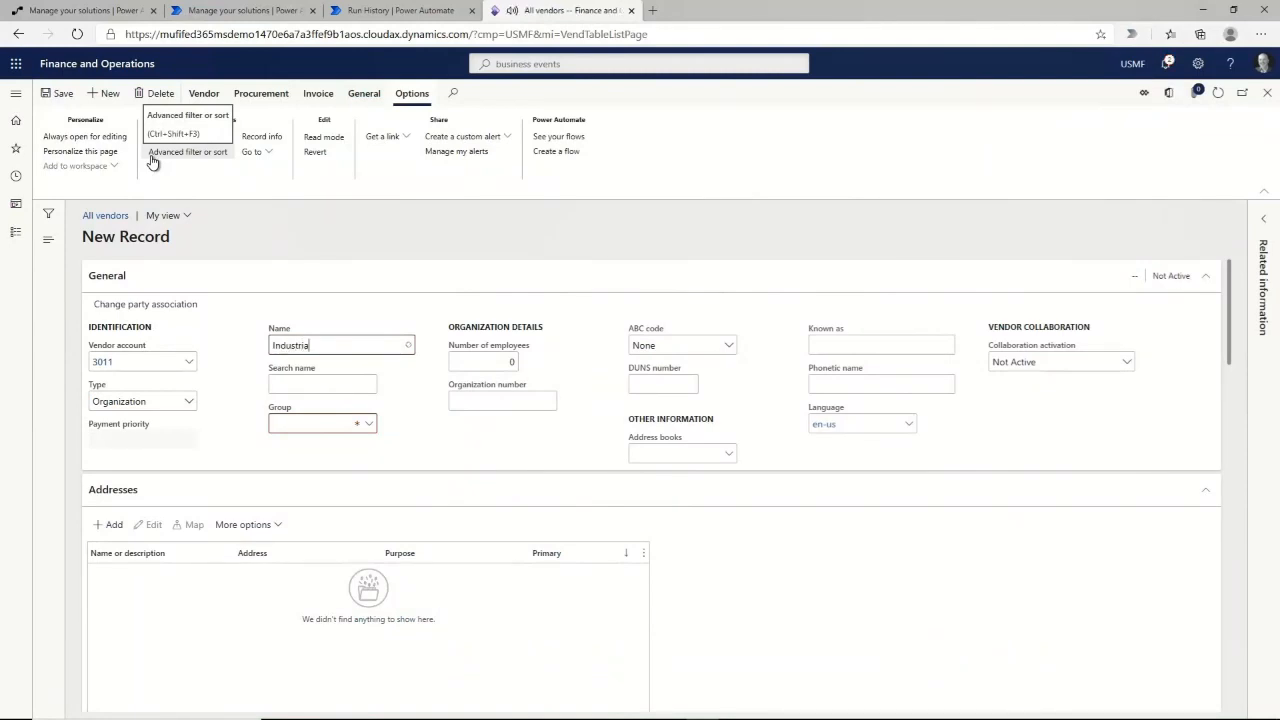
{"action": "type", "text": "l Piping & Fab"}
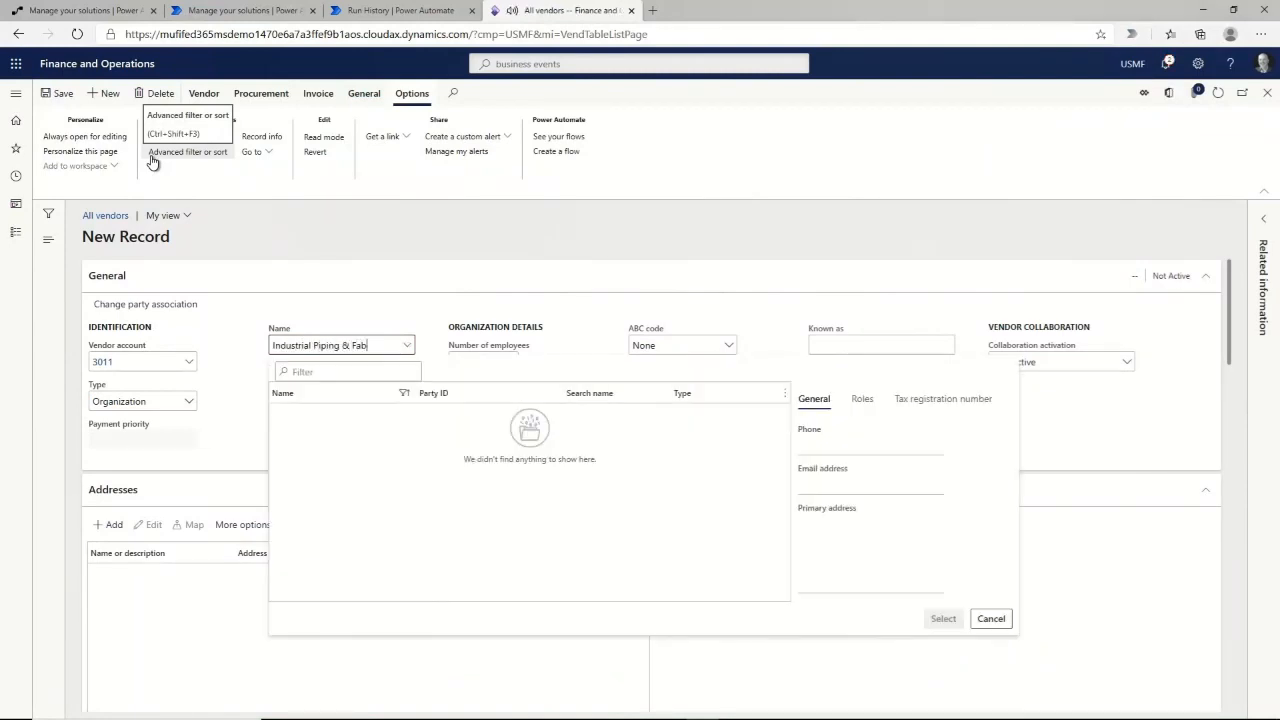
{"action": "key", "text": "Tab"}
{"action": "type", "text": "30"}
{"action": "key", "text": "Tab"}
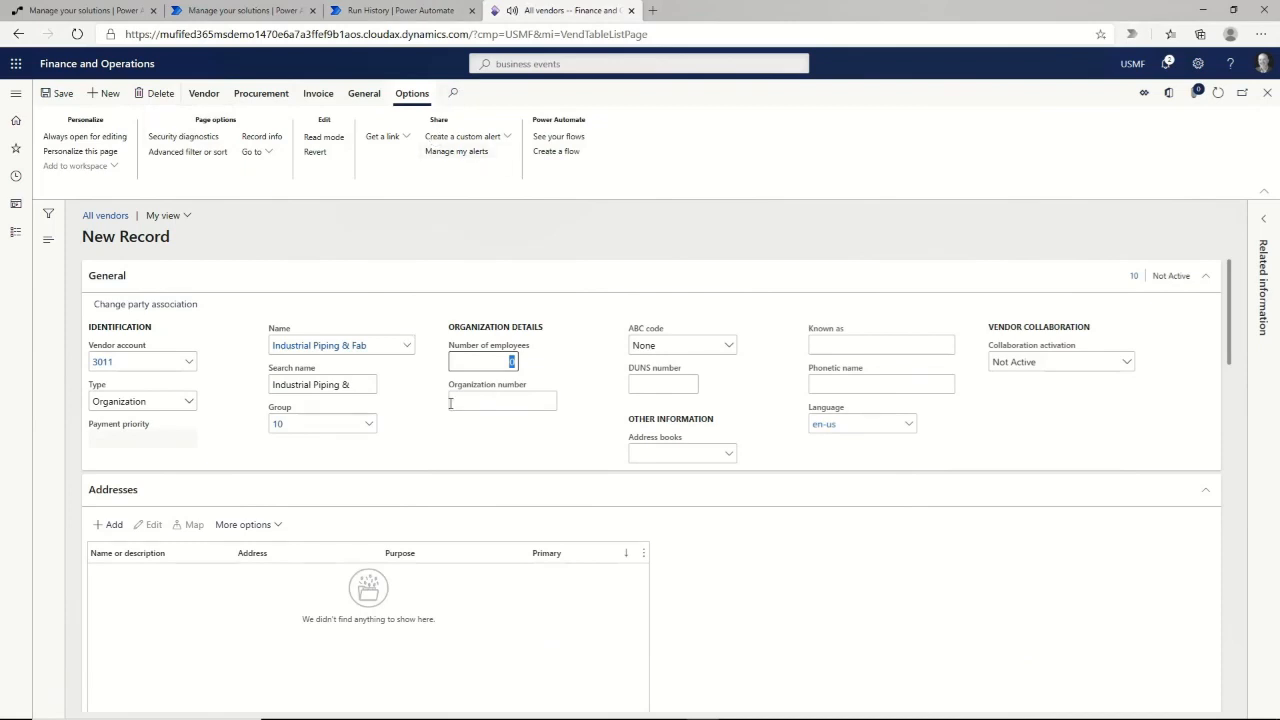
{"action": "scroll", "coordinate": [396, 503], "scroll_direction": "down", "scroll_amount": 3}
Add a primary 'Industrial Supply Email' contact with the vendor's email address and save the vendor.
{"action": "left_click", "coordinate": [108, 378]}
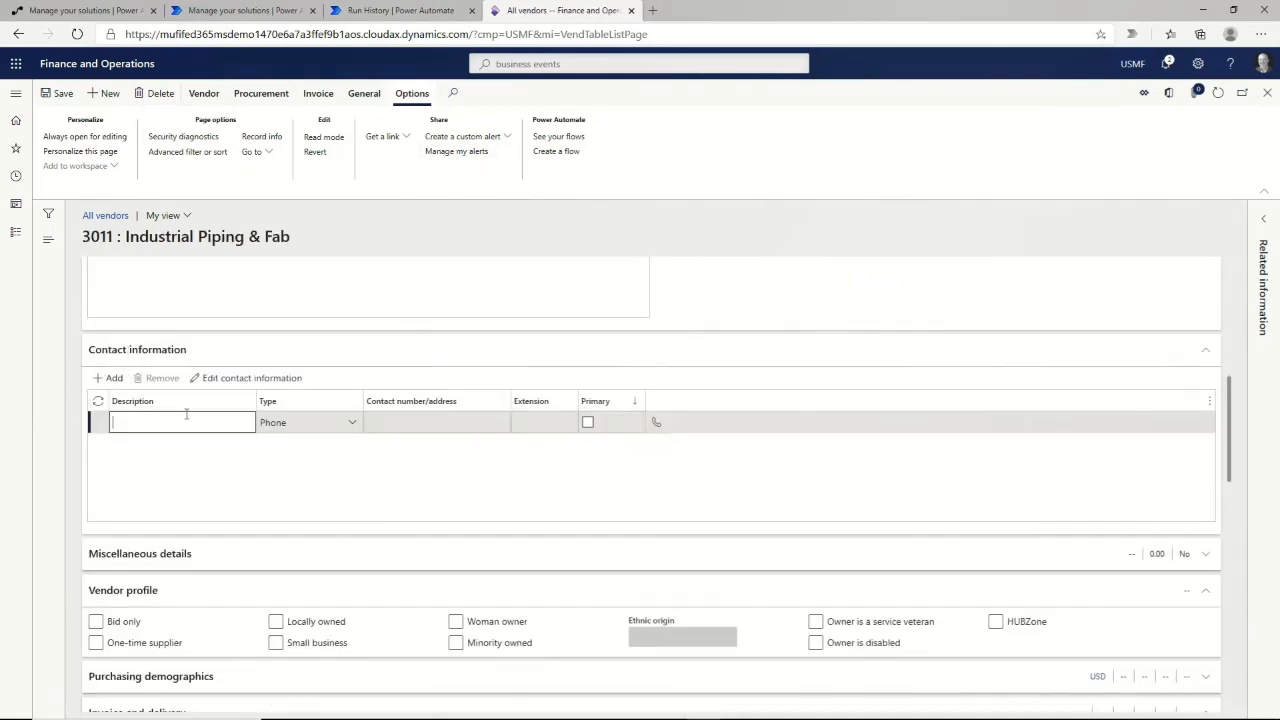
{"action": "type", "text": "Industrial Supply "}
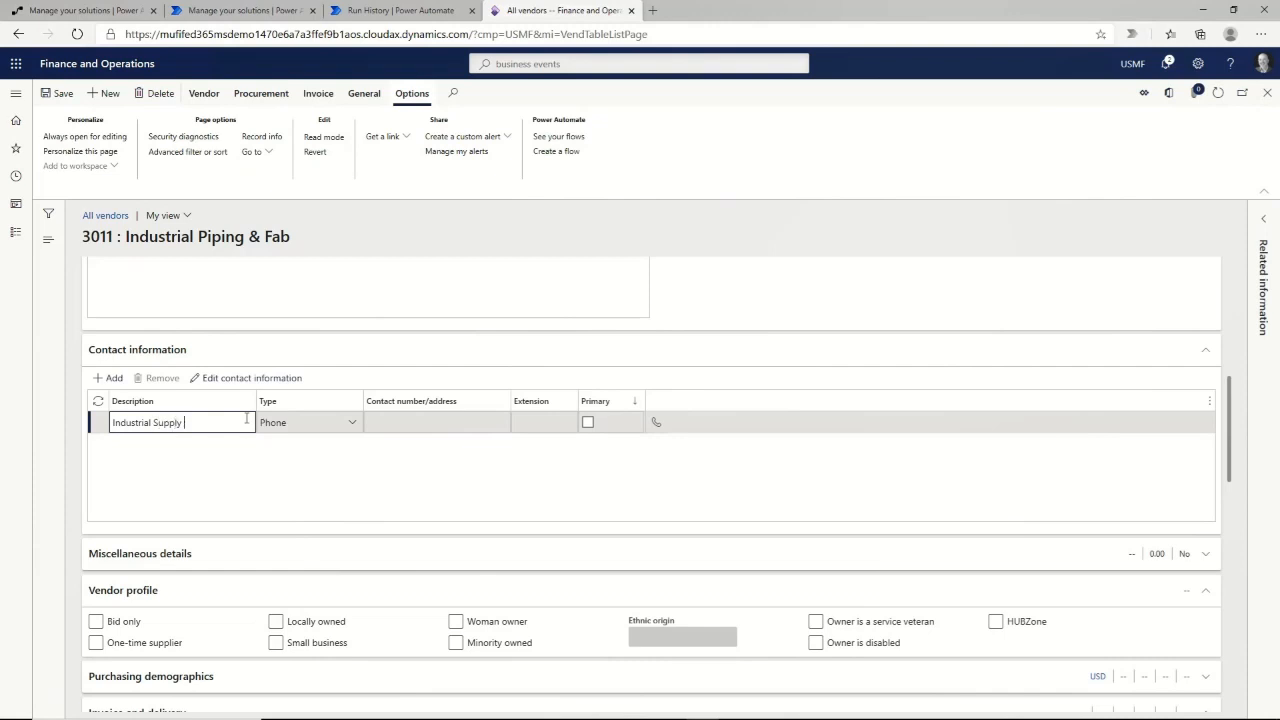
{"action": "type", "text": "Email"}
{"action": "key", "text": "Tab"}
{"action": "type", "text": "e"}
{"action": "key", "text": "Tab"}
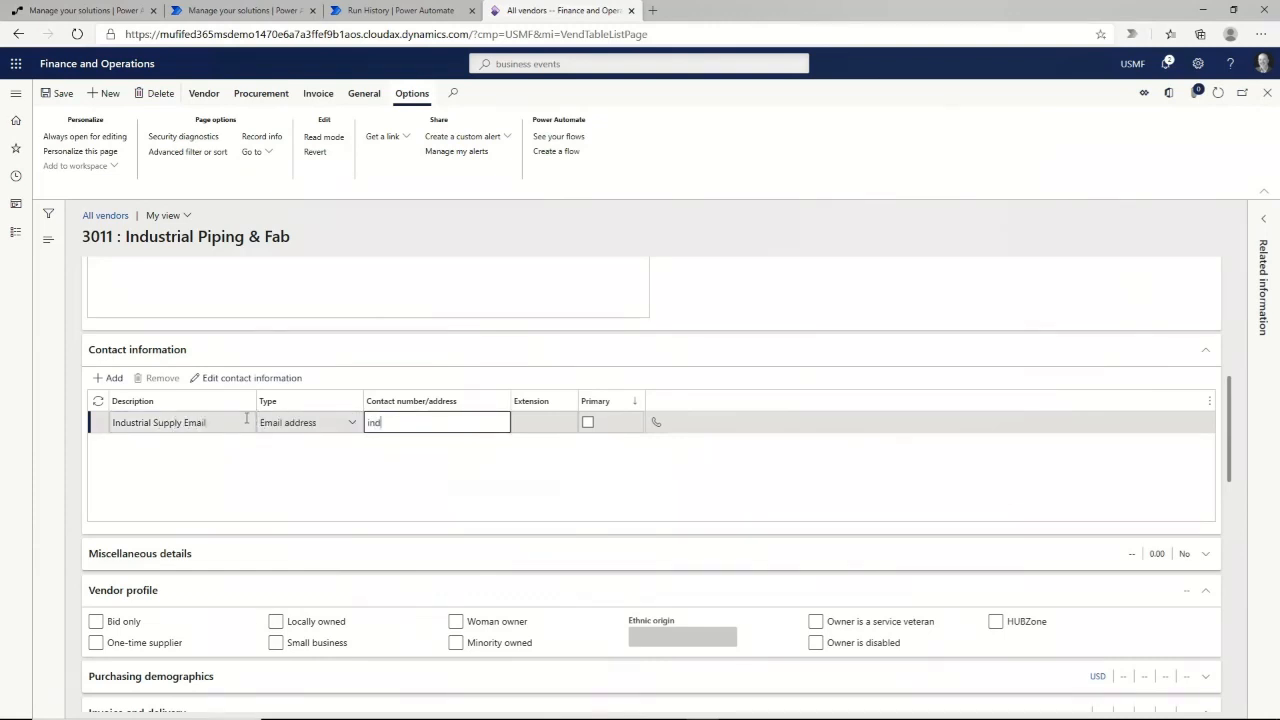
{"action": "left_click", "coordinate": [587, 422]}
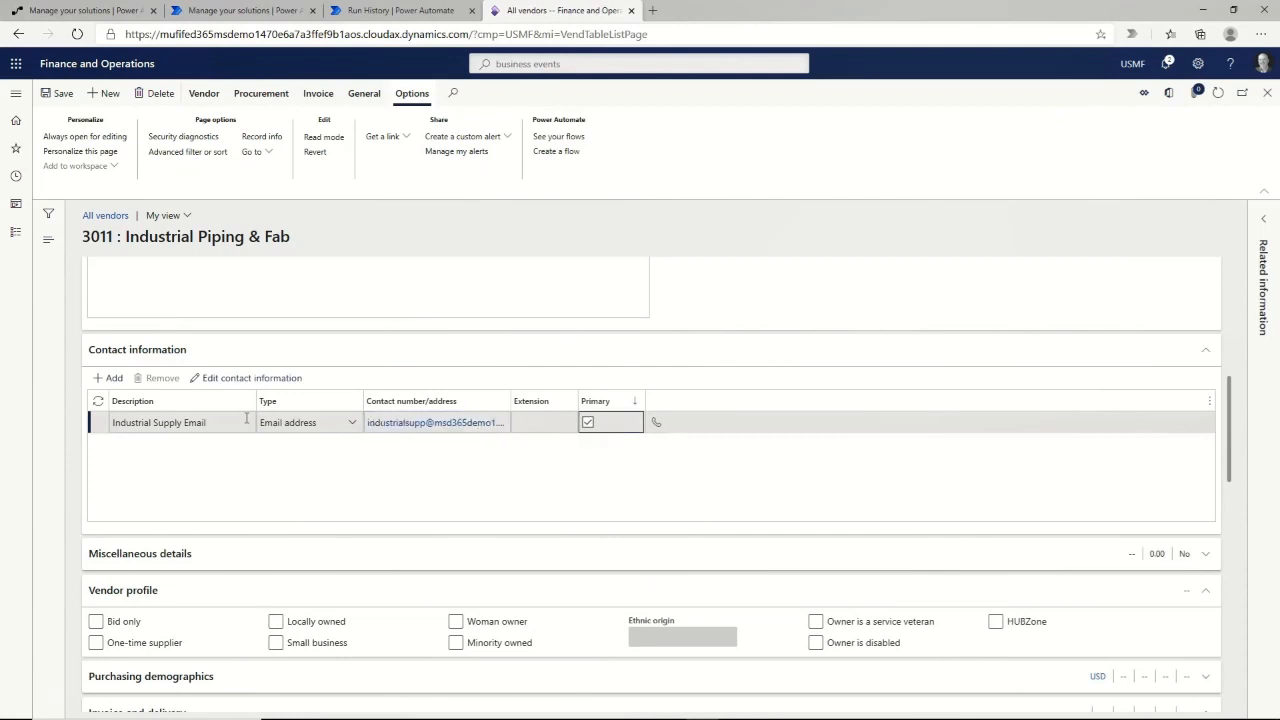
{"action": "left_click", "coordinate": [53, 93]}
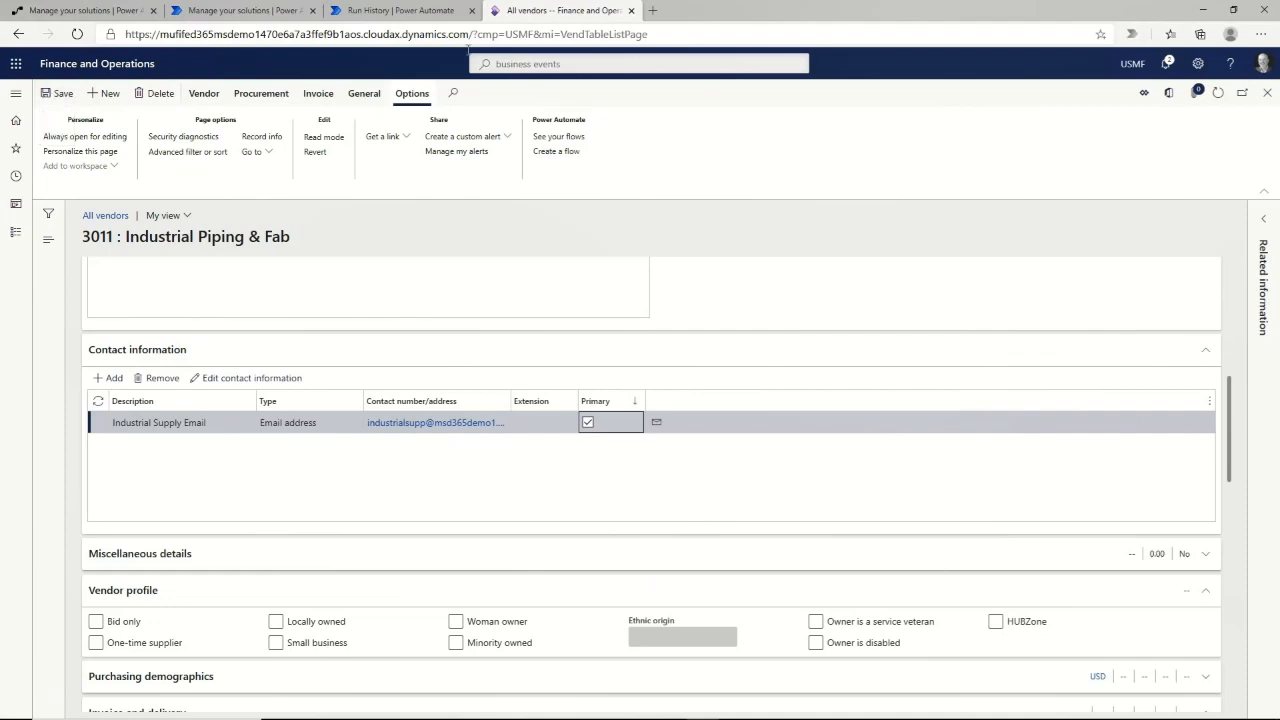
{"action": "left_click", "coordinate": [405, 10]}
Refresh the flow runs and inspect the 12:45 PM run's Send an email (V2) inputs.
{"action": "left_click", "coordinate": [822, 598]}
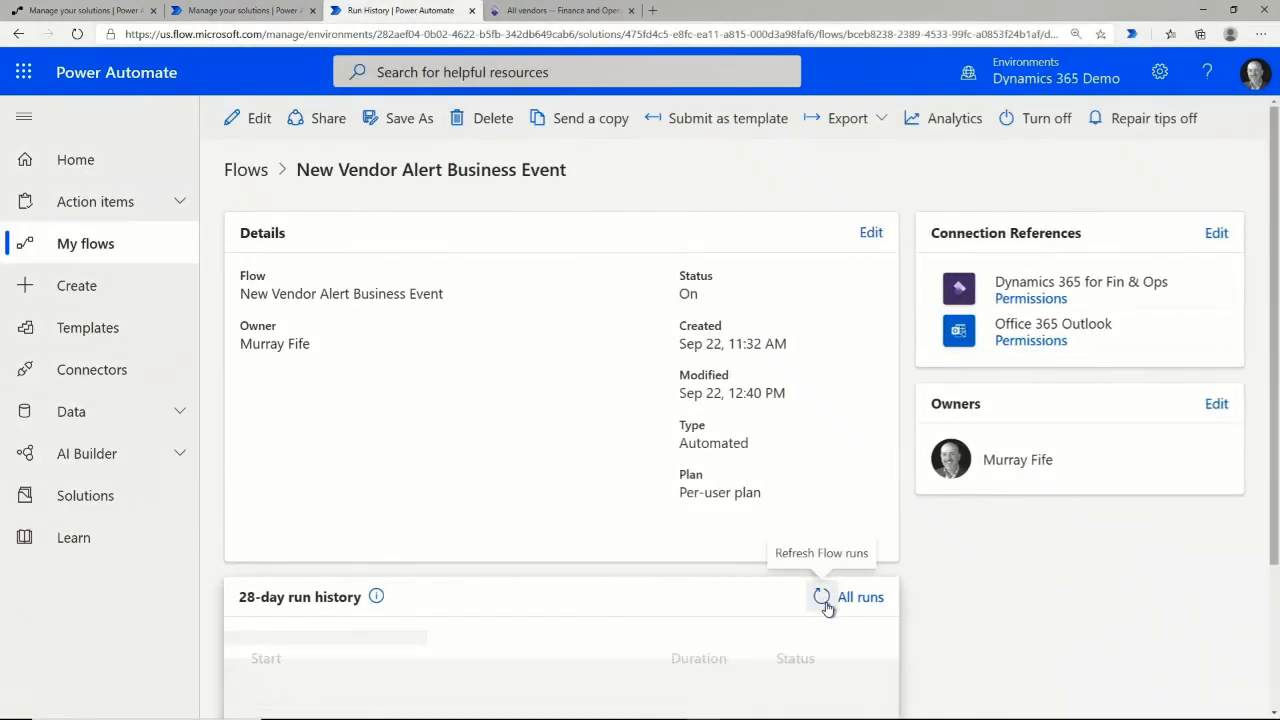
{"action": "scroll", "coordinate": [423, 580], "scroll_direction": "down", "scroll_amount": 2}
{"action": "left_click", "coordinate": [396, 520]}
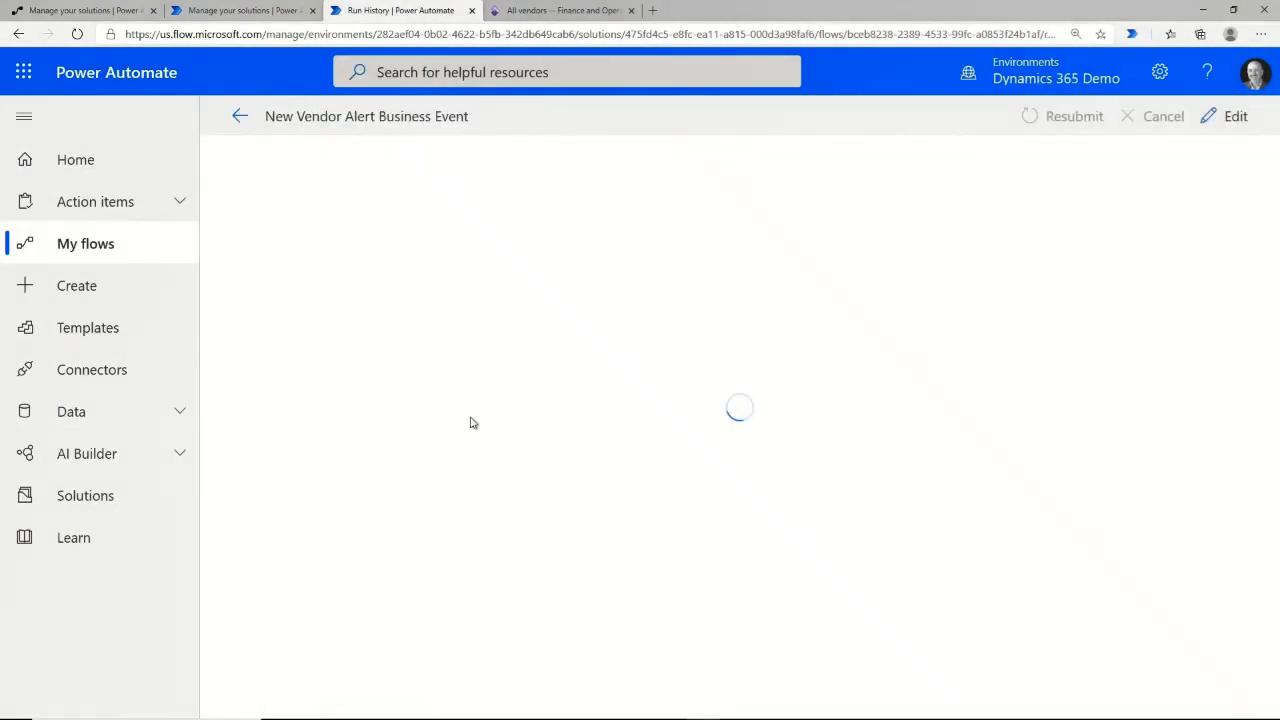
{"action": "left_click", "coordinate": [588, 481]}
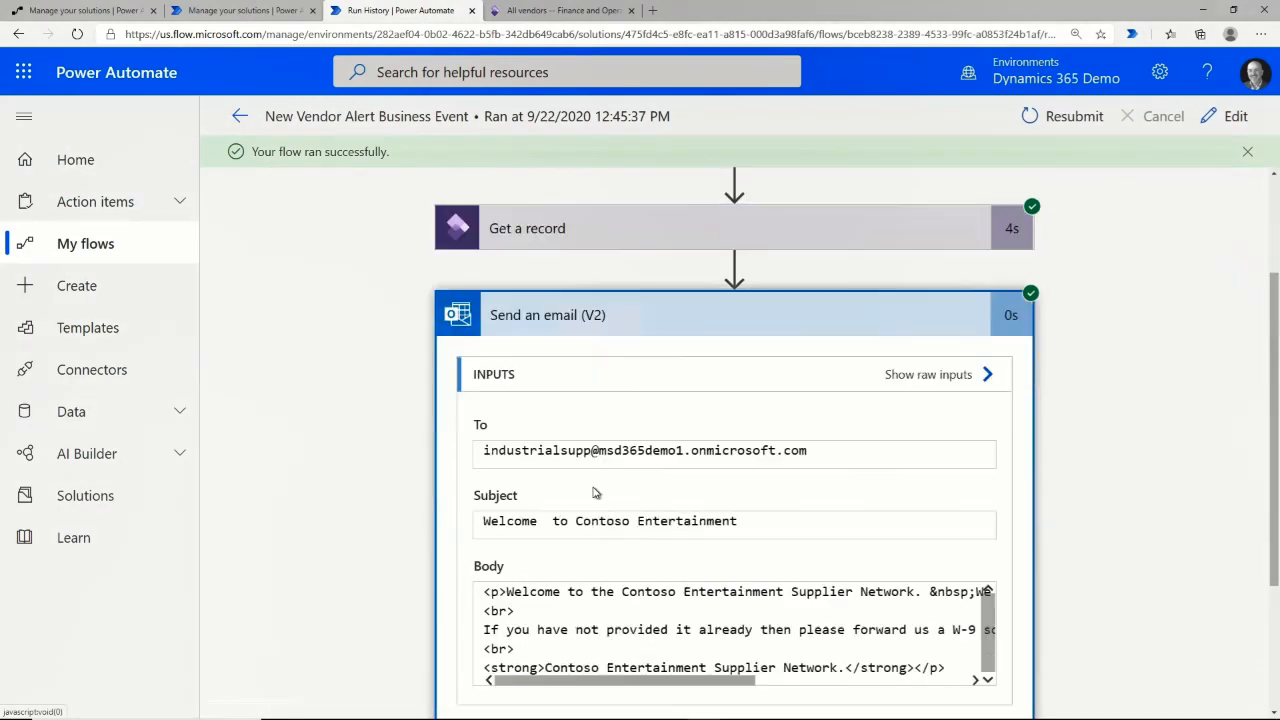
Check Outlook for the 'Welcome to Contoso Entertainment' email sent to the vendor.
{"action": "key", "text": "alt+Tab"}
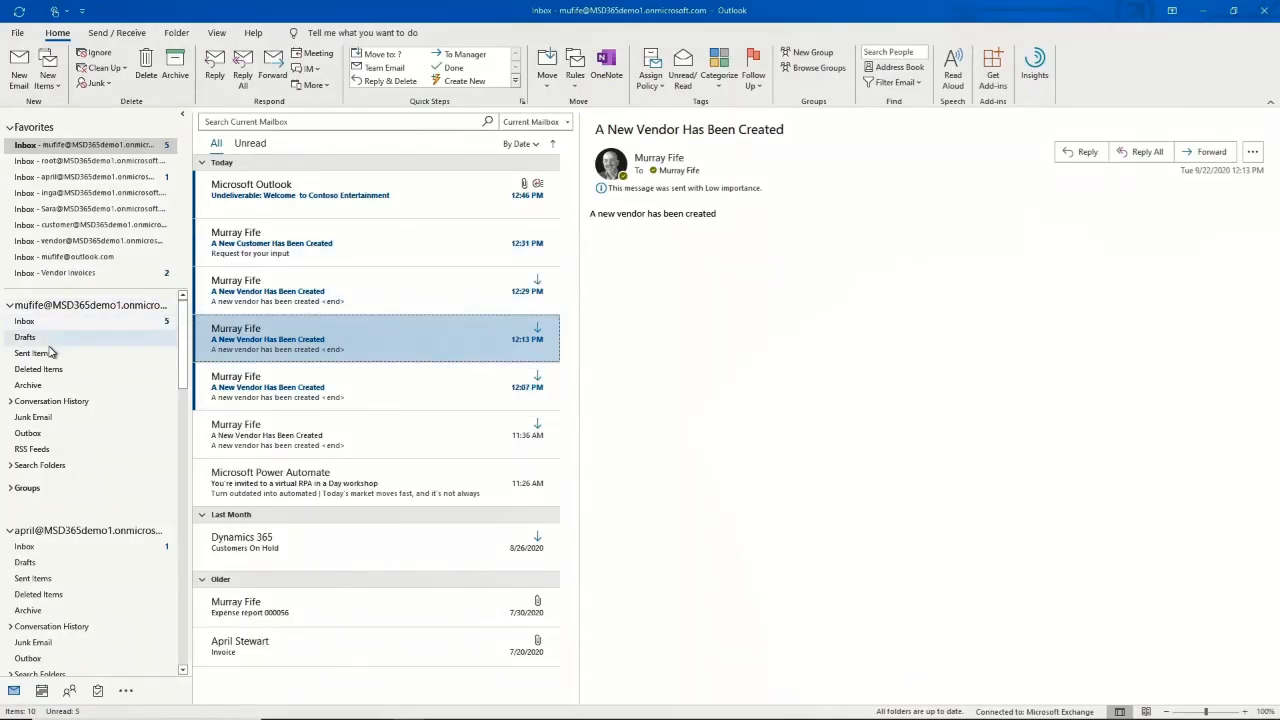
{"action": "left_click", "coordinate": [40, 353]}
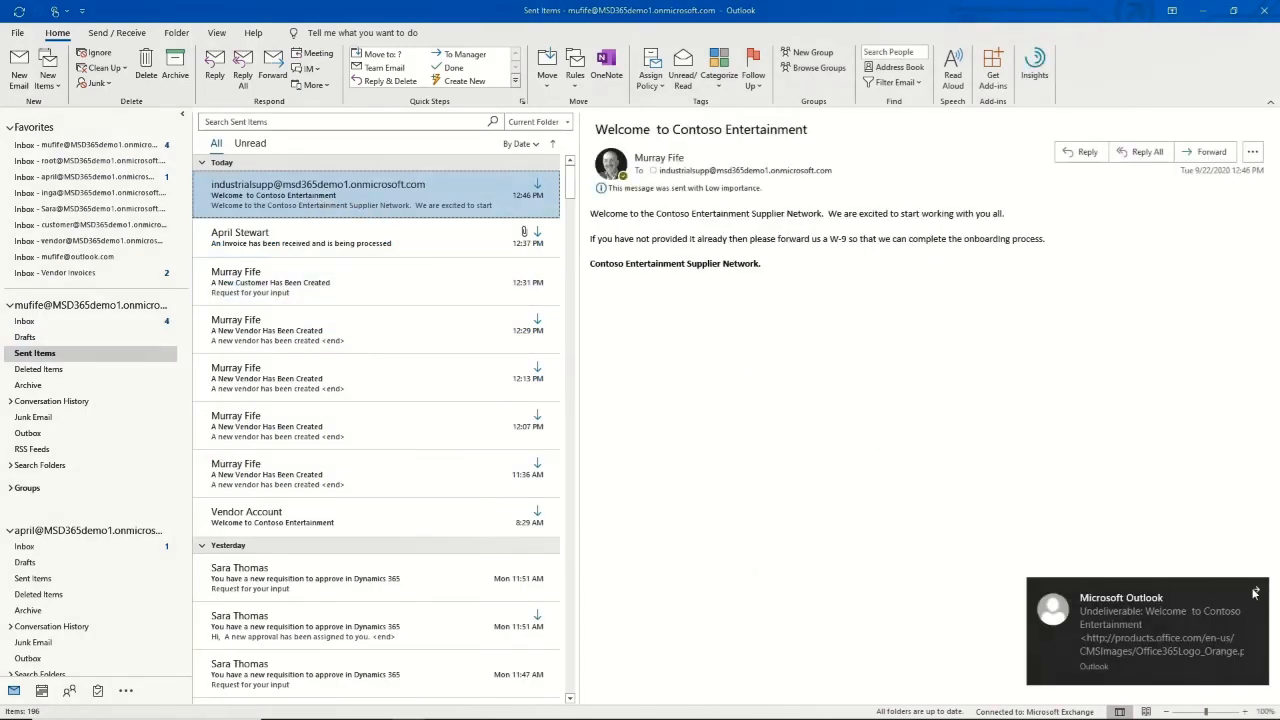
{"action": "left_click", "coordinate": [1255, 593]}
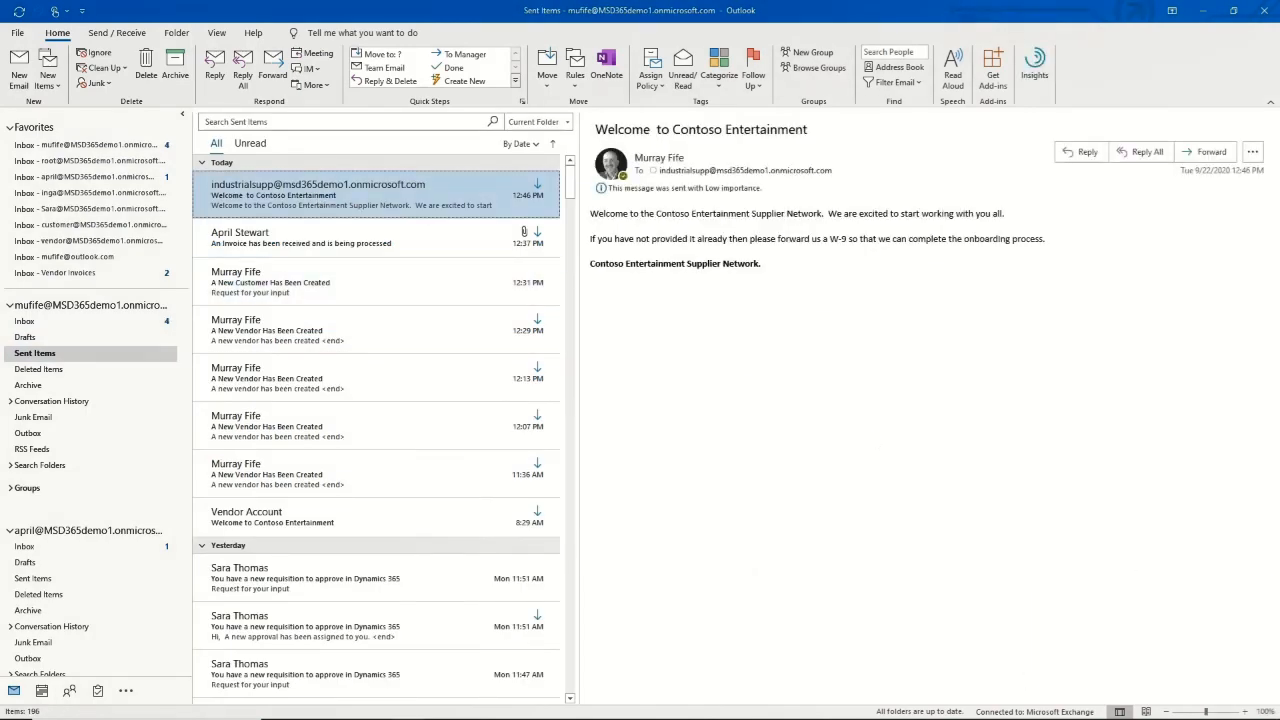
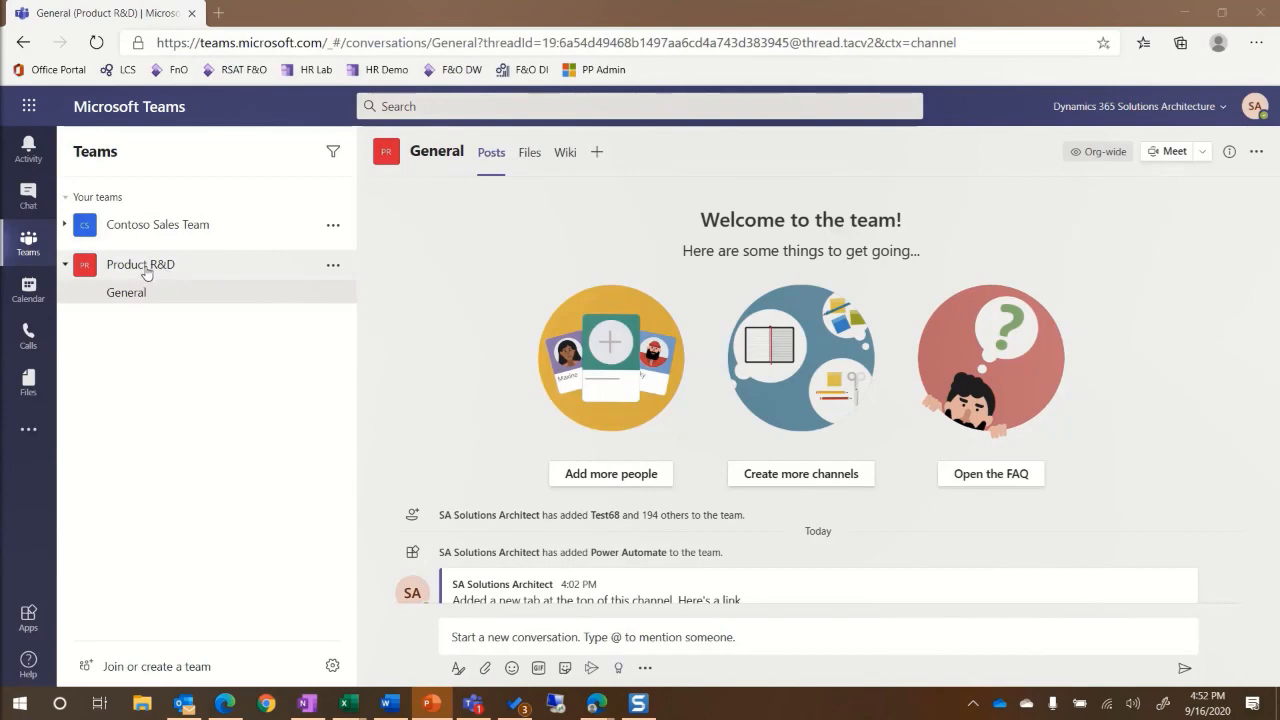
Start adding a new tab to the Product R&D team's General channel.
{"action": "left_click", "coordinate": [596, 154]}
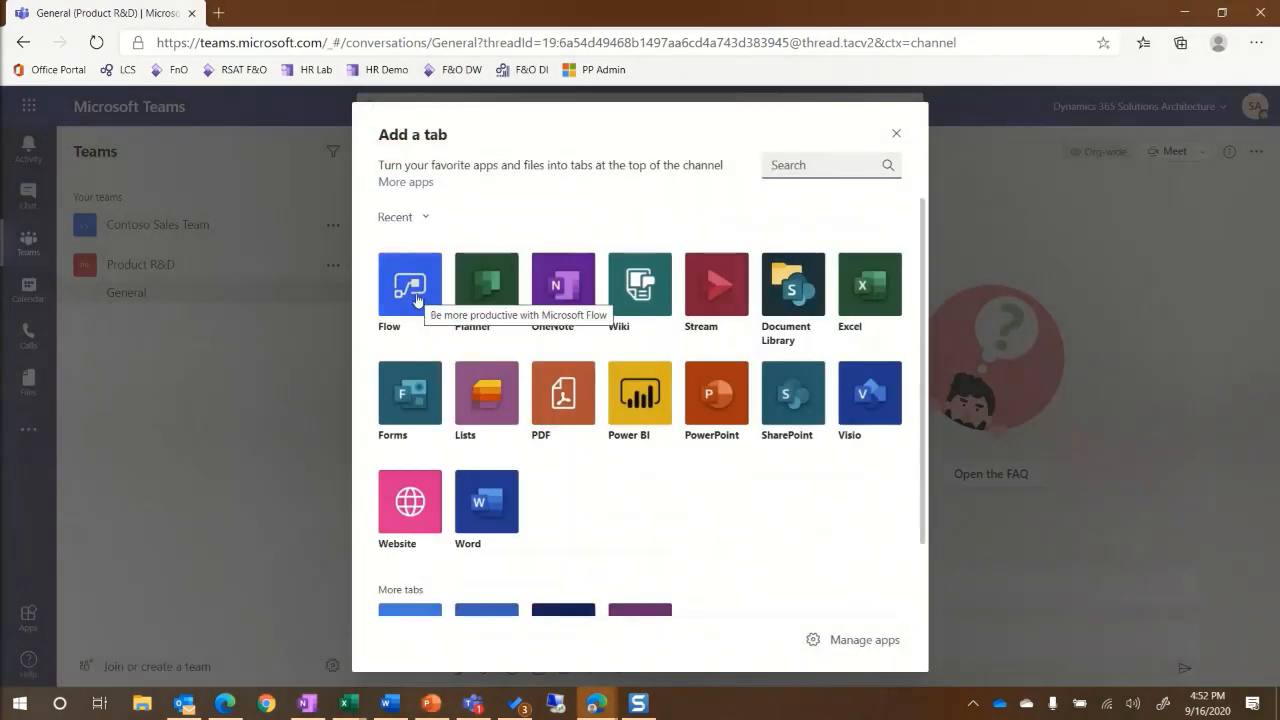
Add a Flow tab to the channel and create the manually triggered instant flow 'New Product Release'.
{"action": "left_click", "coordinate": [417, 299]}
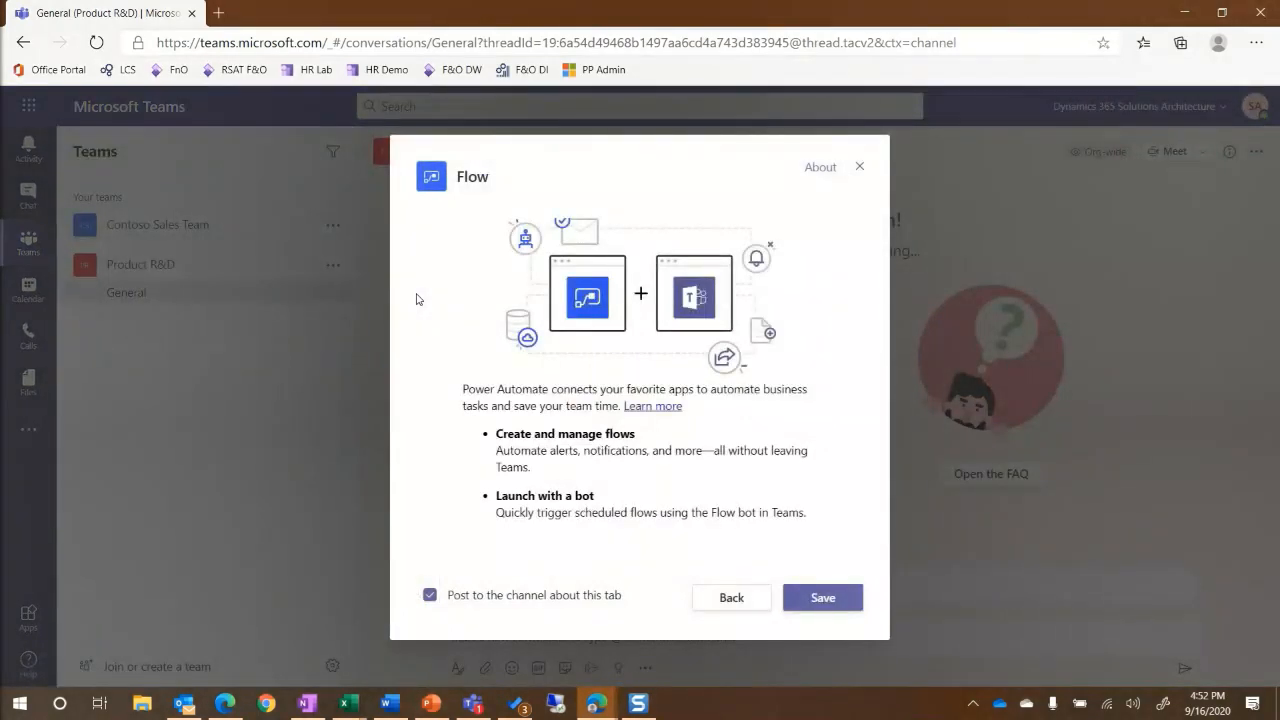
{"action": "left_click", "coordinate": [828, 601]}
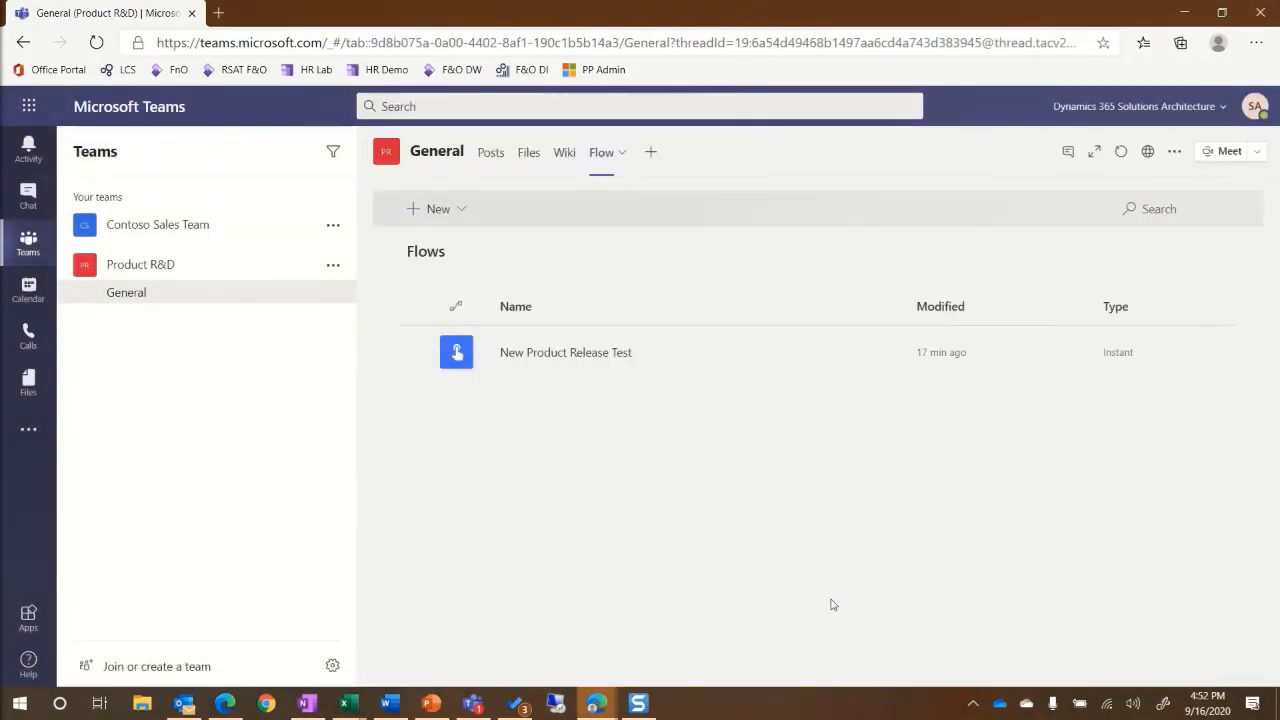
{"action": "left_click", "coordinate": [443, 210]}
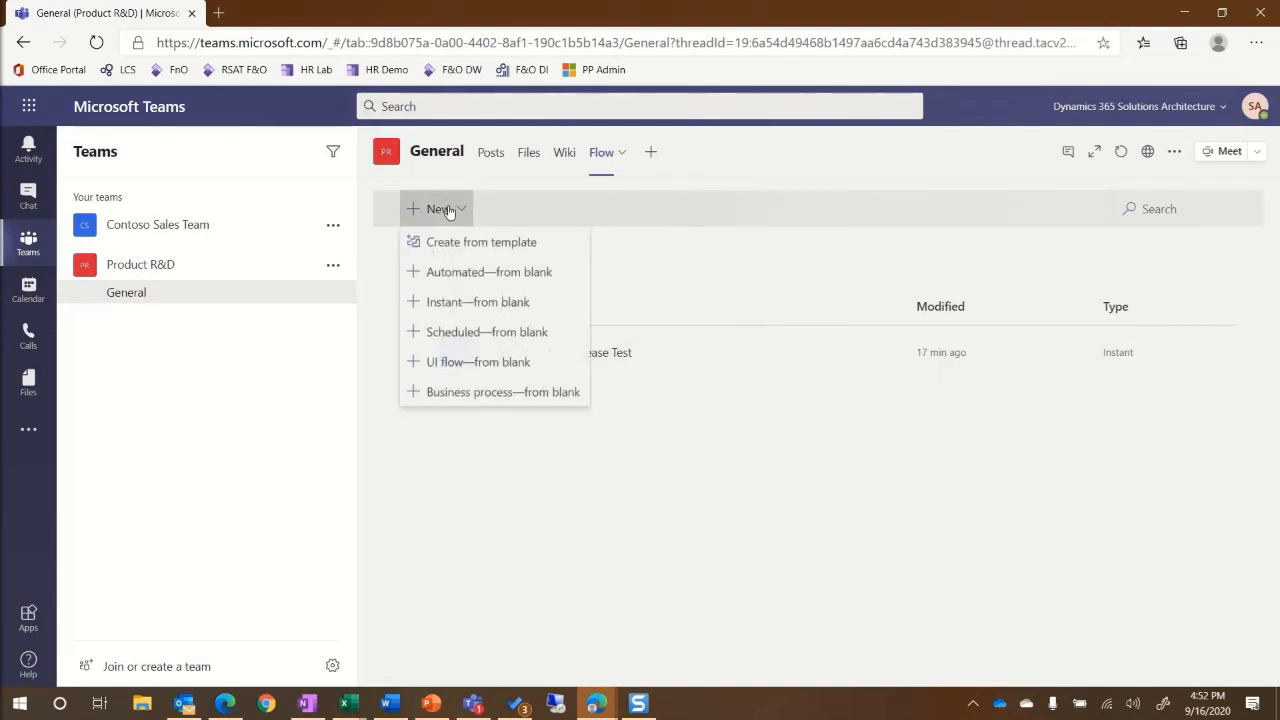
{"action": "left_click", "coordinate": [439, 313]}
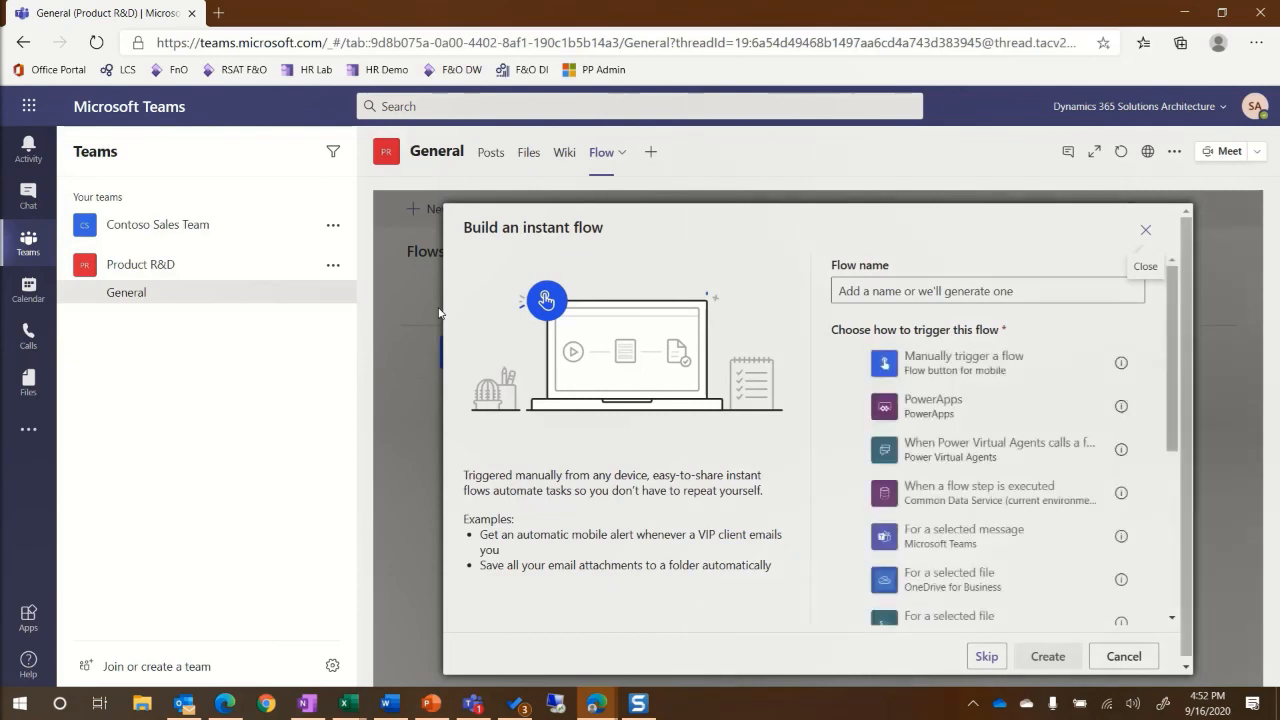
{"action": "left_click", "coordinate": [875, 291]}
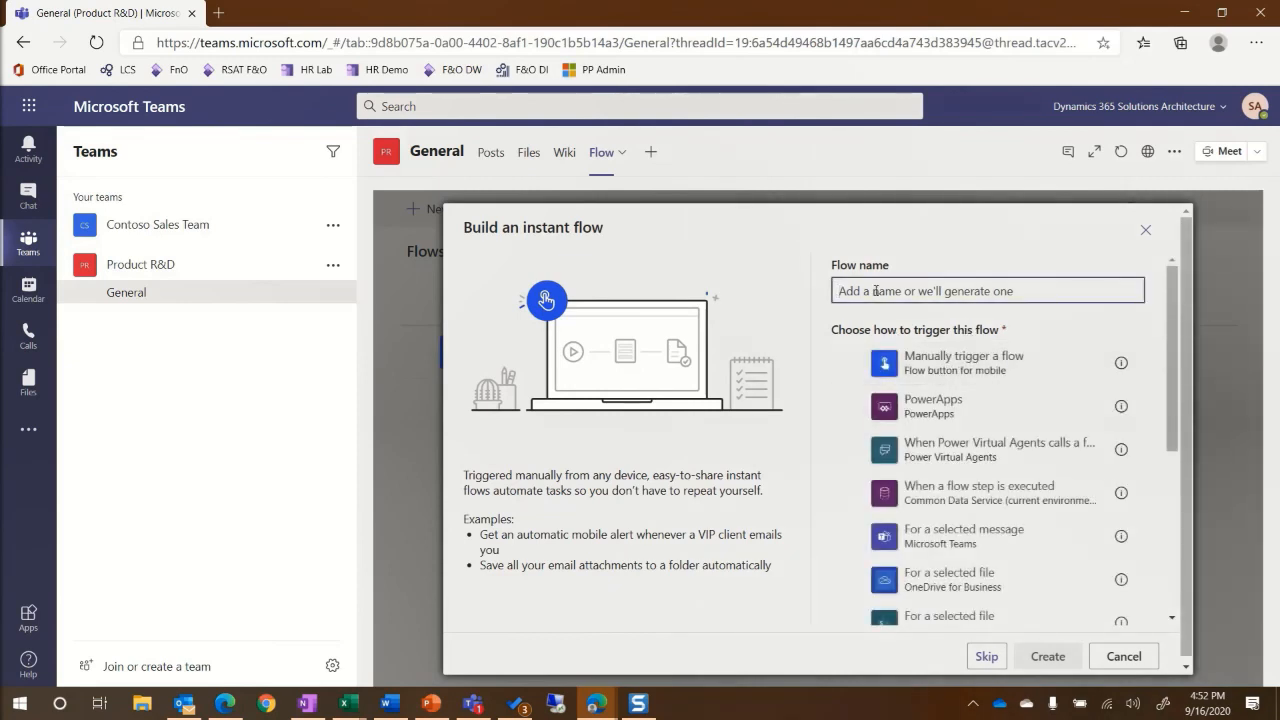
{"action": "type", "text": "New Produt"}
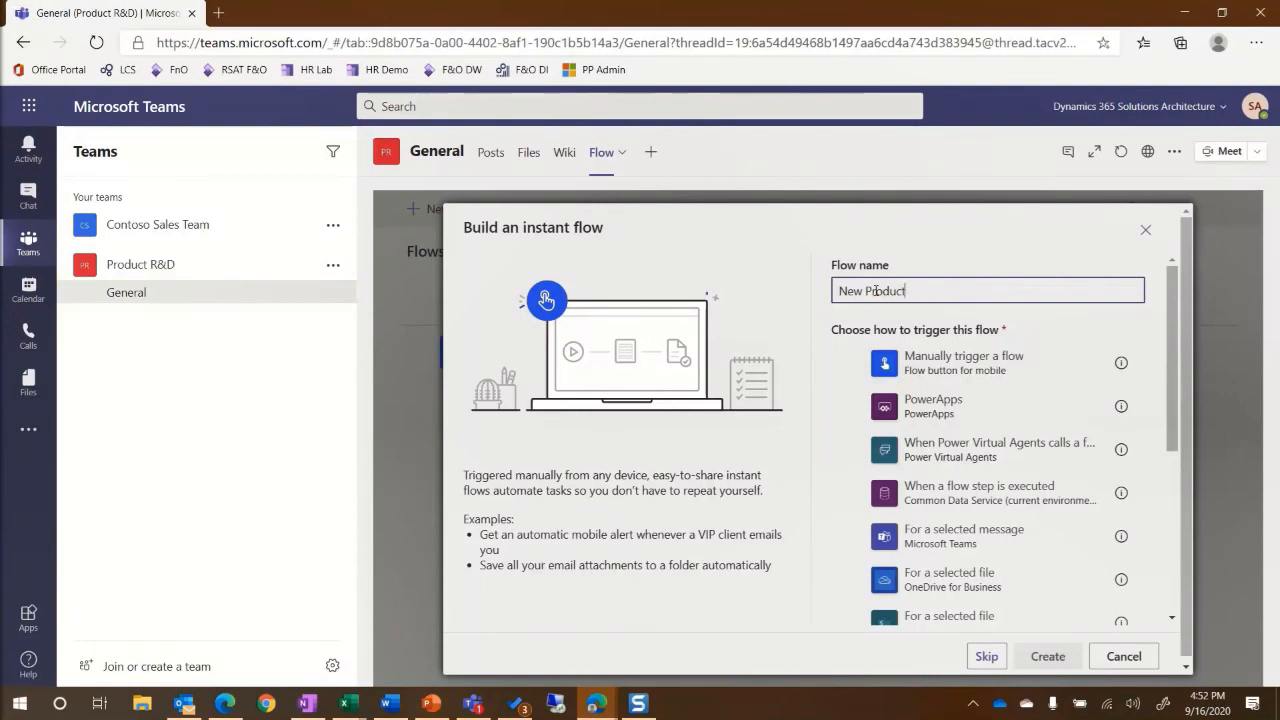
{"action": "left_click", "coordinate": [870, 366]}
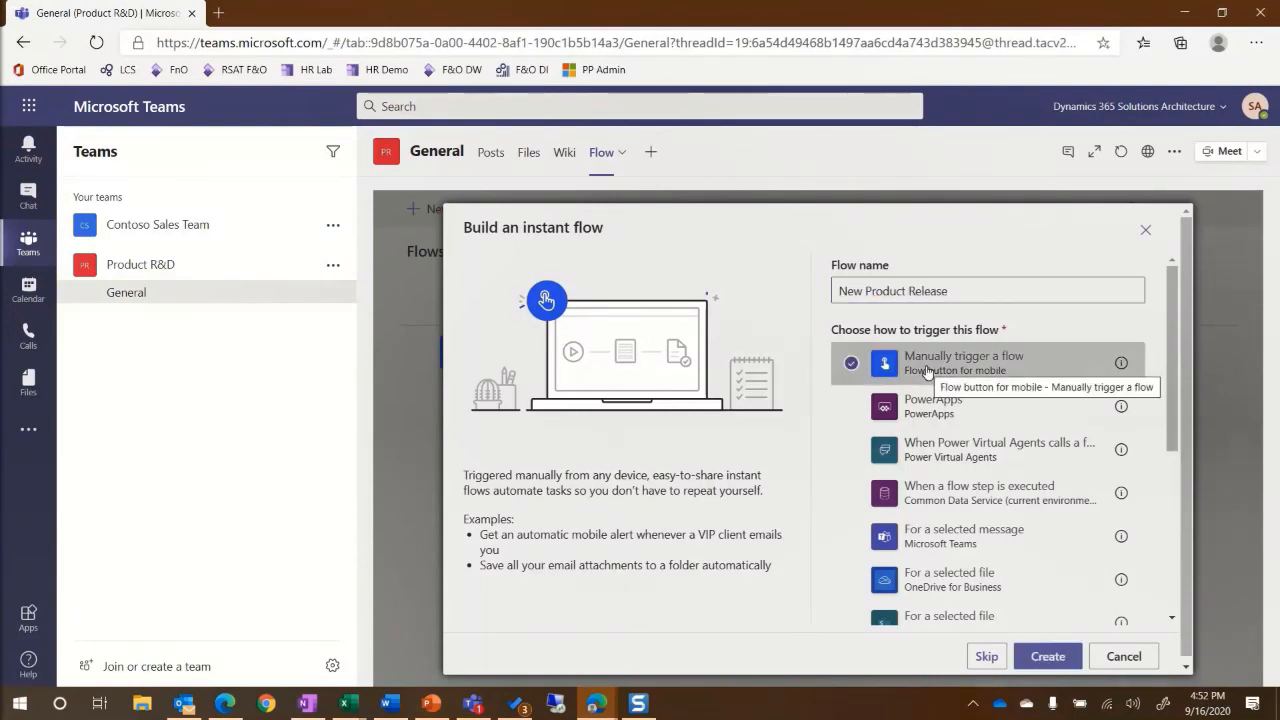
{"action": "left_click", "coordinate": [1040, 666]}
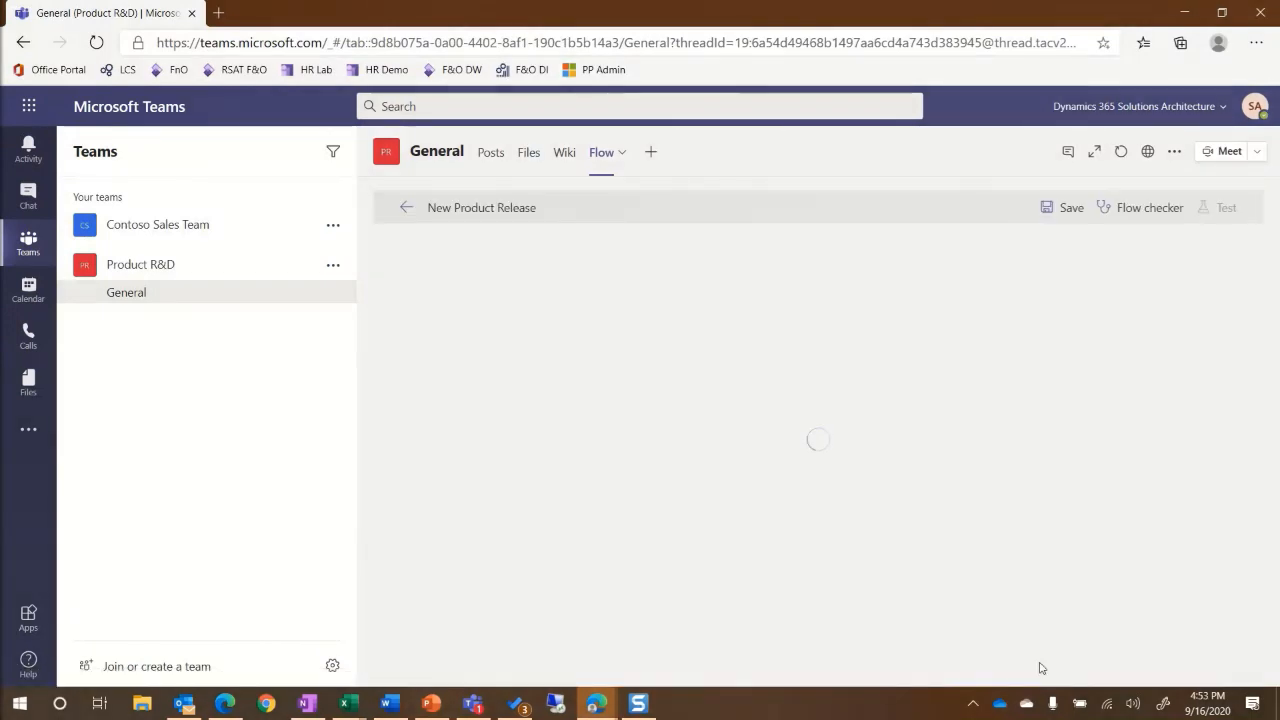
Give the manual trigger a 'Product number' text input that prompts for the product number.
{"action": "left_click", "coordinate": [738, 262]}
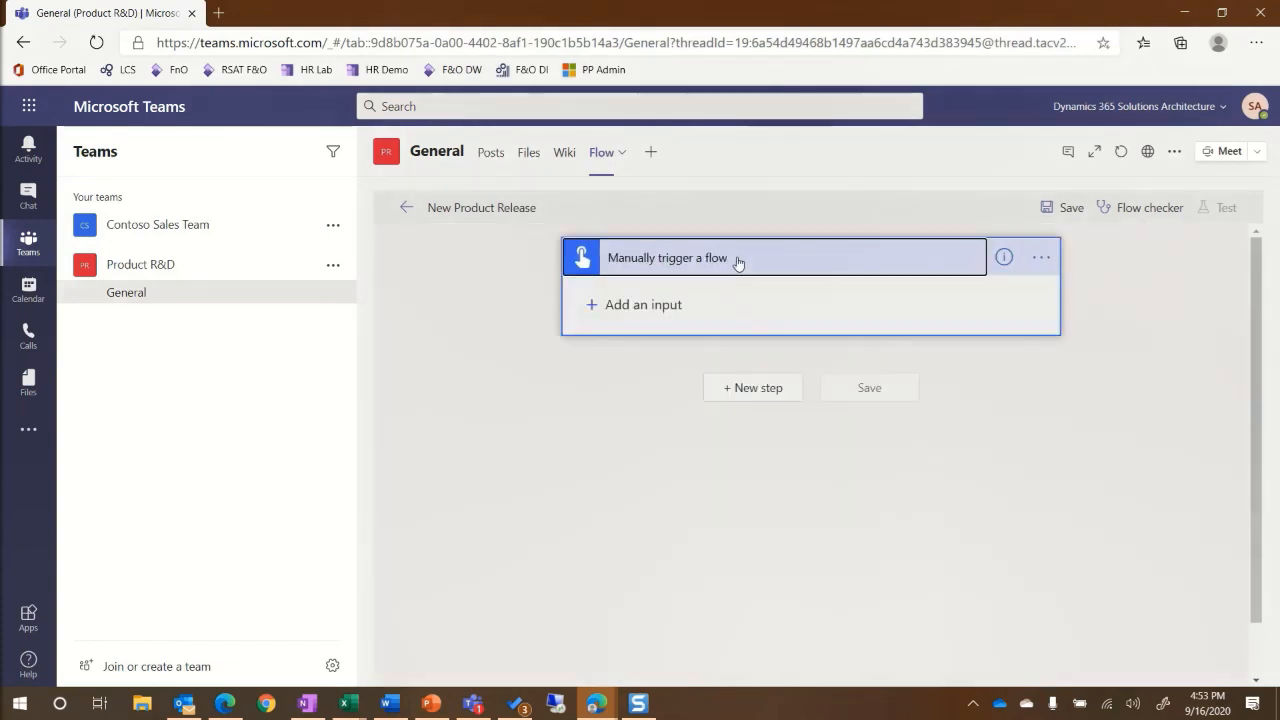
{"action": "left_click", "coordinate": [630, 306]}
{"action": "left_click", "coordinate": [612, 338]}
{"action": "left_click_drag", "start_coordinate": [651, 296], "coordinate": [570, 299]}
{"action": "type", "text": "Product number"}
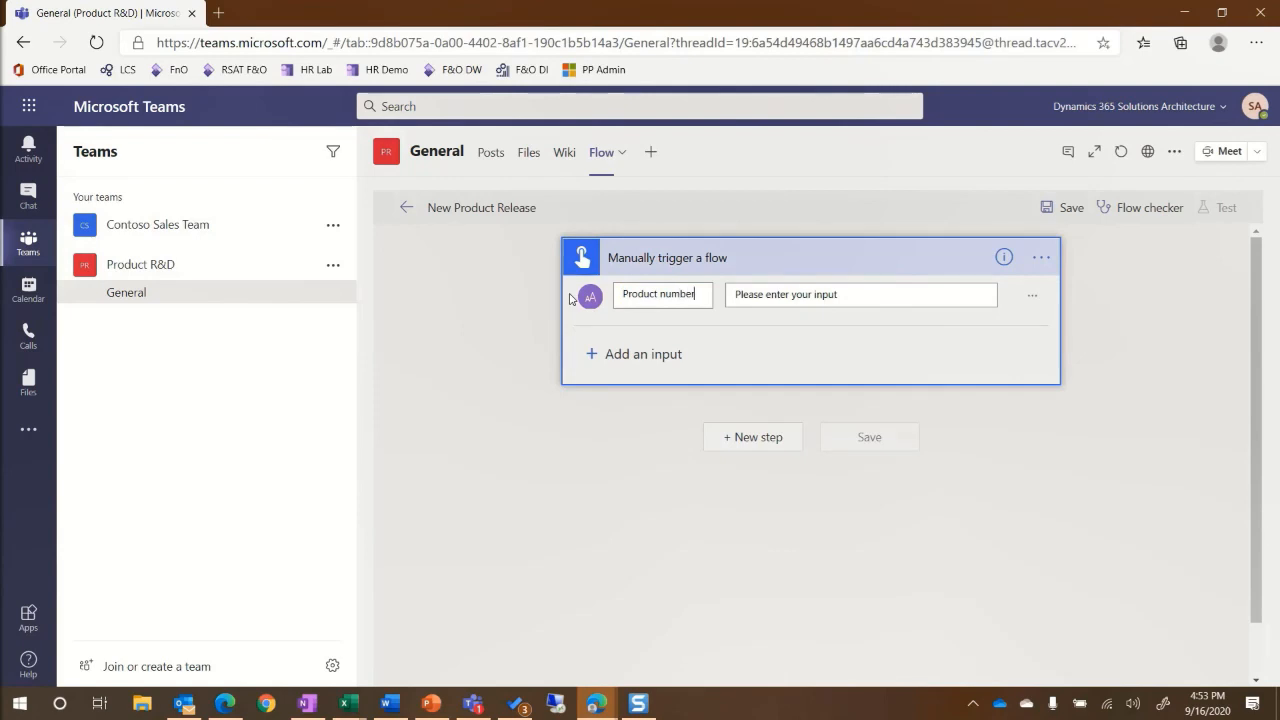
{"action": "left_click_drag", "start_coordinate": [791, 294], "coordinate": [929, 323]}
{"action": "type", "text": "the prouct number"}
{"action": "left_click", "coordinate": [745, 440]}
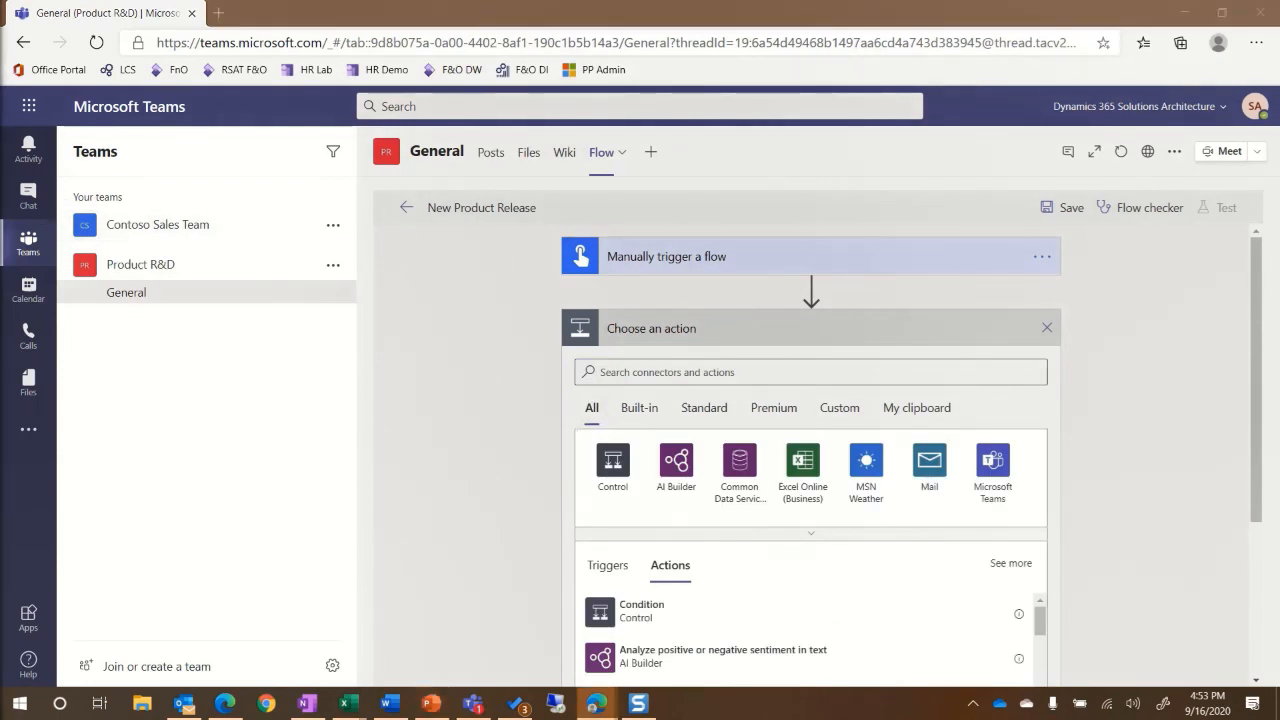
Add a Dynamics 365 Fin & Ops 'Lists items present in table' step on the sandbox instance's ReleasedProductsV2 entity.
{"action": "left_click", "coordinate": [663, 375]}
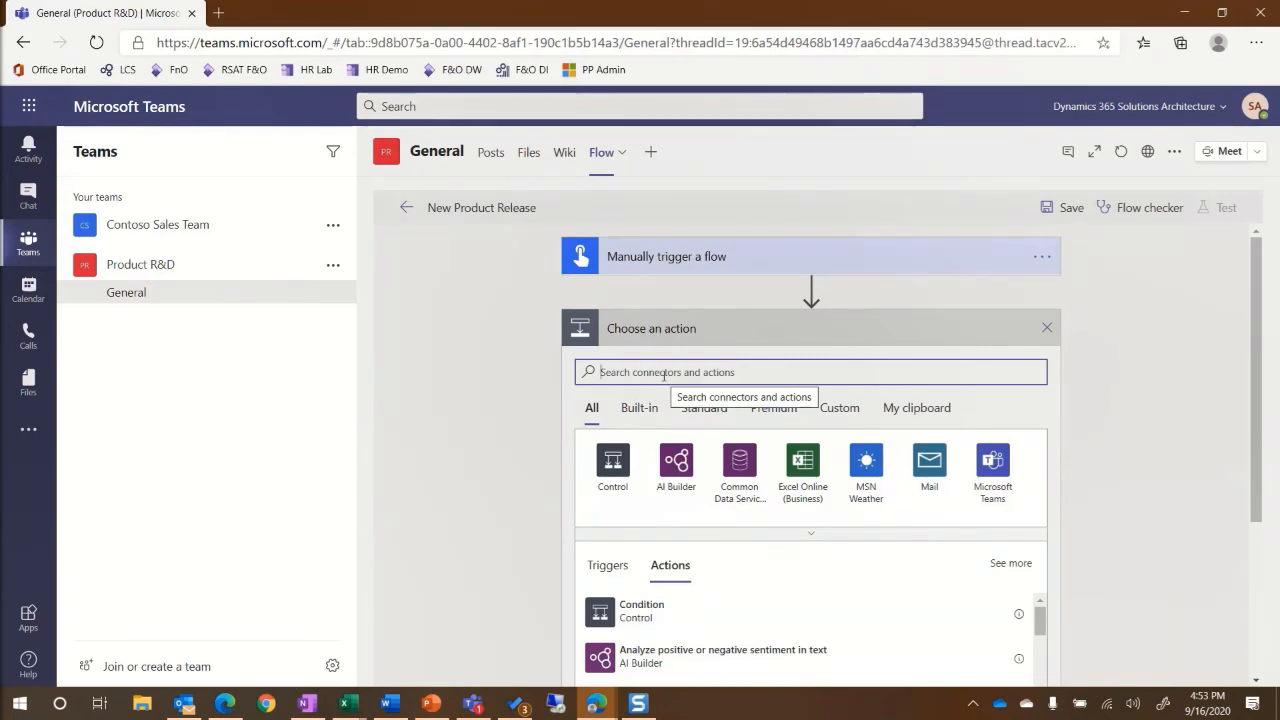
{"action": "type", "text": "dynamics 365"}
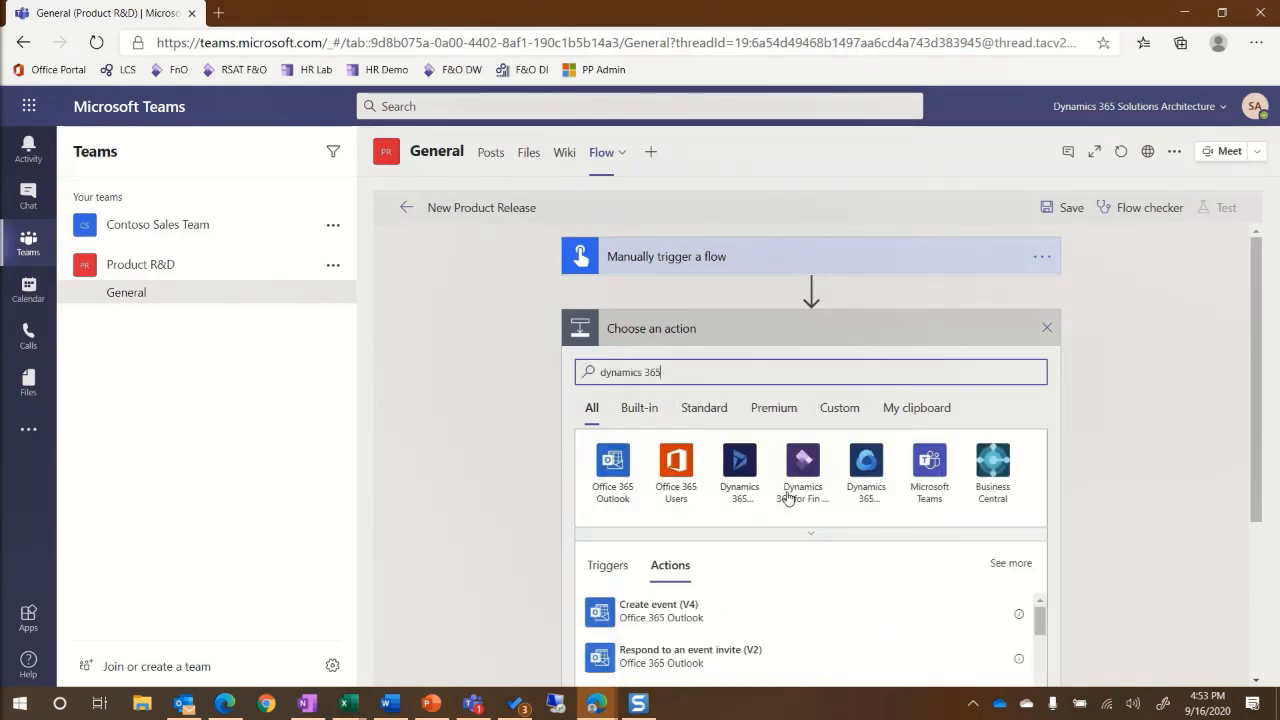
{"action": "left_click", "coordinate": [790, 495]}
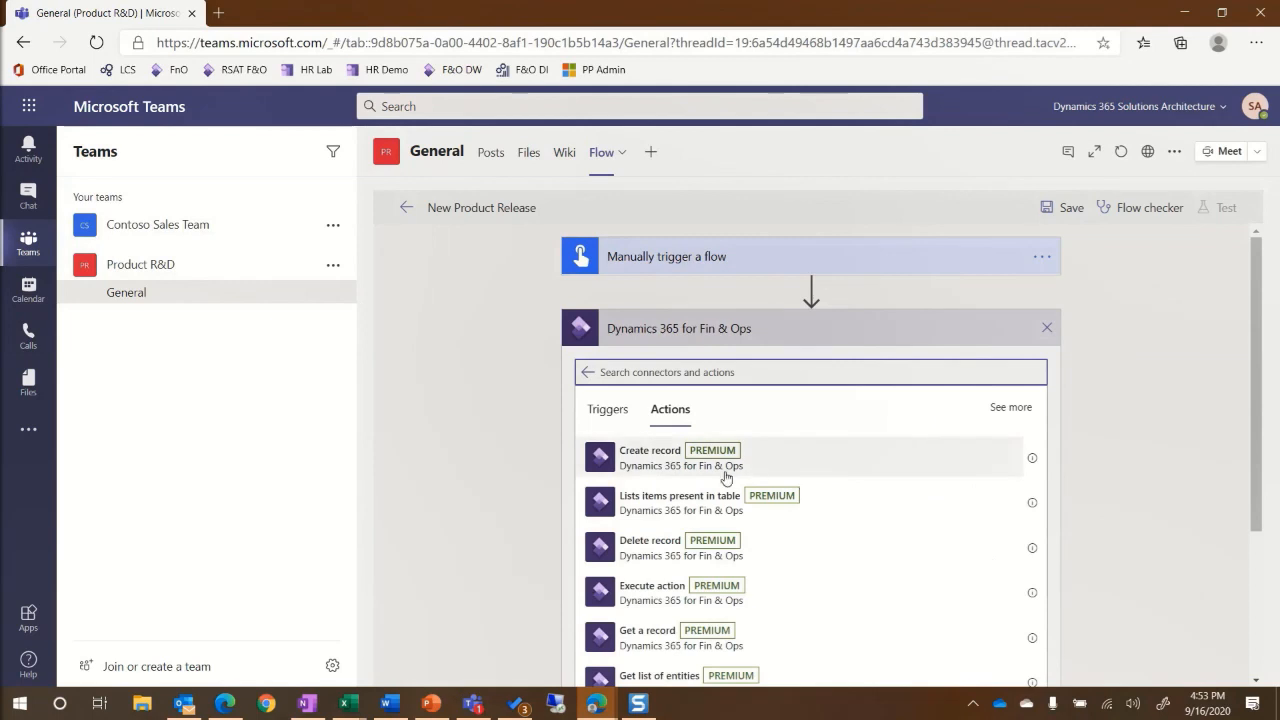
{"action": "left_click", "coordinate": [674, 508]}
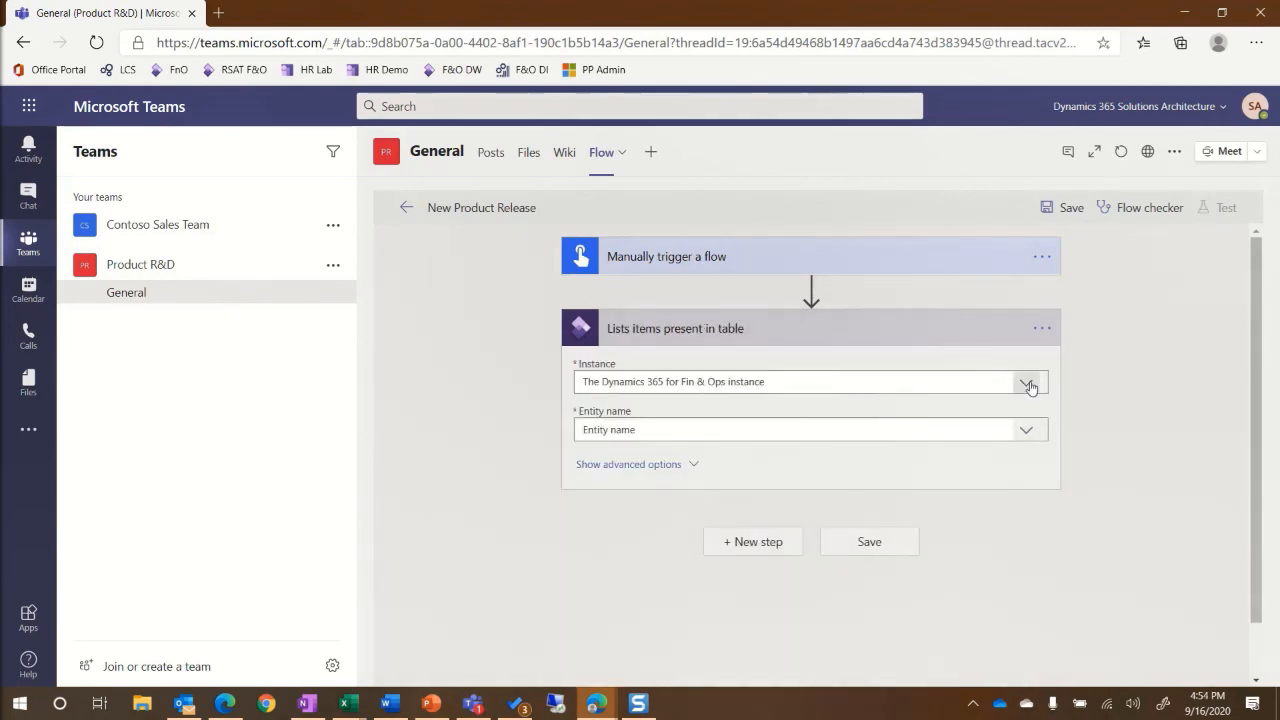
{"action": "left_click", "coordinate": [904, 386]}
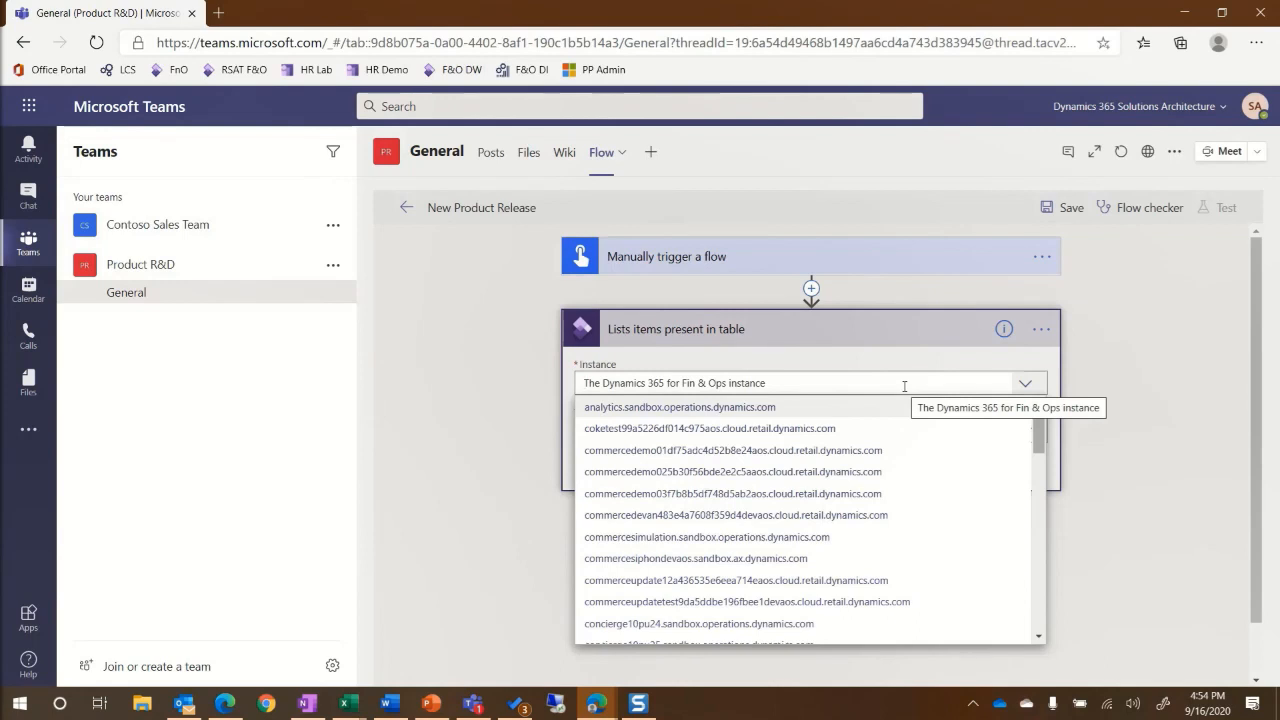
{"action": "left_click", "coordinate": [897, 452]}
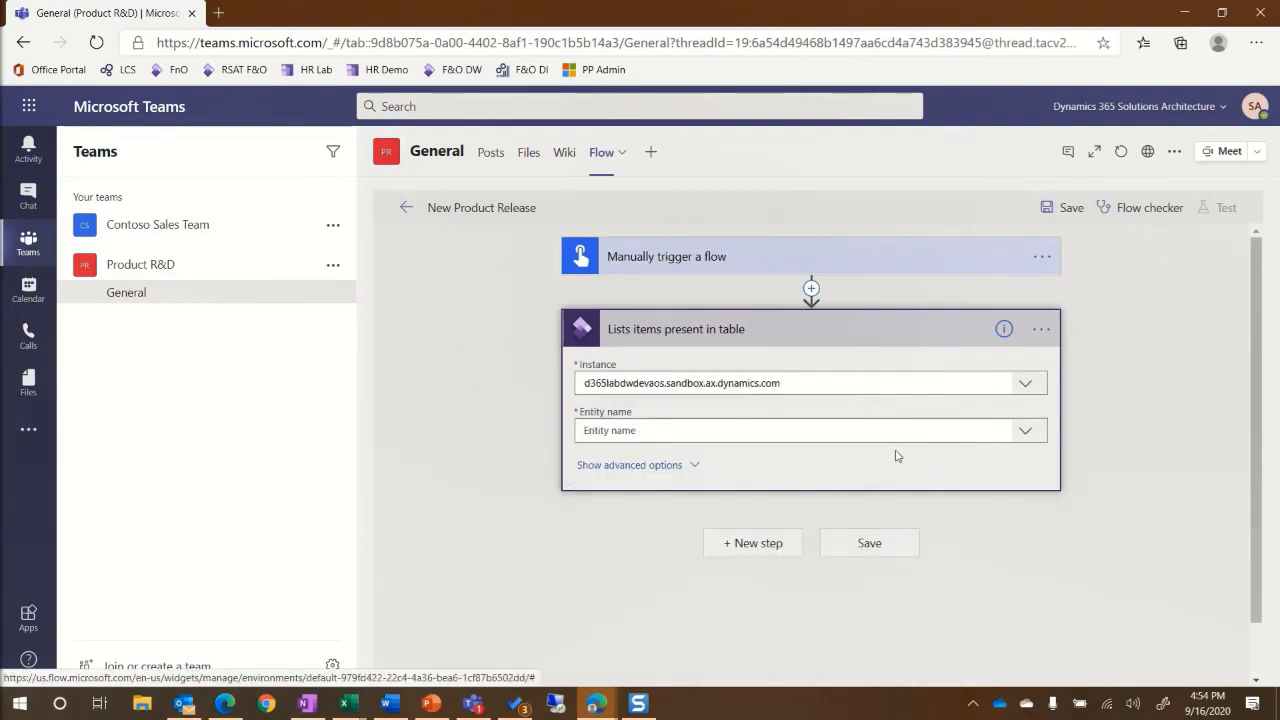
{"action": "left_click", "coordinate": [1003, 430]}
{"action": "type", "text": "Re"}
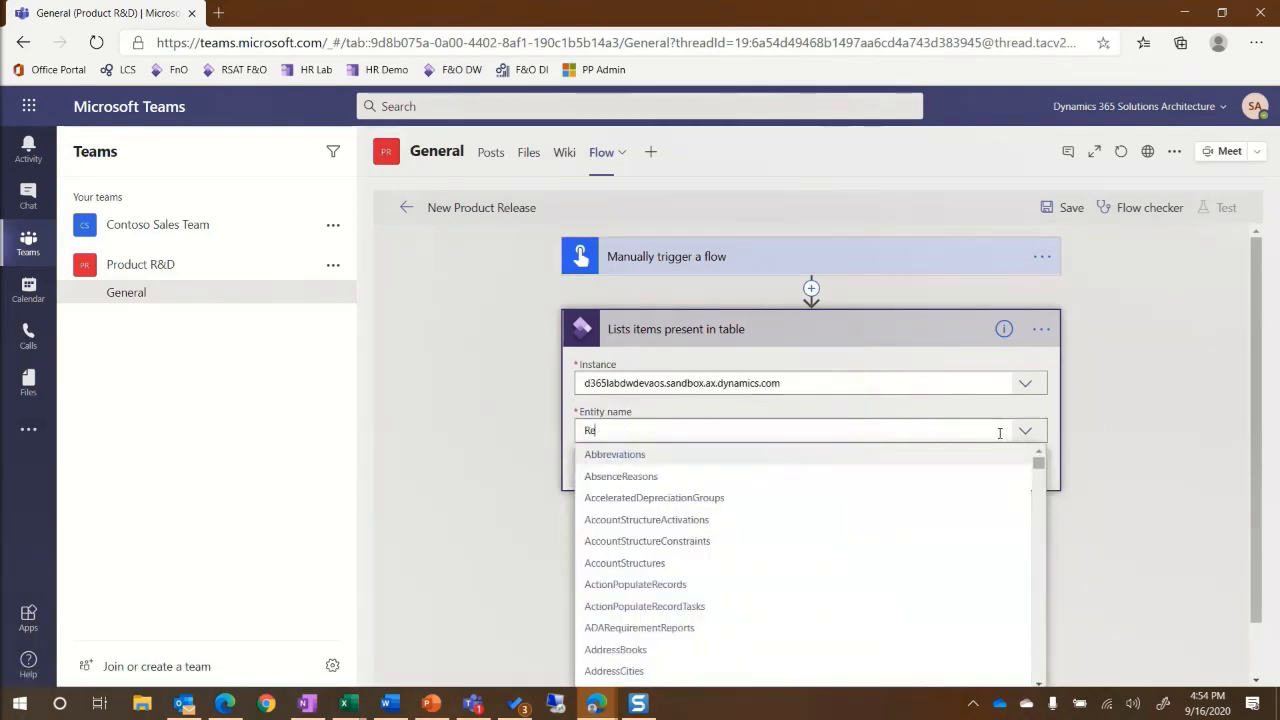
{"action": "type", "text": "leasedProduct"}
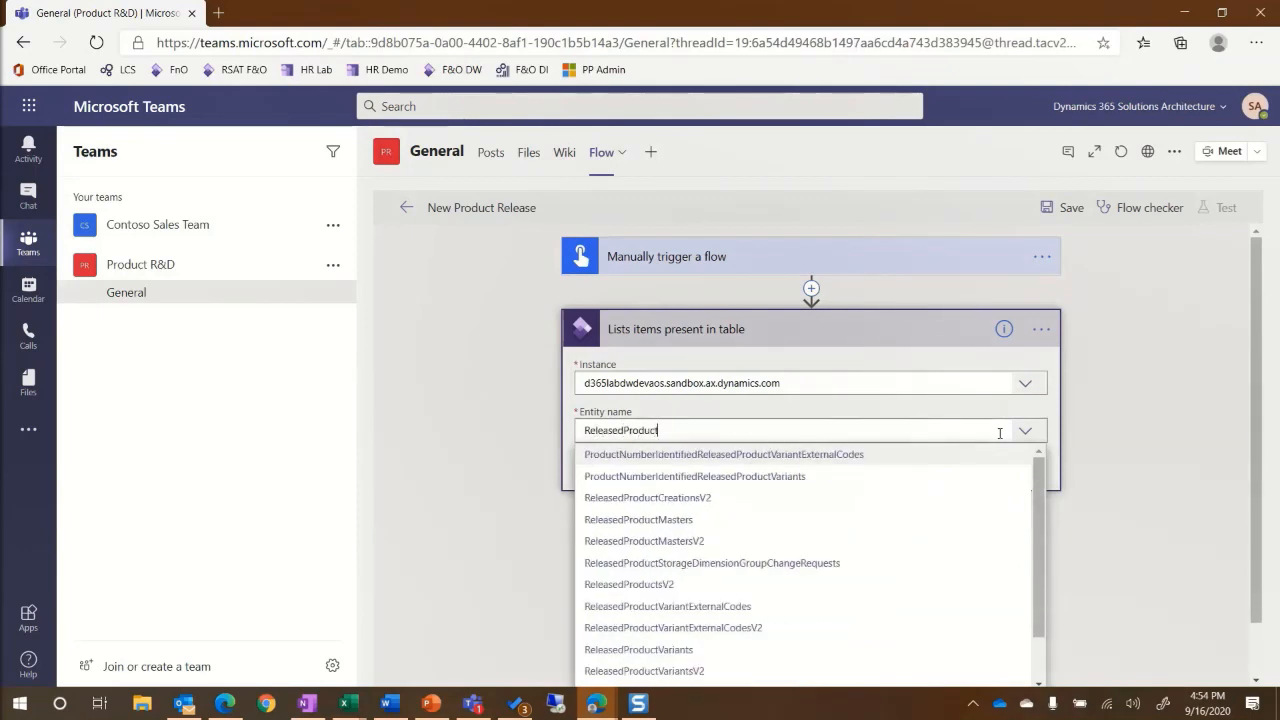
{"action": "left_click", "coordinate": [628, 585]}
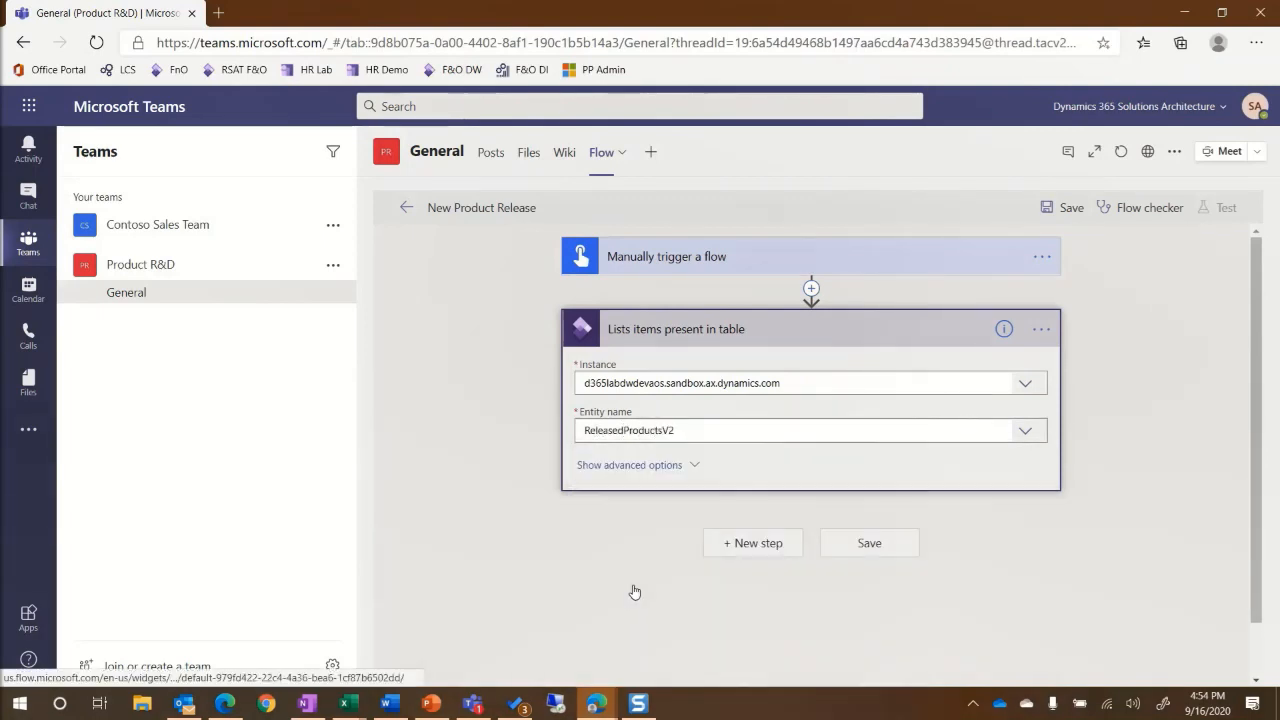
Filter the lookup with ItemNumber eq the Product number input and set Top Count to 1.
{"action": "left_click", "coordinate": [603, 466]}
{"action": "left_click", "coordinate": [599, 530]}
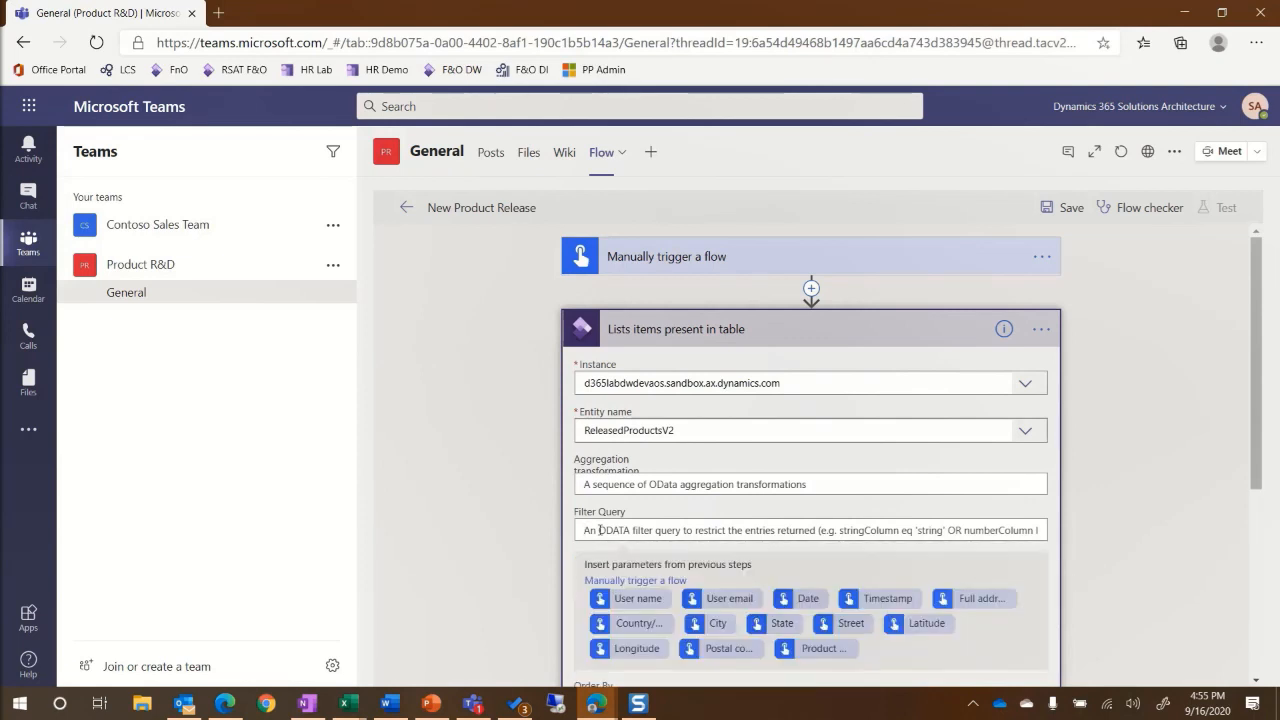
{"action": "type", "text": "ItemNumber"}
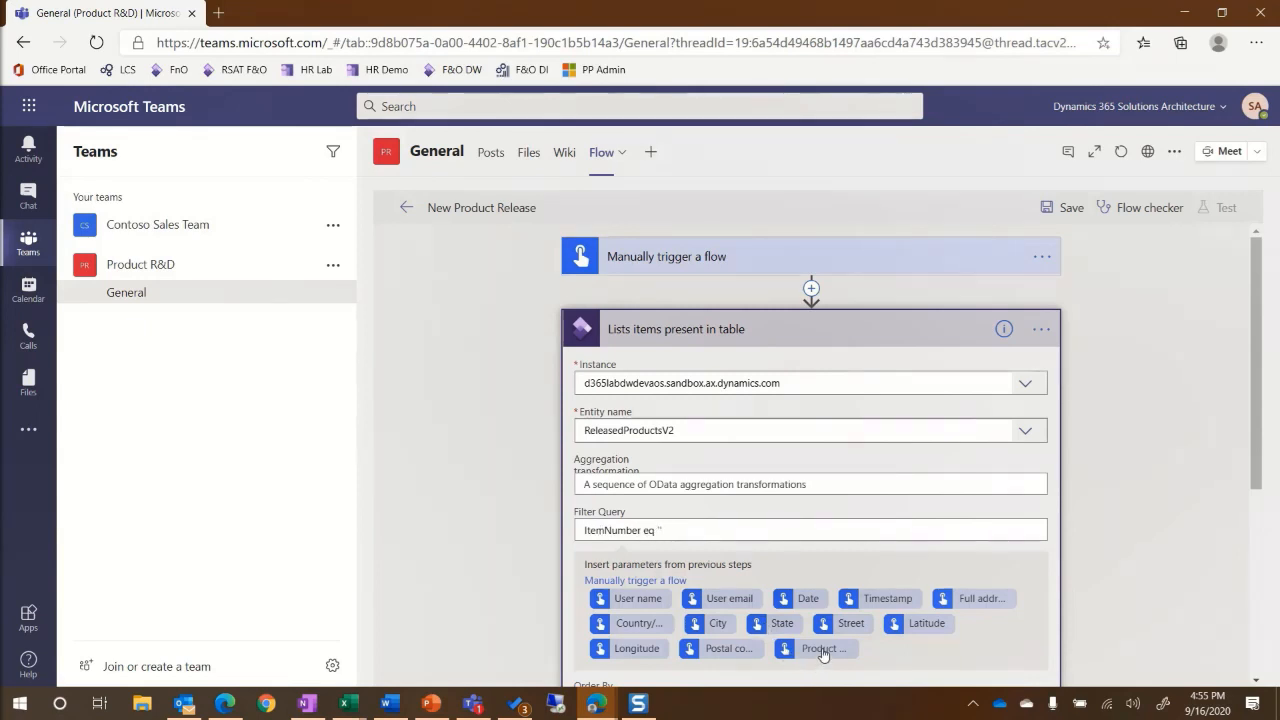
{"action": "type", "text": " eq ''"}
{"action": "left_click", "coordinate": [822, 649]}
{"action": "scroll", "coordinate": [604, 472], "scroll_direction": "down", "scroll_amount": 4}
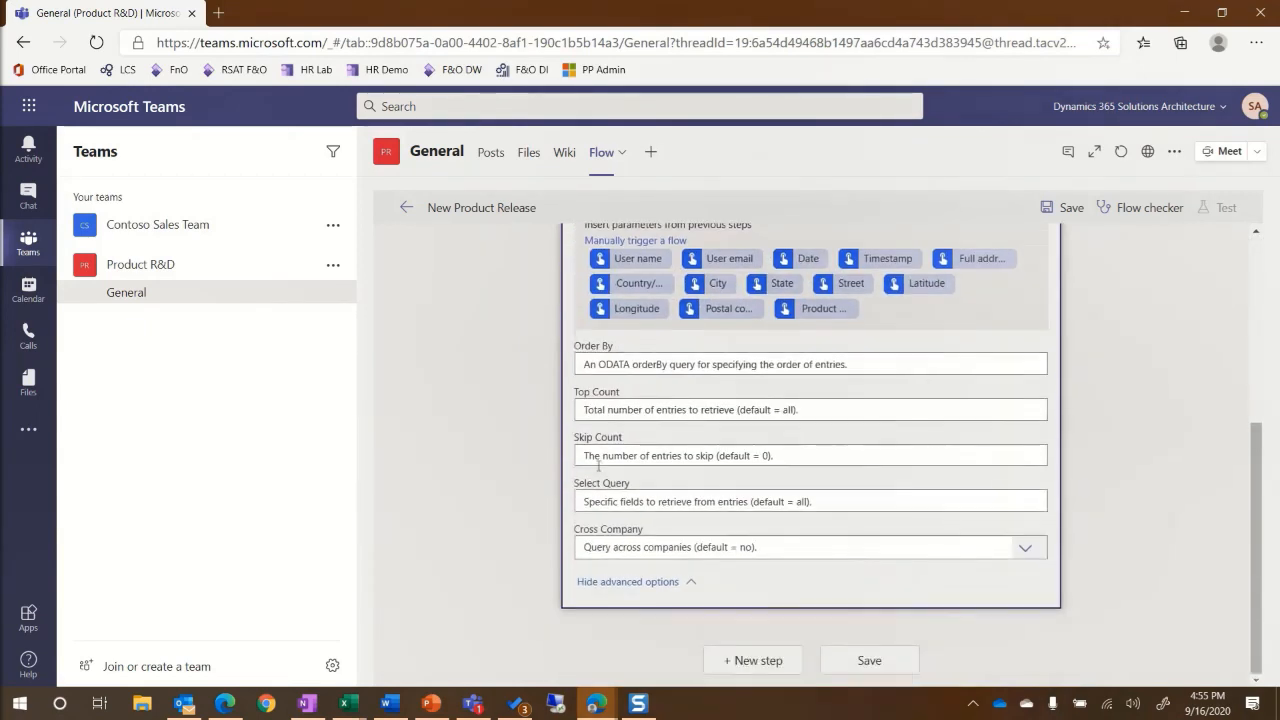
{"action": "left_click", "coordinate": [600, 409]}
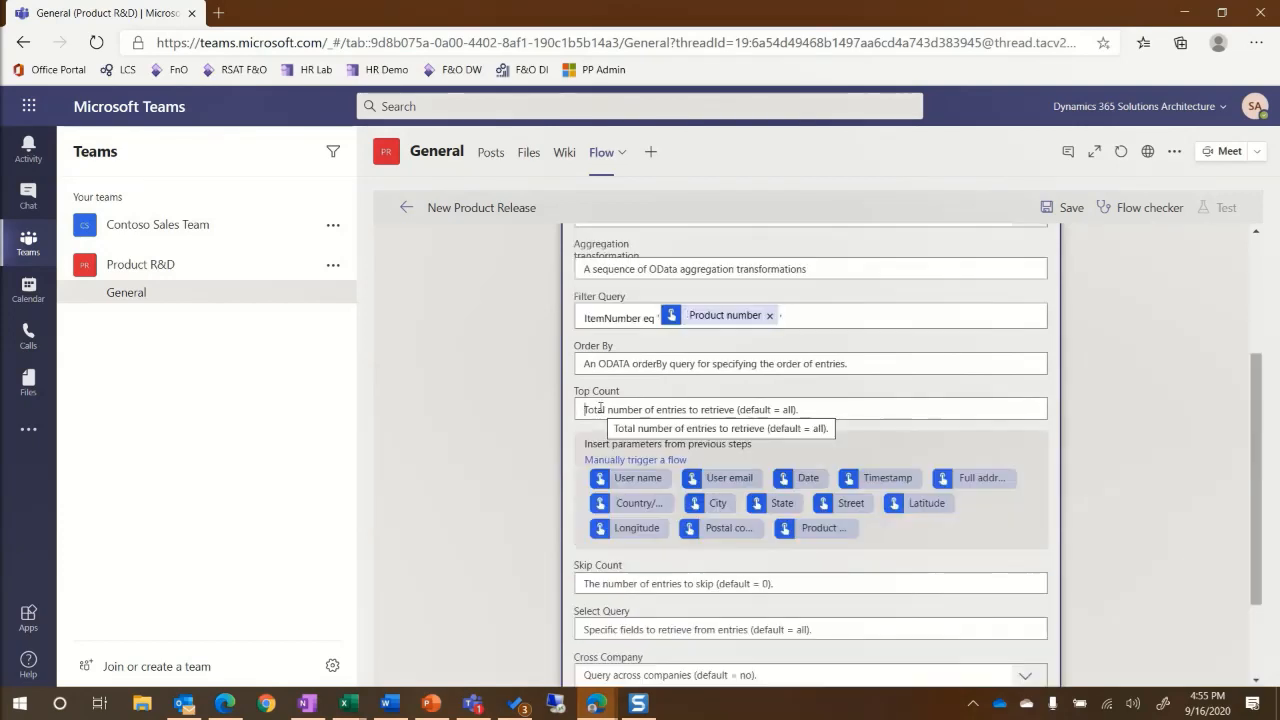
{"action": "type", "text": "1"}
{"action": "scroll", "coordinate": [770, 572], "scroll_direction": "down", "scroll_amount": 3}
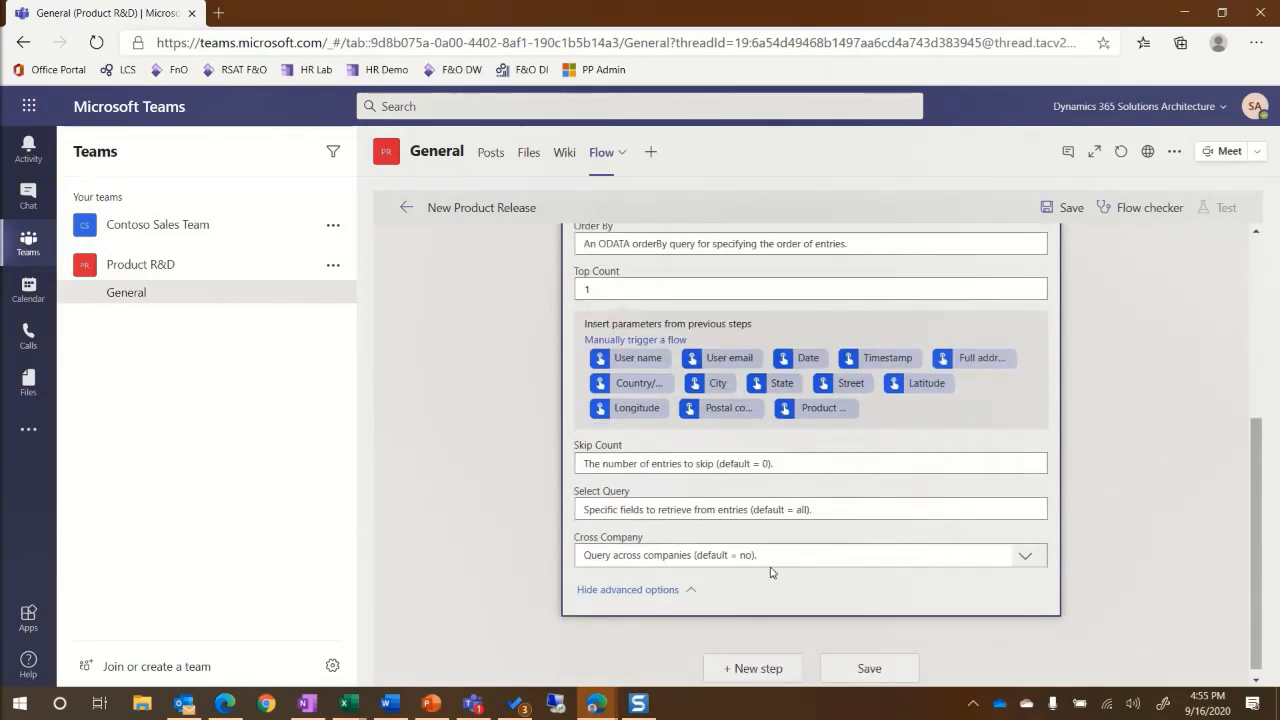
{"action": "left_click", "coordinate": [760, 667]}
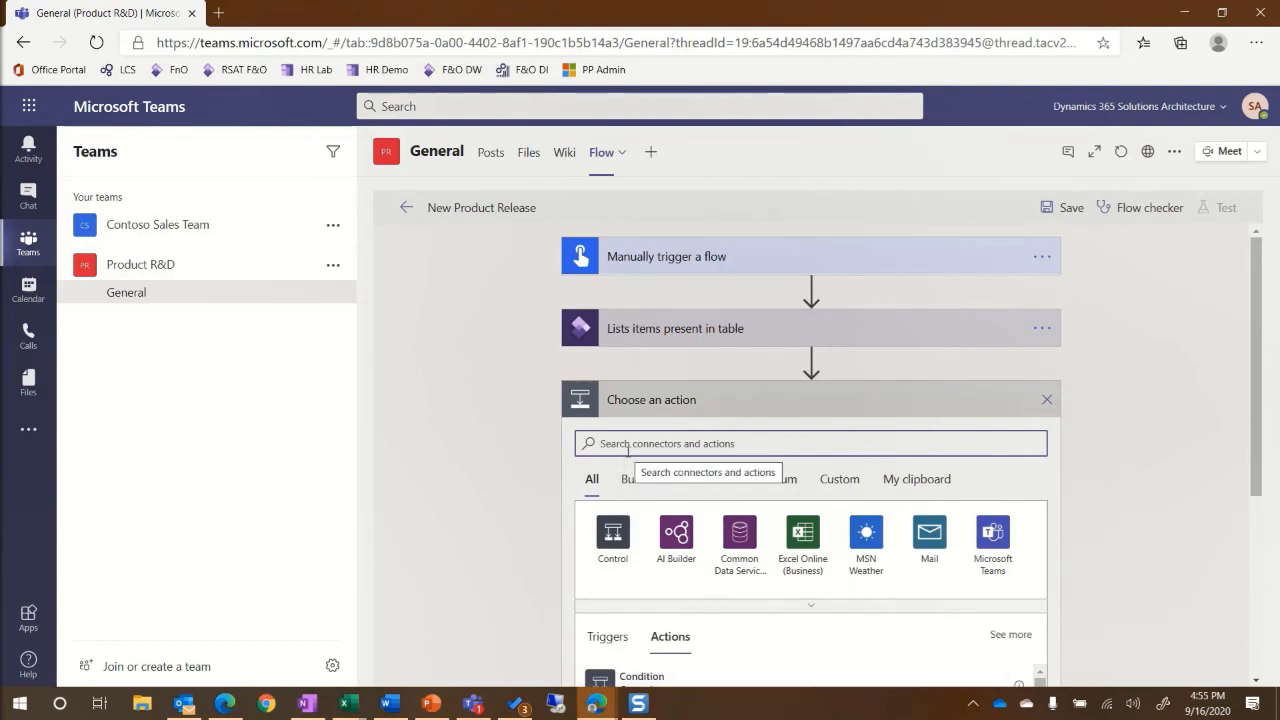
Initialize a String variable named 'Product description'.
{"action": "type", "text": "initi"}
{"action": "scroll", "coordinate": [600, 600], "scroll_direction": "down", "scroll_amount": 1}
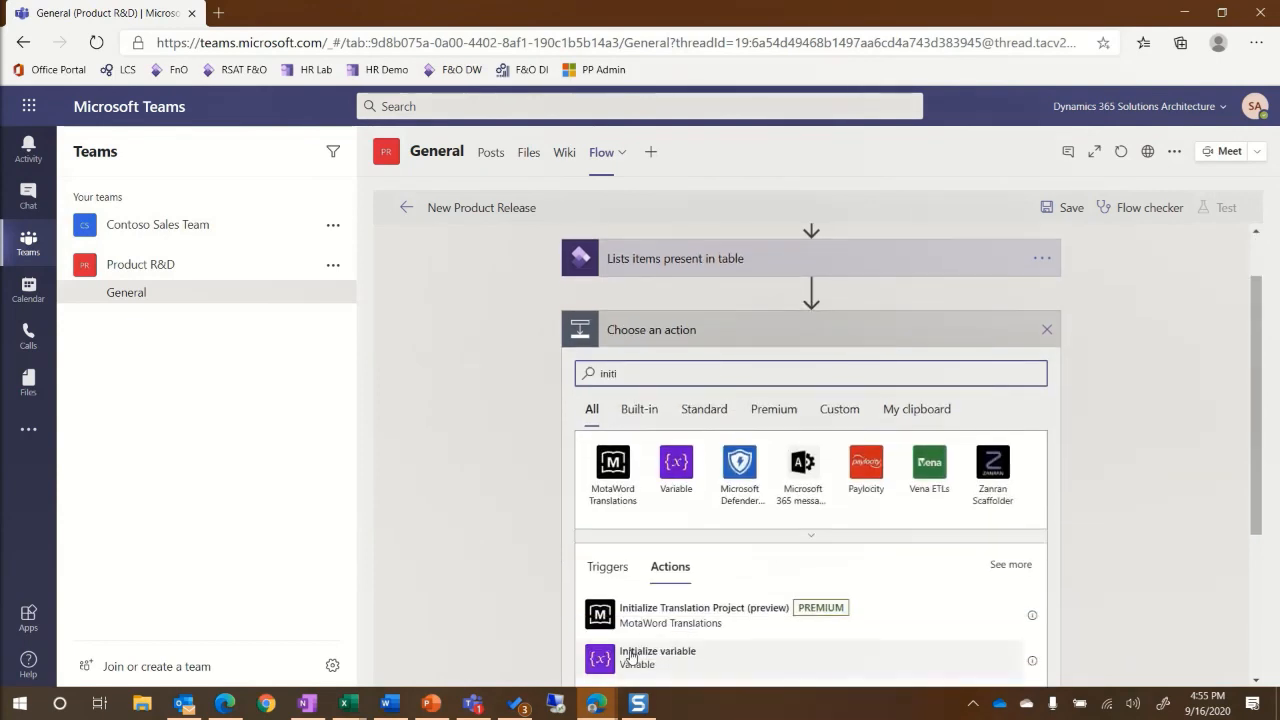
{"action": "left_click", "coordinate": [614, 652]}
{"action": "left_click", "coordinate": [616, 395]}
{"action": "type", "text": "Product description"}
{"action": "left_click", "coordinate": [604, 442]}
{"action": "left_click", "coordinate": [595, 557]}
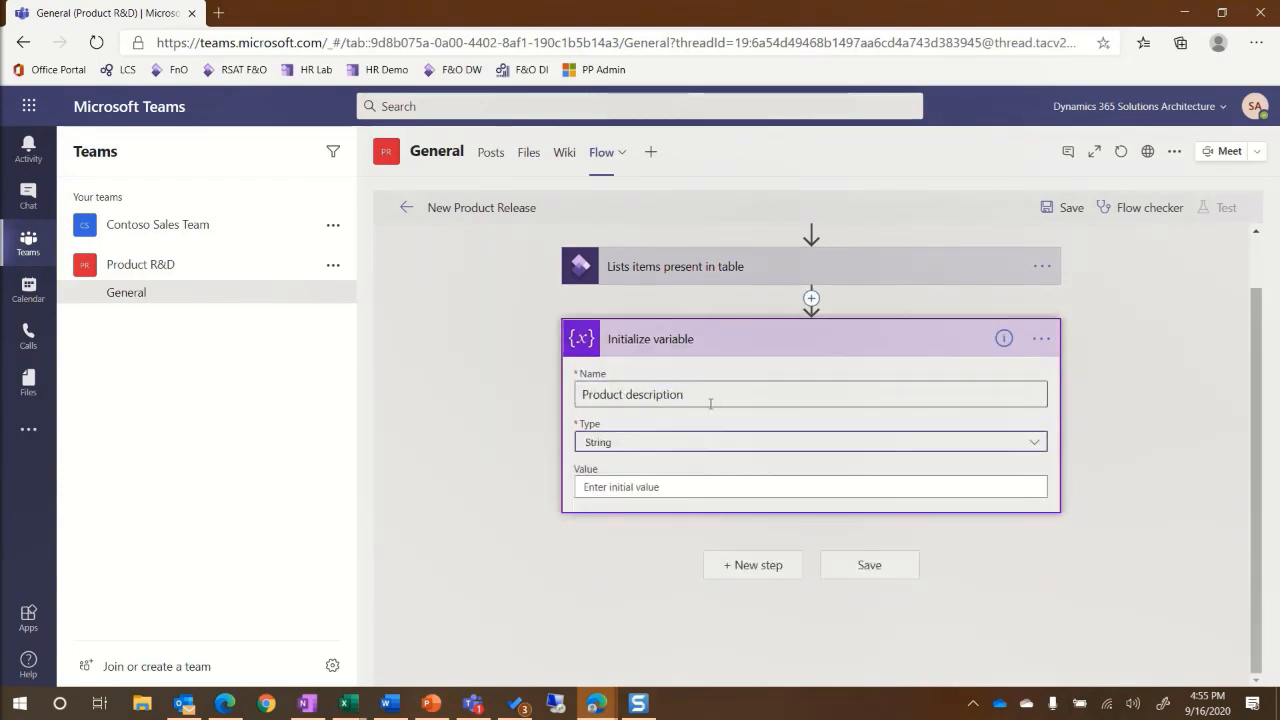
Set Product description from a table row field, wrapping it in an Apply to each over value.
{"action": "left_click", "coordinate": [758, 566]}
{"action": "type", "text": "set va"}
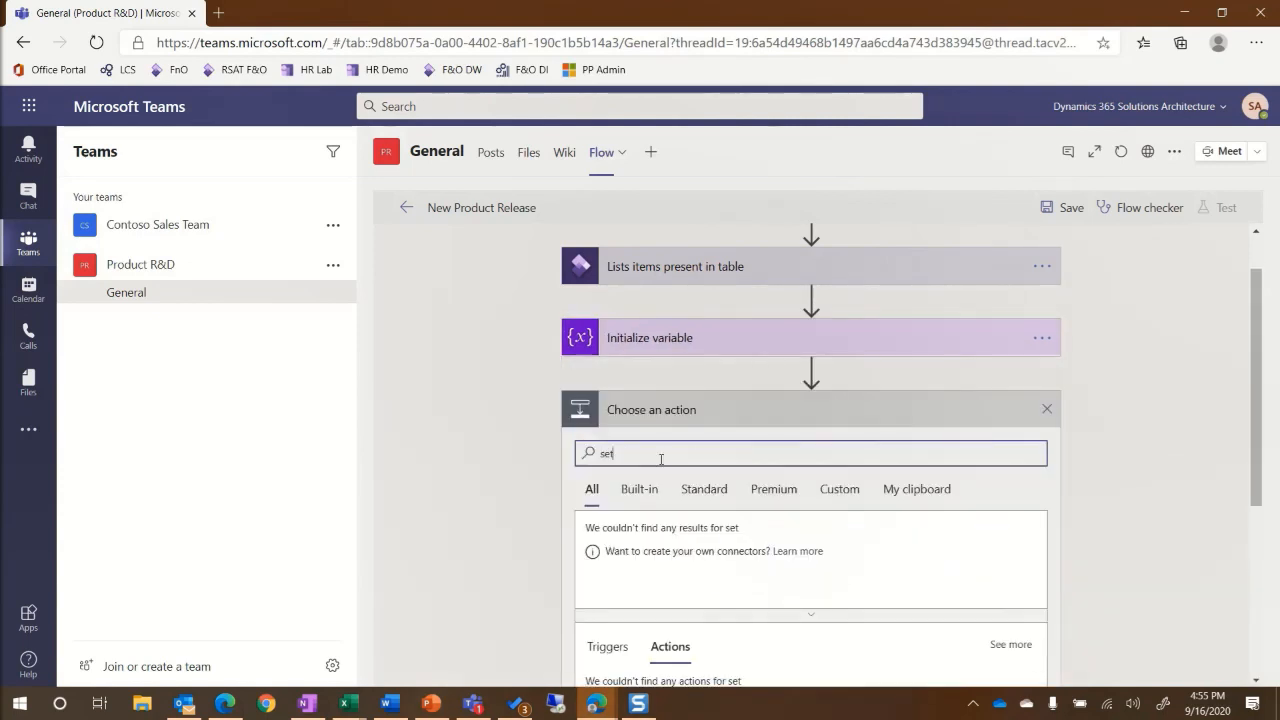
{"action": "scroll", "coordinate": [645, 498], "scroll_direction": "down", "scroll_amount": 2}
{"action": "scroll", "coordinate": [623, 563], "scroll_direction": "down", "scroll_amount": 1}
{"action": "type", "text": "r"}
{"action": "scroll", "coordinate": [668, 560], "scroll_direction": "down", "scroll_amount": 1}
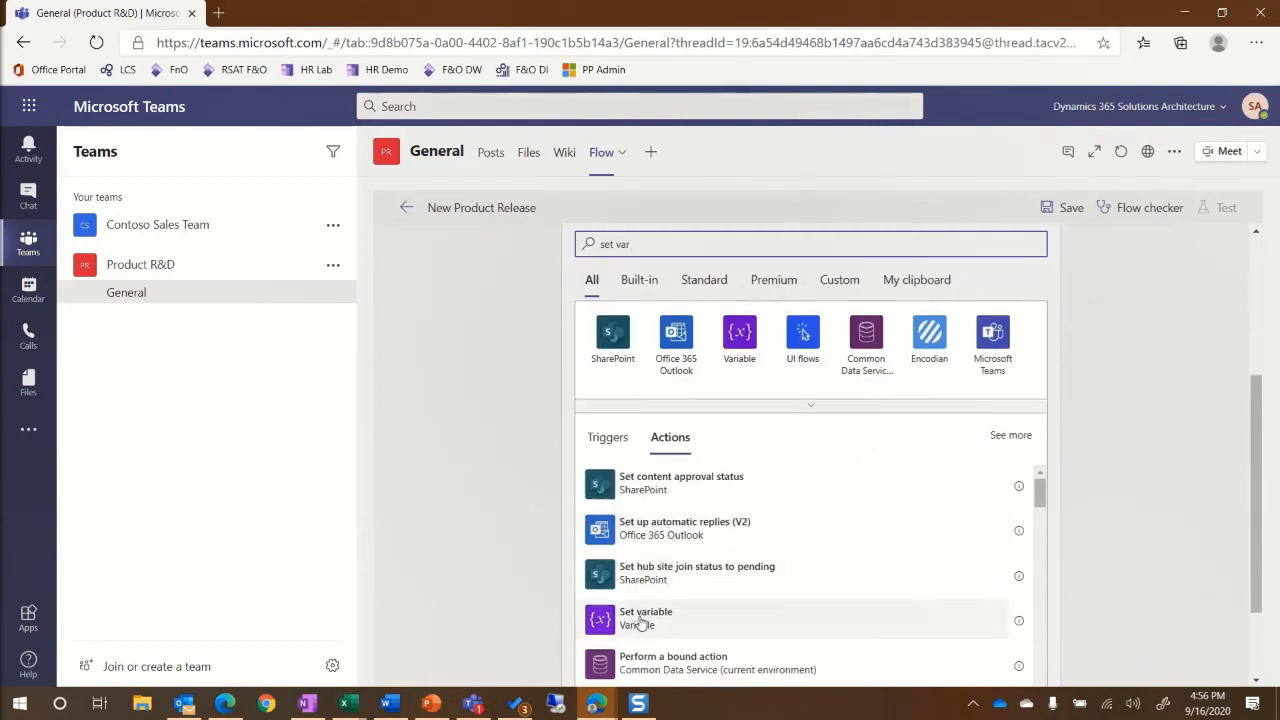
{"action": "left_click", "coordinate": [645, 612]}
{"action": "left_click", "coordinate": [670, 466]}
{"action": "left_click", "coordinate": [628, 517]}
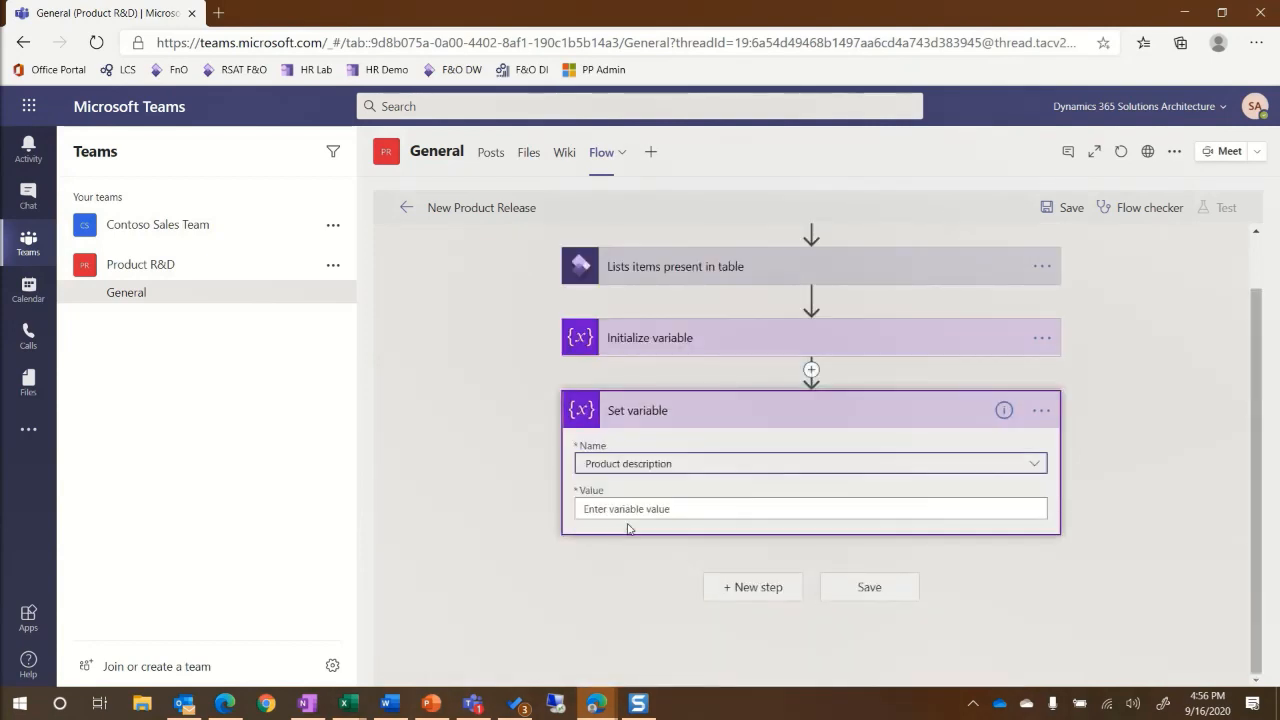
{"action": "left_click", "coordinate": [613, 510]}
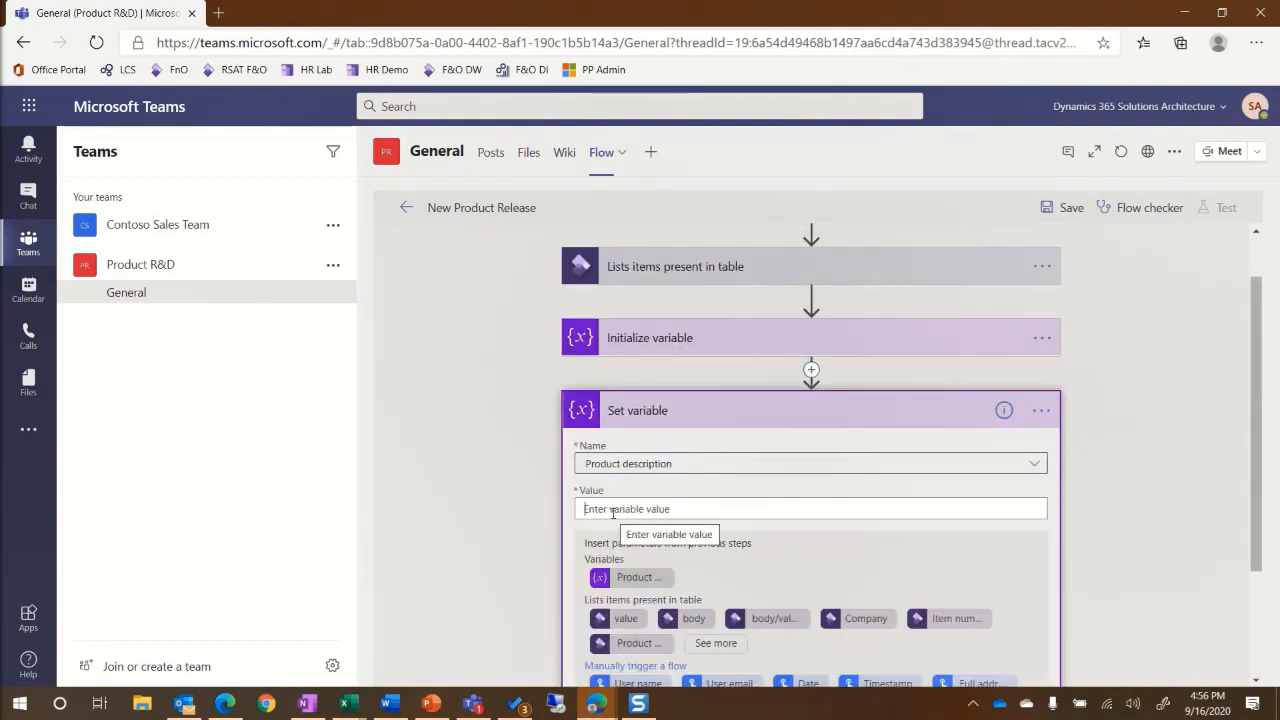
{"action": "left_click", "coordinate": [705, 645]}
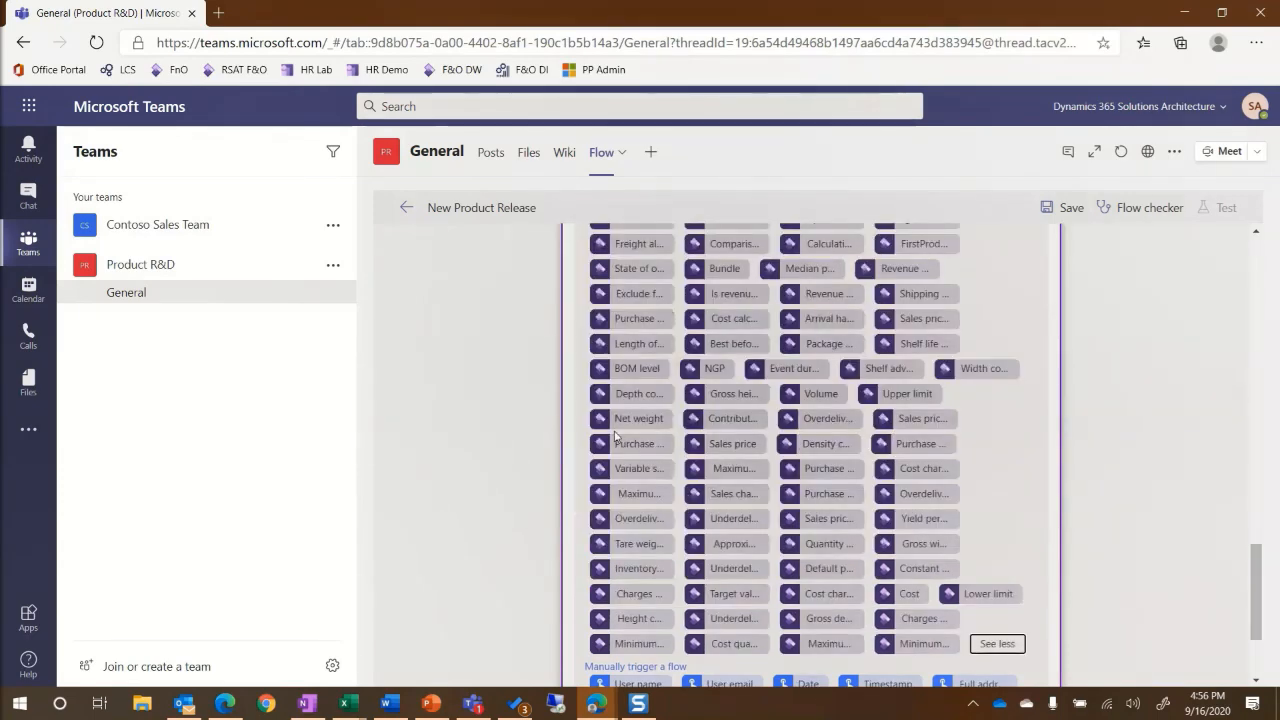
{"action": "scroll", "coordinate": [755, 522], "scroll_direction": "up", "scroll_amount": 2}
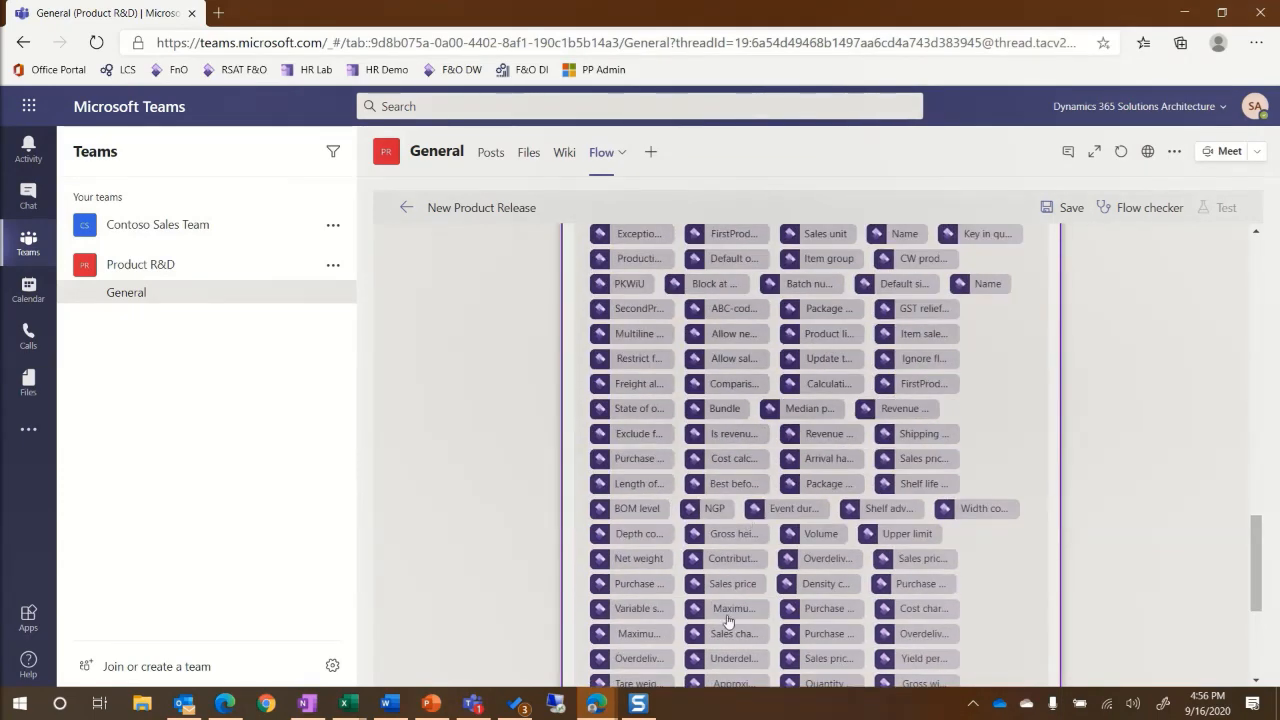
{"action": "scroll", "coordinate": [728, 621], "scroll_direction": "up", "scroll_amount": 6}
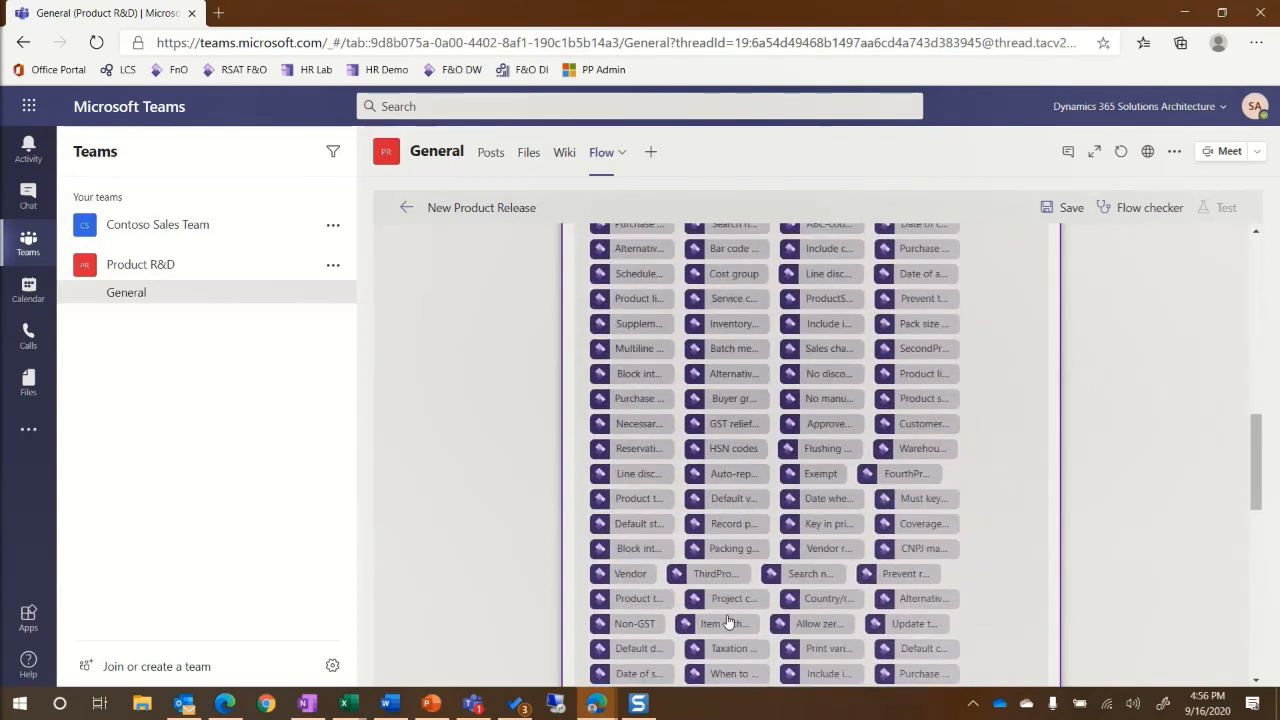
{"action": "scroll", "coordinate": [728, 621], "scroll_direction": "up", "scroll_amount": 1}
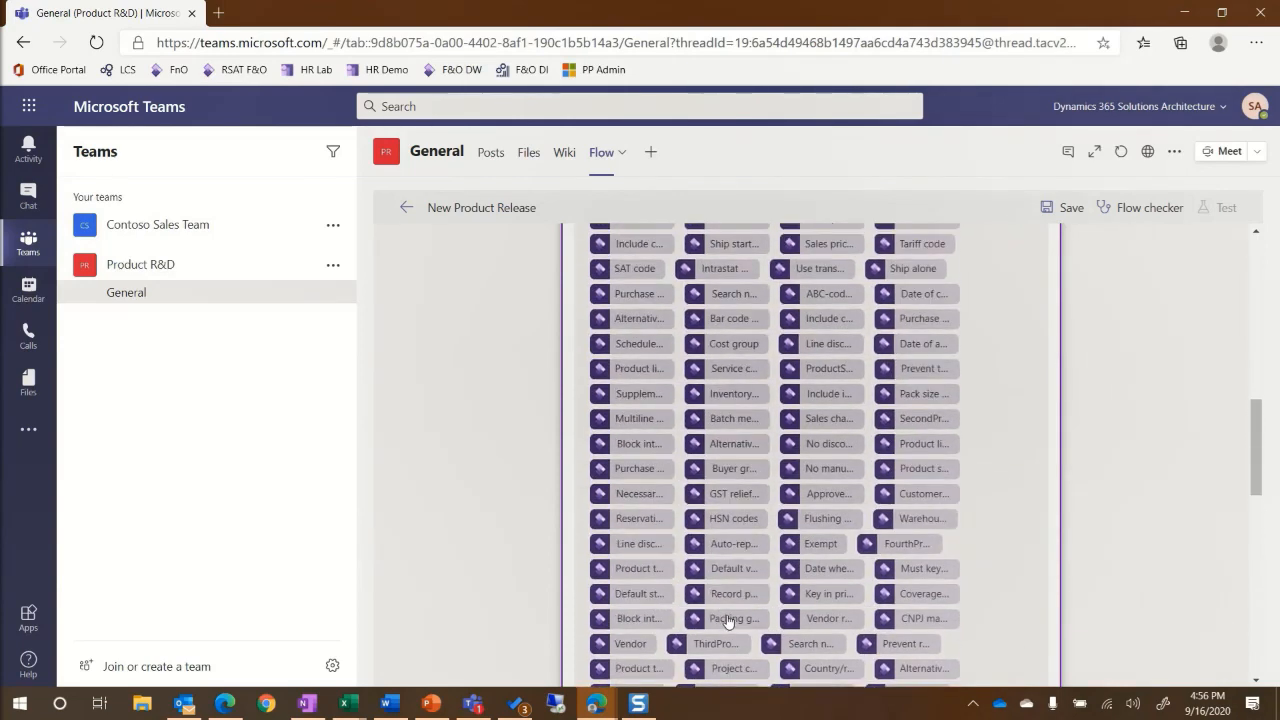
{"action": "left_click", "coordinate": [729, 294]}
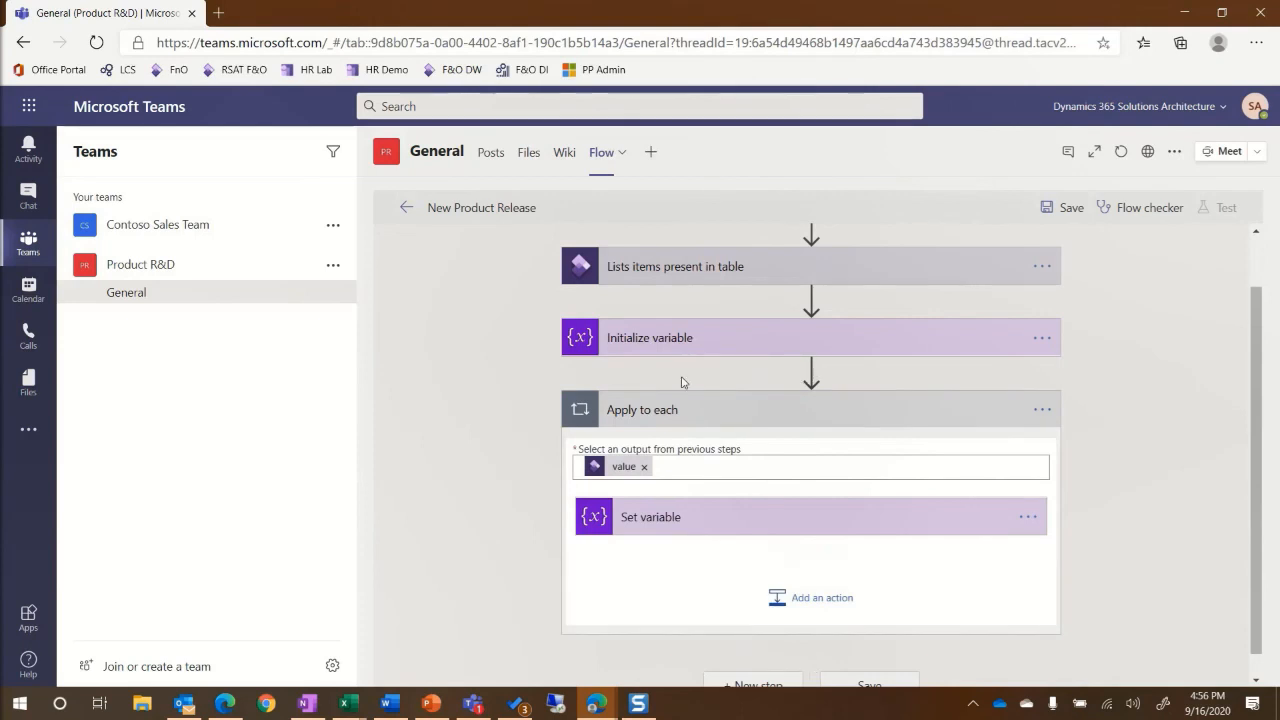
{"action": "scroll", "coordinate": [728, 600], "scroll_direction": "down", "scroll_amount": 1}
Add a SharePoint Create new folder step targeting the Product R&D site's Documents library.
{"action": "left_click", "coordinate": [730, 661]}
{"action": "type", "text": "create"}
{"action": "scroll", "coordinate": [797, 576], "scroll_direction": "down", "scroll_amount": 2}
{"action": "scroll", "coordinate": [797, 576], "scroll_direction": "down", "scroll_amount": 1}
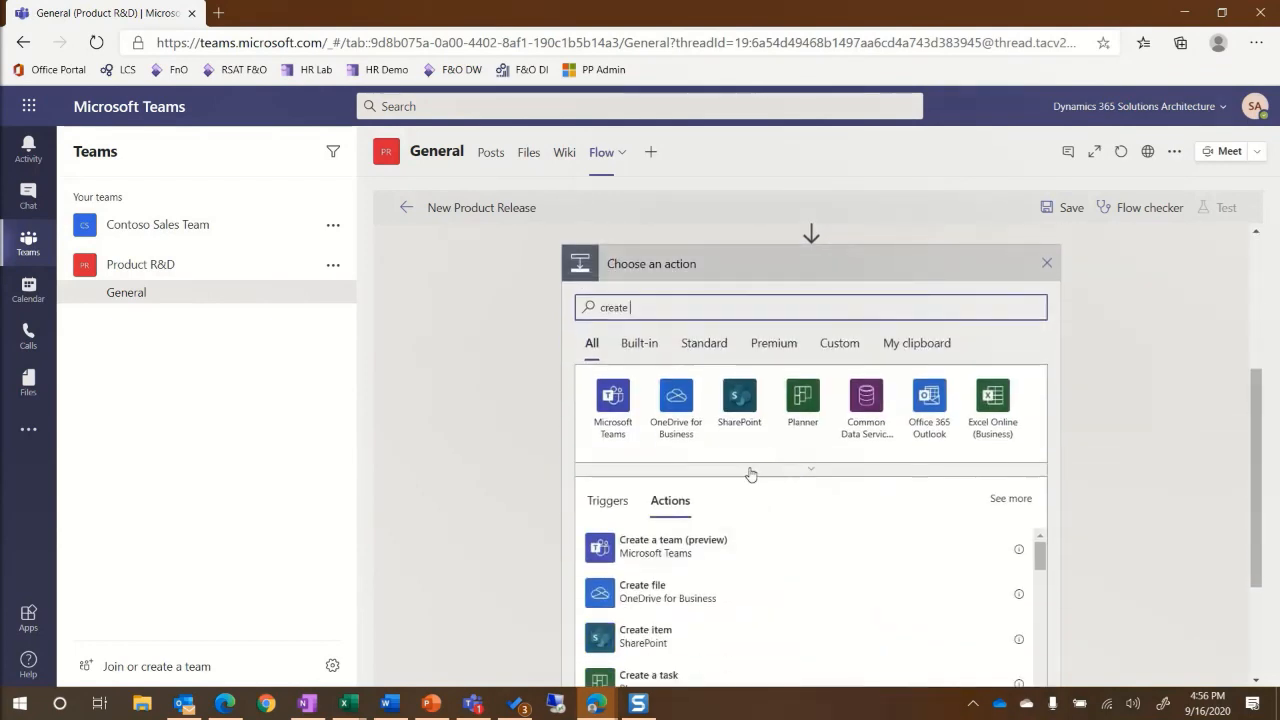
{"action": "left_click", "coordinate": [739, 392]}
{"action": "type", "text": "create folder"}
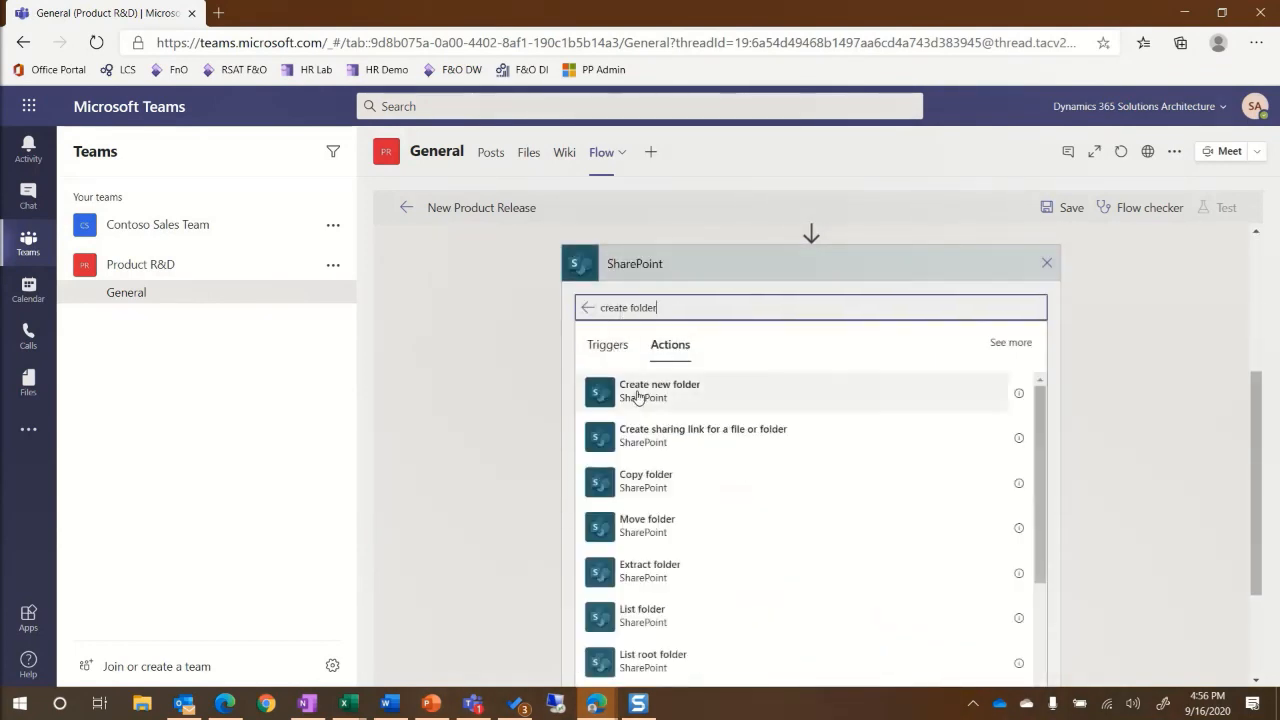
{"action": "left_click", "coordinate": [638, 392]}
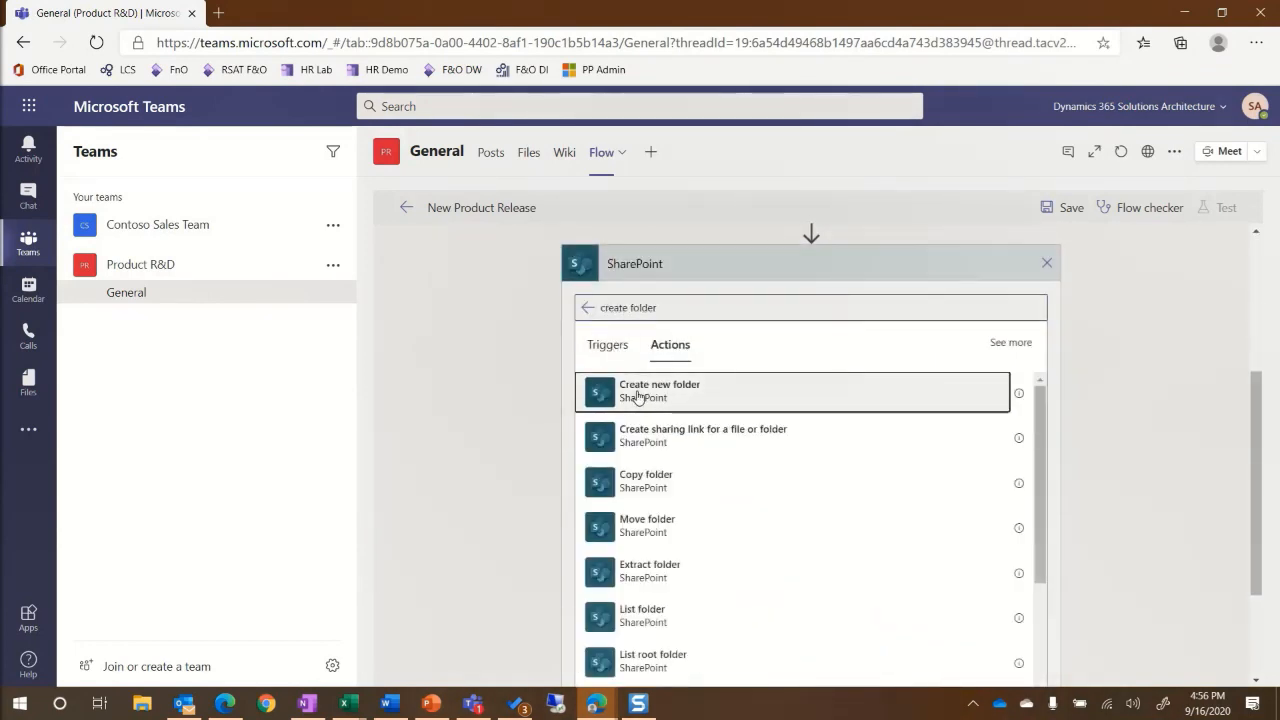
{"action": "left_click", "coordinate": [1025, 455]}
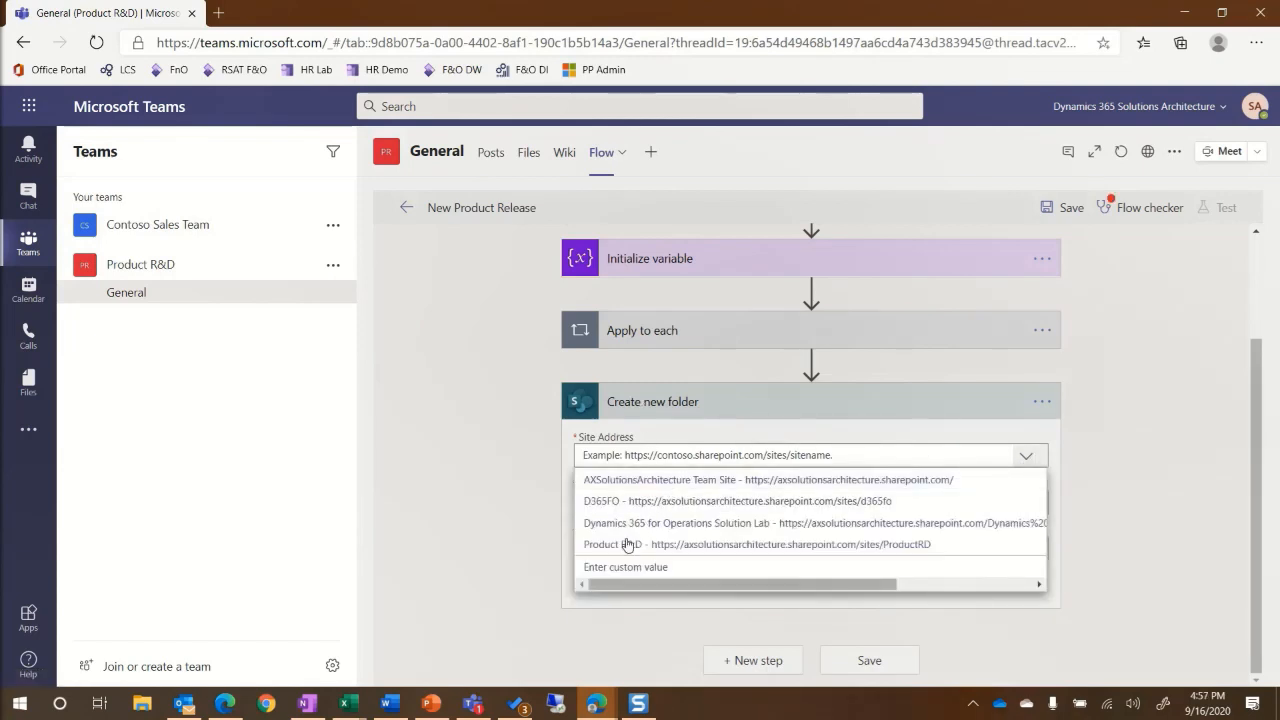
{"action": "left_click", "coordinate": [623, 546]}
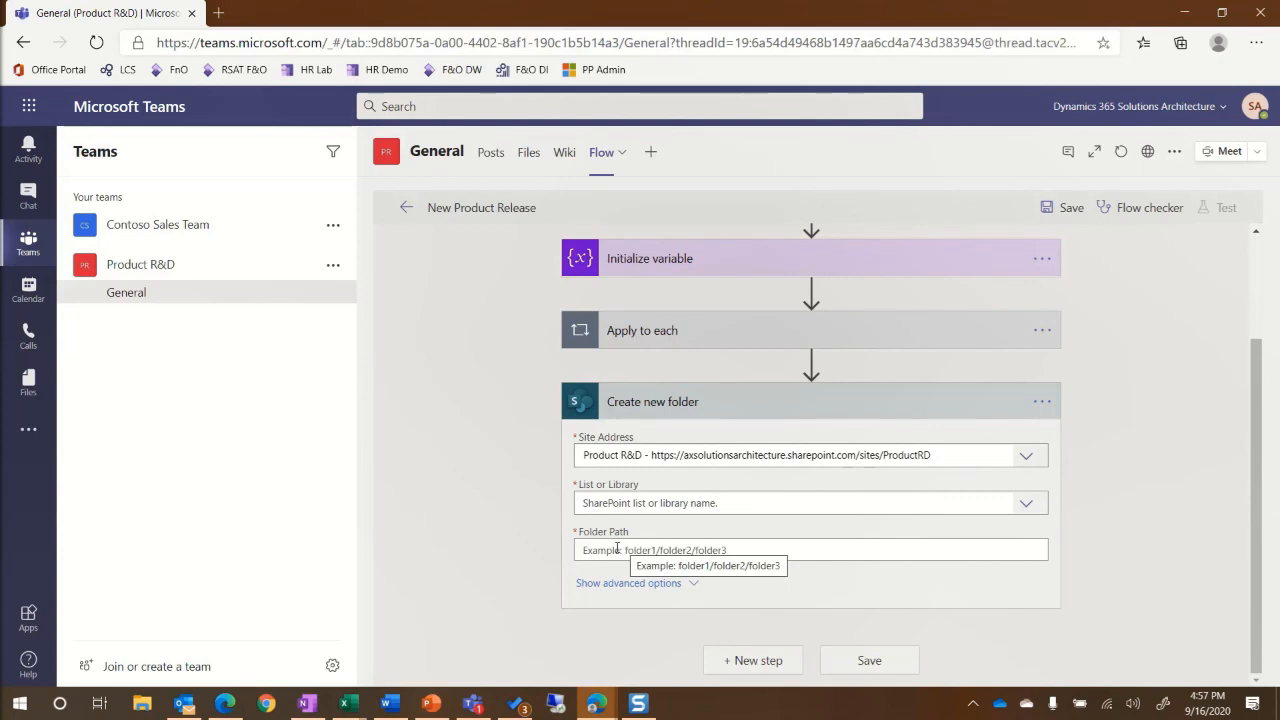
{"action": "left_click", "coordinate": [1025, 503]}
{"action": "left_click", "coordinate": [600, 530]}
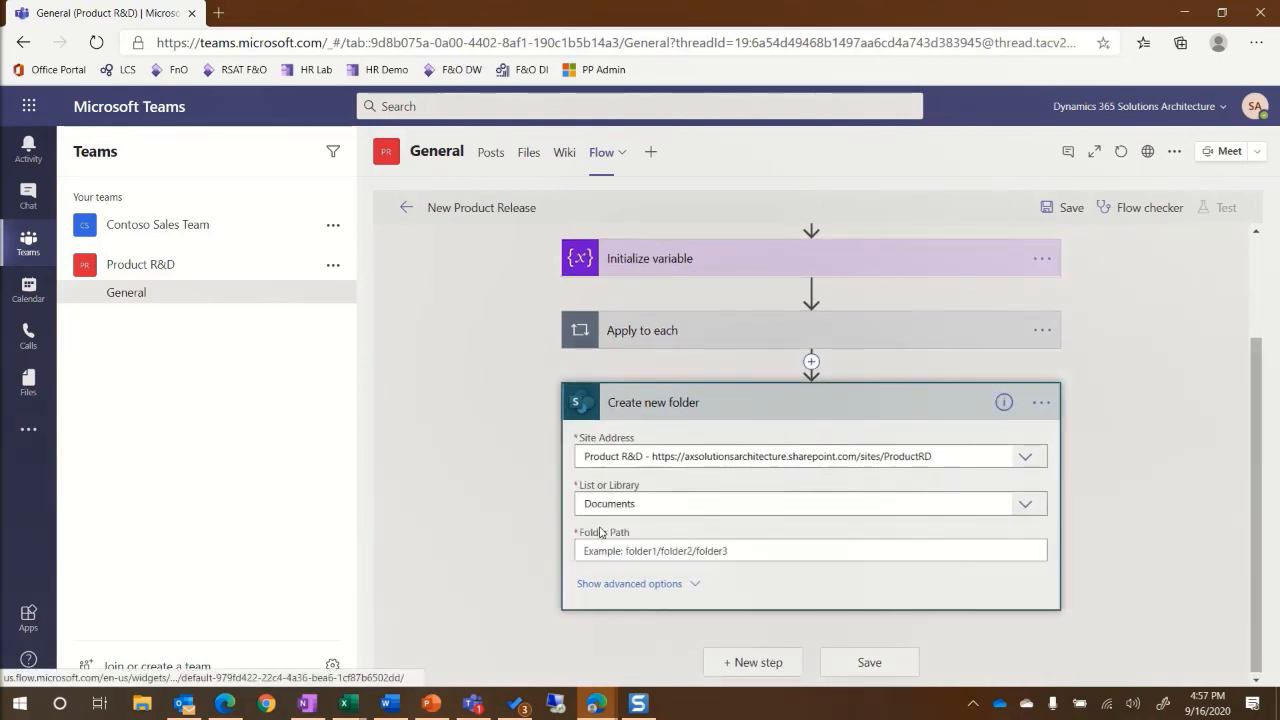
Set the folder path to /General/ followed by Product number, a dash, and Product description.
{"action": "left_click", "coordinate": [601, 551]}
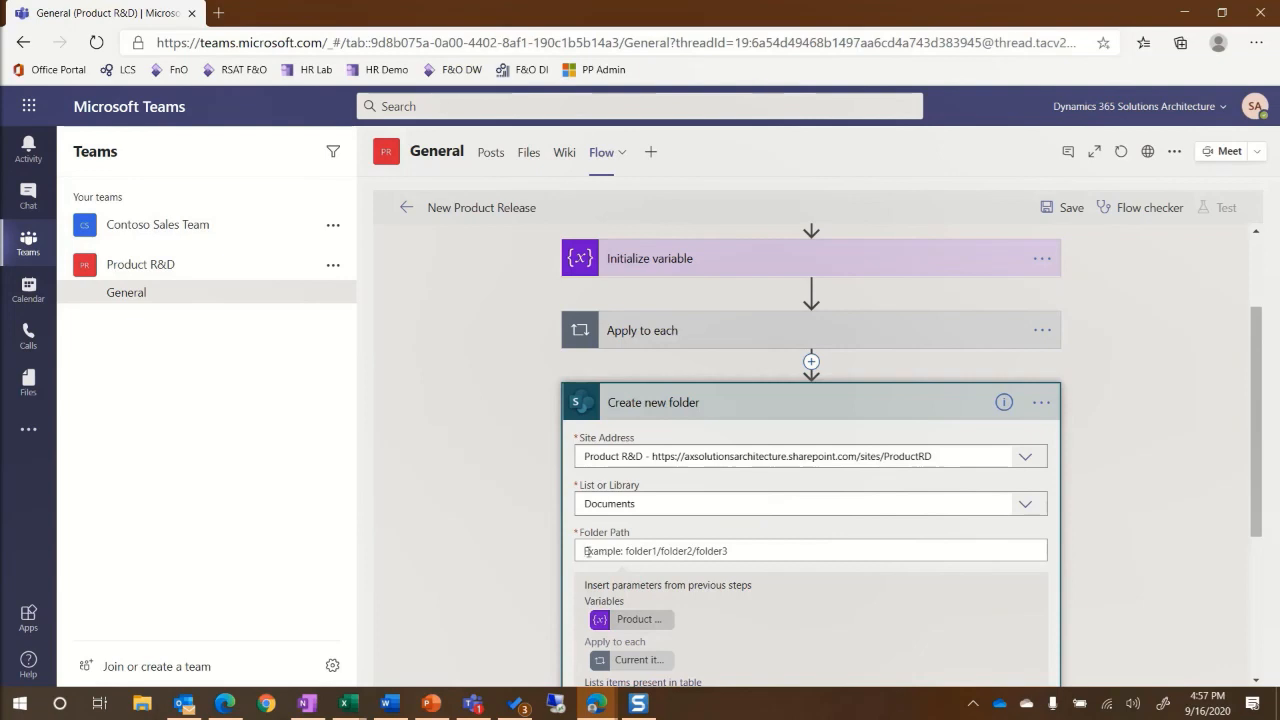
{"action": "type", "text": "/General/"}
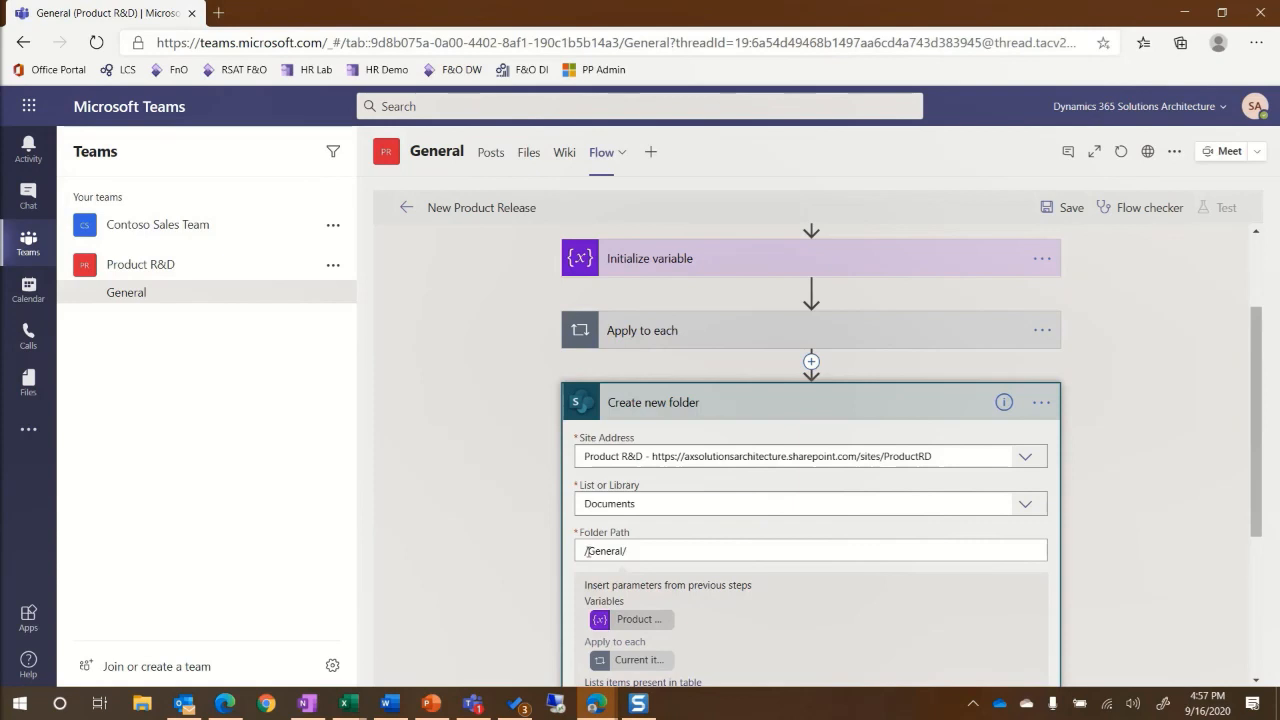
{"action": "scroll", "coordinate": [811, 250], "scroll_direction": "down", "scroll_amount": 5}
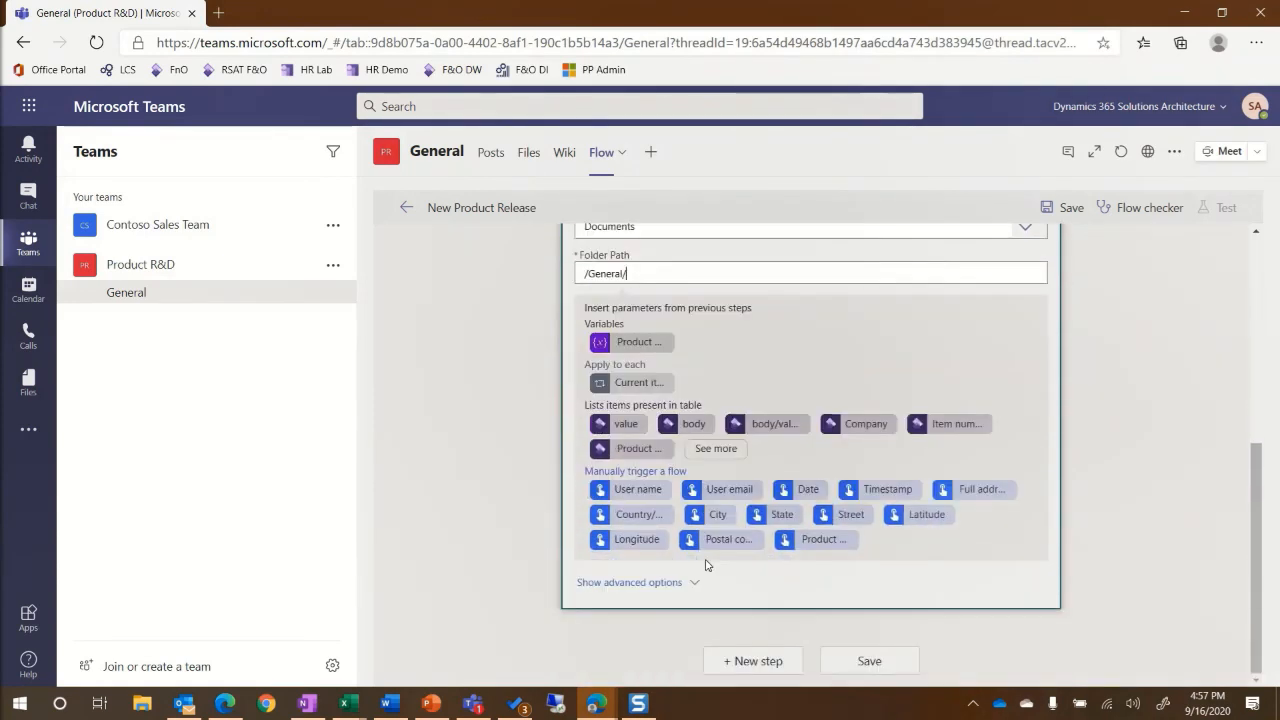
{"action": "left_click", "coordinate": [817, 539]}
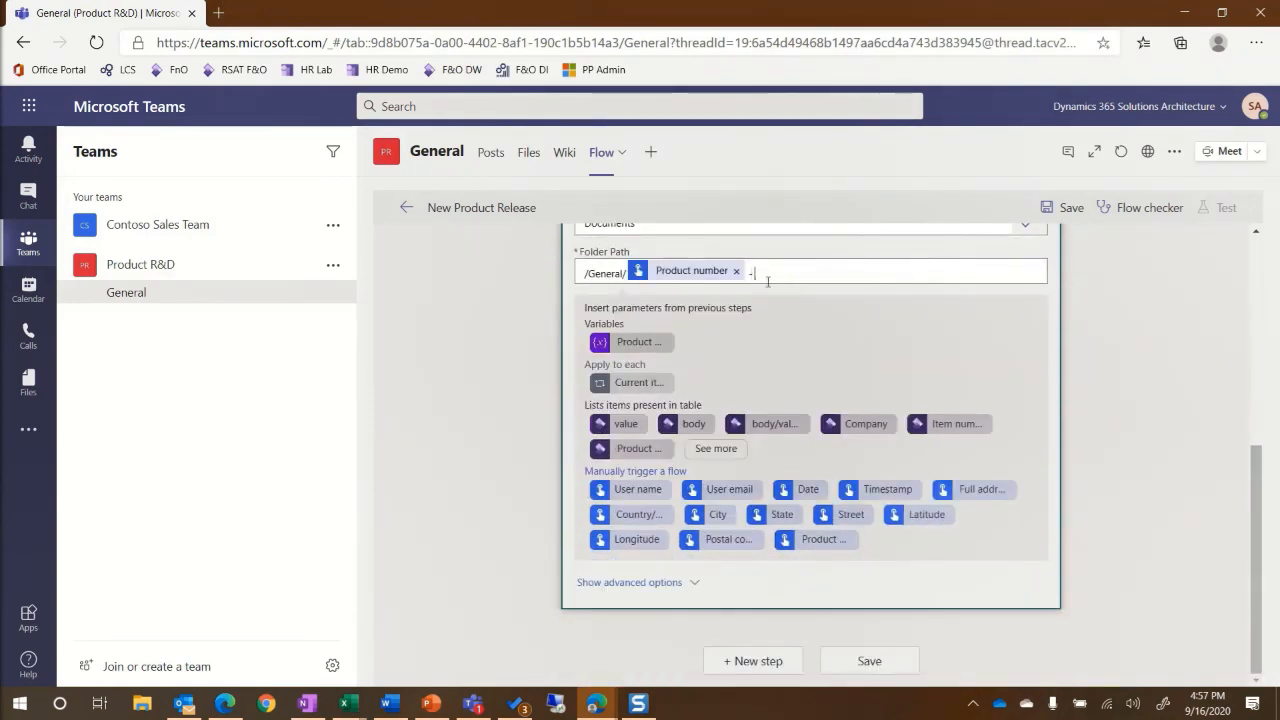
{"action": "left_click", "coordinate": [628, 345]}
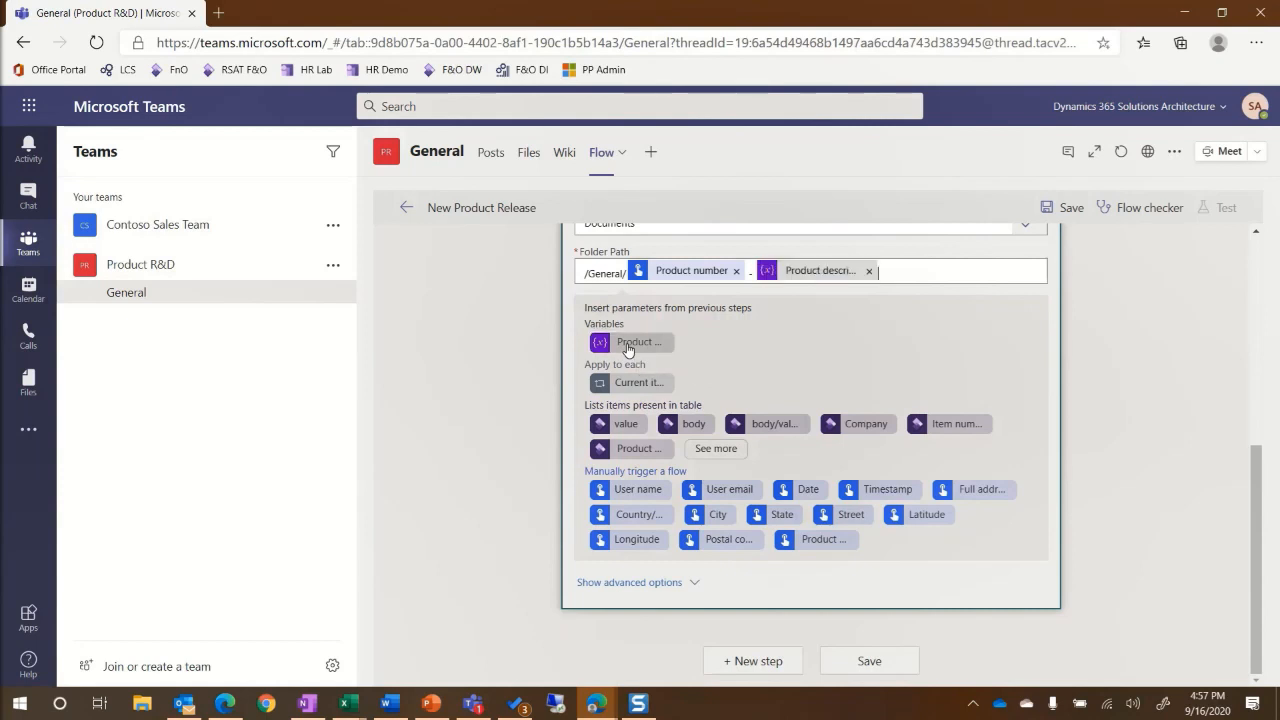
{"action": "left_click", "coordinate": [651, 584]}
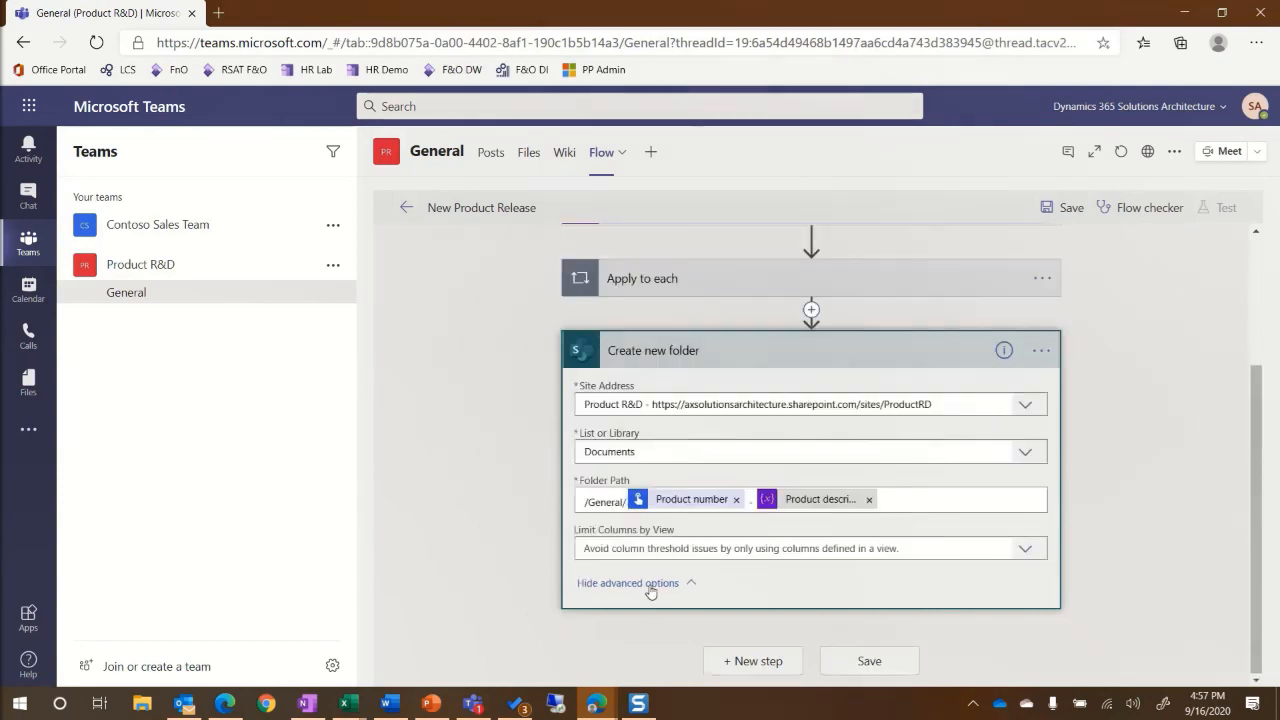
Add a SharePoint Copy file step sourcing General/Templates/Product Details Template.docx on the Product R&D site.
{"action": "left_click", "coordinate": [766, 662]}
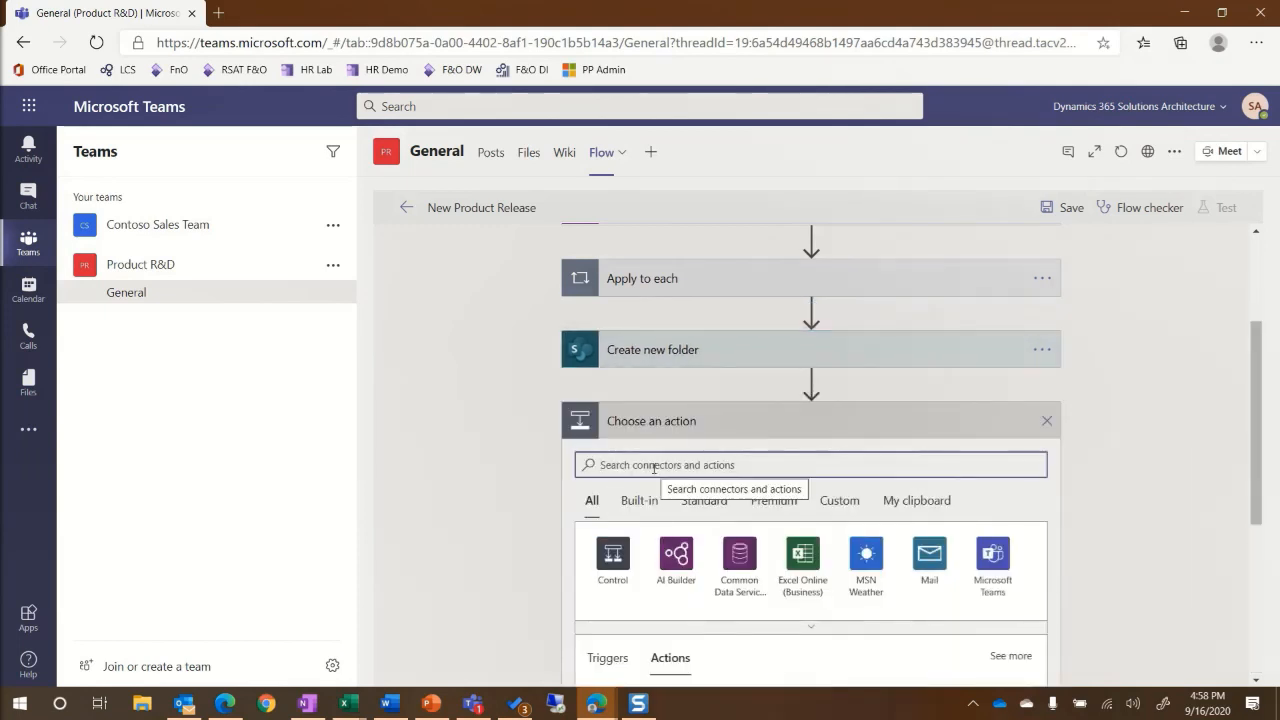
{"action": "type", "text": "copy file"}
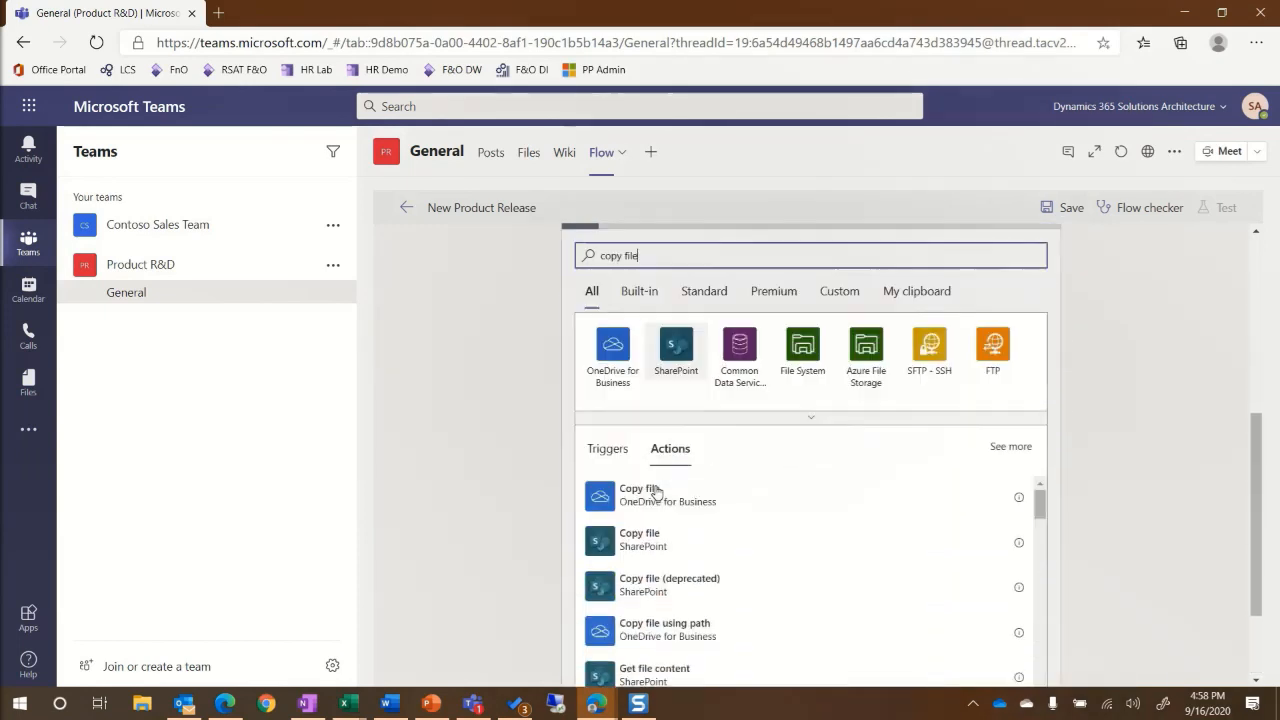
{"action": "left_click", "coordinate": [655, 553]}
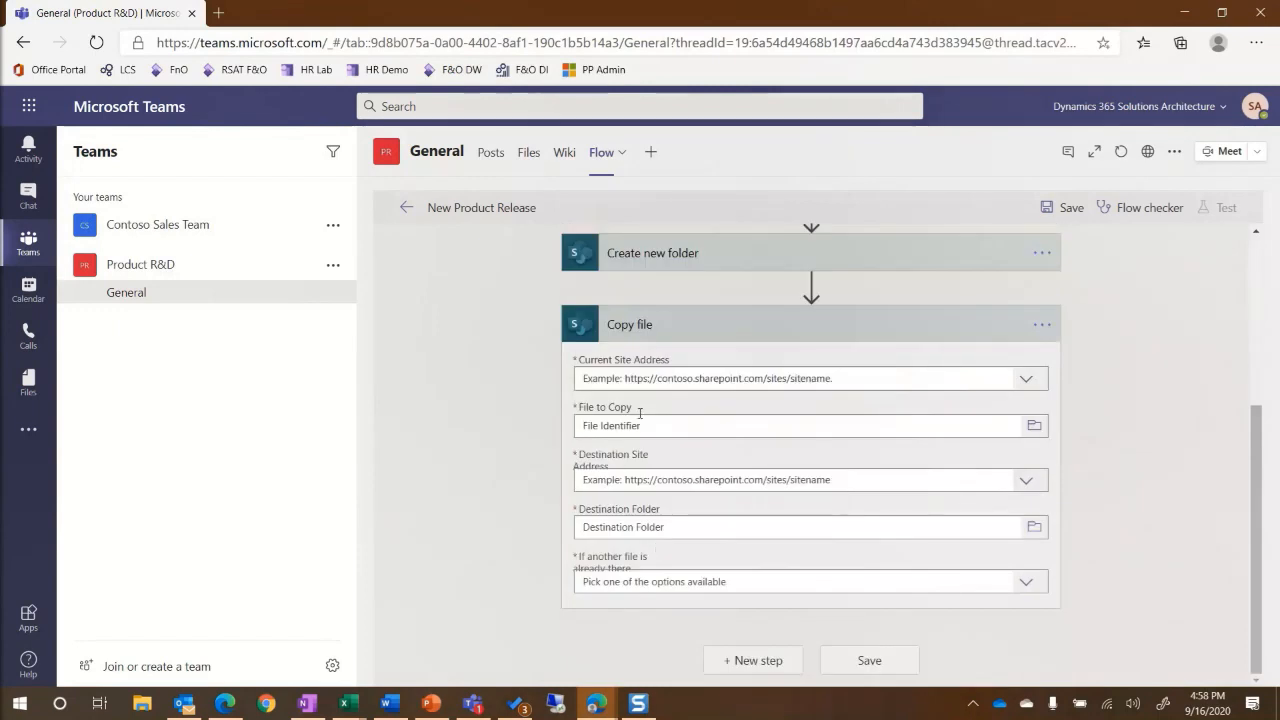
{"action": "left_click", "coordinate": [1026, 378]}
{"action": "left_click", "coordinate": [613, 466]}
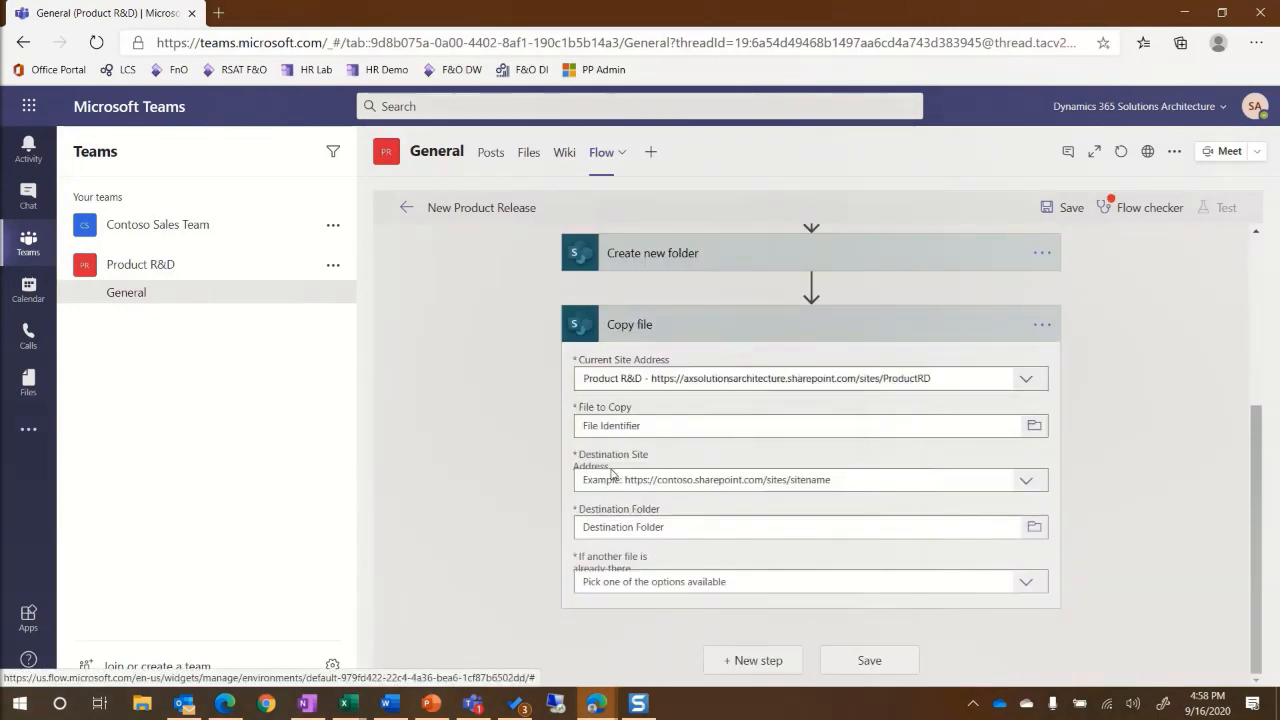
{"action": "left_click", "coordinate": [671, 426]}
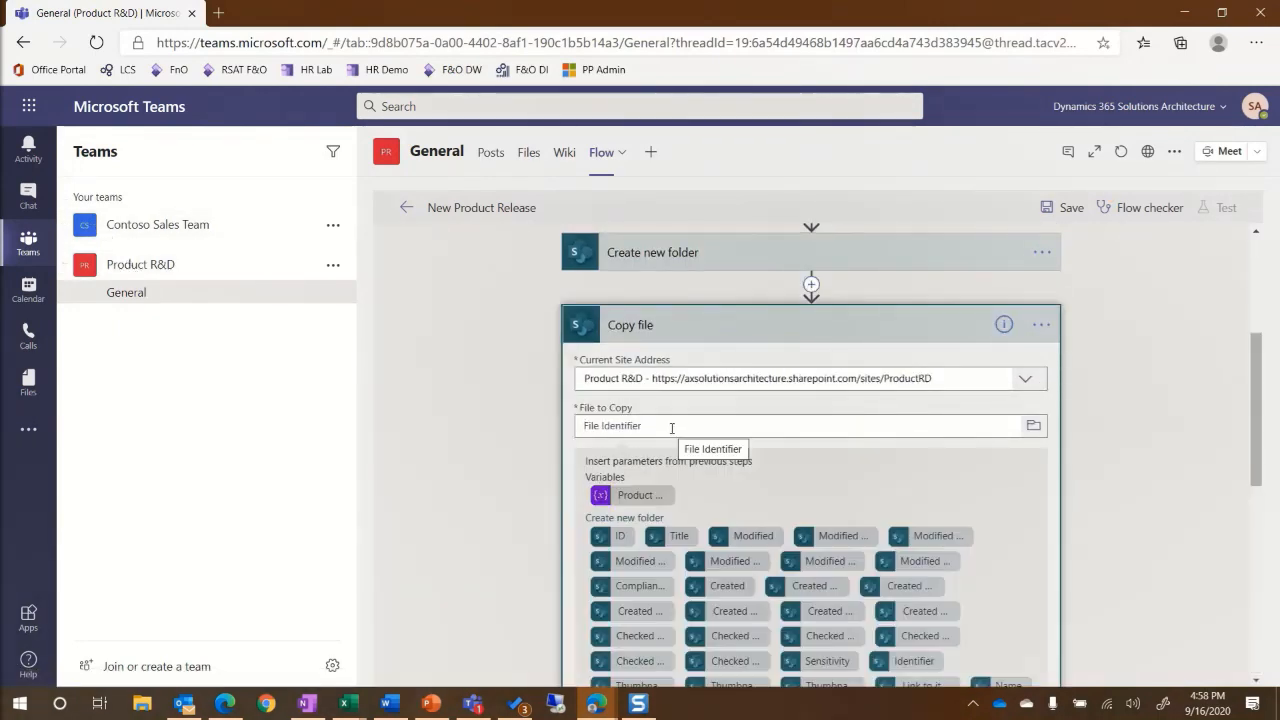
{"action": "left_click", "coordinate": [1033, 425]}
{"action": "scroll", "coordinate": [968, 473], "scroll_direction": "down", "scroll_amount": 3}
{"action": "left_click", "coordinate": [990, 434]}
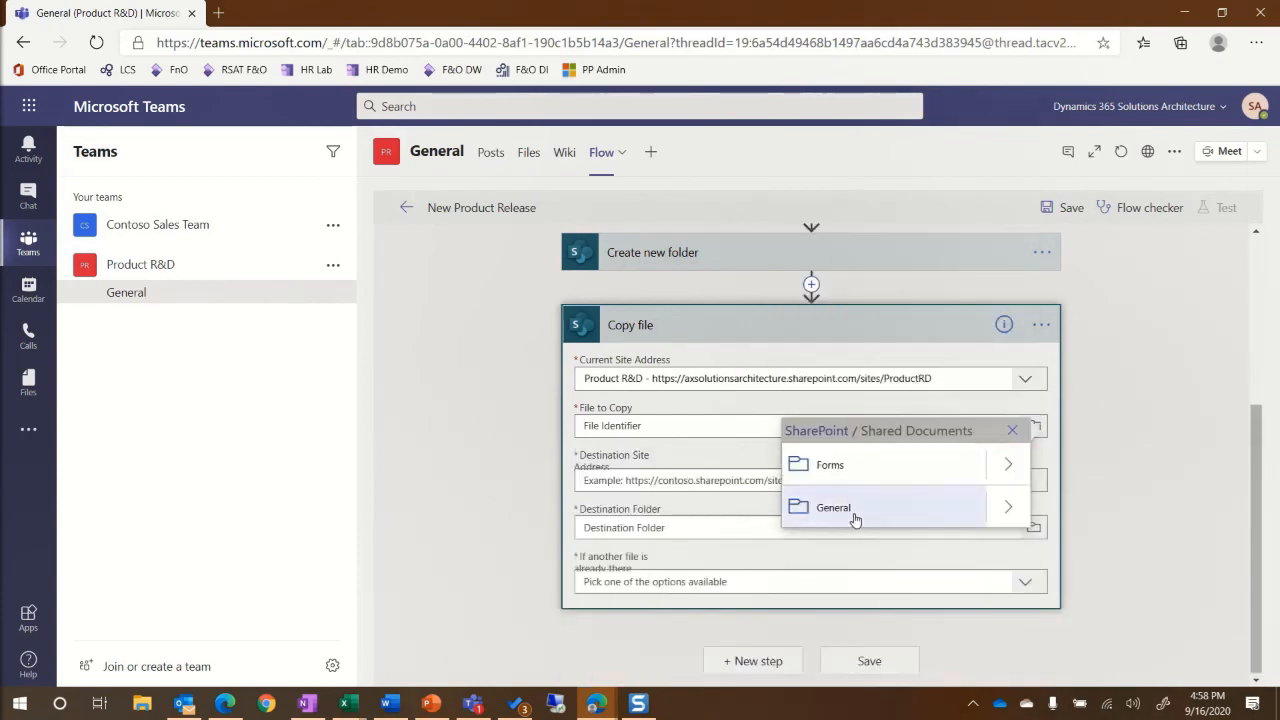
{"action": "left_click", "coordinate": [1004, 511]}
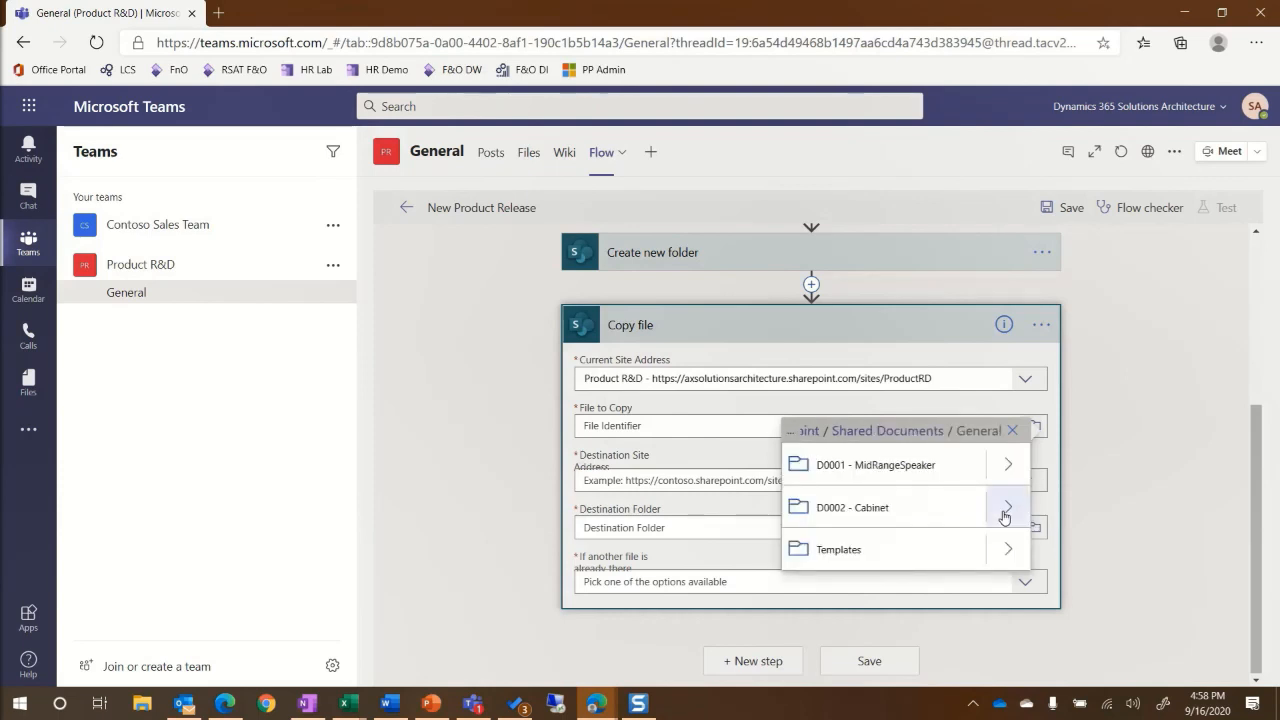
{"action": "left_click", "coordinate": [1013, 553]}
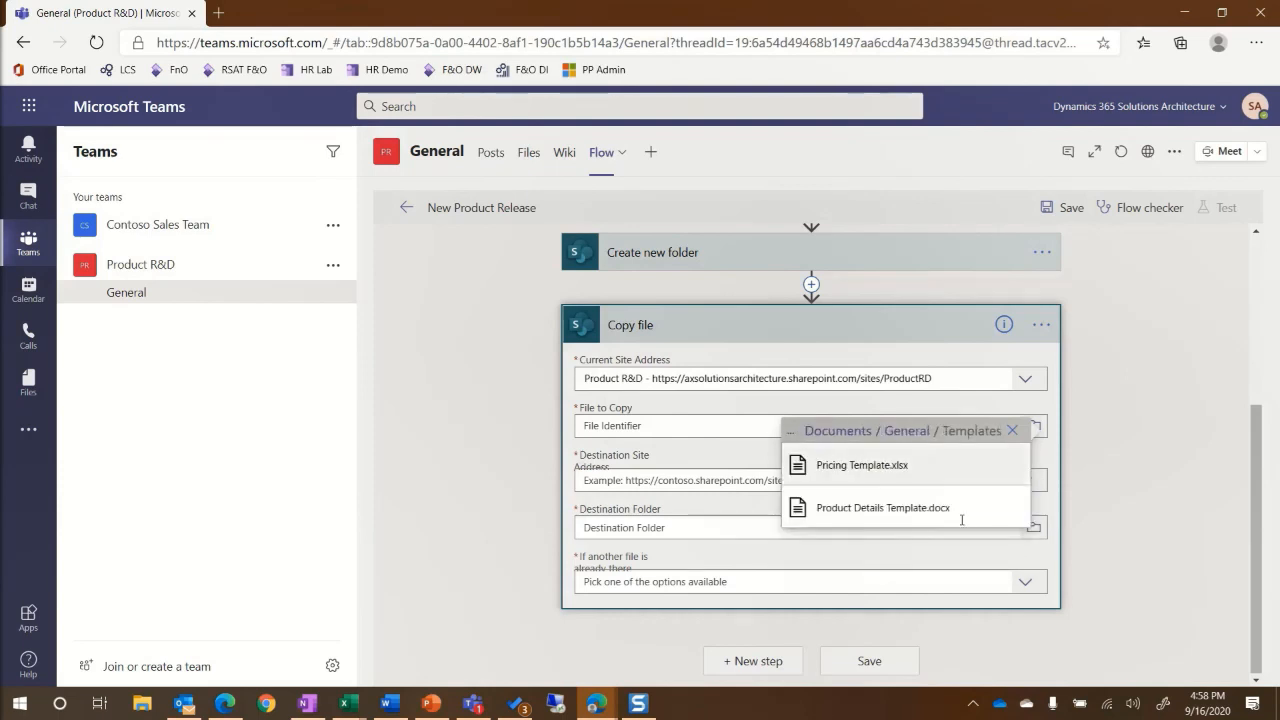
{"action": "left_click", "coordinate": [855, 514]}
Copy it to the Product R&D site at the new folder's Full Path, failing if the file exists.
{"action": "scroll", "coordinate": [737, 490], "scroll_direction": "down", "scroll_amount": 5}
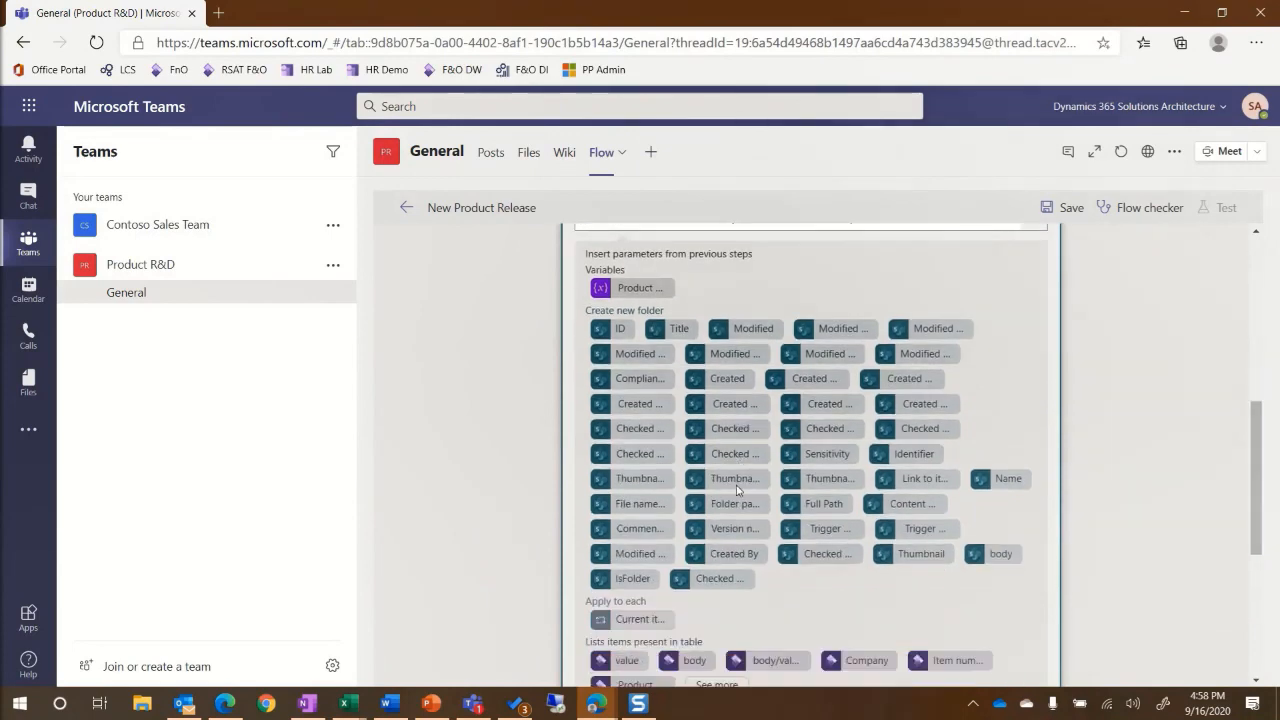
{"action": "left_click", "coordinate": [643, 558]}
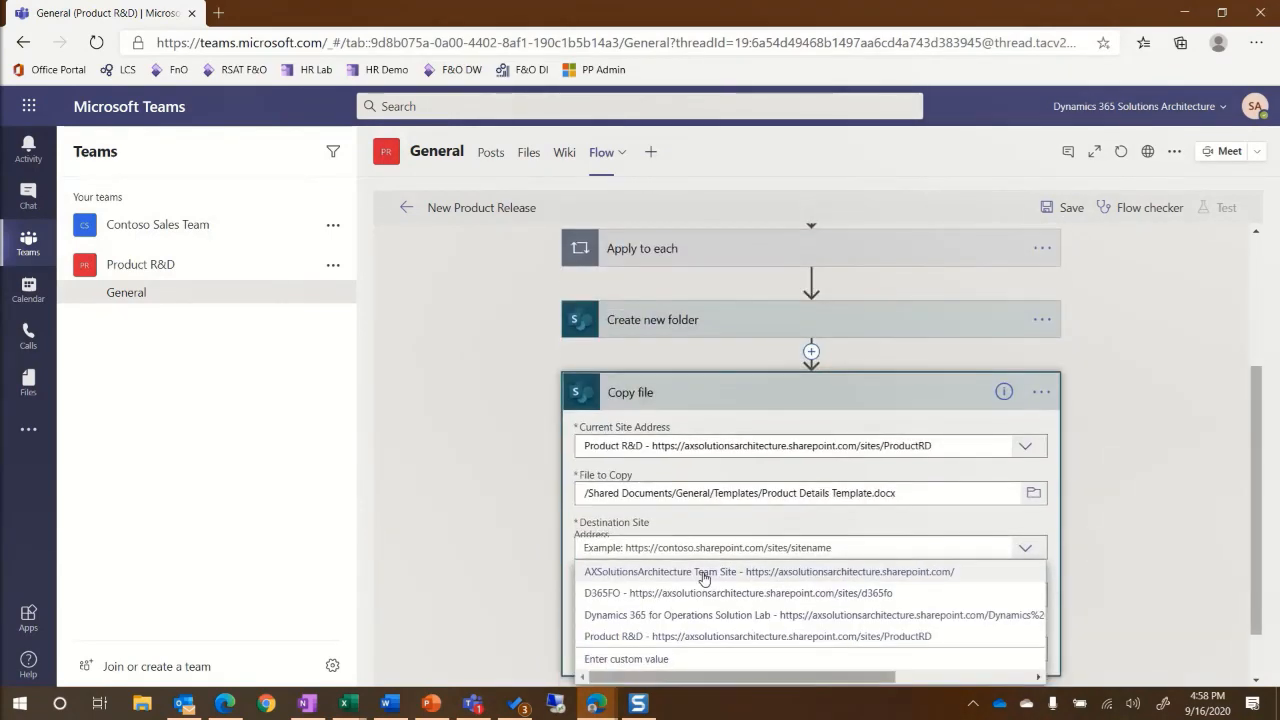
{"action": "left_click", "coordinate": [609, 581]}
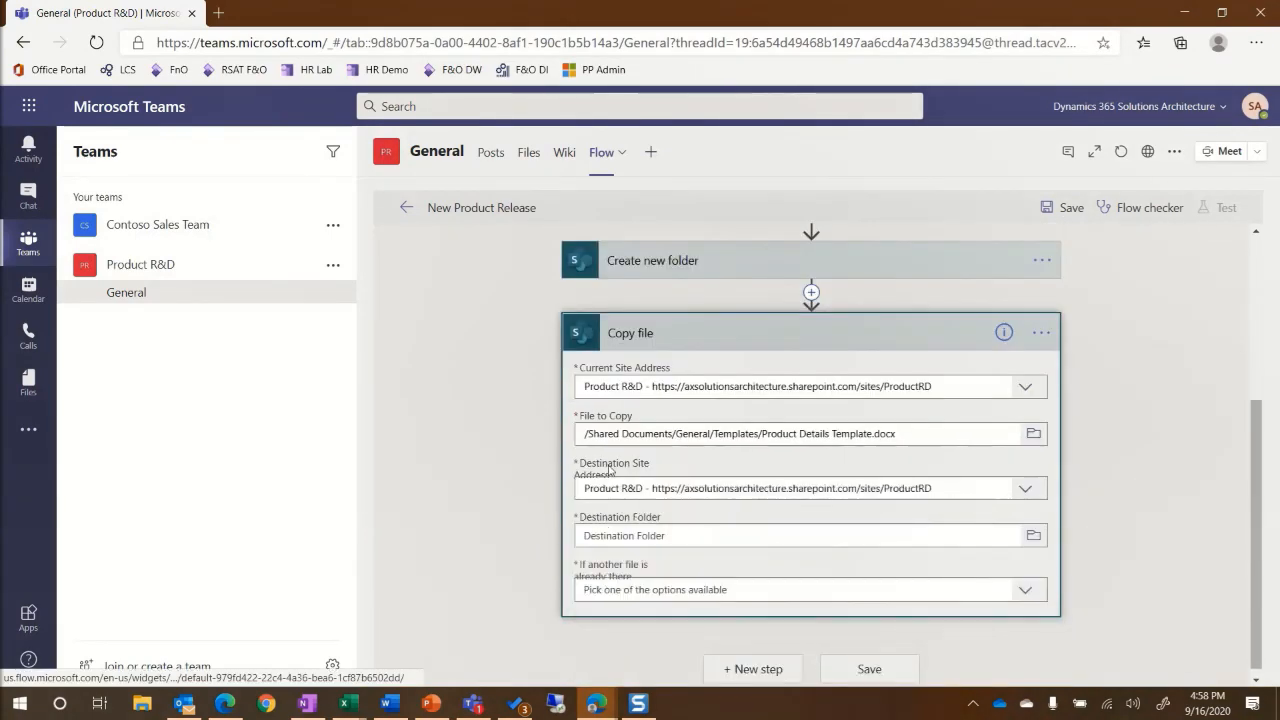
{"action": "left_click", "coordinate": [631, 538]}
{"action": "scroll", "coordinate": [631, 538], "scroll_direction": "down", "scroll_amount": 2}
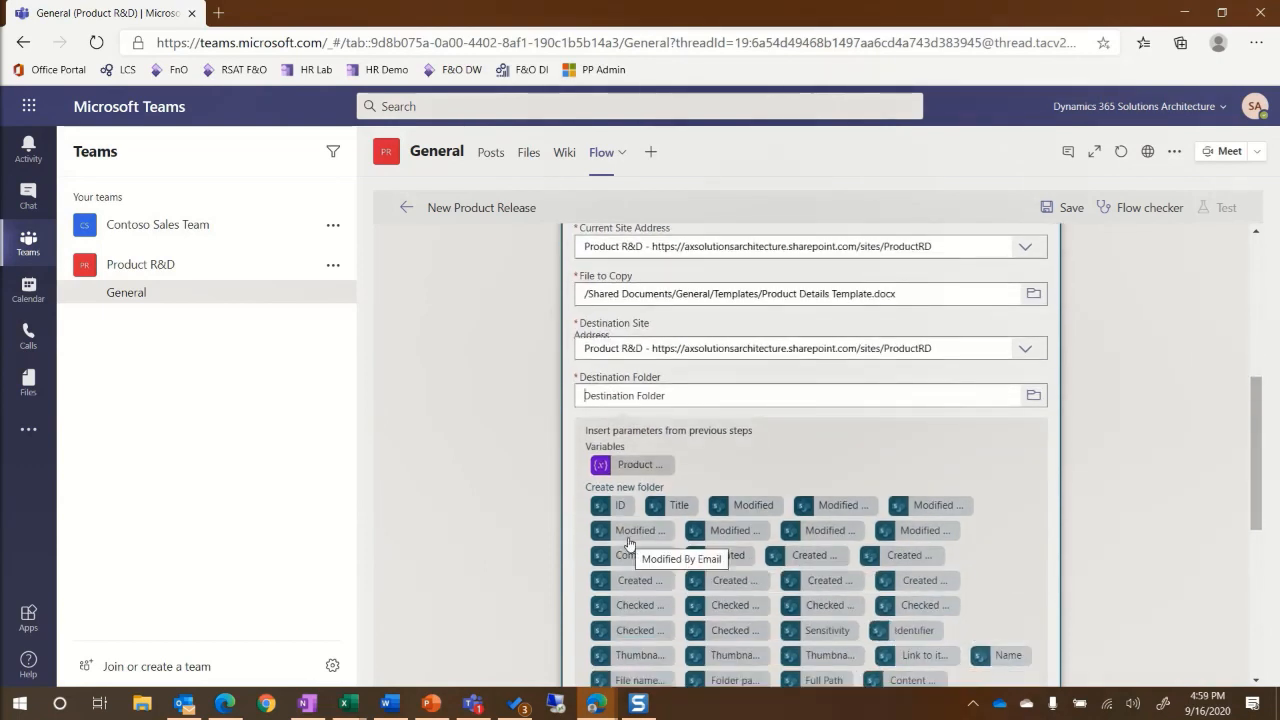
{"action": "scroll", "coordinate": [629, 543], "scroll_direction": "down", "scroll_amount": 3}
{"action": "left_click", "coordinate": [824, 540]}
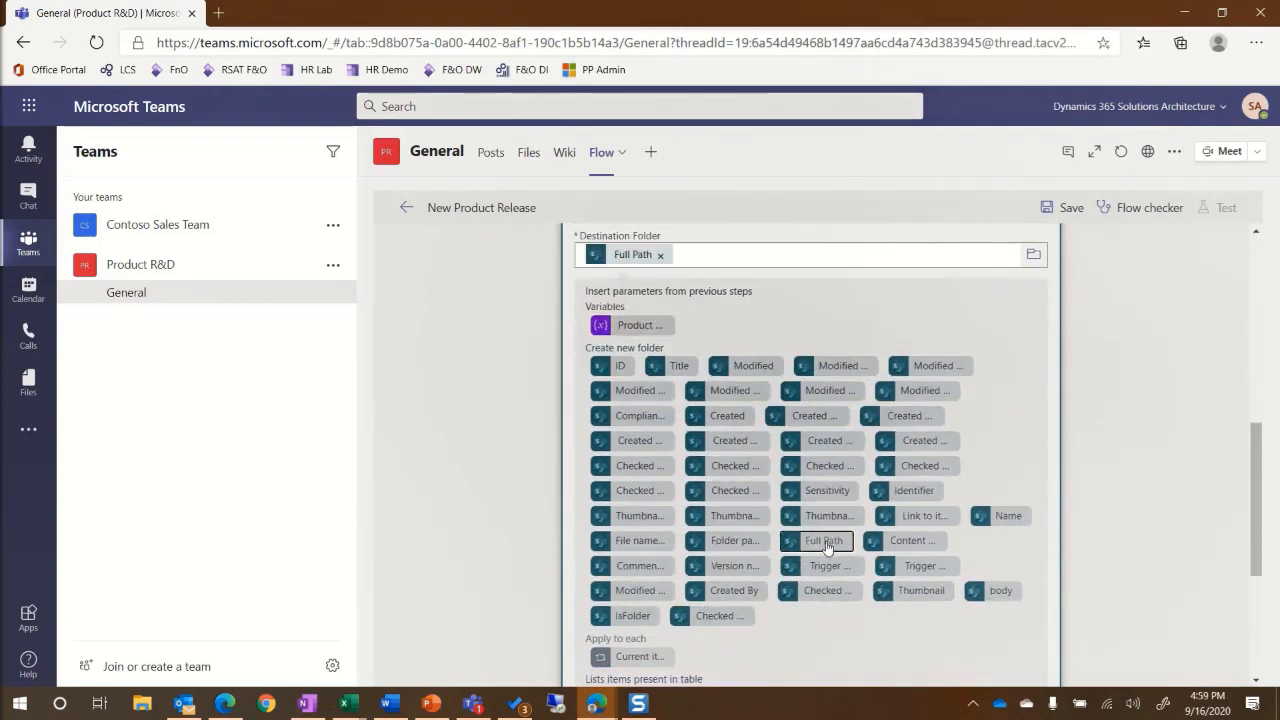
{"action": "scroll", "coordinate": [697, 353], "scroll_direction": "down", "scroll_amount": 5}
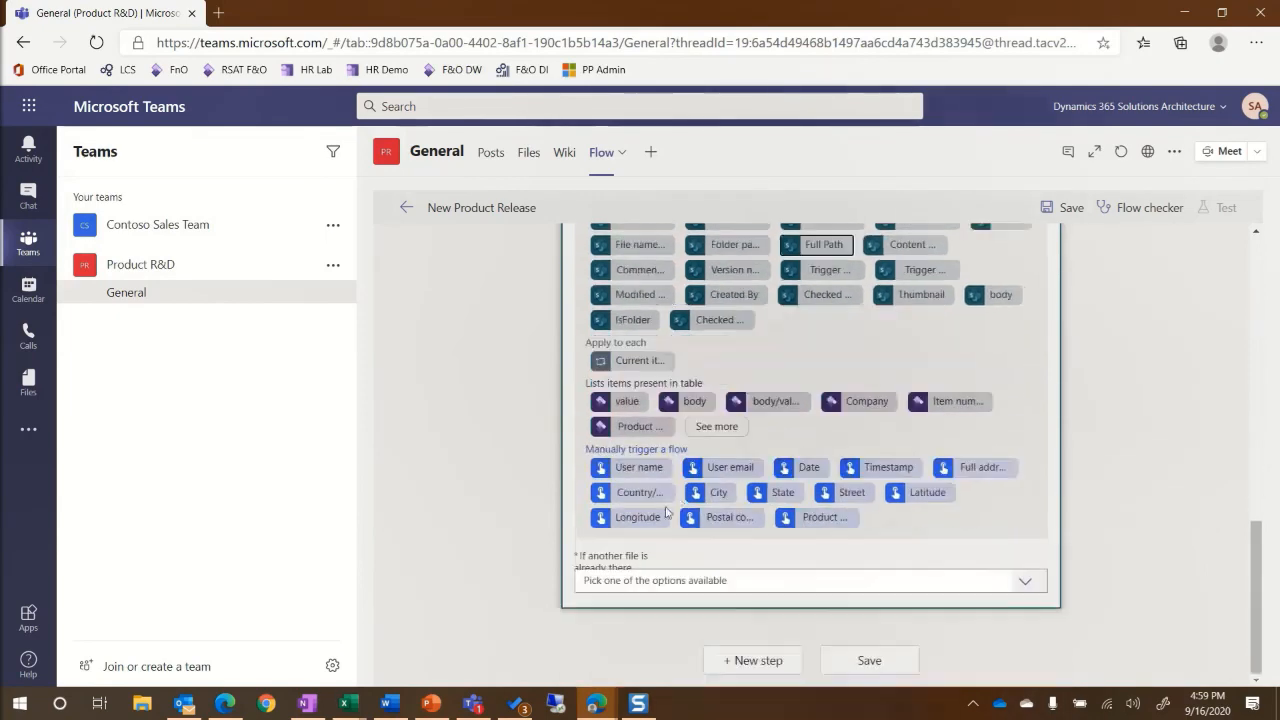
{"action": "left_click", "coordinate": [625, 581]}
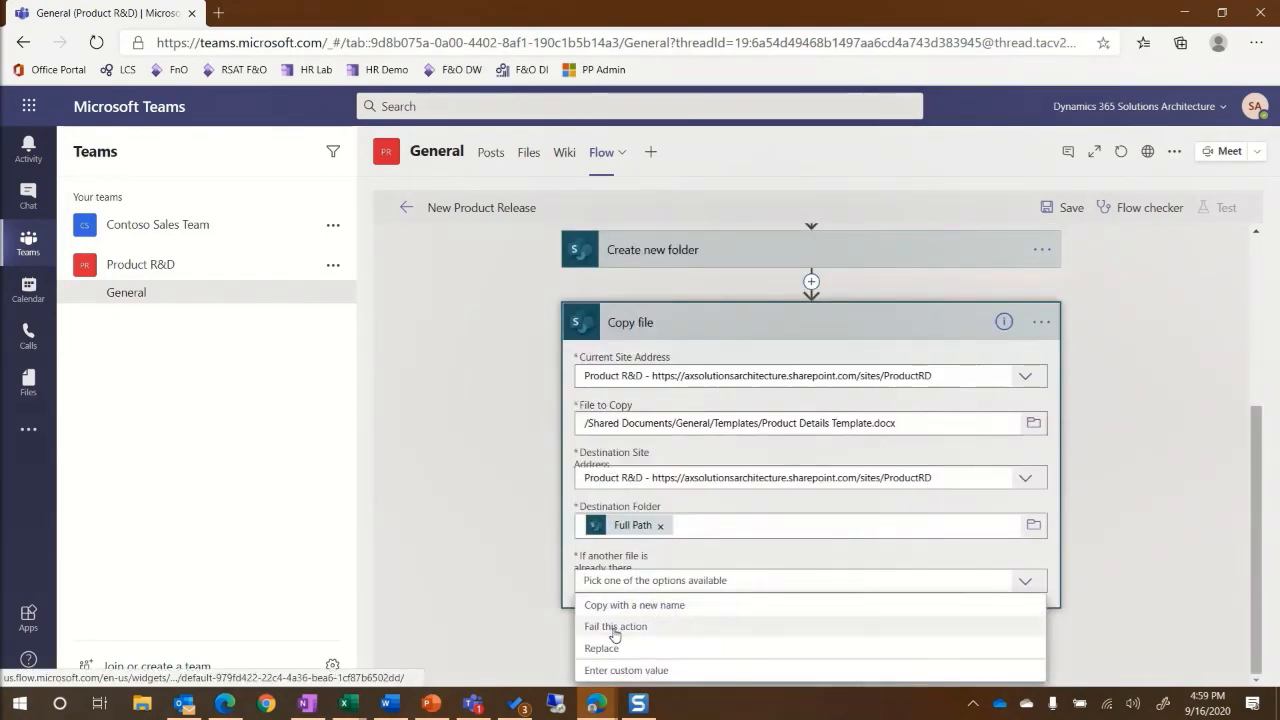
{"action": "left_click", "coordinate": [612, 627]}
{"action": "left_click", "coordinate": [755, 661]}
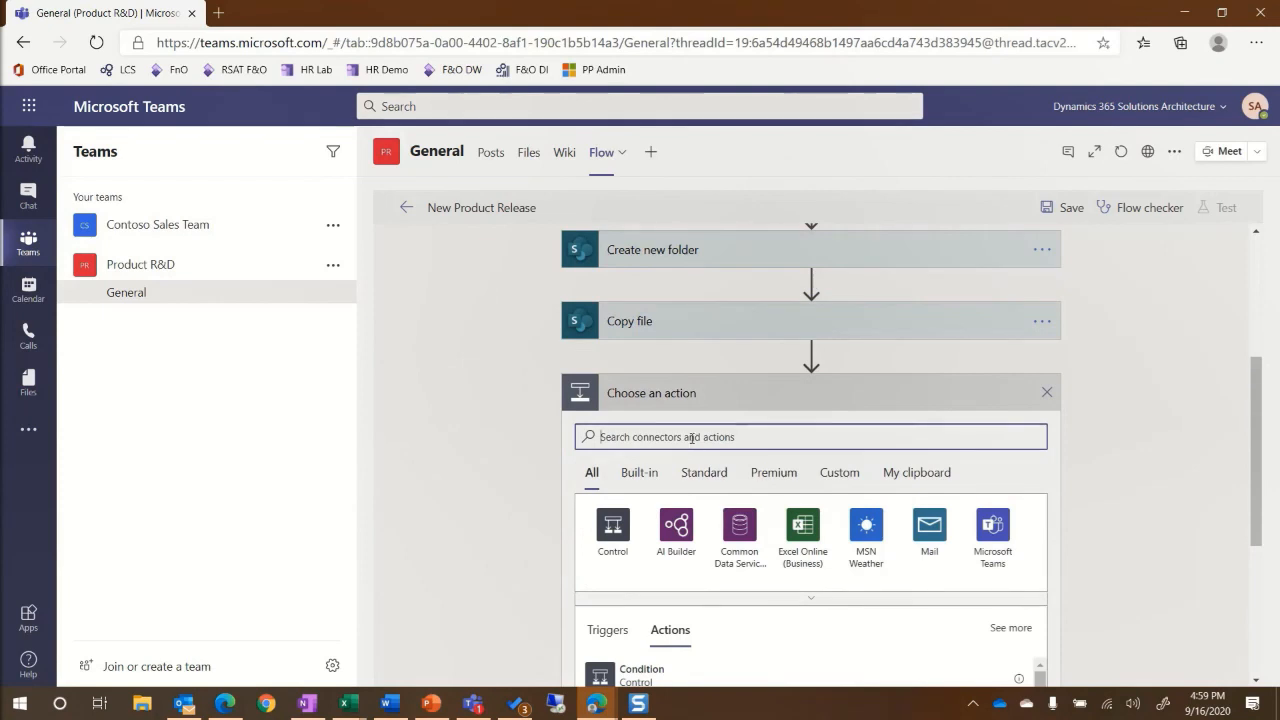
Add a second Copy file step sourcing General/Templates/Pricing Template.xlsx on the Product R&D site.
{"action": "type", "text": "copy file"}
{"action": "left_click", "coordinate": [675, 526]}
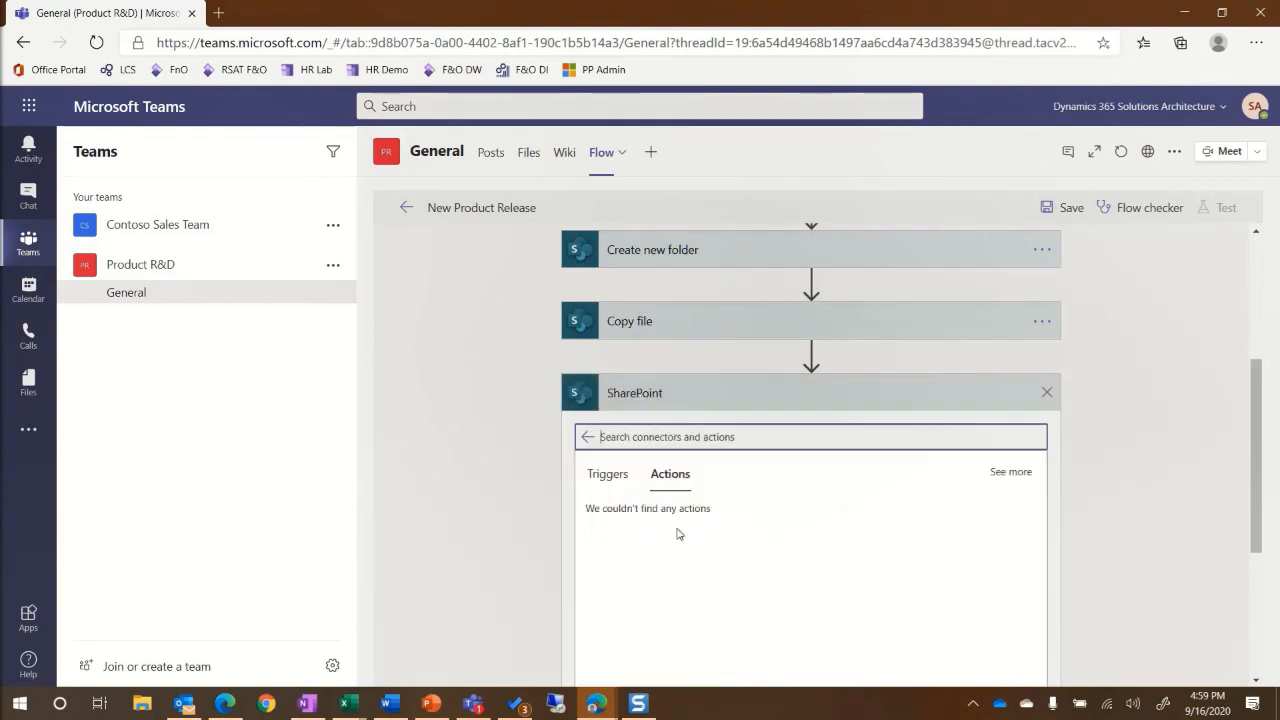
{"action": "left_click", "coordinate": [644, 443]}
{"action": "type", "text": "copy file"}
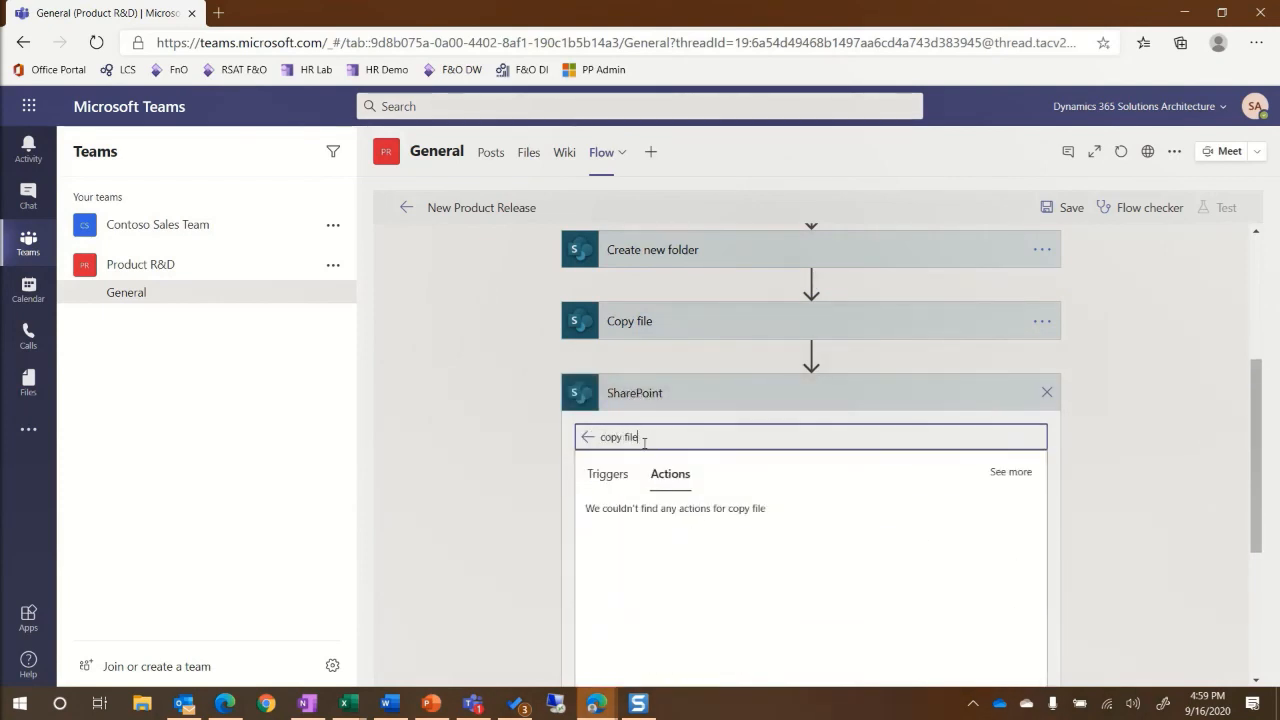
{"action": "left_click", "coordinate": [650, 517]}
{"action": "left_click", "coordinate": [1026, 449]}
{"action": "left_click", "coordinate": [620, 537]}
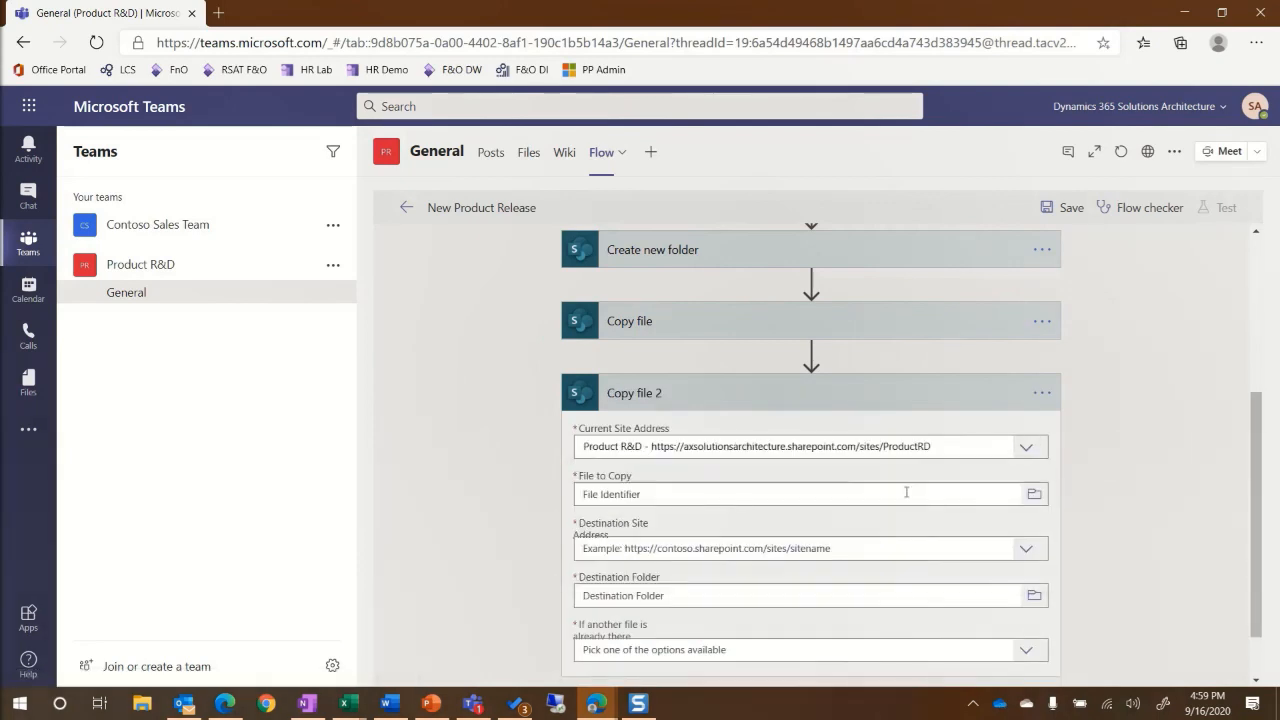
{"action": "left_click", "coordinate": [1034, 494]}
{"action": "scroll", "coordinate": [900, 503], "scroll_direction": "down", "scroll_amount": 2}
{"action": "scroll", "coordinate": [889, 457], "scroll_direction": "down", "scroll_amount": 1}
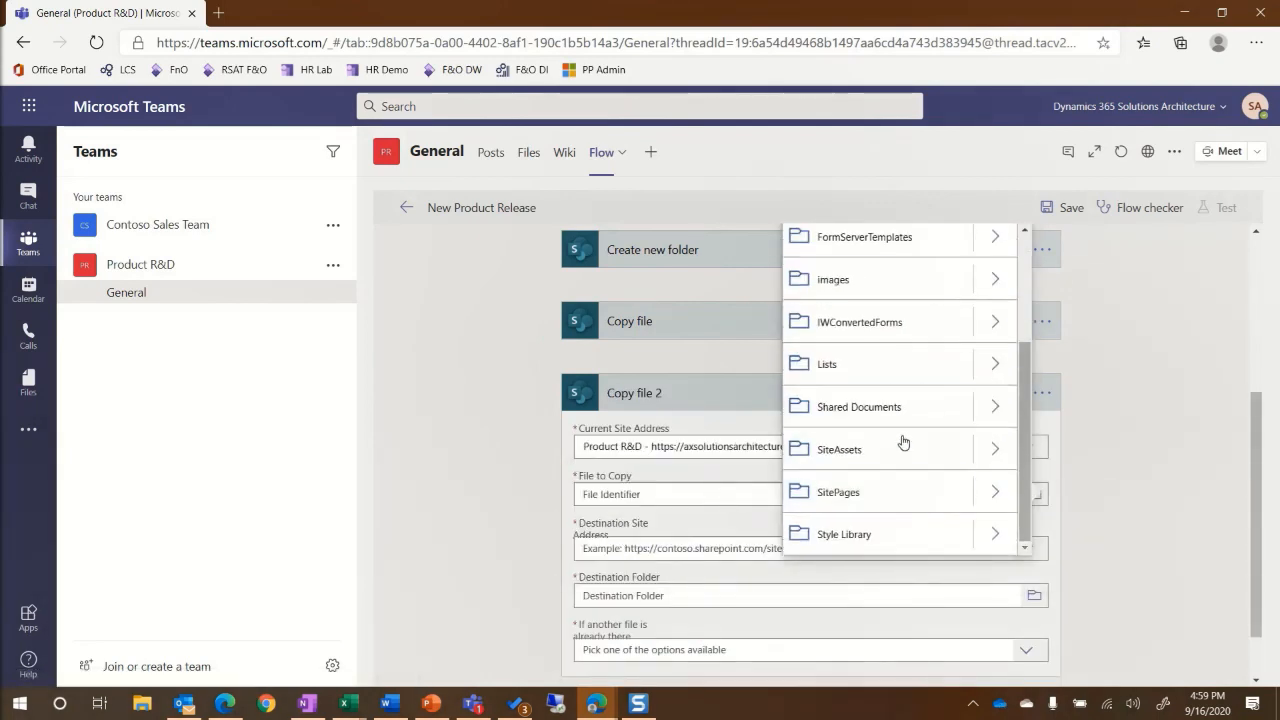
{"action": "left_click", "coordinate": [990, 409]}
{"action": "left_click", "coordinate": [1014, 580]}
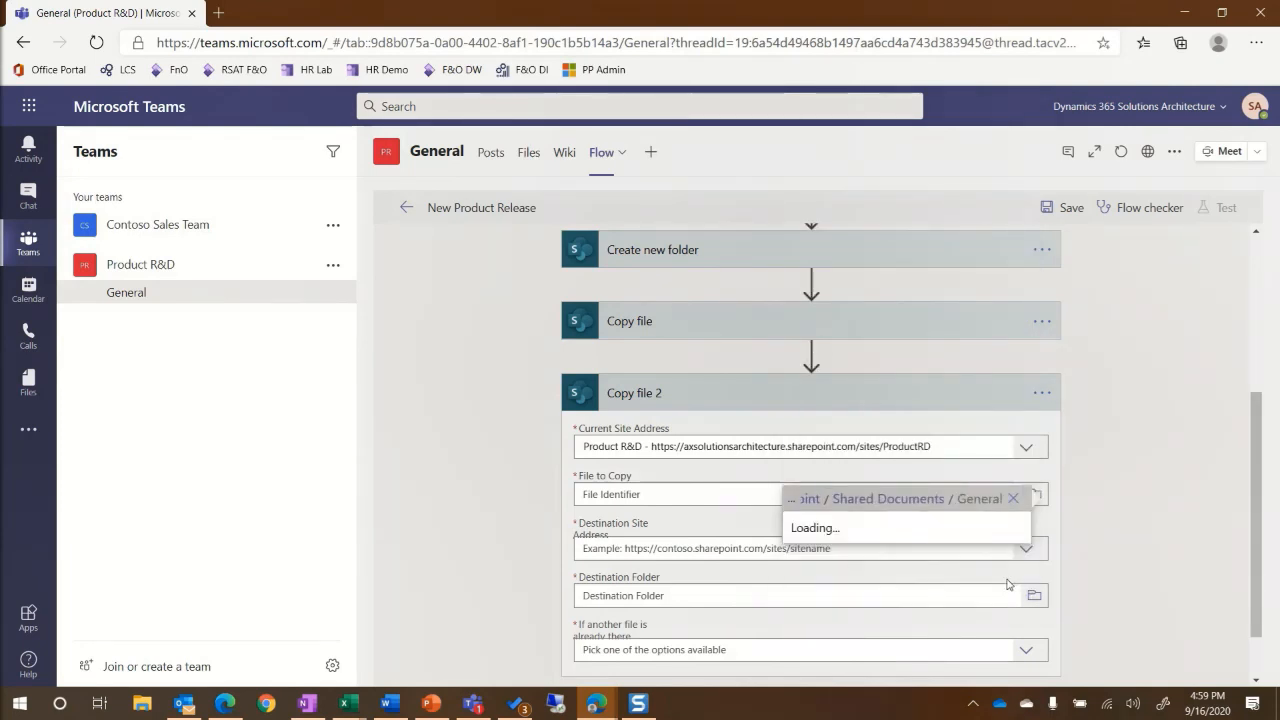
{"action": "left_click", "coordinate": [900, 615]}
{"action": "left_click", "coordinate": [880, 540]}
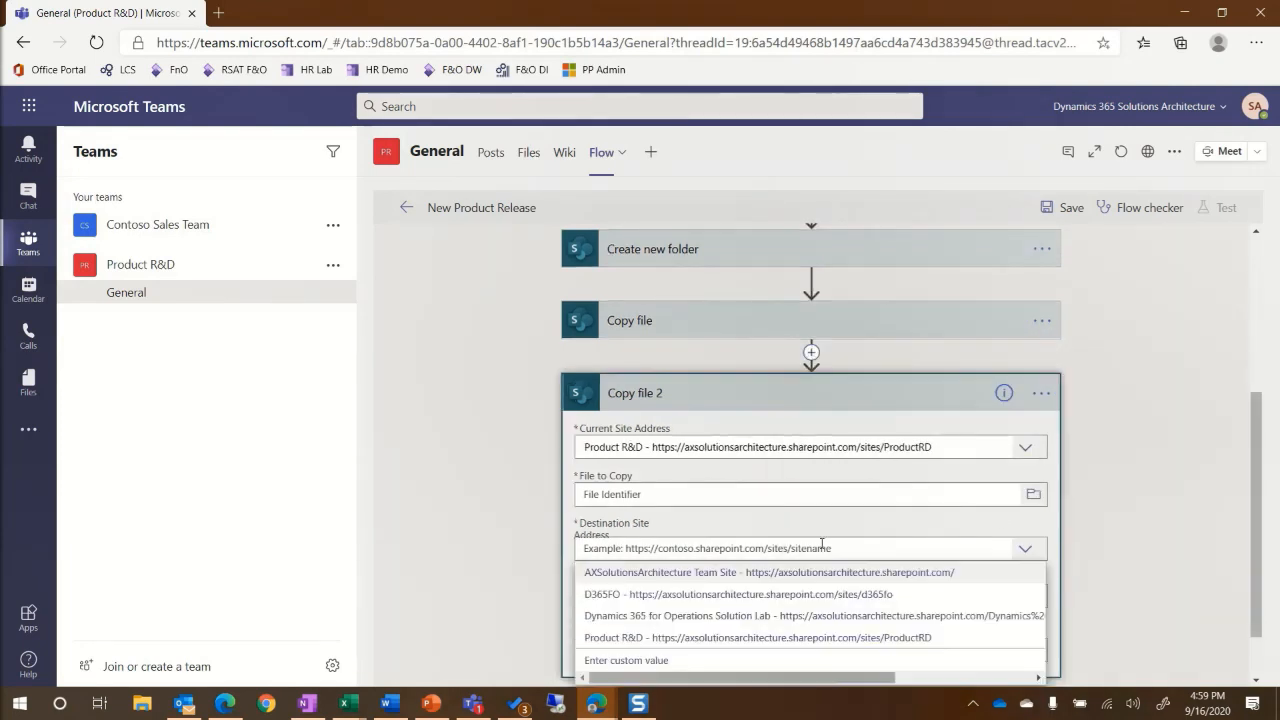
Send the Pricing Template to the new folder's Full Path on Product R&D, failing if it exists.
{"action": "left_click", "coordinate": [616, 639]}
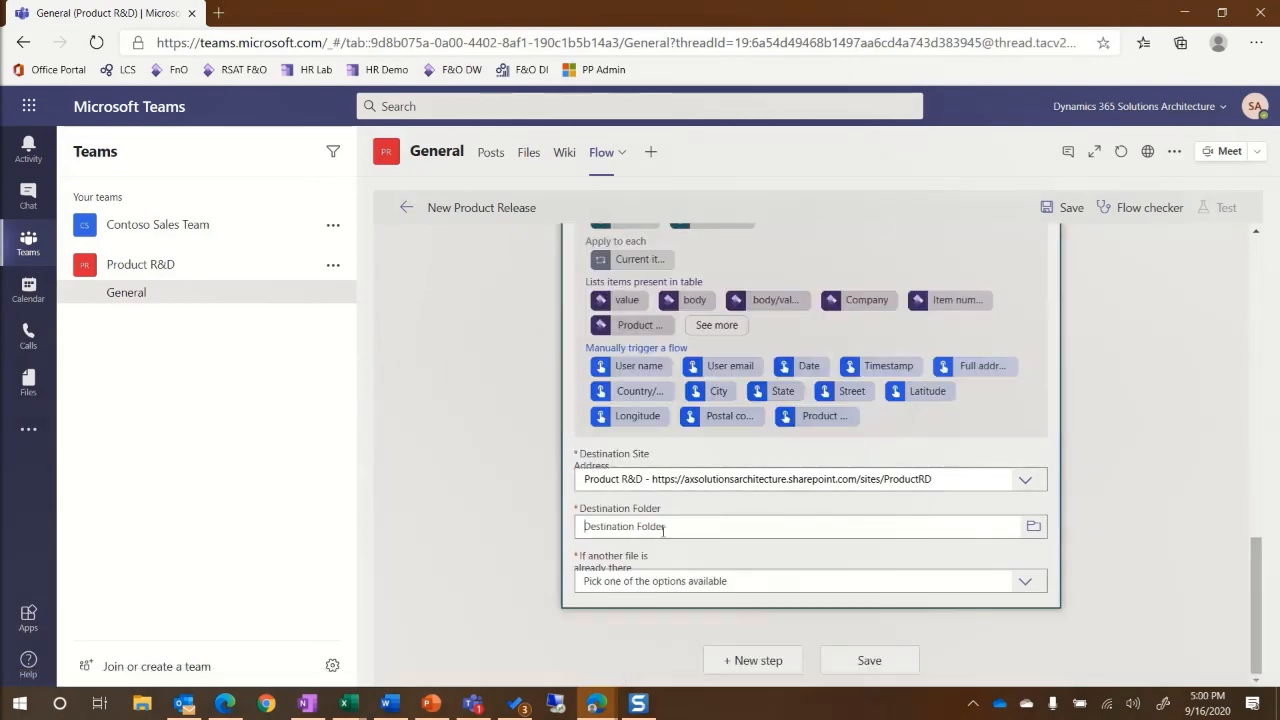
{"action": "left_click", "coordinate": [663, 527]}
{"action": "scroll", "coordinate": [782, 553], "scroll_direction": "down", "scroll_amount": 3}
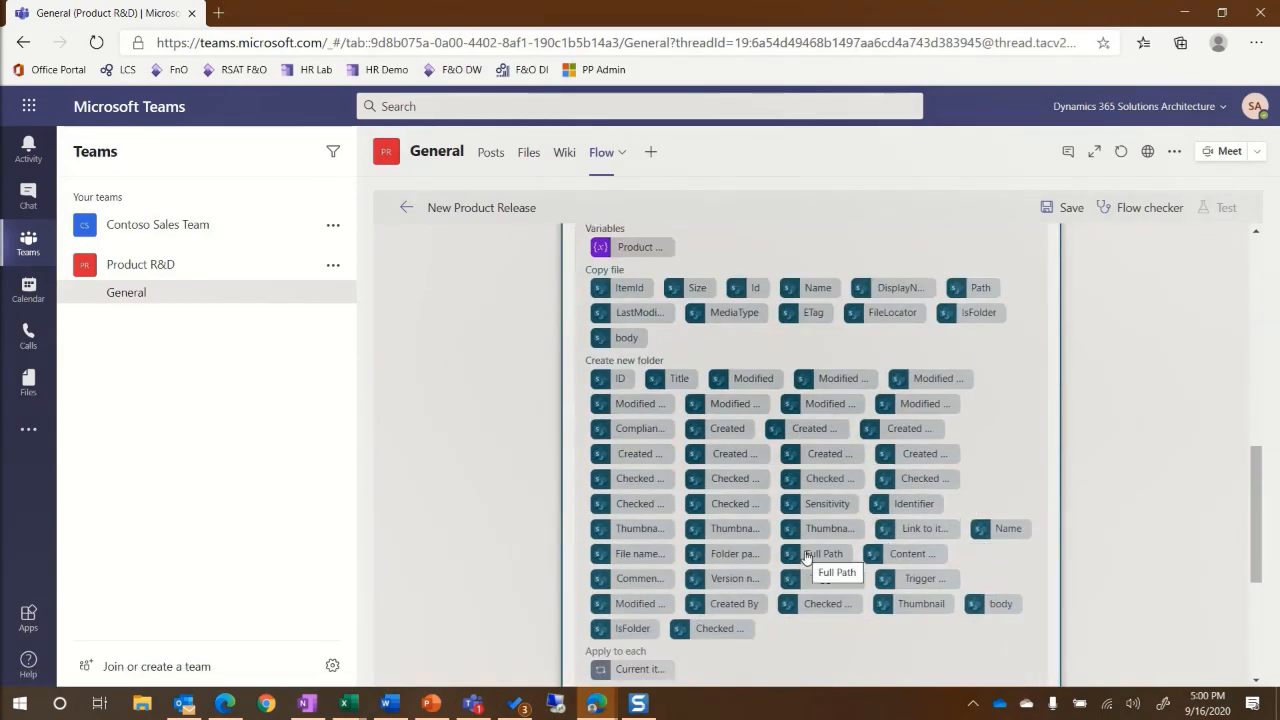
{"action": "left_click", "coordinate": [810, 555]}
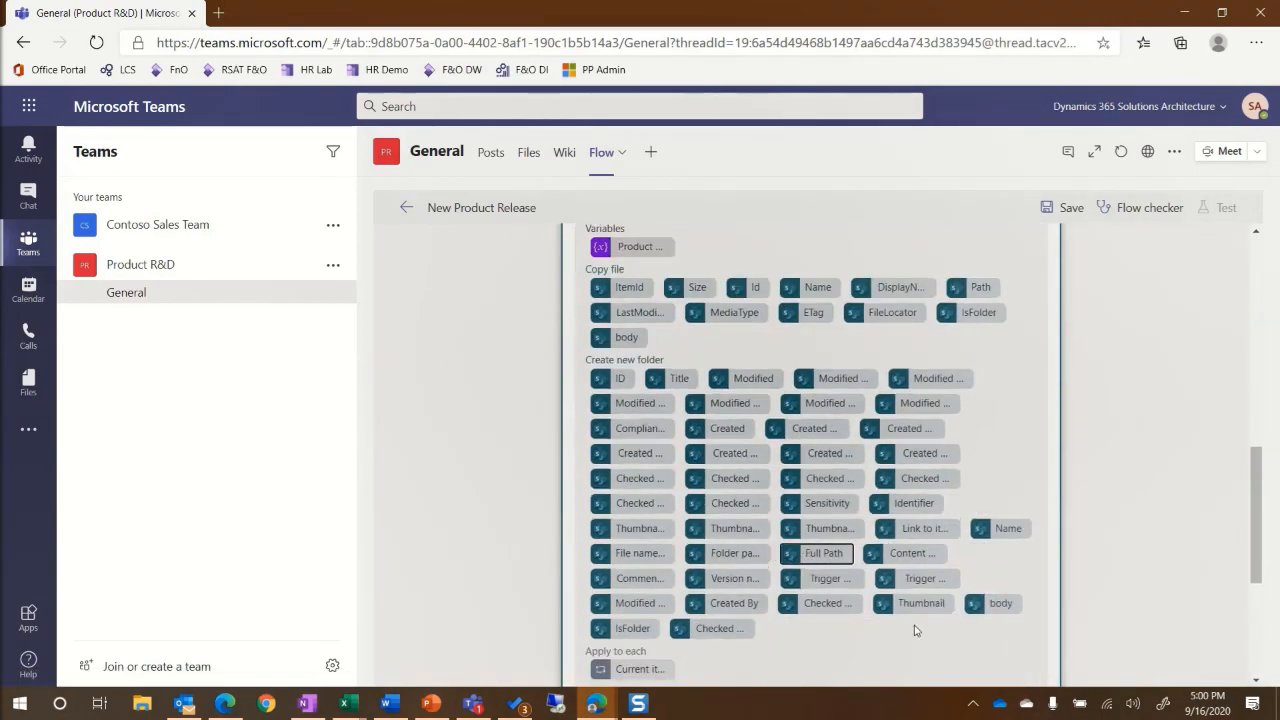
{"action": "left_click", "coordinate": [826, 556]}
{"action": "scroll", "coordinate": [650, 450], "scroll_direction": "down", "scroll_amount": 5}
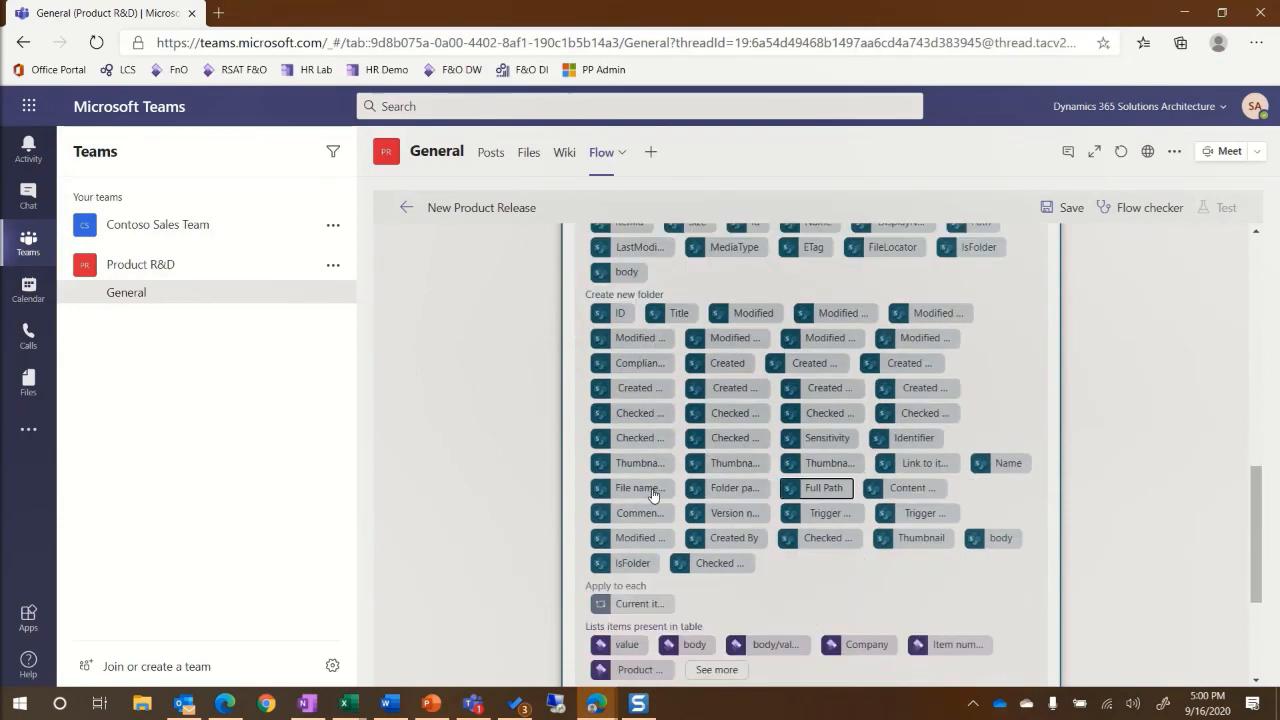
{"action": "left_click", "coordinate": [623, 582]}
{"action": "left_click", "coordinate": [613, 628]}
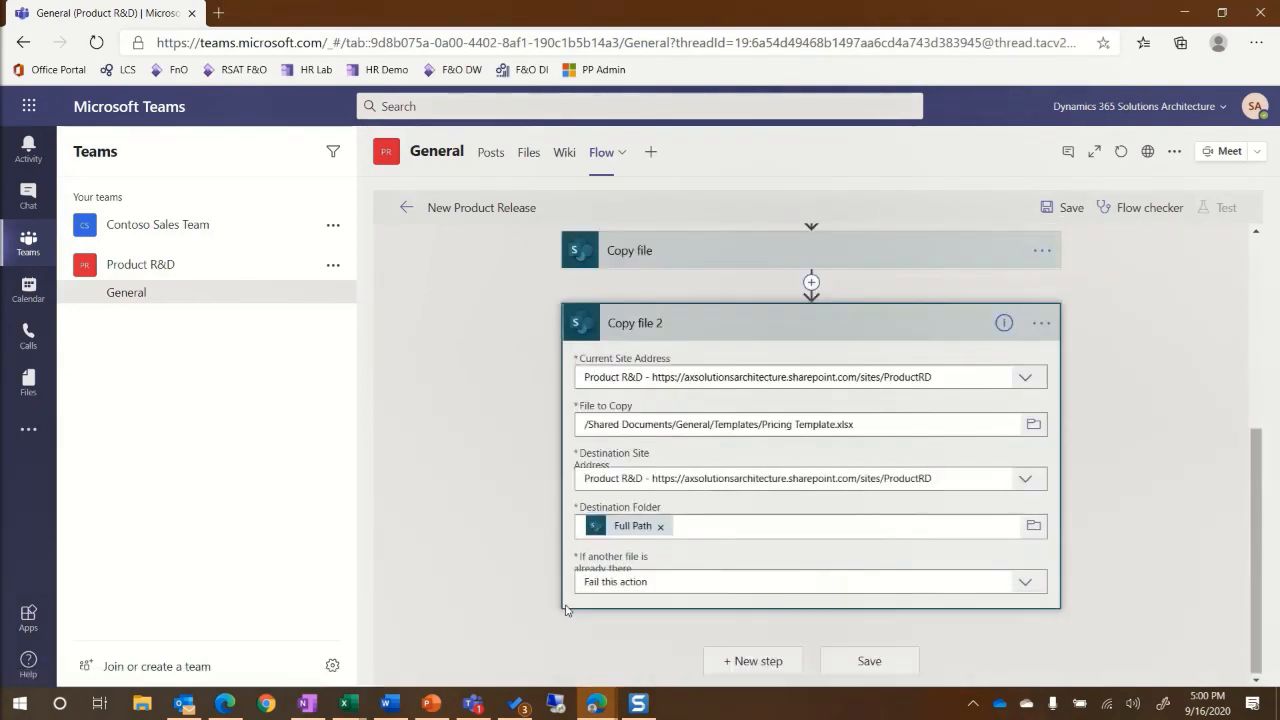
Add a Start and wait for an approval step of type First to respond.
{"action": "left_click", "coordinate": [757, 660]}
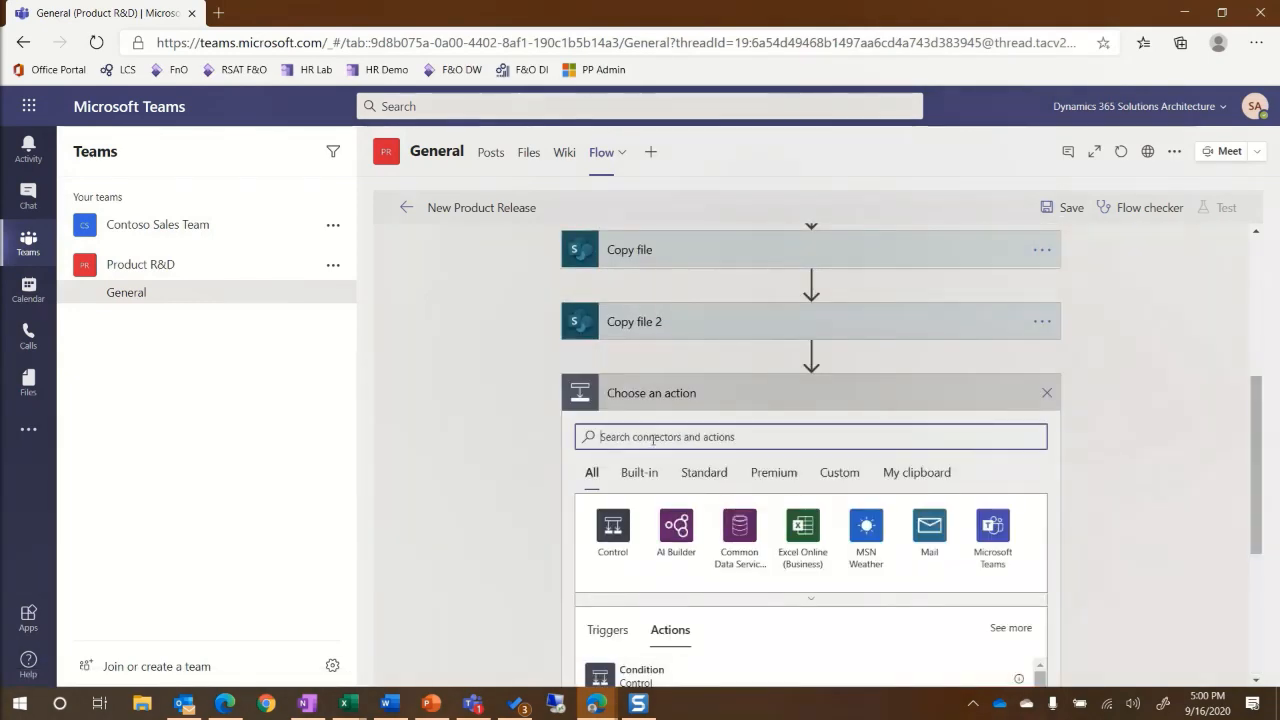
{"action": "type", "text": "start"}
{"action": "scroll", "coordinate": [622, 540], "scroll_direction": "down", "scroll_amount": 3}
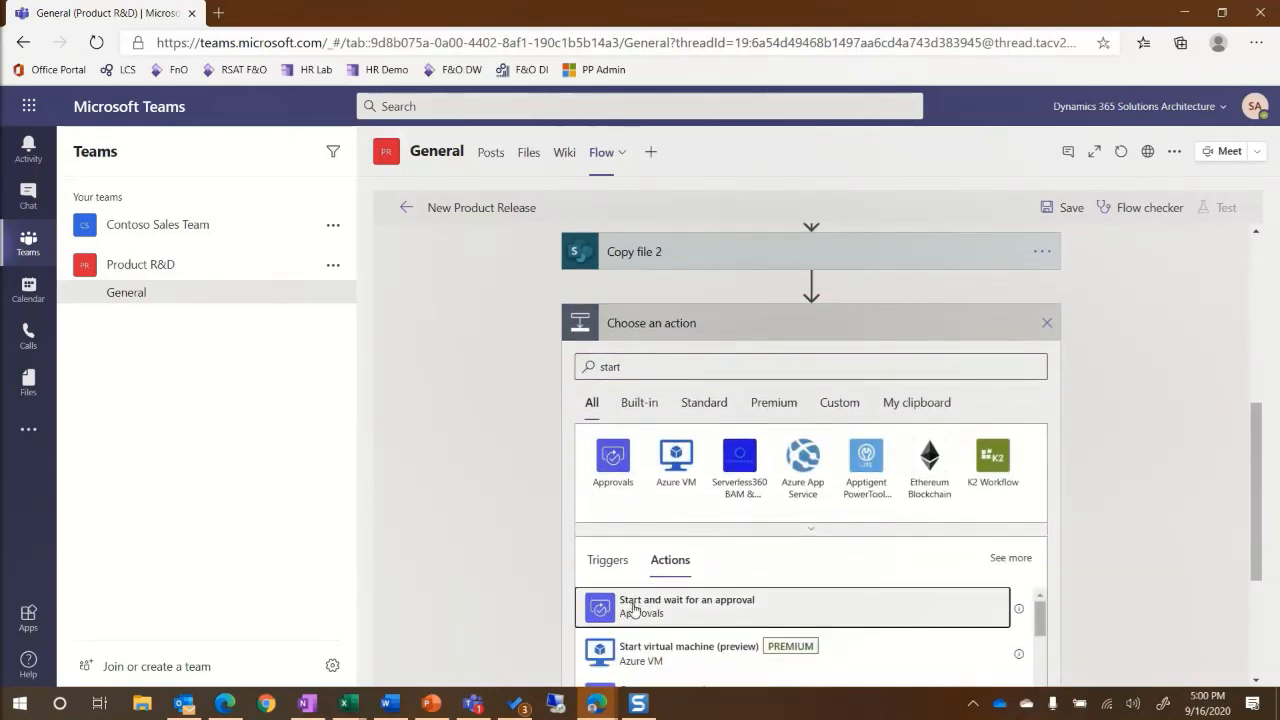
{"action": "left_click", "coordinate": [616, 606]}
{"action": "left_click", "coordinate": [1026, 581]}
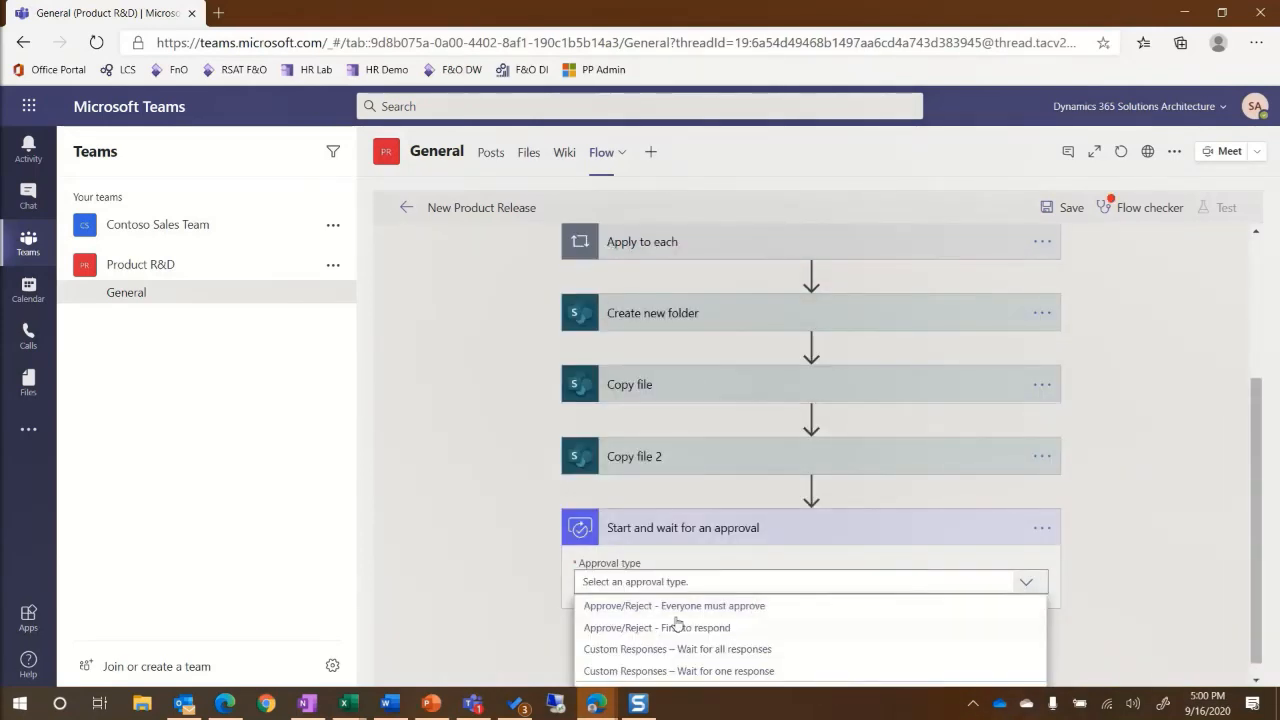
{"action": "left_click", "coordinate": [613, 628]}
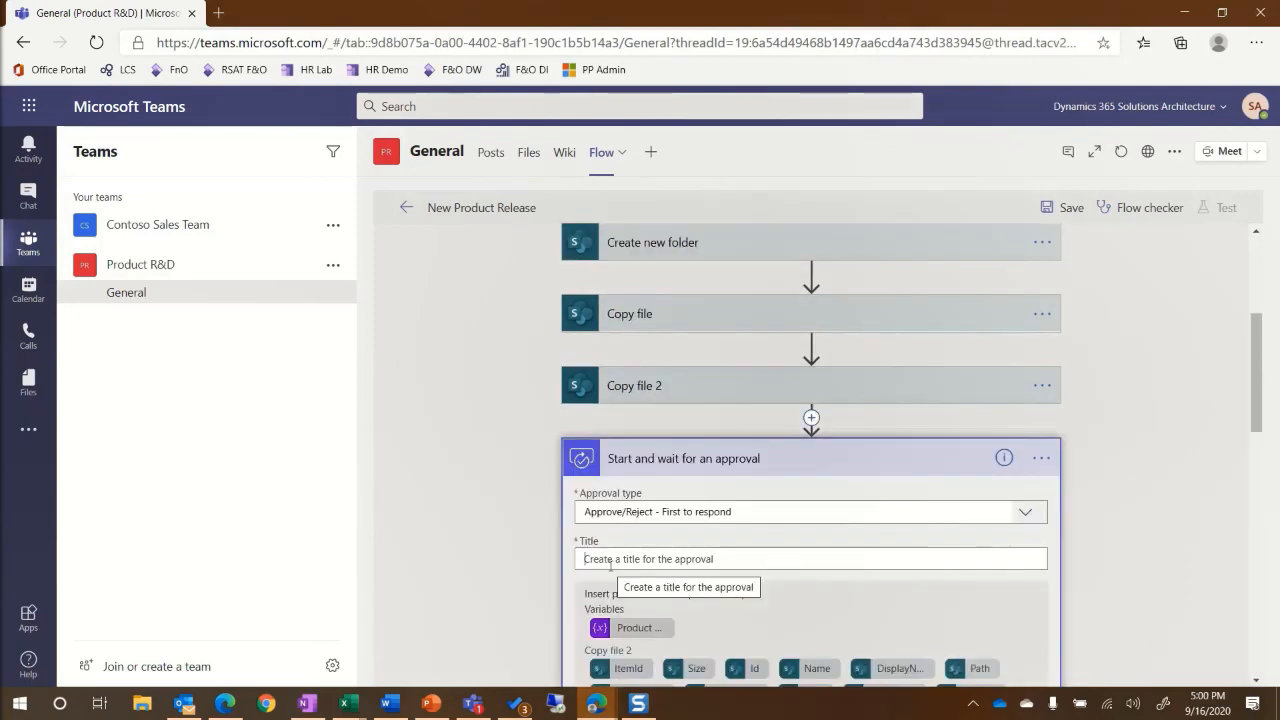
Title the approval 'Product number - Product description is ready for marketing'.
{"action": "left_click", "coordinate": [700, 557]}
{"action": "scroll", "coordinate": [776, 620], "scroll_direction": "down", "scroll_amount": 10}
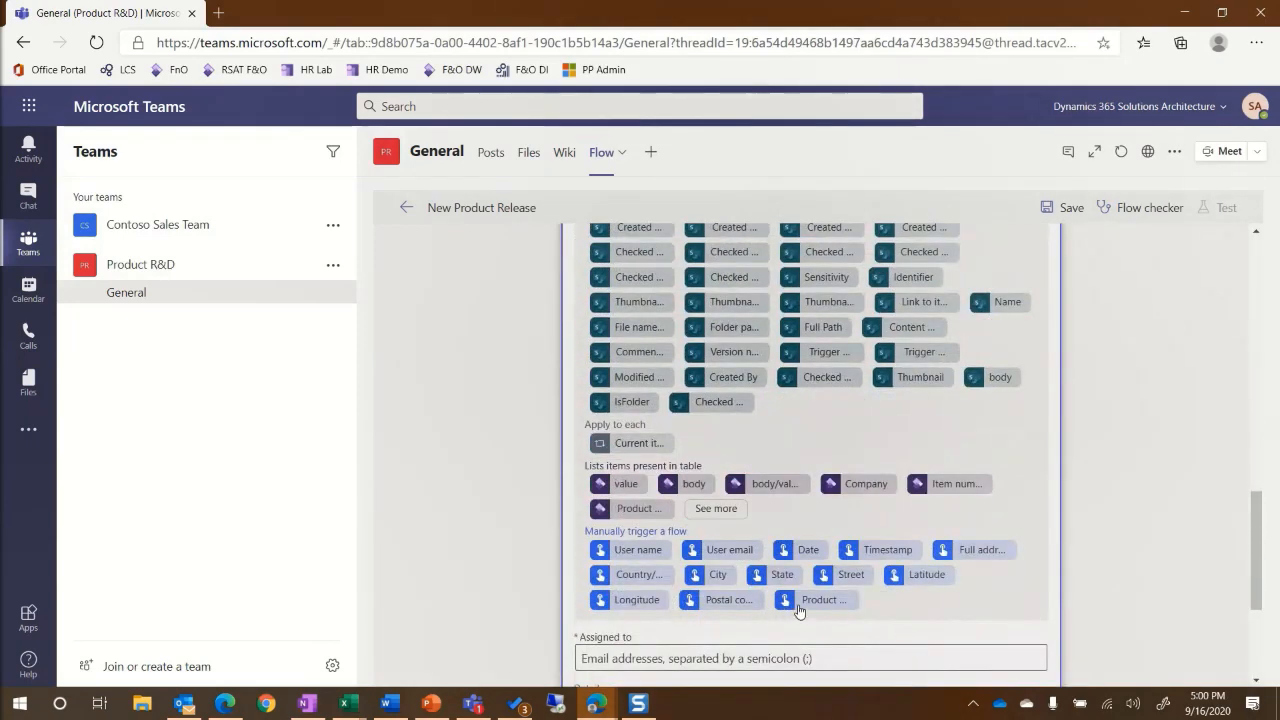
{"action": "scroll", "coordinate": [680, 514], "scroll_direction": "up", "scroll_amount": 2}
{"action": "scroll", "coordinate": [673, 515], "scroll_direction": "up", "scroll_amount": 3}
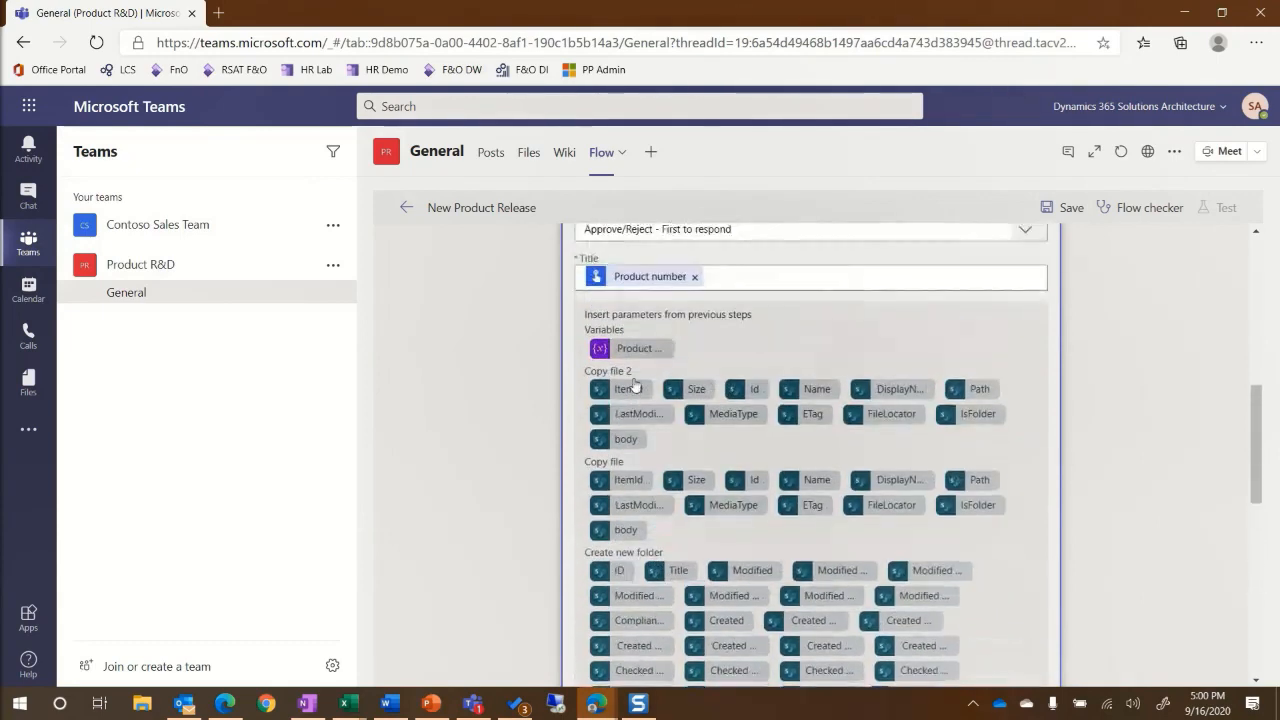
{"action": "left_click", "coordinate": [632, 348]}
{"action": "type", "text": "is ready for marketing"}
{"action": "scroll", "coordinate": [845, 317], "scroll_direction": "down", "scroll_amount": 8}
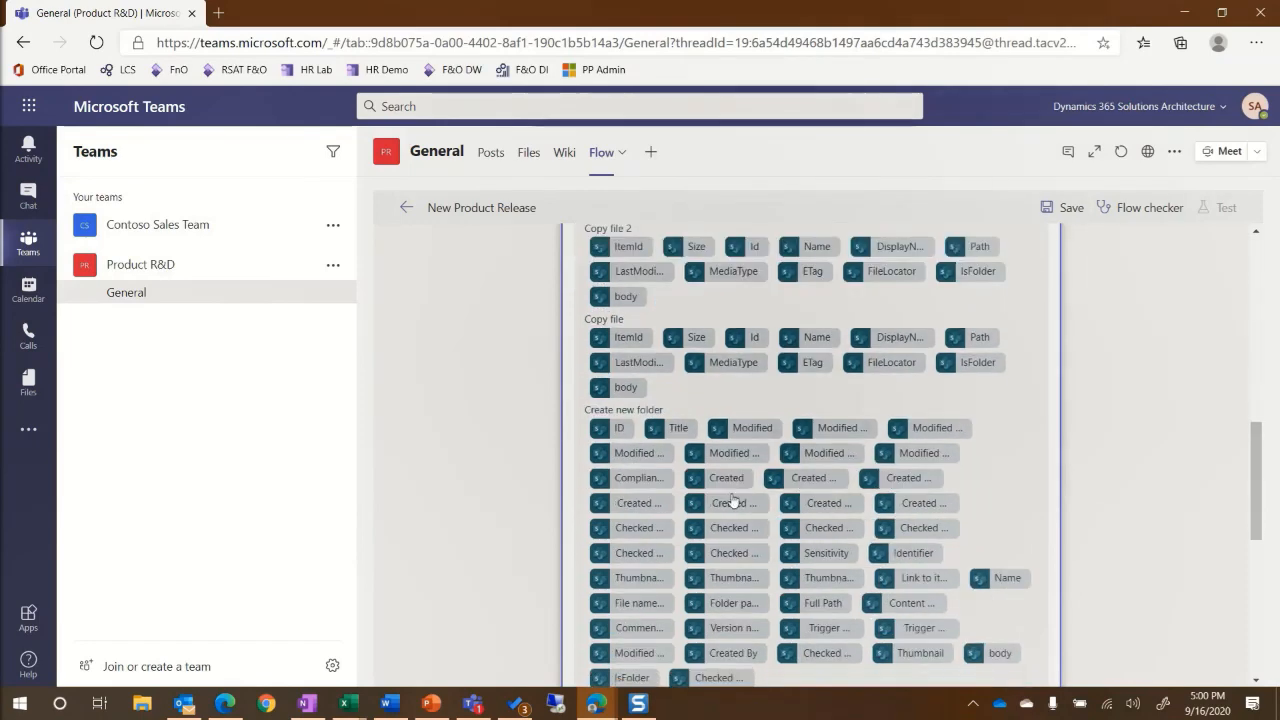
{"action": "left_click", "coordinate": [617, 568]}
Assign the approval to the suggested person as approver.
{"action": "left_click", "coordinate": [617, 528]}
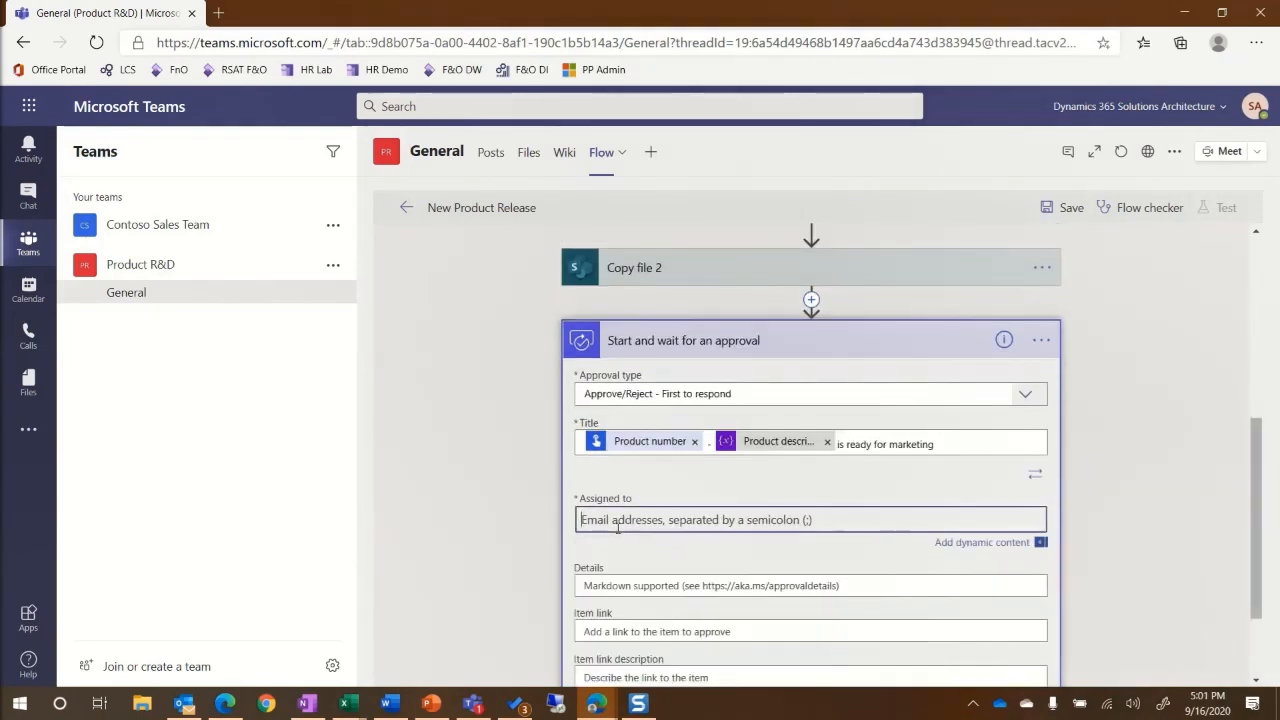
{"action": "type", "text": "sa"}
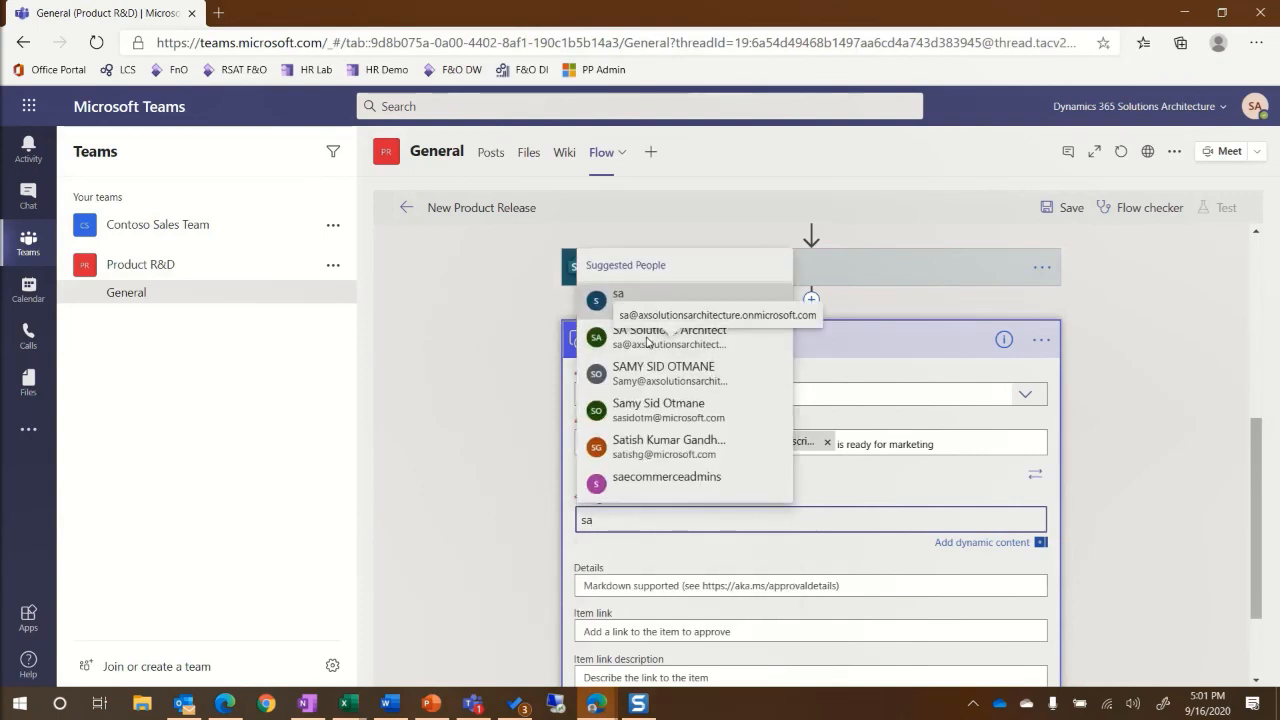
{"action": "left_click", "coordinate": [647, 342]}
Fill Details with Product number, Product description and a website, images and catalog update request; save.
{"action": "left_click", "coordinate": [614, 585]}
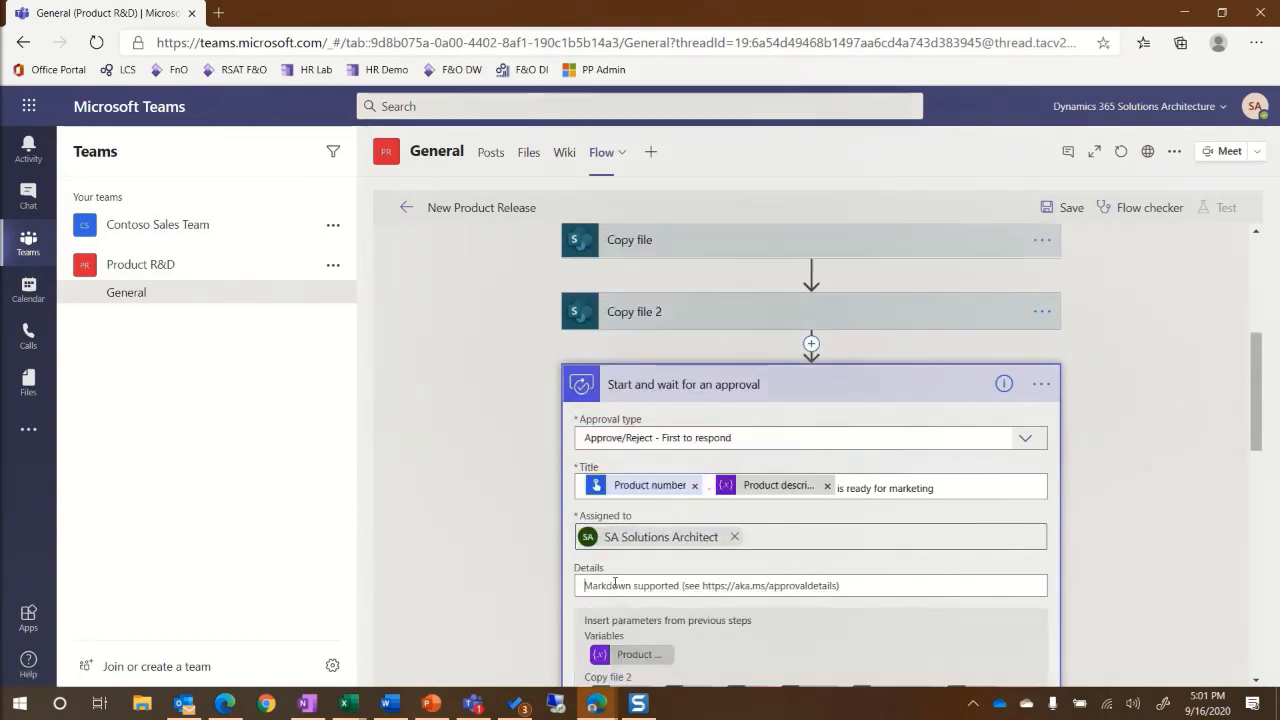
{"action": "scroll", "coordinate": [620, 600], "scroll_direction": "down", "scroll_amount": 10}
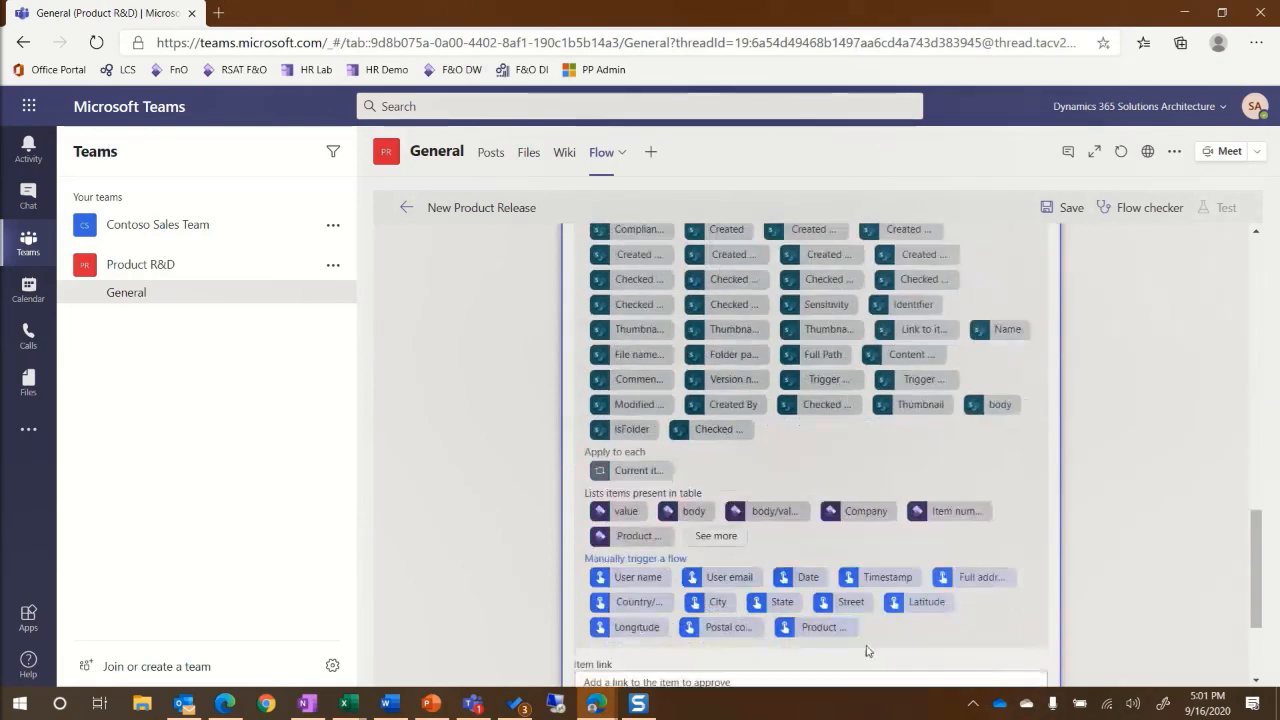
{"action": "scroll", "coordinate": [734, 535], "scroll_direction": "up", "scroll_amount": 5}
{"action": "type", "text": "-"}
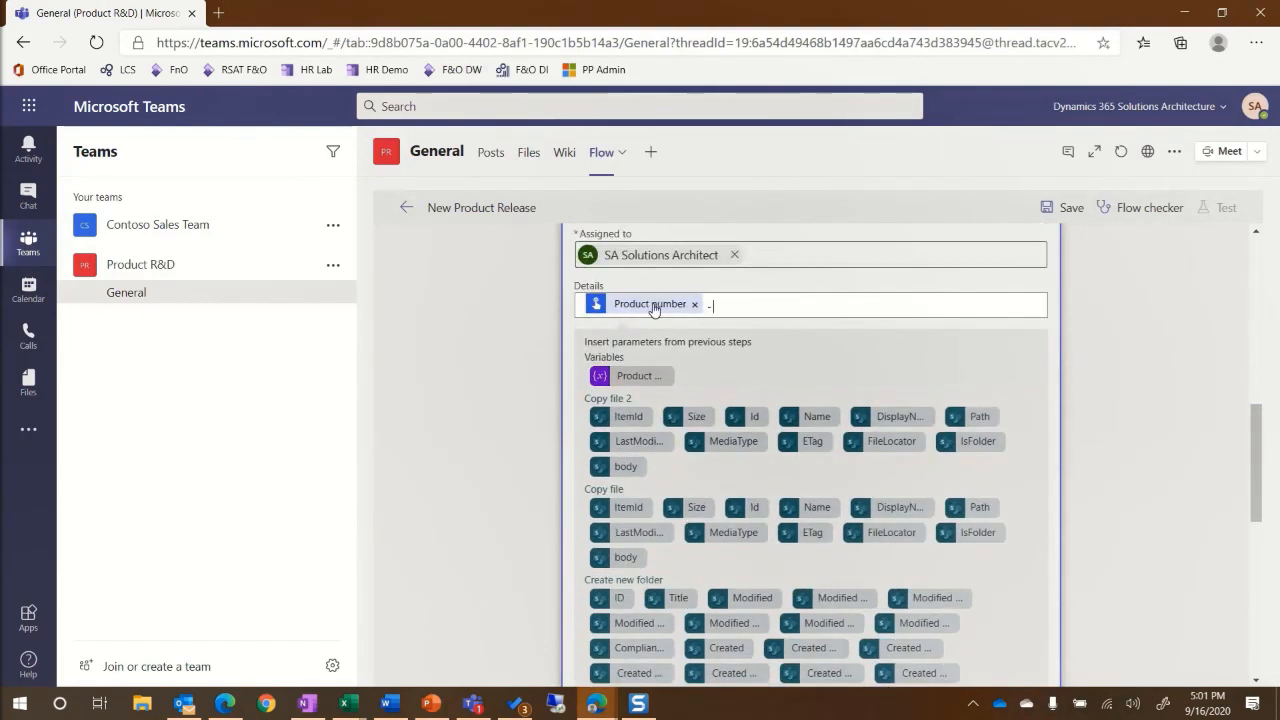
{"action": "left_click", "coordinate": [621, 380]}
{"action": "type", "text": "is t"}
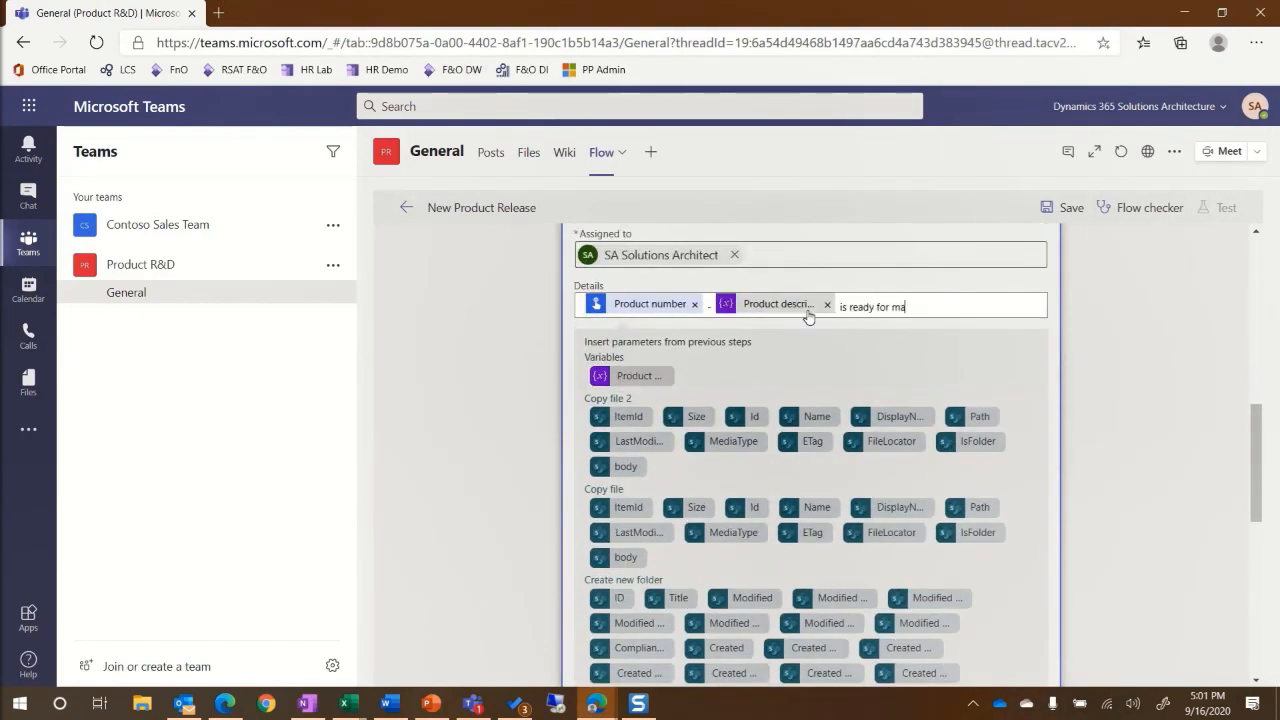
{"action": "type", "text": "eady for marketing. Please update the"}
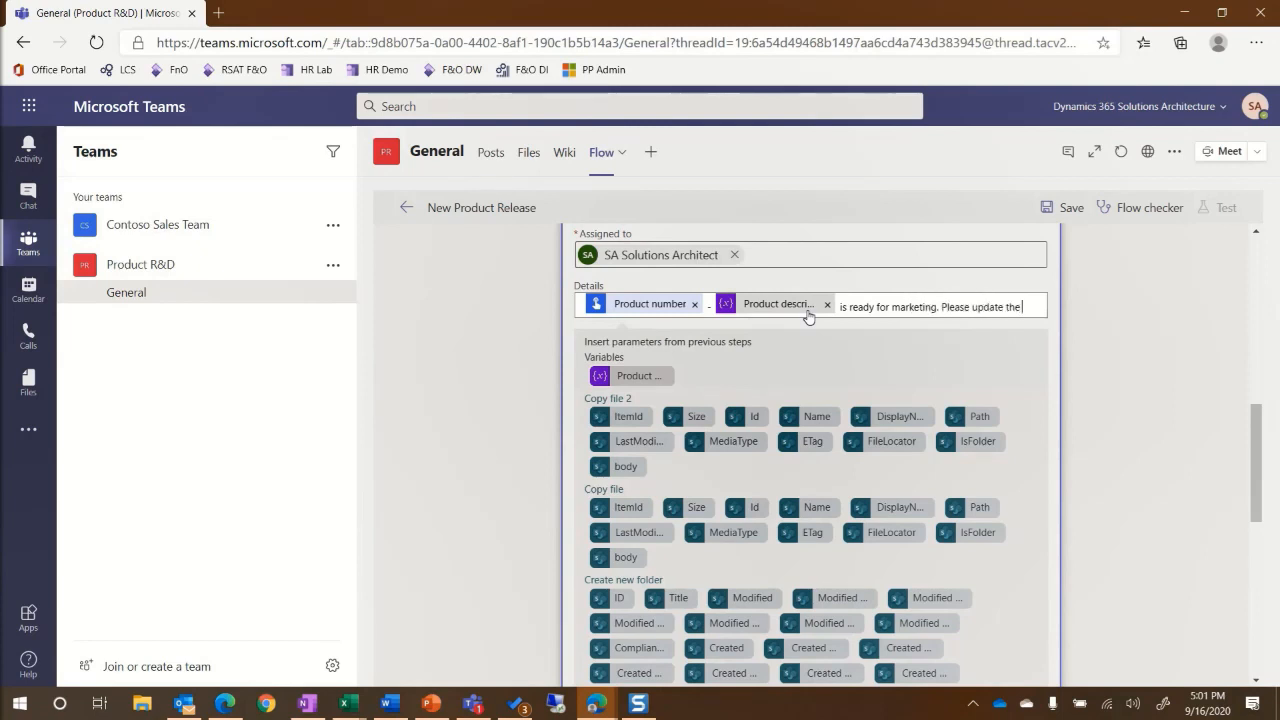
{"action": "type", "text": " website, product images, and product catalog"}
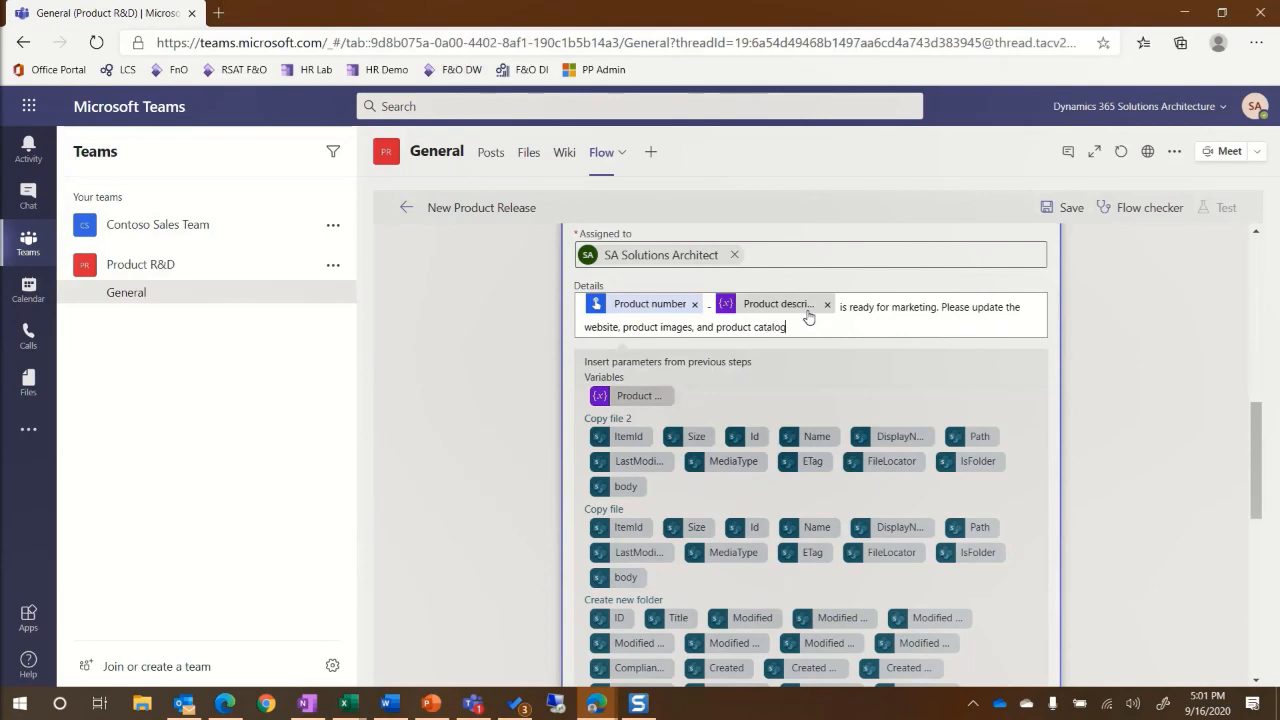
{"action": "type", "text": "."}
{"action": "scroll", "coordinate": [800, 330], "scroll_direction": "down", "scroll_amount": 10}
{"action": "left_click", "coordinate": [869, 661]}
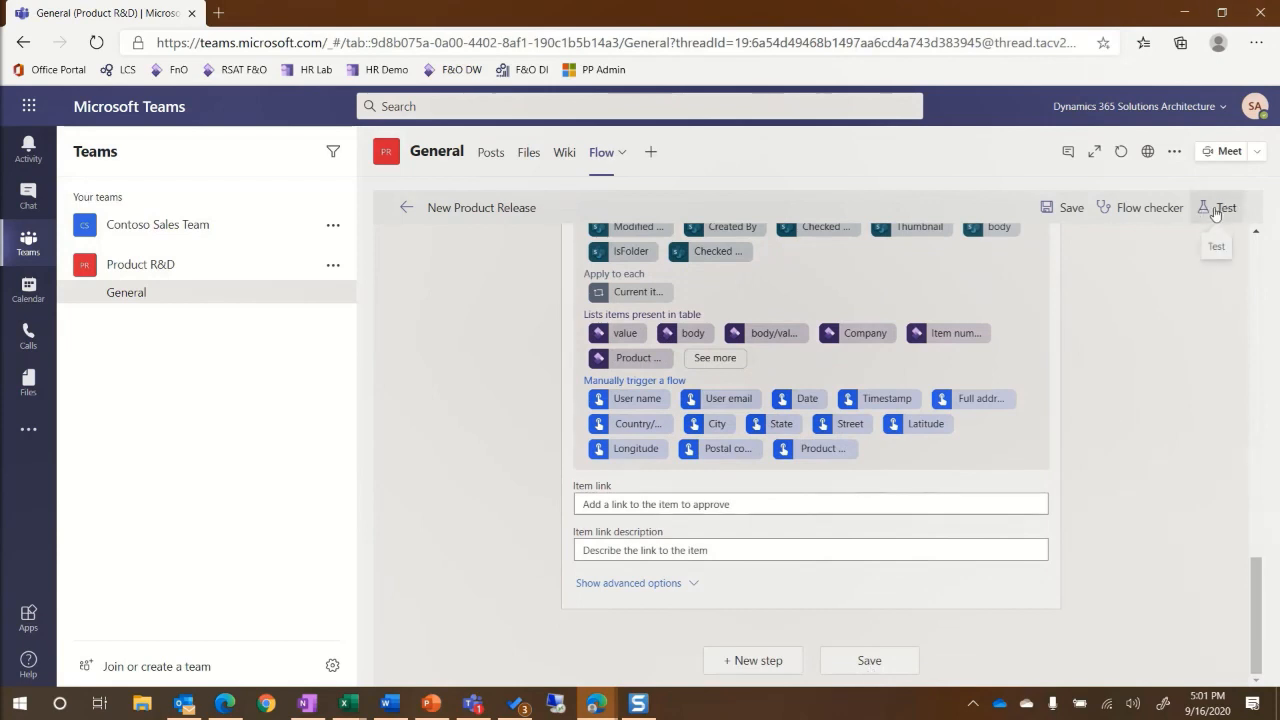
Test-run the flow manually with product number D0003.
{"action": "left_click", "coordinate": [1222, 208]}
{"action": "left_click", "coordinate": [1001, 247]}
{"action": "left_click", "coordinate": [1033, 330]}
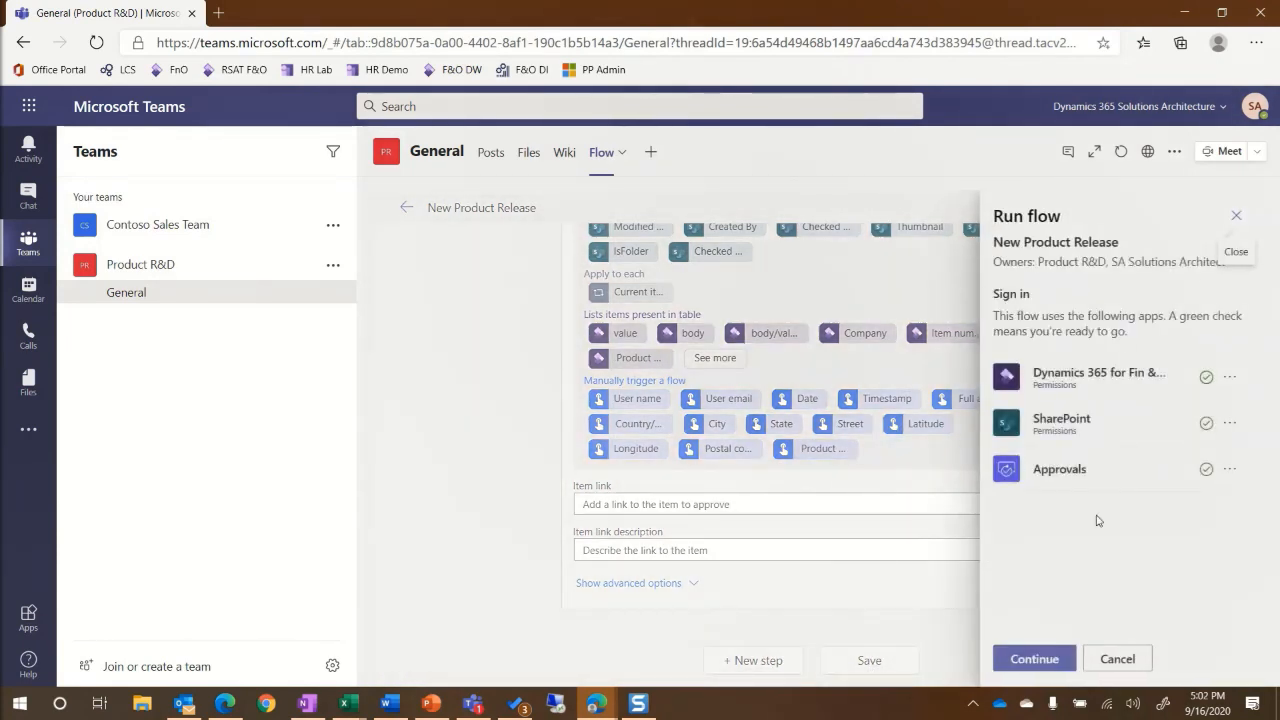
{"action": "left_click", "coordinate": [1027, 666]}
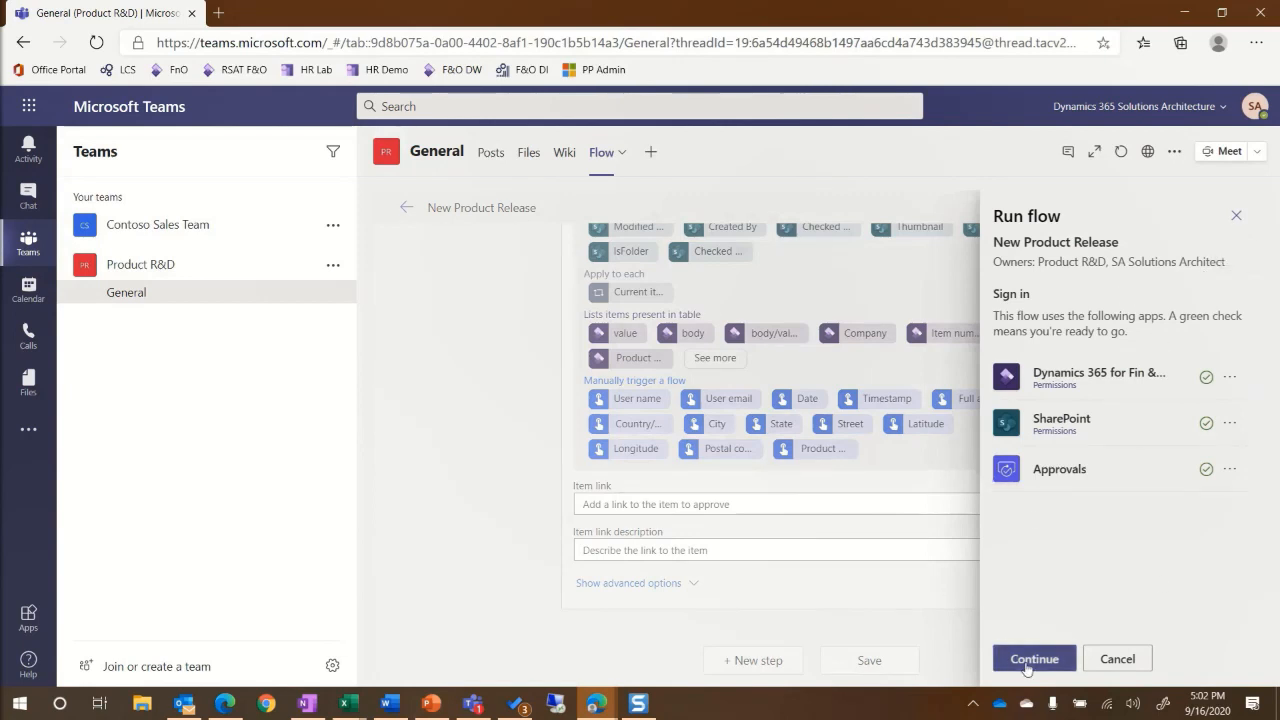
{"action": "type", "text": "D0"}
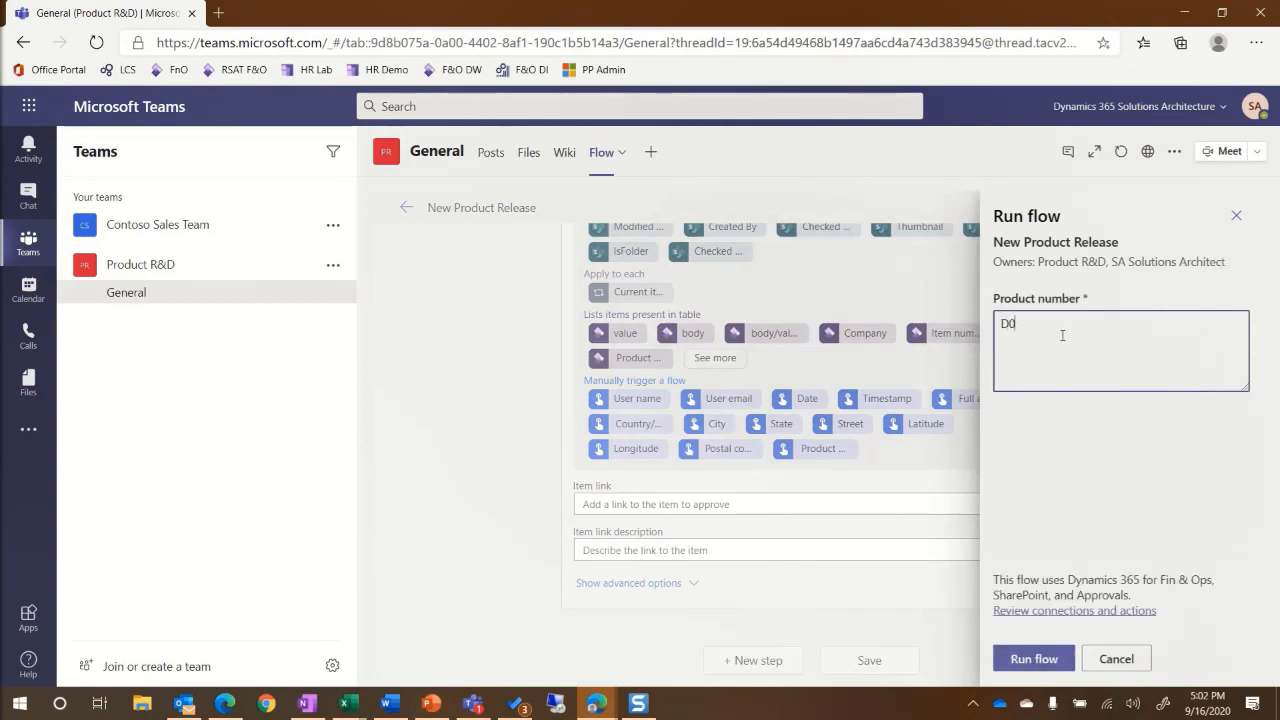
{"action": "left_click", "coordinate": [1047, 660]}
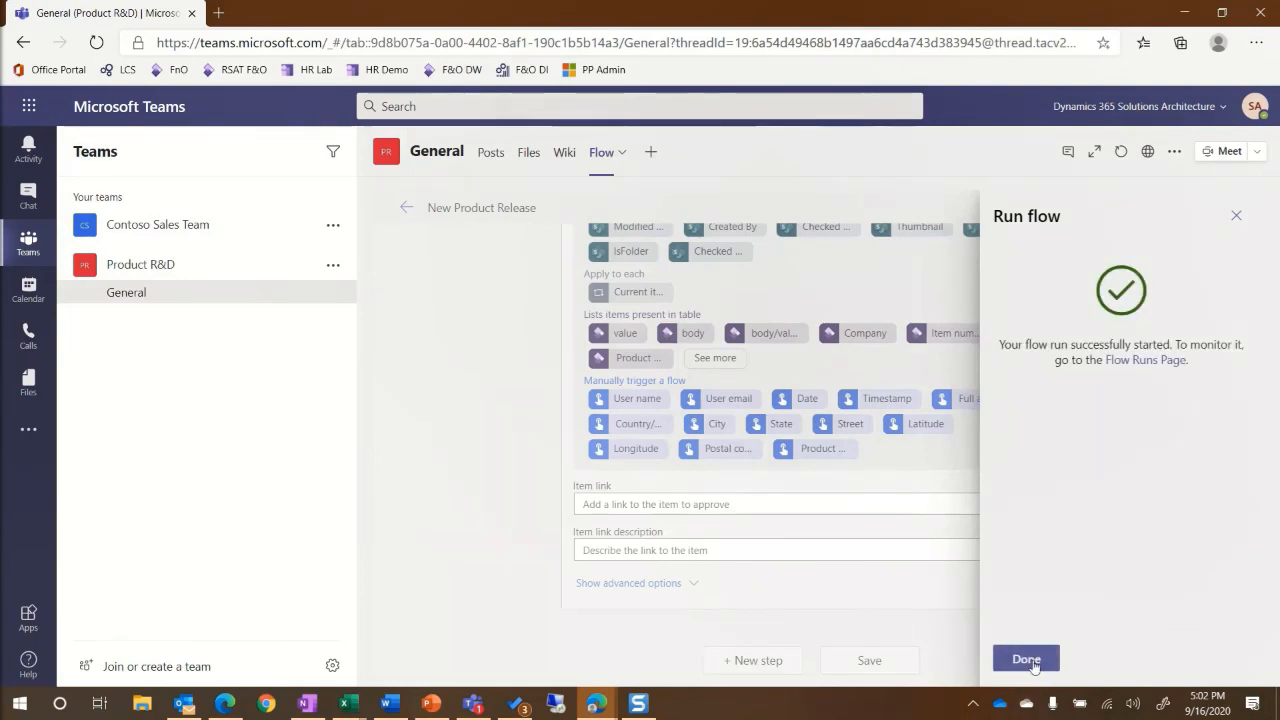
{"action": "left_click", "coordinate": [1032, 660]}
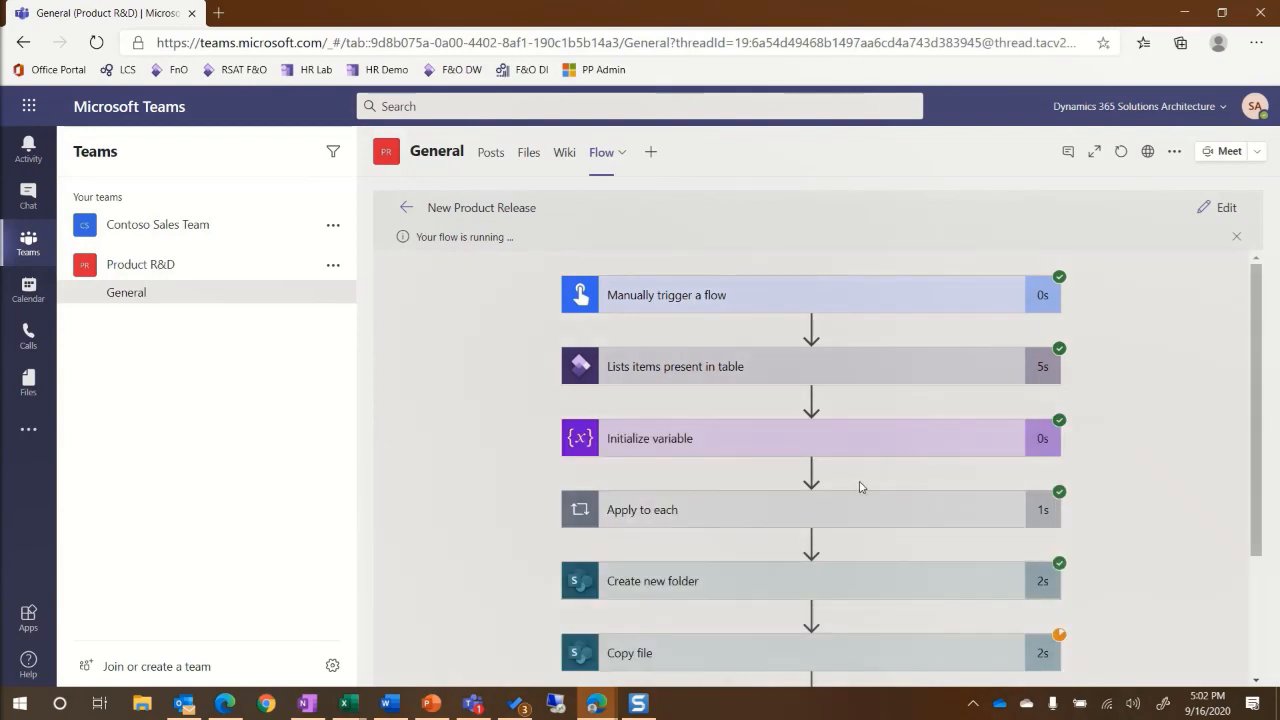
Check the channel's Files for the new D0003 - StandardSpeaker folder.
{"action": "scroll", "coordinate": [857, 486], "scroll_direction": "down", "scroll_amount": 3}
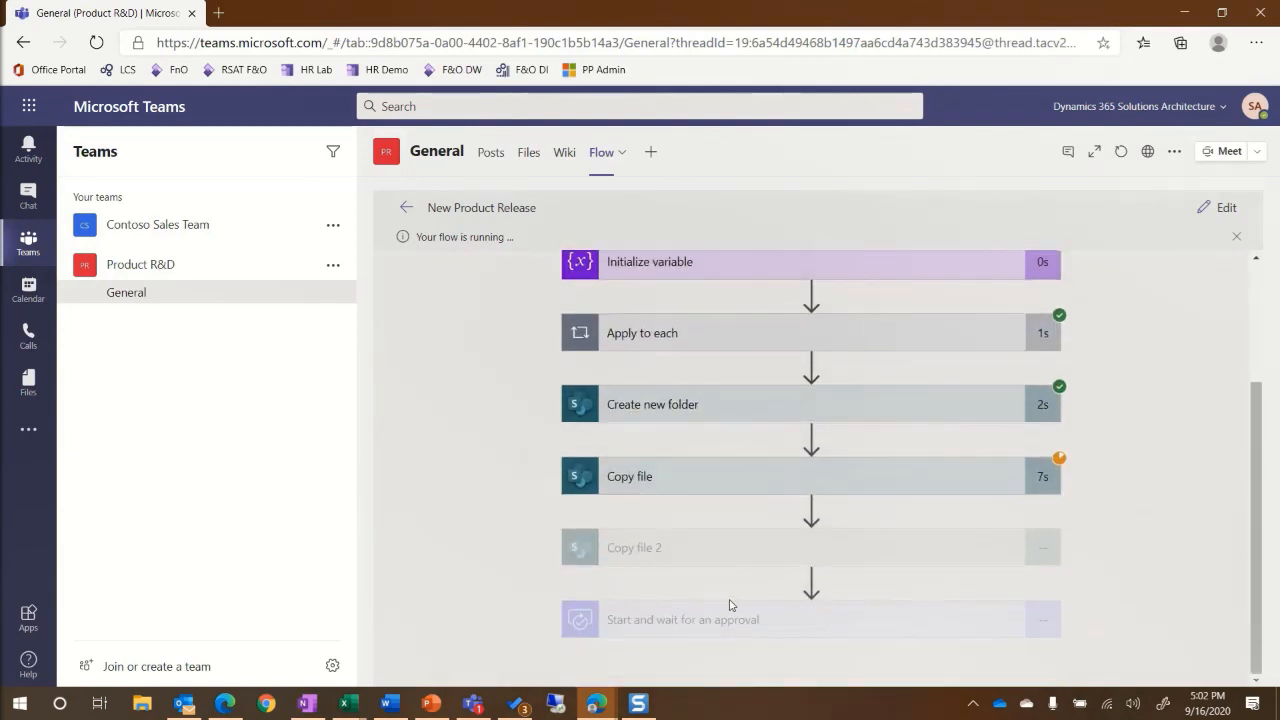
{"action": "scroll", "coordinate": [751, 569], "scroll_direction": "up", "scroll_amount": 3}
{"action": "scroll", "coordinate": [765, 430], "scroll_direction": "down", "scroll_amount": 3}
{"action": "scroll", "coordinate": [765, 441], "scroll_direction": "up", "scroll_amount": 3}
{"action": "left_click", "coordinate": [528, 152]}
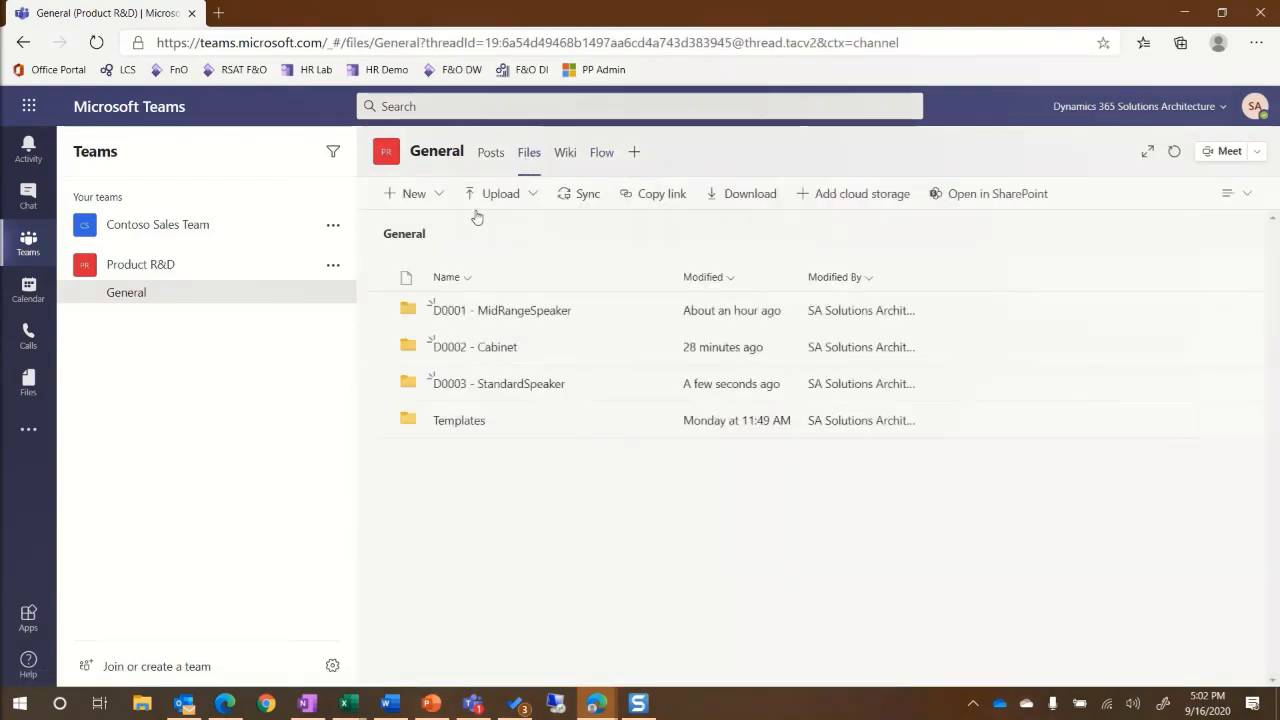
Confirm D0003 - StandardSpeaker holds Pricing Template.xlsx and Product Details Template.docx, then return to Flows.
{"action": "left_click", "coordinate": [515, 383]}
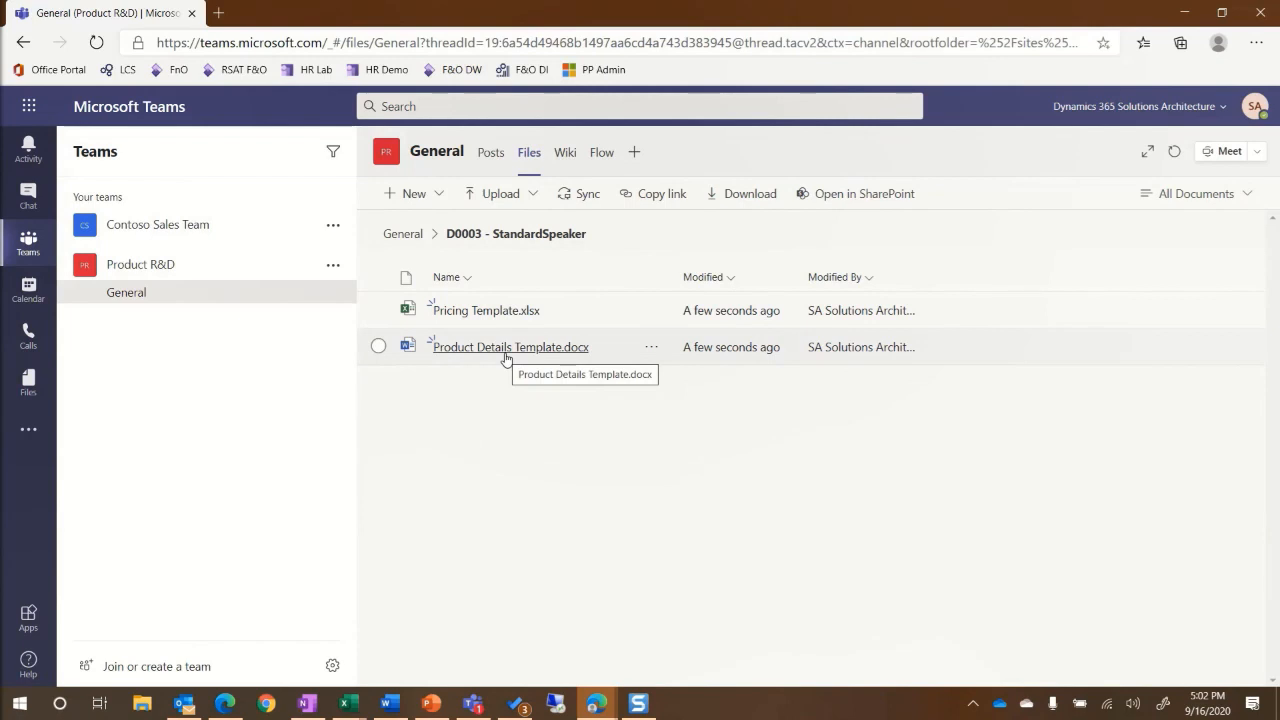
{"action": "left_click", "coordinate": [601, 155]}
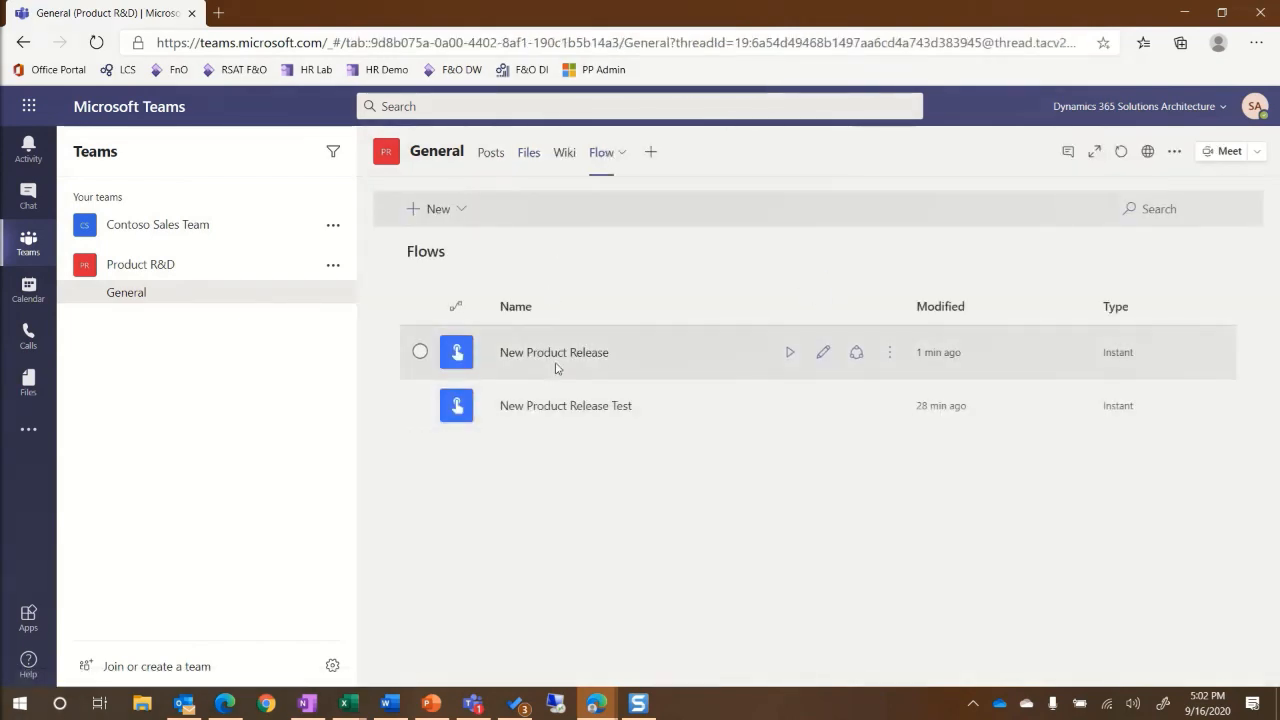
Run New Product Release for D0004 and check Files for the D0004 - HighEndSpeaker folder.
{"action": "left_click", "coordinate": [789, 353]}
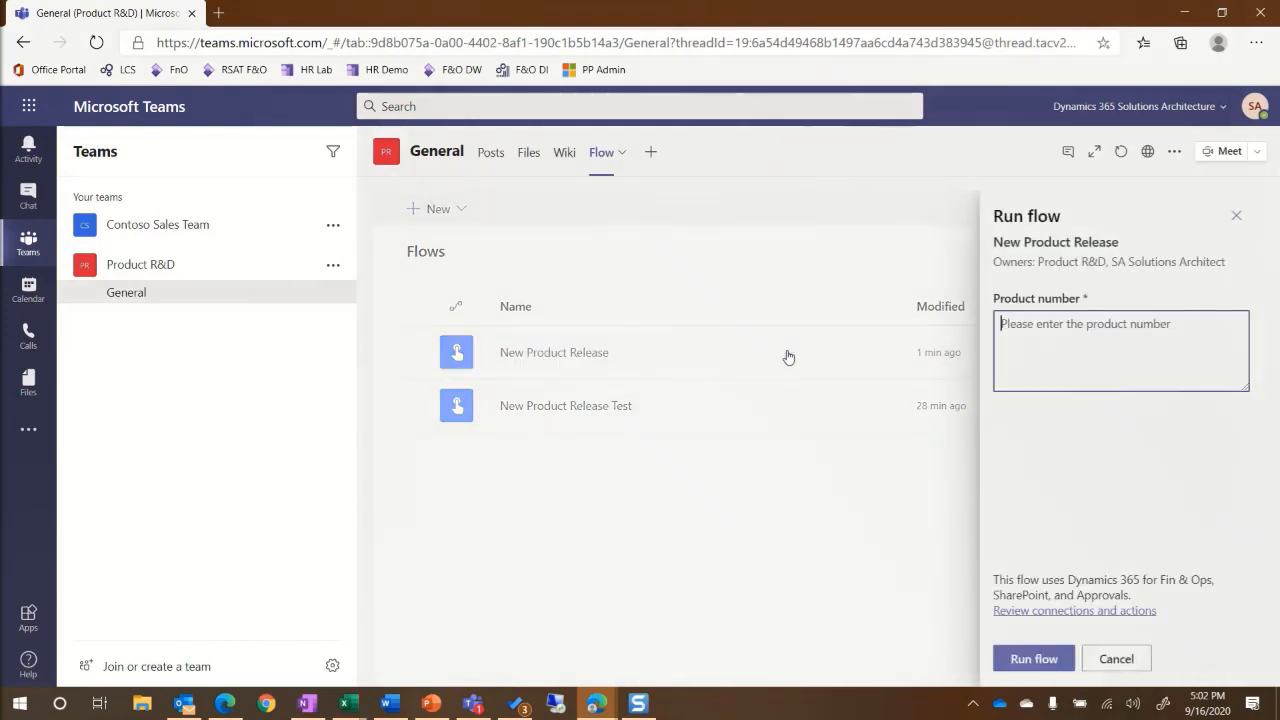
{"action": "type", "text": "D"}
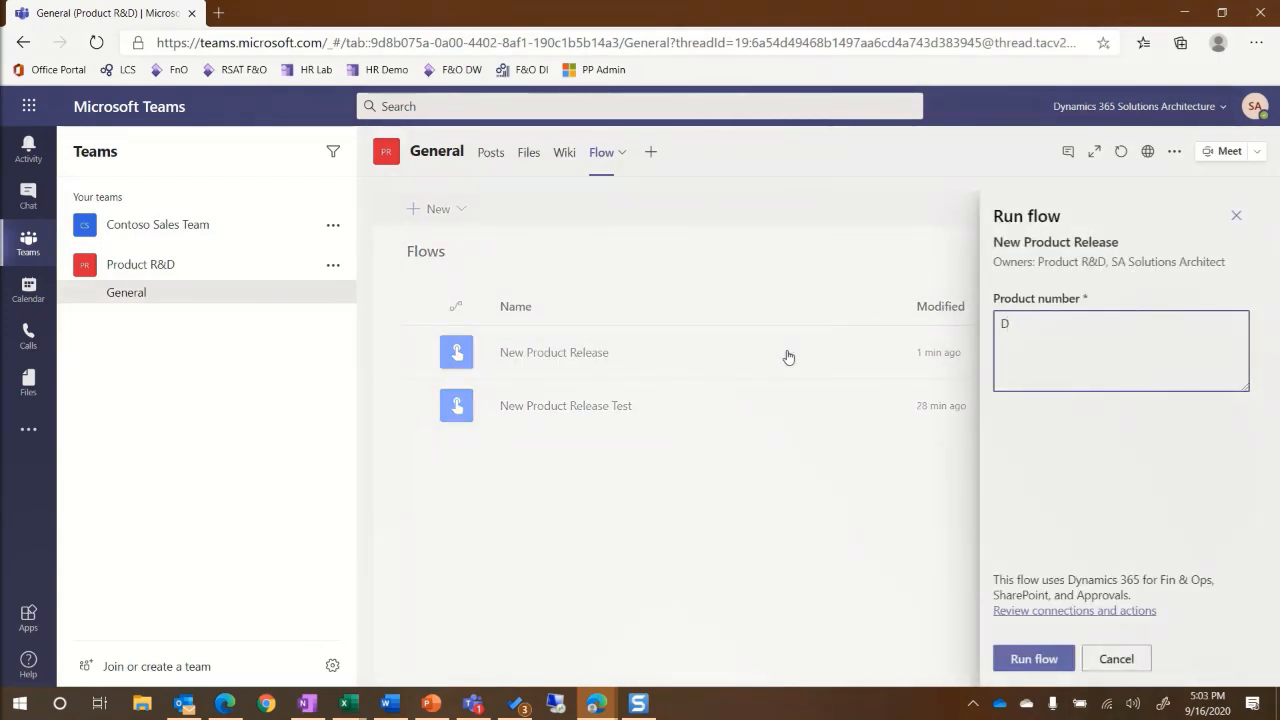
{"action": "type", "text": "0004"}
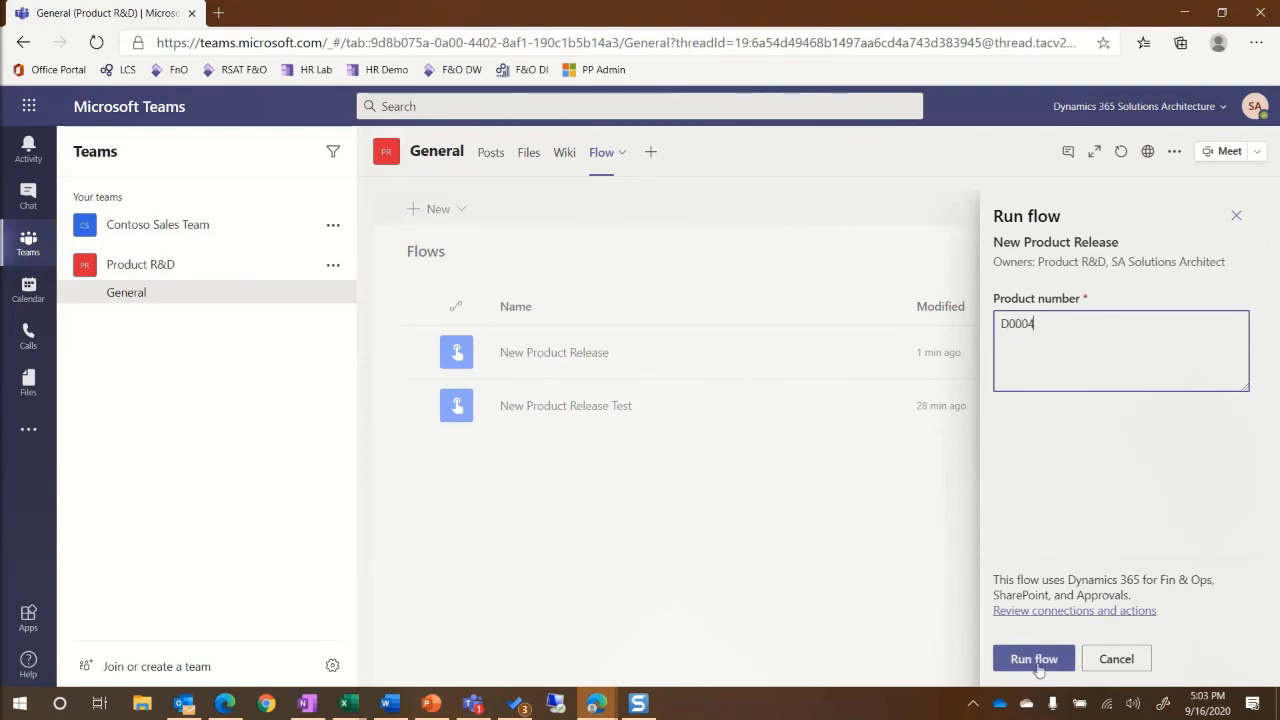
{"action": "left_click", "coordinate": [996, 659]}
{"action": "left_click", "coordinate": [1030, 658]}
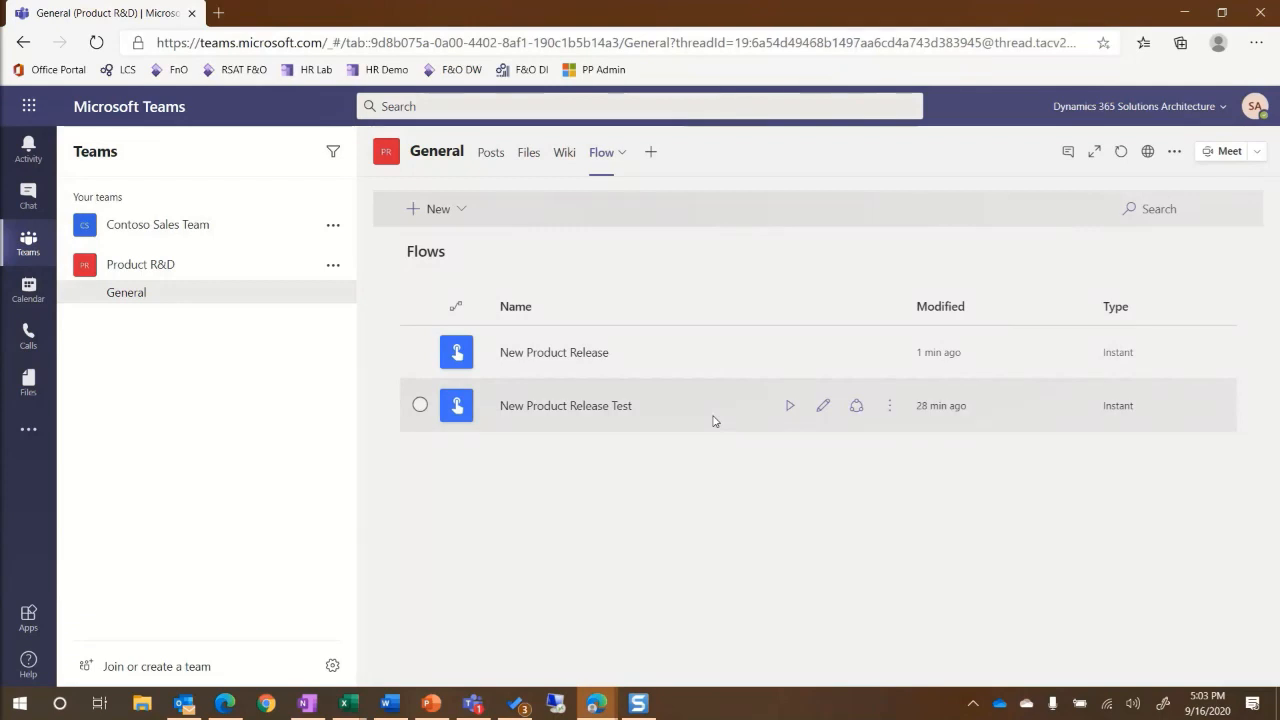
{"action": "left_click", "coordinate": [528, 152]}
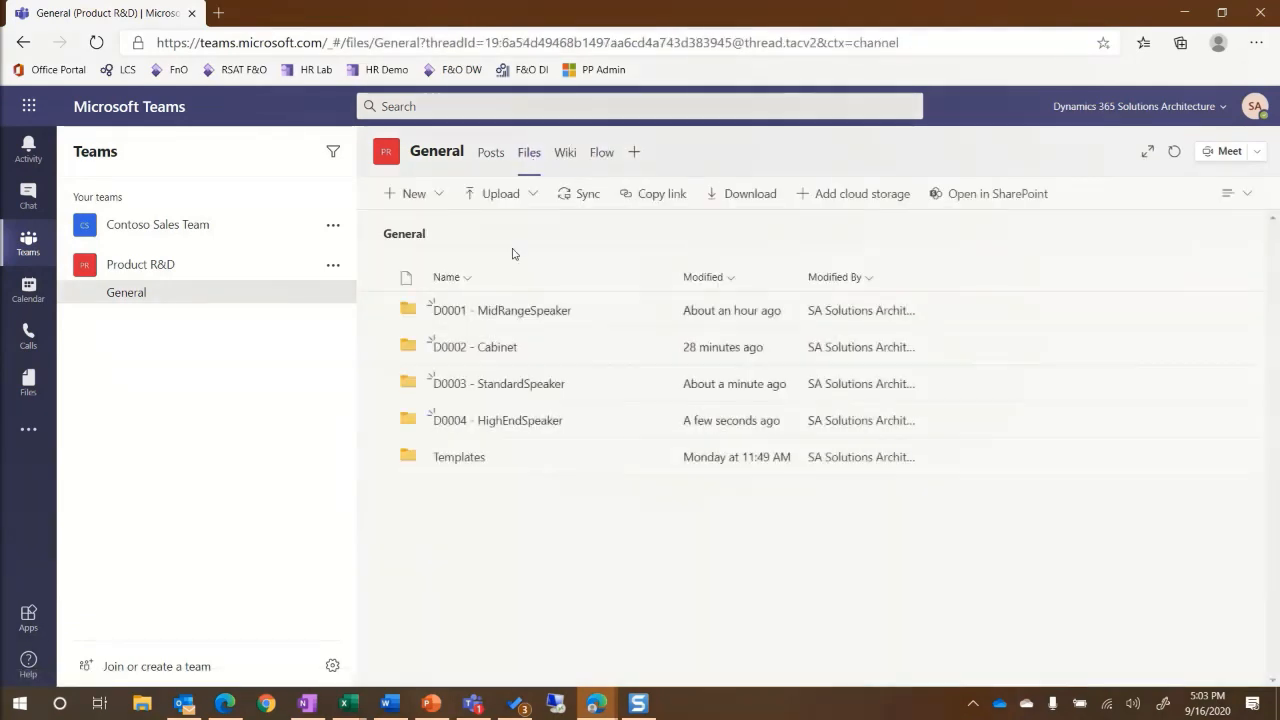